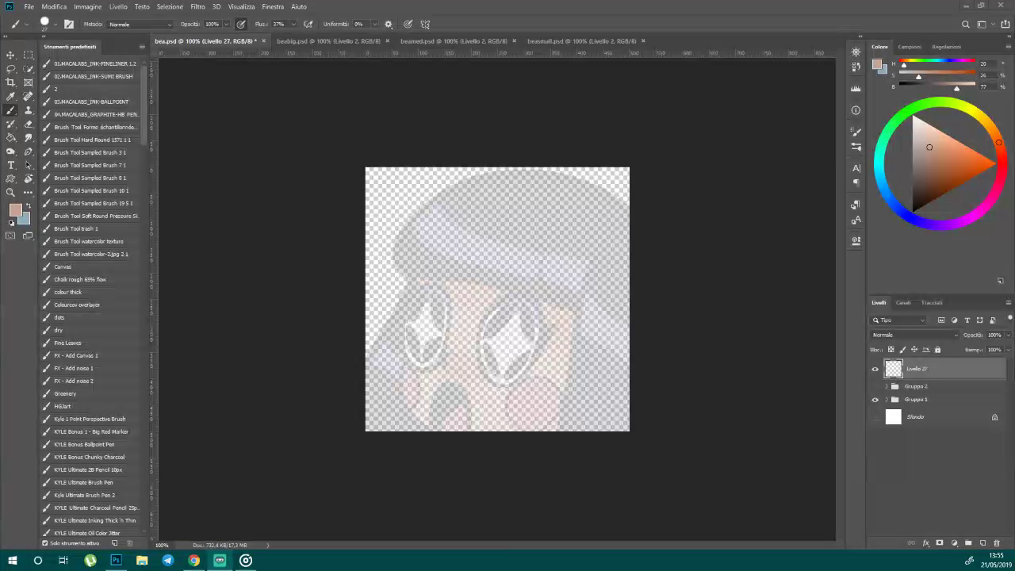
# - Show the white Sfondo background layer and reset the painting colours to default black and white
pyautogui.click(874, 416)
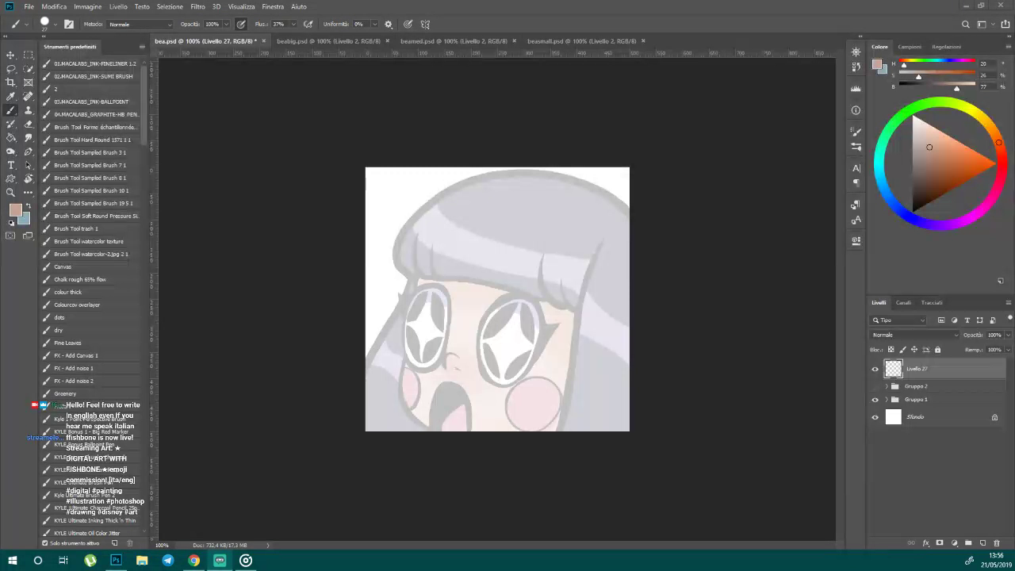
pyautogui.click(48, 38)
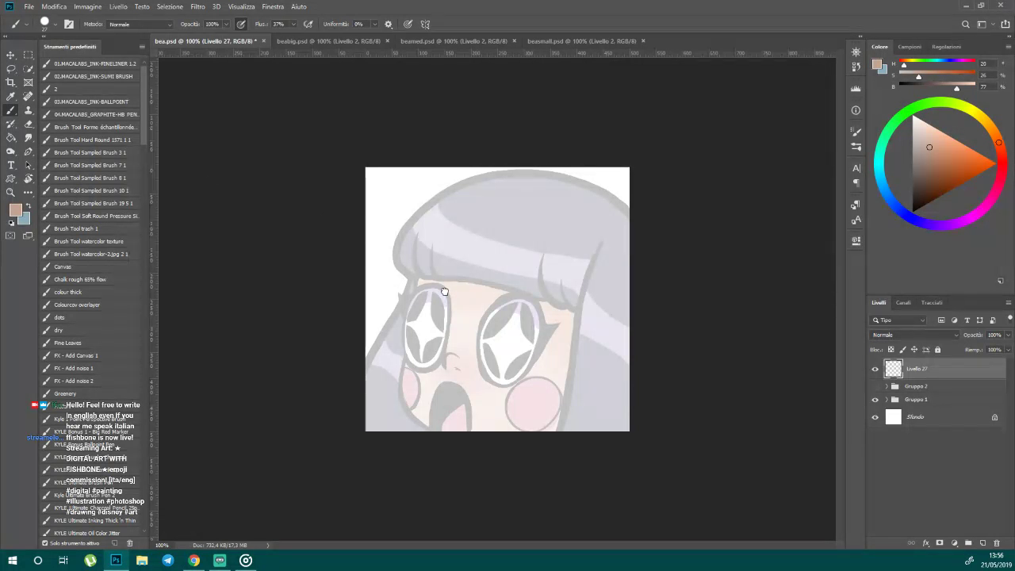
pyautogui.press('.')
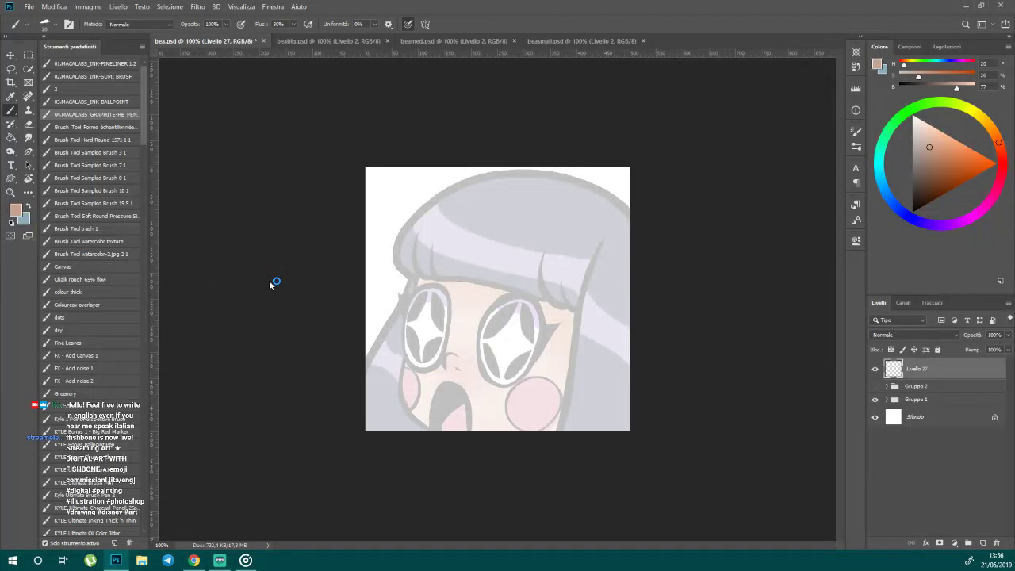
pyautogui.press('d')
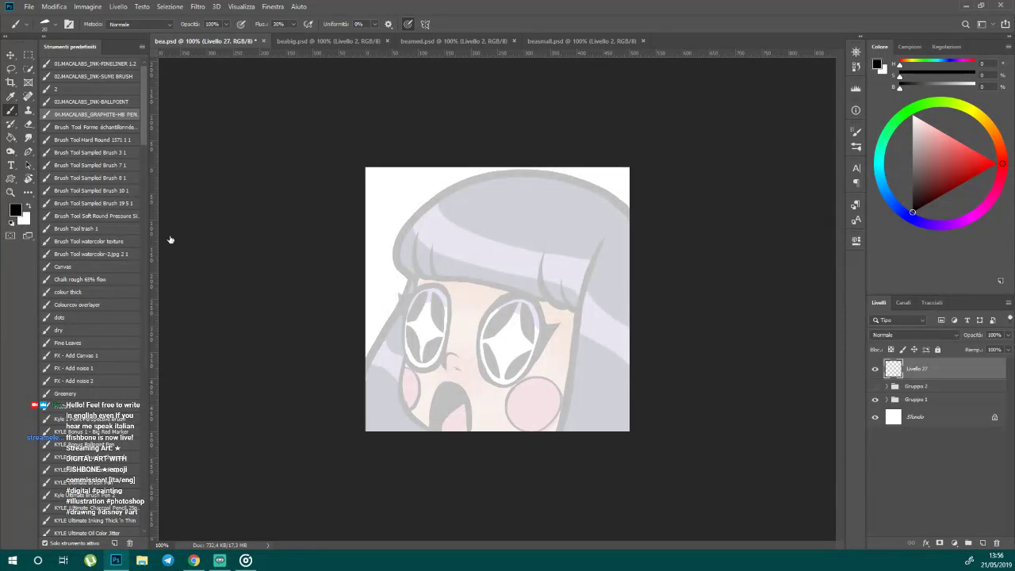
# - Choose the KYLE Ultimate 2B Pencil 10px brush preset for sketching
pyautogui.click(57, 25)
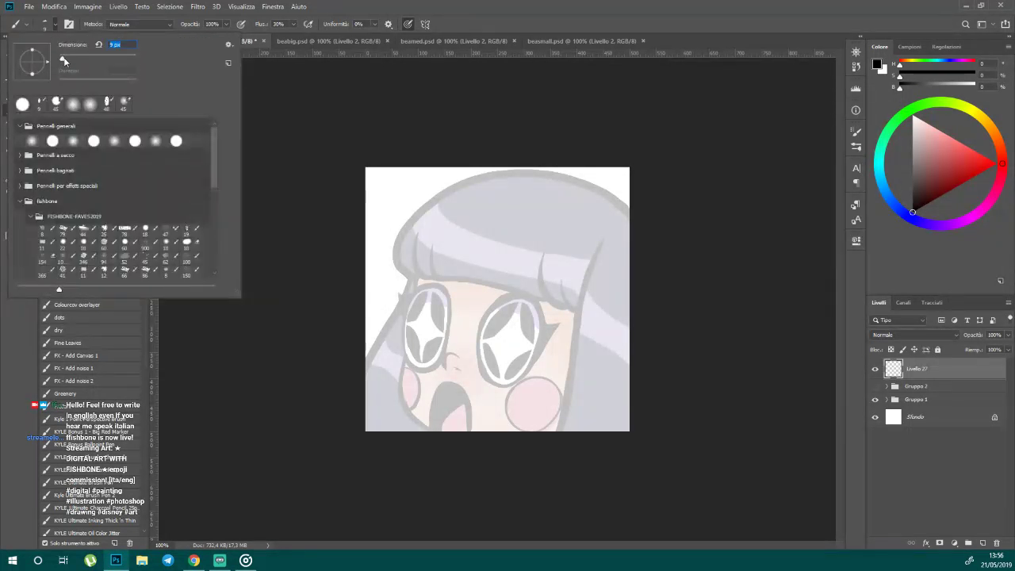
pyautogui.click(57, 26)
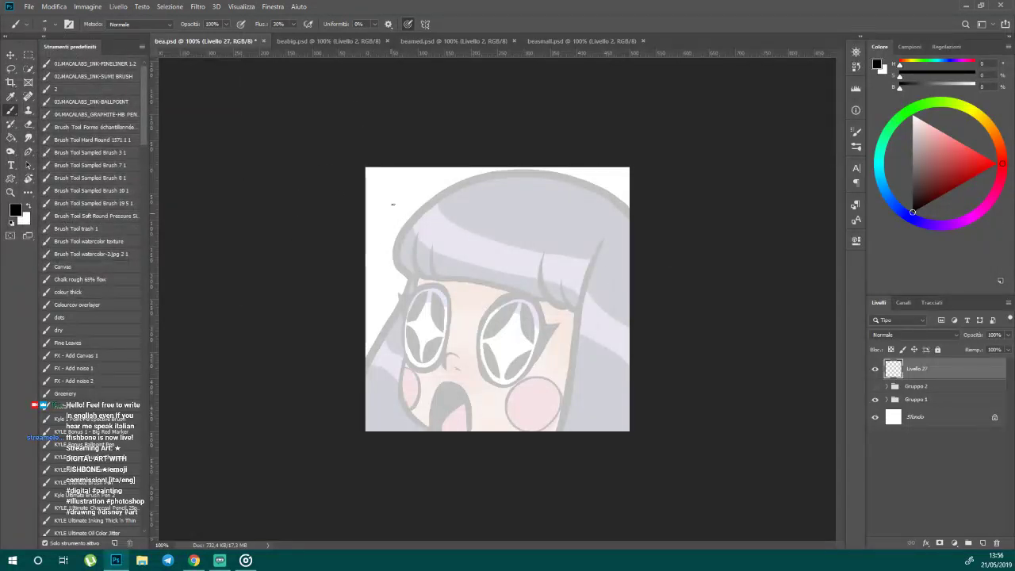
pyautogui.click(53, 29)
pyautogui.click(54, 28)
pyautogui.scroll(-5, 79, 273)
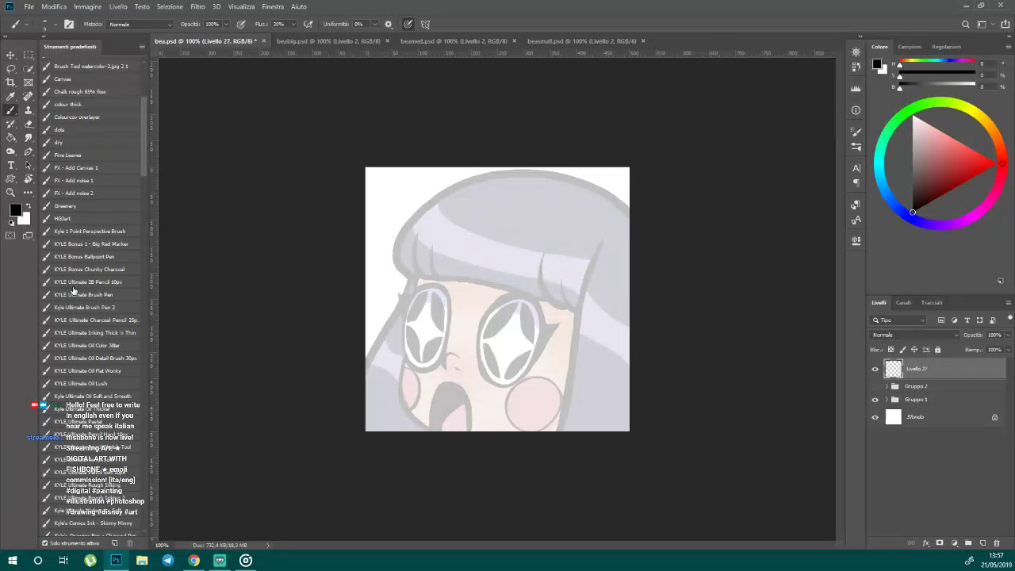
pyautogui.click(74, 283)
# - Hide Gruppo 1 and sketch a large round head shape with loose construction strokes filling most of the canvas on Livello 27
pyautogui.moveTo(456, 176)
pyautogui.mouseDown()
pyautogui.moveTo(607, 214)
pyautogui.moveTo(428, 205)
pyautogui.mouseUp()
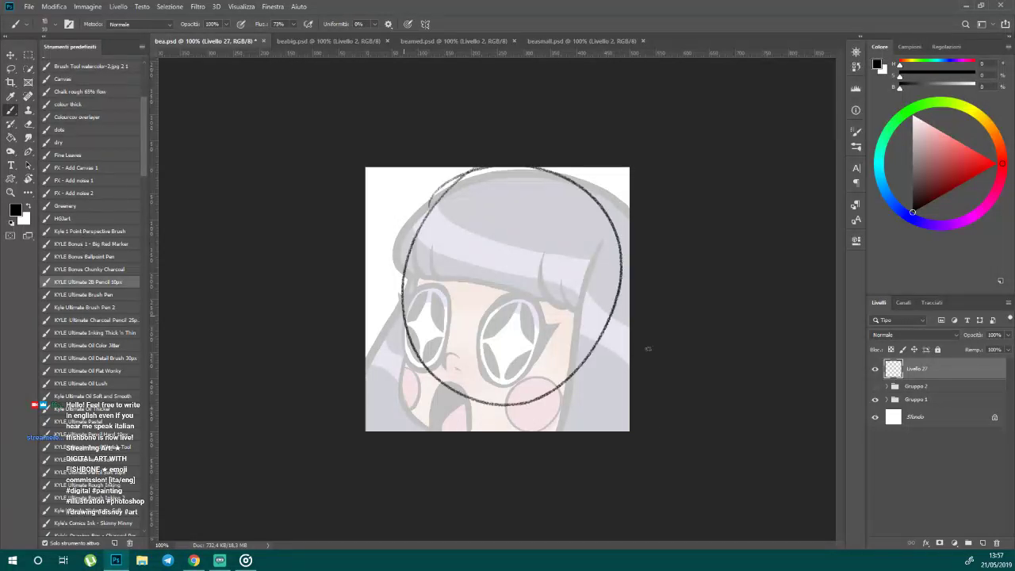
pyautogui.click(874, 398)
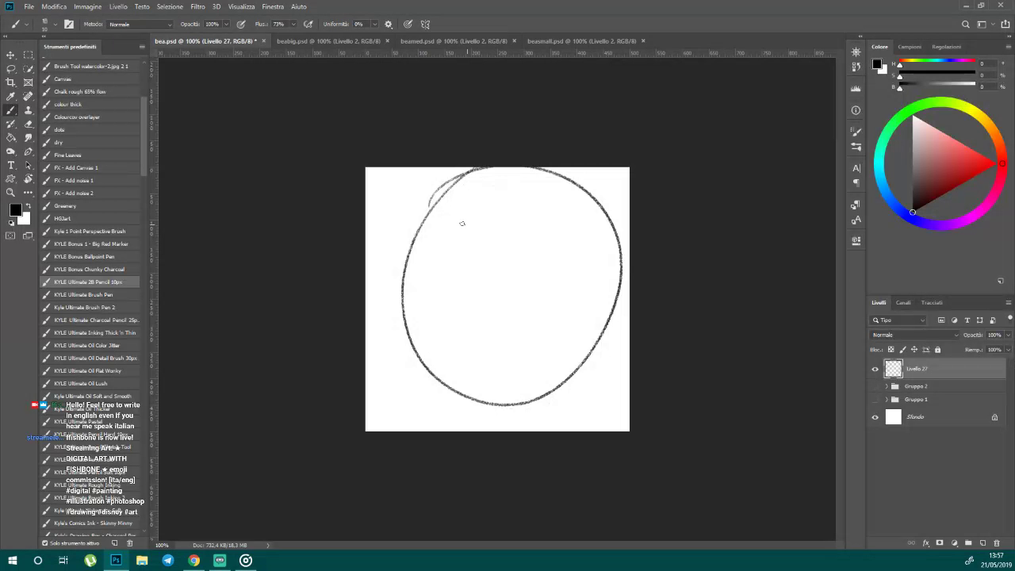
pyautogui.moveTo(430, 204); pyautogui.dragTo(512, 417)
pyautogui.moveTo(615, 314)
pyautogui.mouseDown()
pyautogui.moveTo(430, 381)
pyautogui.moveTo(530, 418)
pyautogui.mouseUp()
pyautogui.moveTo(398, 319); pyautogui.dragTo(426, 401)
pyautogui.moveTo(406, 244); pyautogui.dragTo(386, 313)
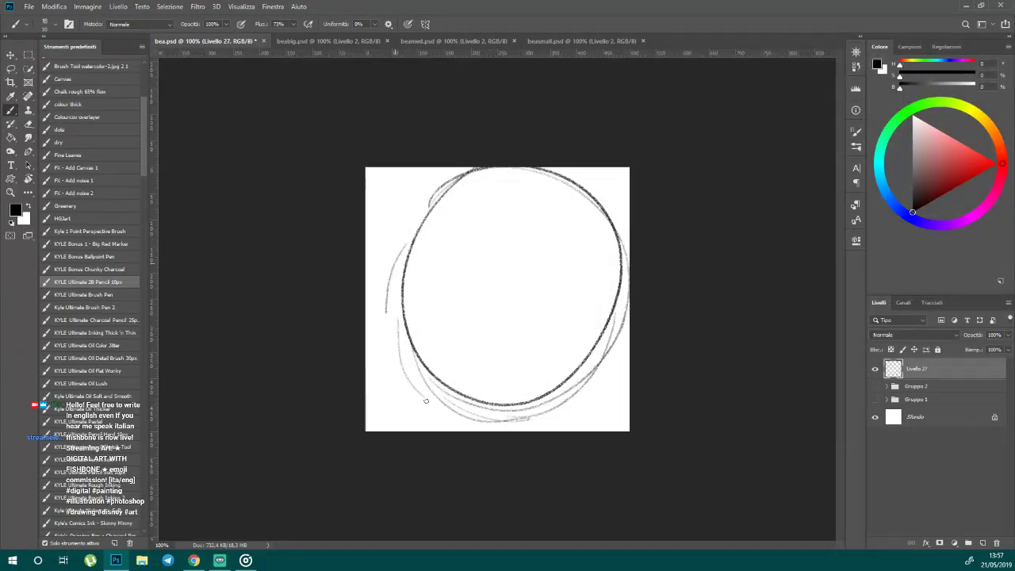
pyautogui.moveTo(425, 401); pyautogui.dragTo(387, 314)
# - Lower Livello 27's opacity to 47% and sketch the head's left side and a curved vertical centre guide
pyautogui.click(1008, 334)
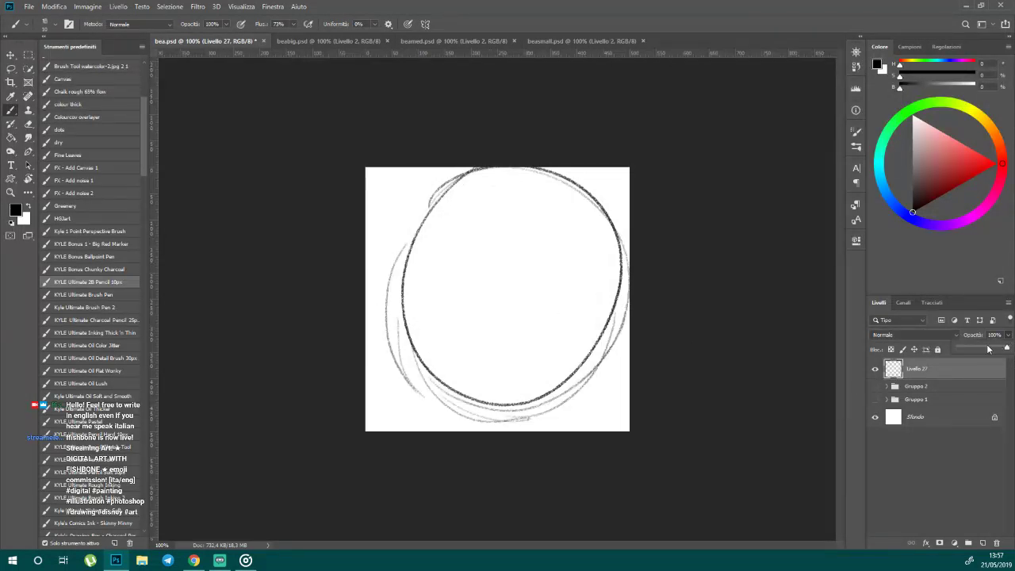
pyautogui.moveTo(988, 349); pyautogui.dragTo(980, 349)
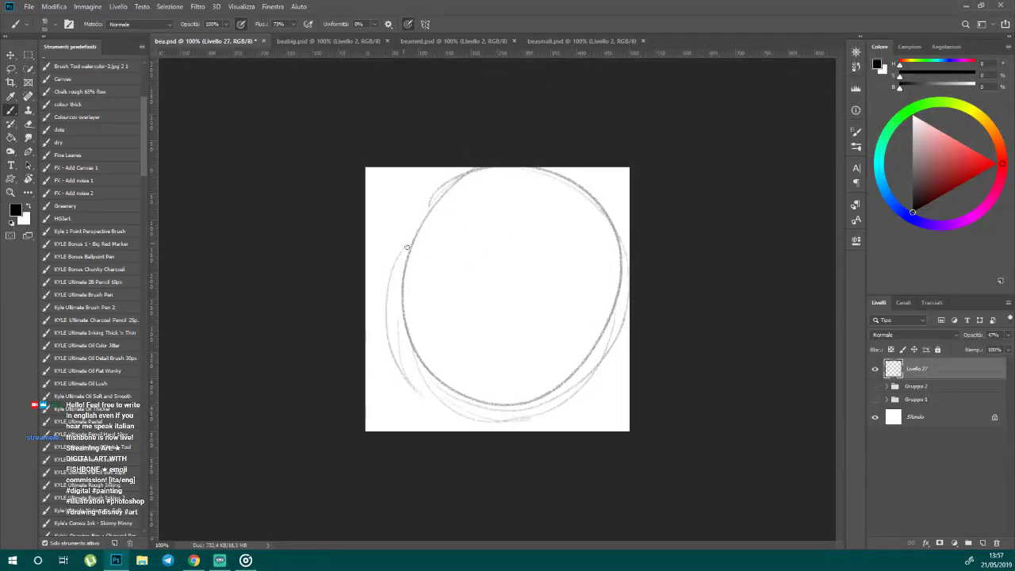
pyautogui.moveTo(402, 208); pyautogui.dragTo(410, 364)
pyautogui.moveTo(398, 242); pyautogui.dragTo(504, 412)
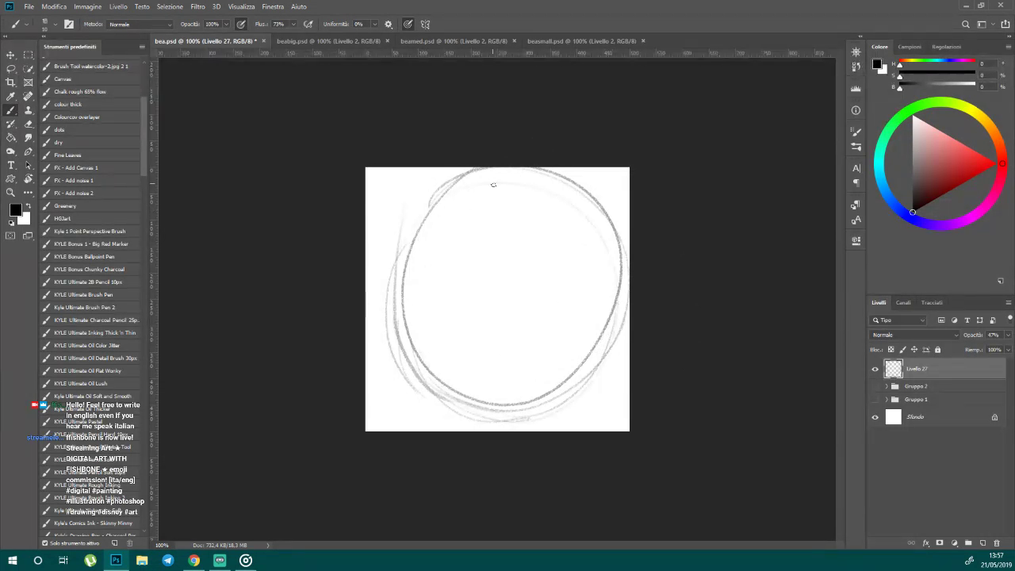
pyautogui.moveTo(523, 400); pyautogui.dragTo(502, 181)
pyautogui.moveTo(602, 365); pyautogui.dragTo(580, 394)
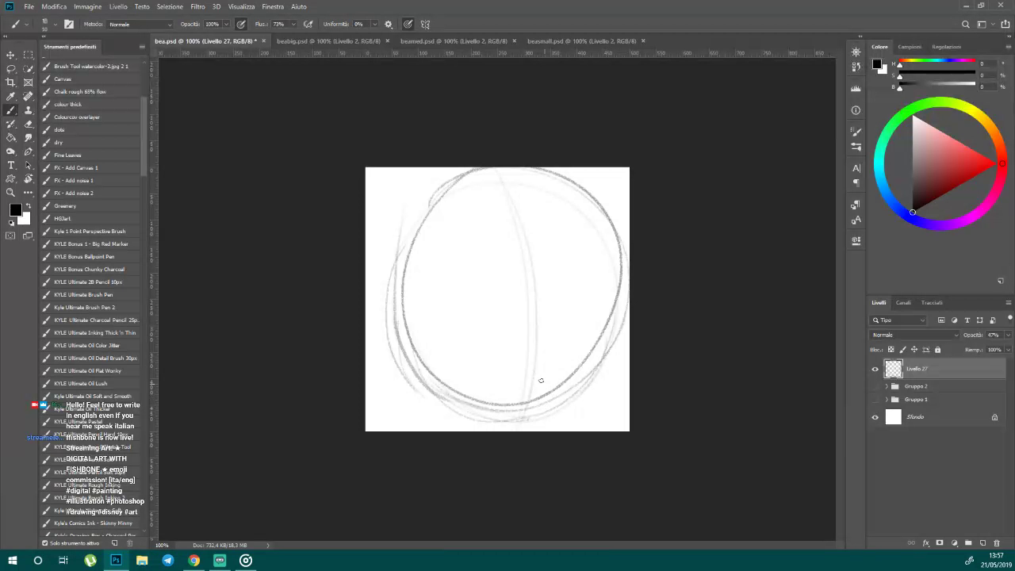
# - Build up the chin, jaw and both cheek contours around the head circle with overlapping pencil strokes
pyautogui.moveTo(612, 347)
pyautogui.mouseDown()
pyautogui.moveTo(585, 414)
pyautogui.moveTo(509, 423)
pyautogui.mouseUp()
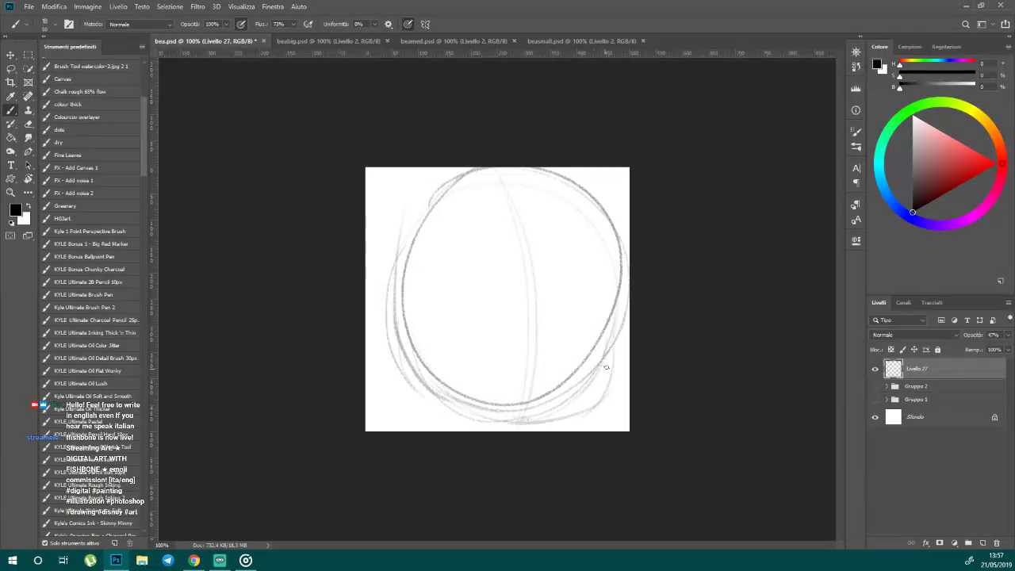
pyautogui.moveTo(612, 328); pyautogui.dragTo(601, 398)
pyautogui.moveTo(584, 200)
pyautogui.mouseDown()
pyautogui.moveTo(609, 254)
pyautogui.moveTo(610, 360)
pyautogui.moveTo(525, 422)
pyautogui.mouseUp()
pyautogui.moveTo(609, 385)
pyautogui.mouseDown()
pyautogui.moveTo(507, 423)
pyautogui.moveTo(453, 411)
pyautogui.mouseUp()
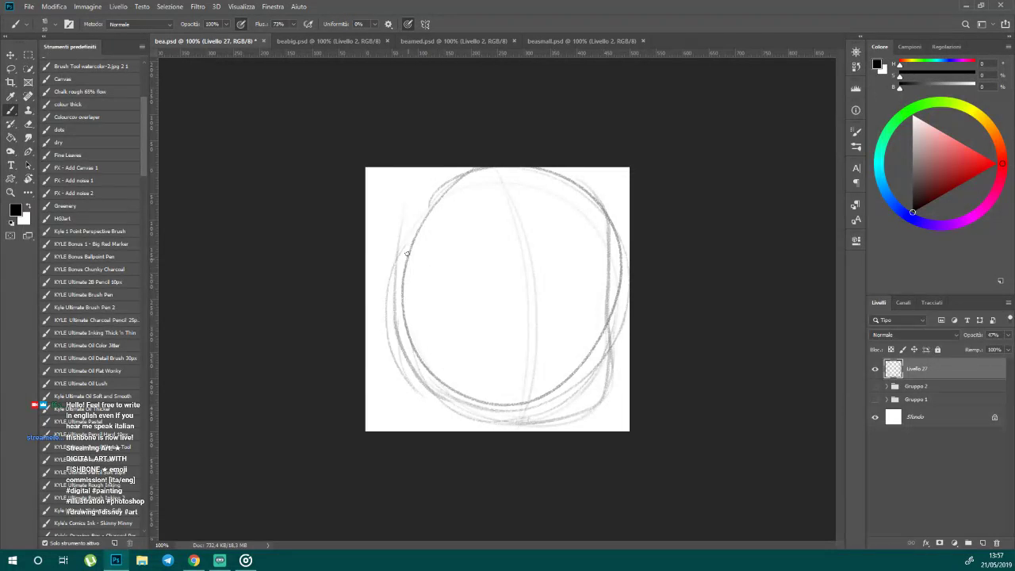
pyautogui.moveTo(407, 253); pyautogui.dragTo(397, 372)
pyautogui.moveTo(397, 303)
pyautogui.mouseDown()
pyautogui.moveTo(436, 413)
pyautogui.moveTo(496, 423)
pyautogui.mouseUp()
pyautogui.moveTo(420, 400); pyautogui.dragTo(466, 417)
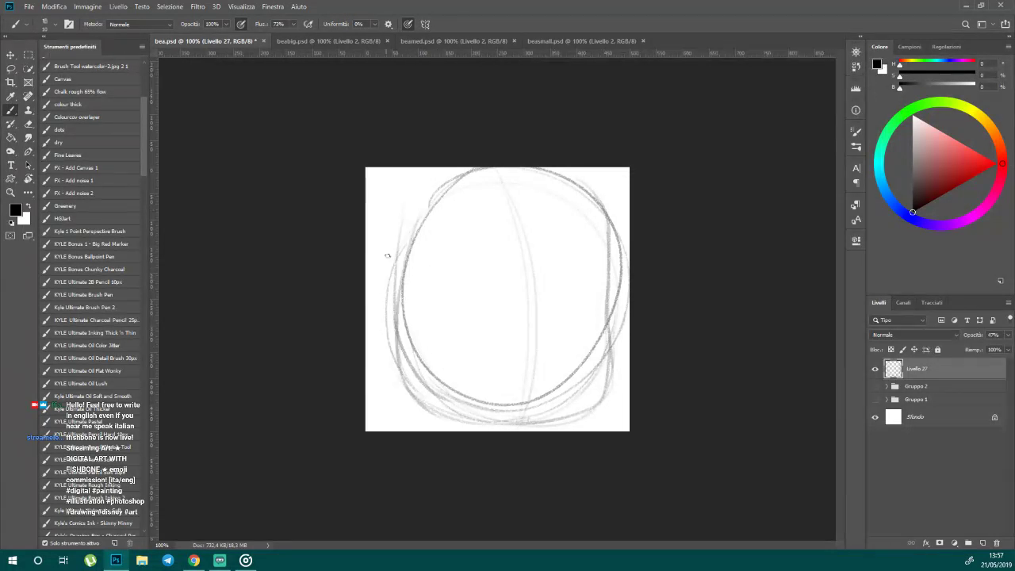
pyautogui.moveTo(399, 255); pyautogui.dragTo(397, 308)
# - Sketch the curved fringe line across the forehead and rough hair locks down both sides of the face
pyautogui.moveTo(428, 236); pyautogui.dragTo(606, 230)
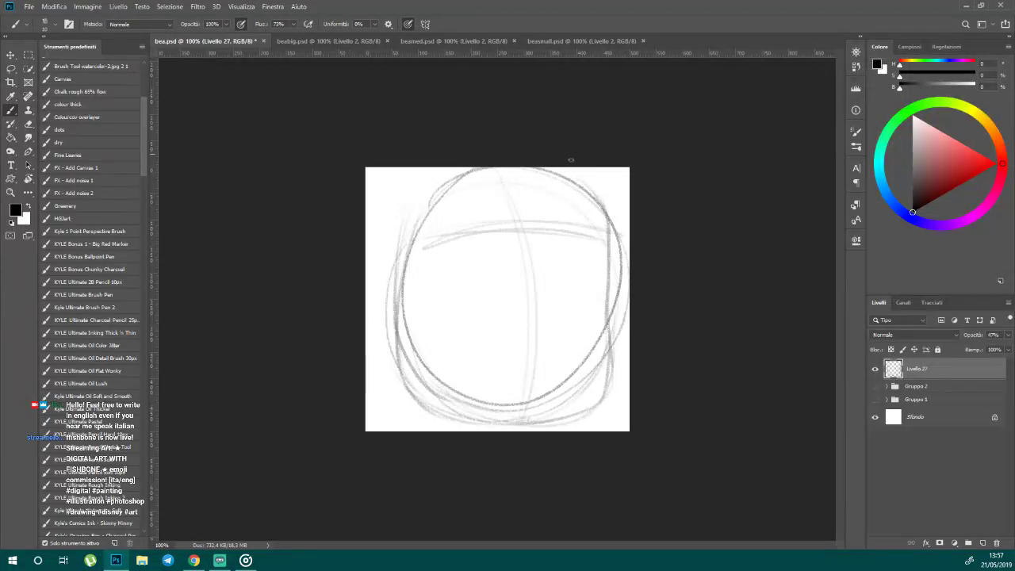
pyautogui.moveTo(590, 171); pyautogui.dragTo(619, 245)
pyautogui.moveTo(603, 175); pyautogui.dragTo(623, 236)
pyautogui.moveTo(417, 188); pyautogui.dragTo(388, 258)
pyautogui.moveTo(458, 179)
pyautogui.mouseDown()
pyautogui.moveTo(417, 239)
pyautogui.moveTo(441, 246)
pyautogui.mouseUp()
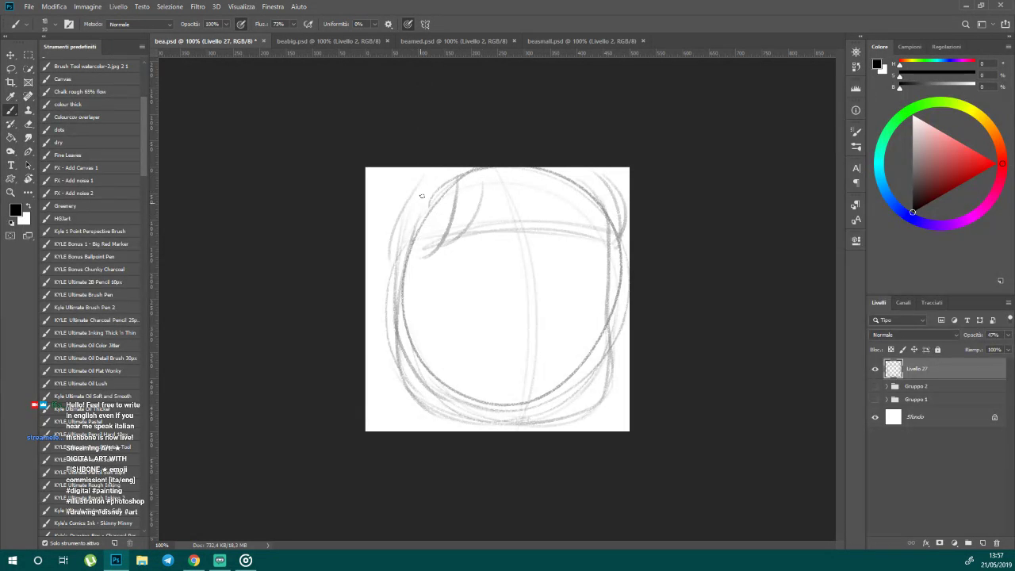
pyautogui.moveTo(422, 183)
pyautogui.mouseDown()
pyautogui.moveTo(411, 298)
pyautogui.moveTo(415, 435)
pyautogui.mouseUp()
pyautogui.moveTo(418, 242); pyautogui.dragTo(461, 435)
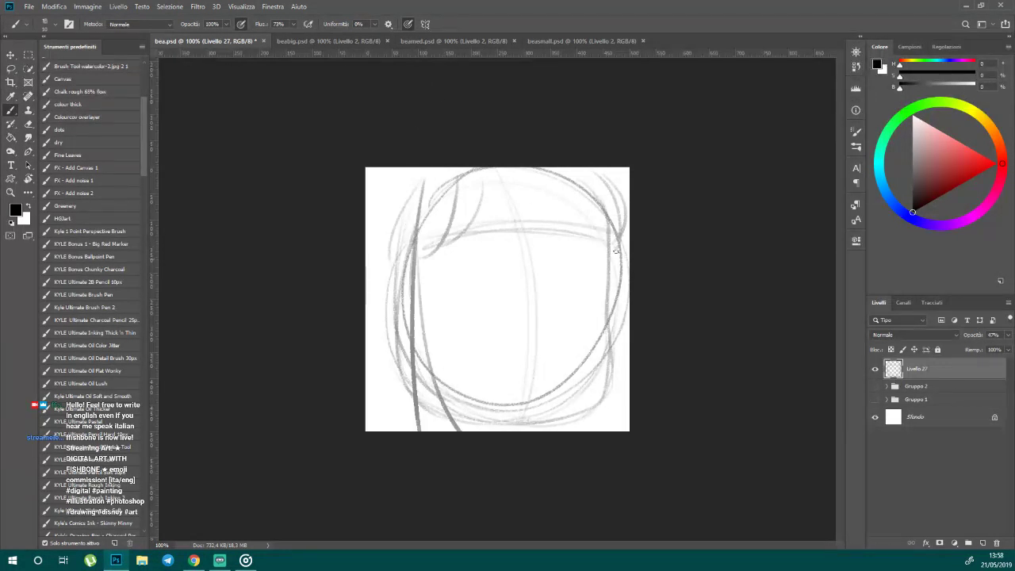
# - Reinforce the right cheek and chin contour, and add a curved horizontal guide across the lower face and a hair stroke in the upper-left corner
pyautogui.moveTo(614, 248)
pyautogui.mouseDown()
pyautogui.moveTo(597, 399)
pyautogui.moveTo(607, 352)
pyautogui.moveTo(519, 416)
pyautogui.moveTo(590, 391)
pyautogui.moveTo(449, 404)
pyautogui.mouseUp()
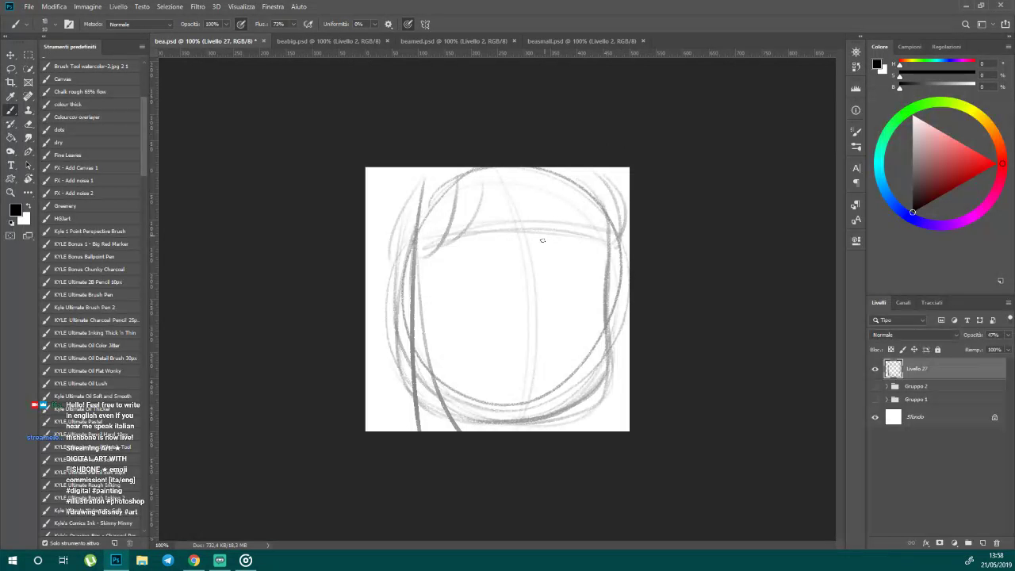
pyautogui.moveTo(600, 315); pyautogui.dragTo(433, 343)
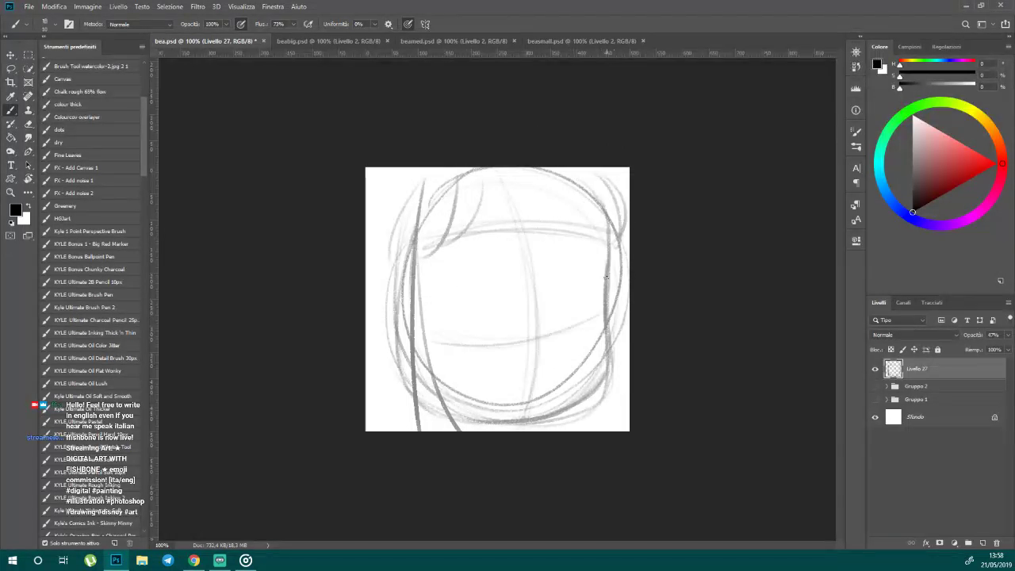
pyautogui.moveTo(387, 158)
pyautogui.mouseDown()
pyautogui.moveTo(354, 282)
pyautogui.moveTo(357, 225)
pyautogui.moveTo(380, 168)
pyautogui.moveTo(354, 228)
pyautogui.moveTo(361, 202)
pyautogui.mouseUp()
# - Fade the Livello 27 construction sketch further and add a new layer above it
pyautogui.click(1008, 334)
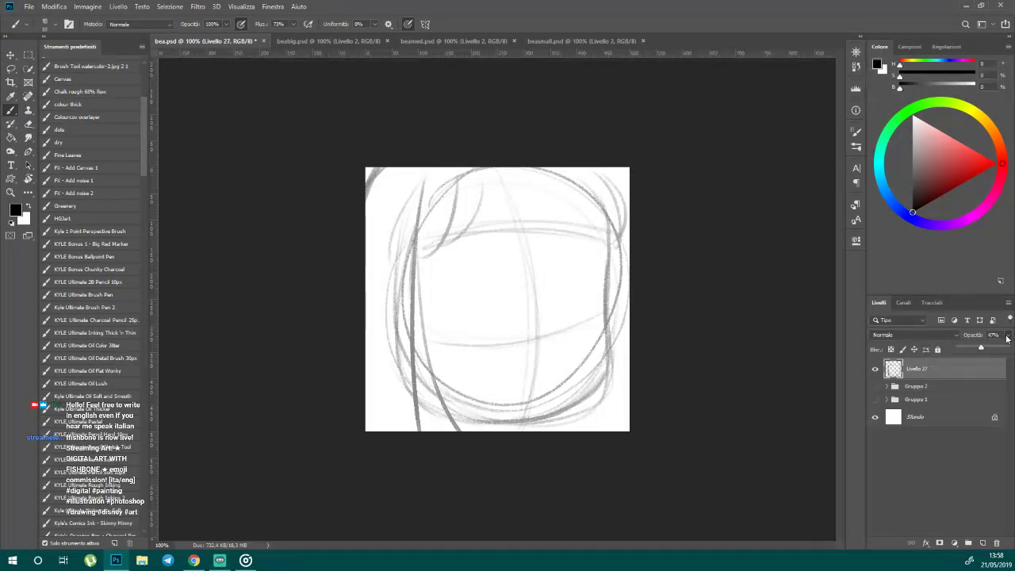
pyautogui.moveTo(981, 346); pyautogui.dragTo(969, 347)
pyautogui.click(982, 543)
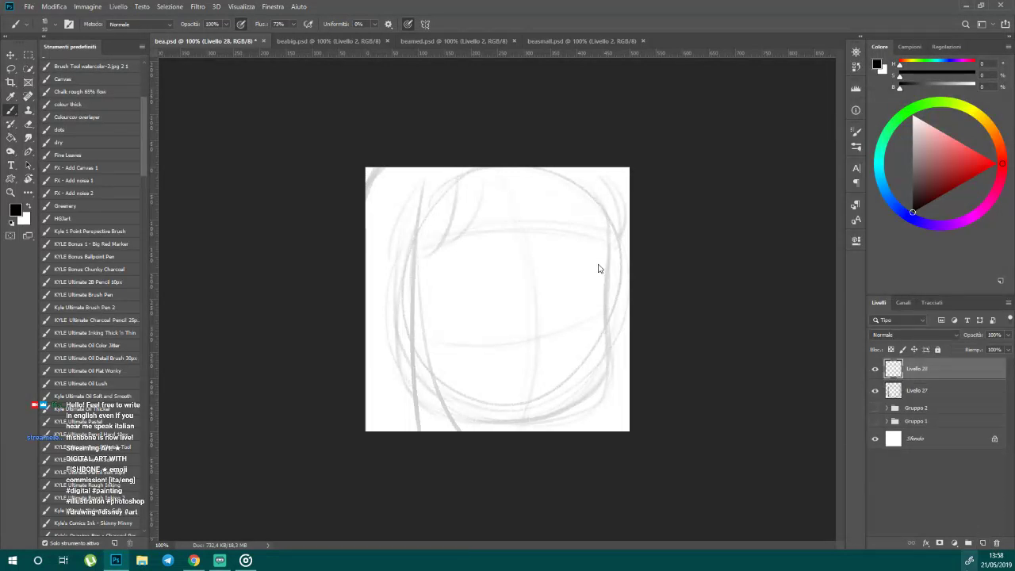
# - Draw the darker right cheek and chin outline over the faded construction sketch
pyautogui.moveTo(603, 217)
pyautogui.mouseDown()
pyautogui.moveTo(610, 374)
pyautogui.moveTo(563, 420)
pyautogui.mouseUp()
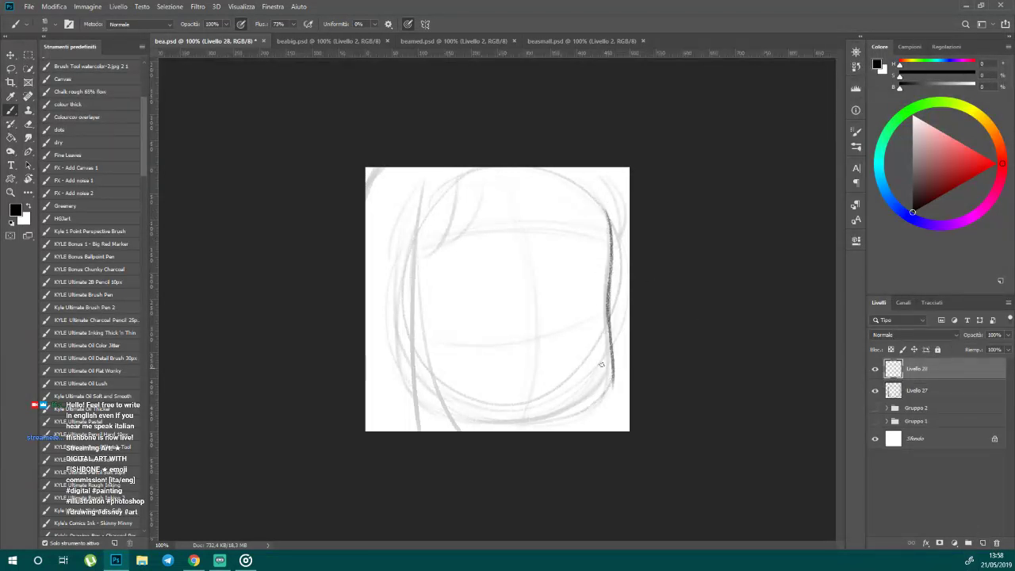
pyautogui.moveTo(609, 369); pyautogui.dragTo(505, 428)
pyautogui.moveTo(611, 344); pyautogui.dragTo(594, 394)
pyautogui.moveTo(612, 346)
pyautogui.mouseDown()
pyautogui.moveTo(599, 390)
pyautogui.moveTo(562, 413)
pyautogui.mouseUp()
pyautogui.moveTo(604, 383)
pyautogui.mouseDown()
pyautogui.moveTo(526, 420)
pyautogui.moveTo(482, 418)
pyautogui.moveTo(559, 414)
pyautogui.mouseUp()
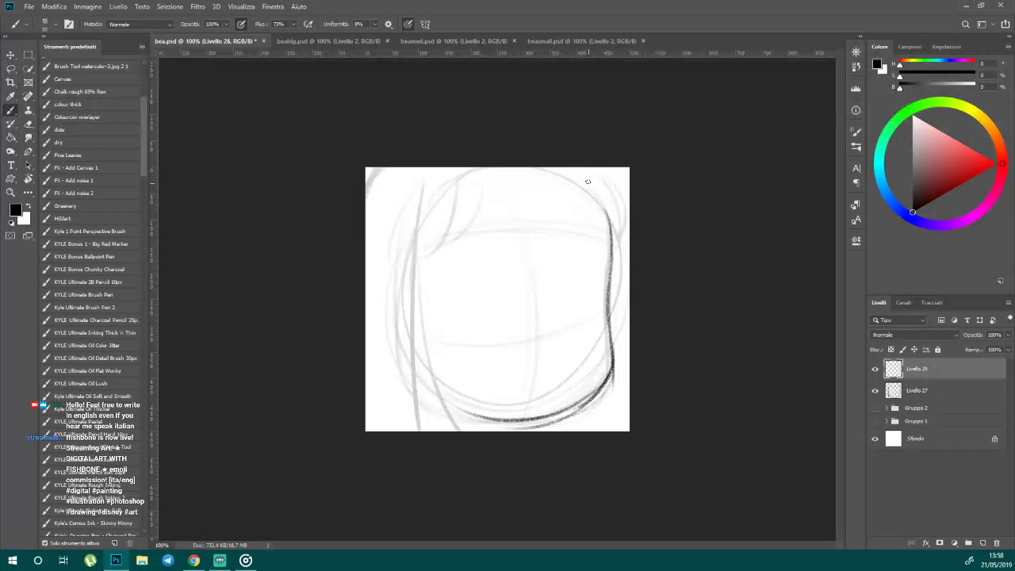
# - Outline the fringe edge, its side locks and the long hair strand down the left side of the face
pyautogui.moveTo(587, 182); pyautogui.dragTo(597, 240)
pyautogui.moveTo(600, 181); pyautogui.dragTo(608, 242)
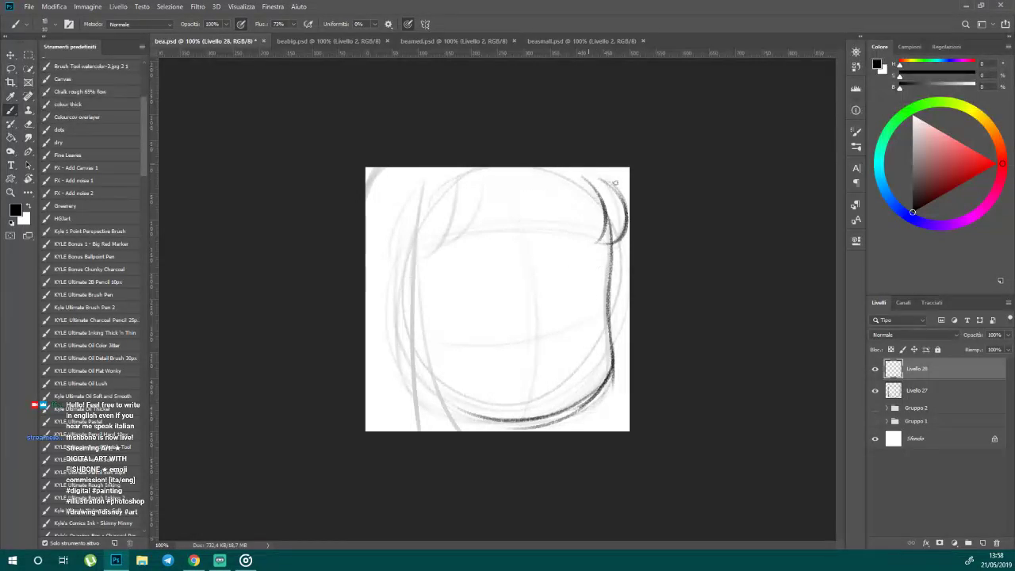
pyautogui.moveTo(586, 165); pyautogui.dragTo(631, 198)
pyautogui.moveTo(591, 167); pyautogui.dragTo(628, 203)
pyautogui.moveTo(590, 239)
pyautogui.mouseDown()
pyautogui.moveTo(442, 236)
pyautogui.moveTo(534, 232)
pyautogui.moveTo(462, 237)
pyautogui.mouseUp()
pyautogui.moveTo(487, 187)
pyautogui.mouseDown()
pyautogui.moveTo(444, 252)
pyautogui.moveTo(435, 251)
pyautogui.mouseUp()
pyautogui.moveTo(459, 181); pyautogui.dragTo(418, 256)
pyautogui.moveTo(416, 191)
pyautogui.mouseDown()
pyautogui.moveTo(424, 301)
pyautogui.moveTo(452, 429)
pyautogui.mouseUp()
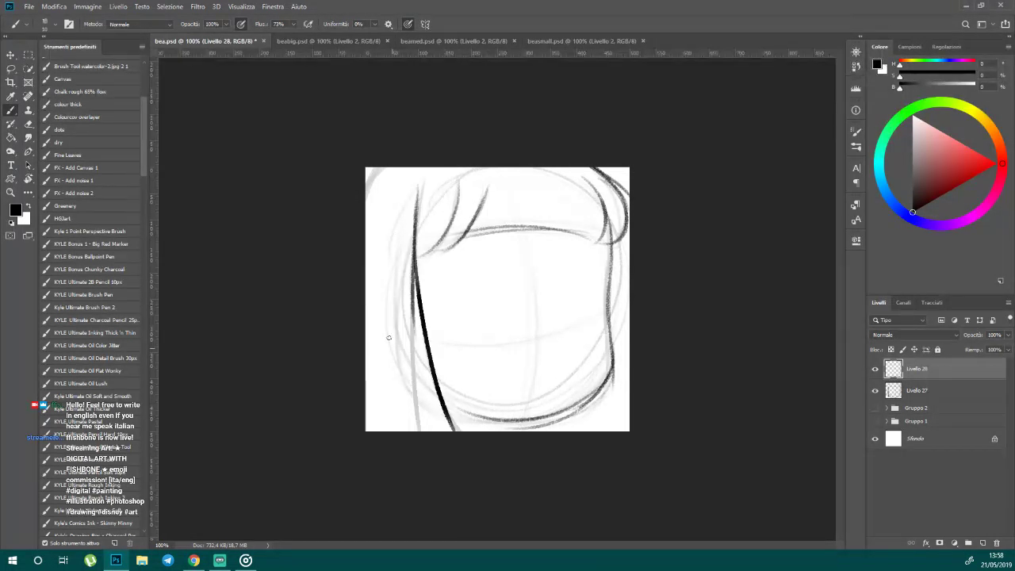
# - Add the outer hair contour at the canvas's upper-left corner and along its upper-right edge
pyautogui.moveTo(367, 194); pyautogui.dragTo(380, 166)
pyautogui.moveTo(624, 230); pyautogui.dragTo(629, 277)
pyautogui.moveTo(624, 198); pyautogui.dragTo(623, 255)
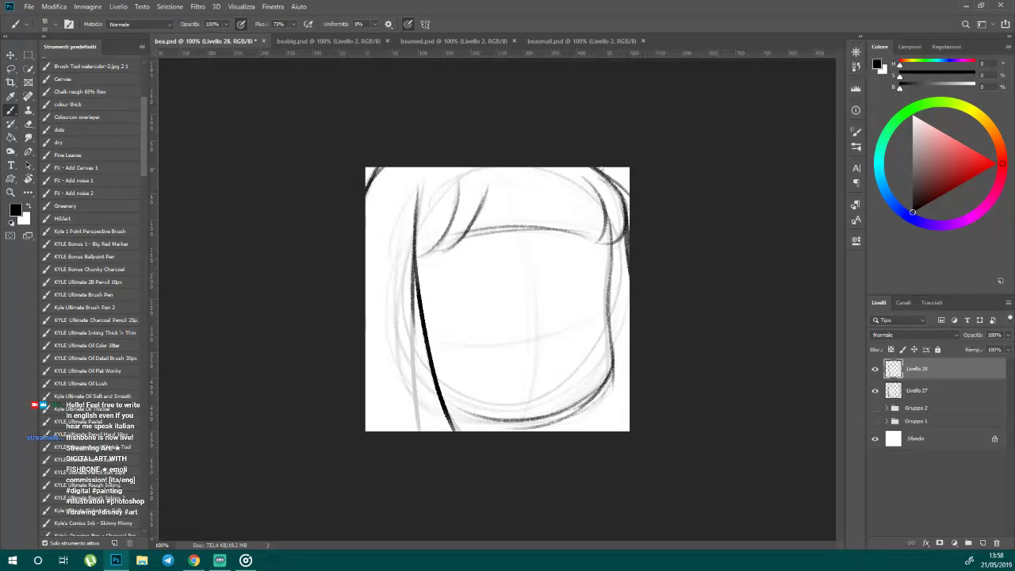
pyautogui.moveTo(610, 176); pyautogui.dragTo(628, 229)
# - On a new layer, sketch a wavy mouth, a small nose and two round eyes, with tear streaks below the right eye
pyautogui.click(982, 543)
pyautogui.moveTo(555, 371)
pyautogui.mouseDown()
pyautogui.moveTo(505, 382)
pyautogui.moveTo(556, 372)
pyautogui.mouseUp()
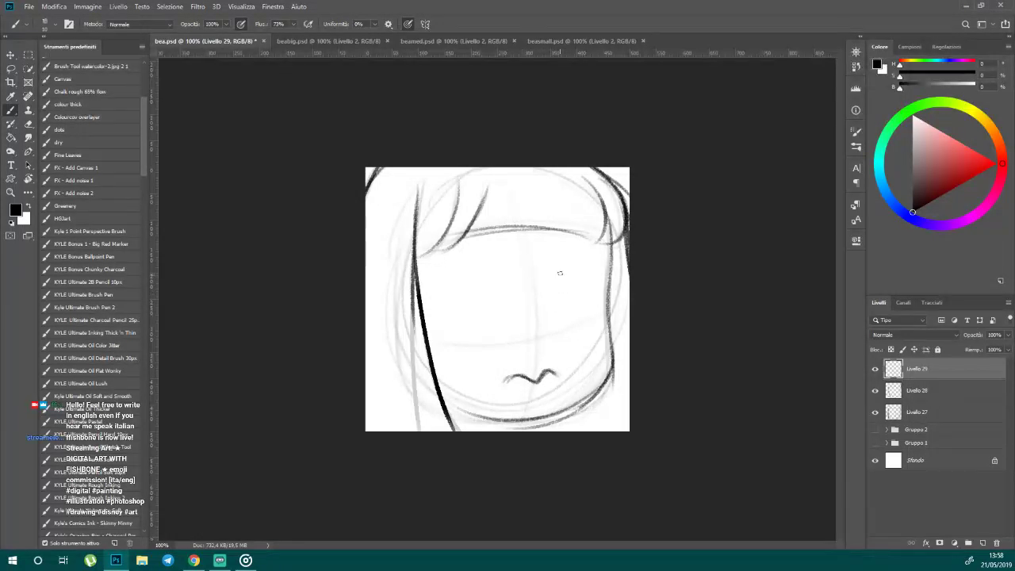
pyautogui.moveTo(560, 272)
pyautogui.mouseDown()
pyautogui.moveTo(587, 325)
pyautogui.moveTo(555, 262)
pyautogui.mouseUp()
pyautogui.moveTo(597, 325)
pyautogui.mouseDown()
pyautogui.moveTo(608, 394)
pyautogui.moveTo(606, 382)
pyautogui.moveTo(571, 409)
pyautogui.moveTo(608, 377)
pyautogui.mouseUp()
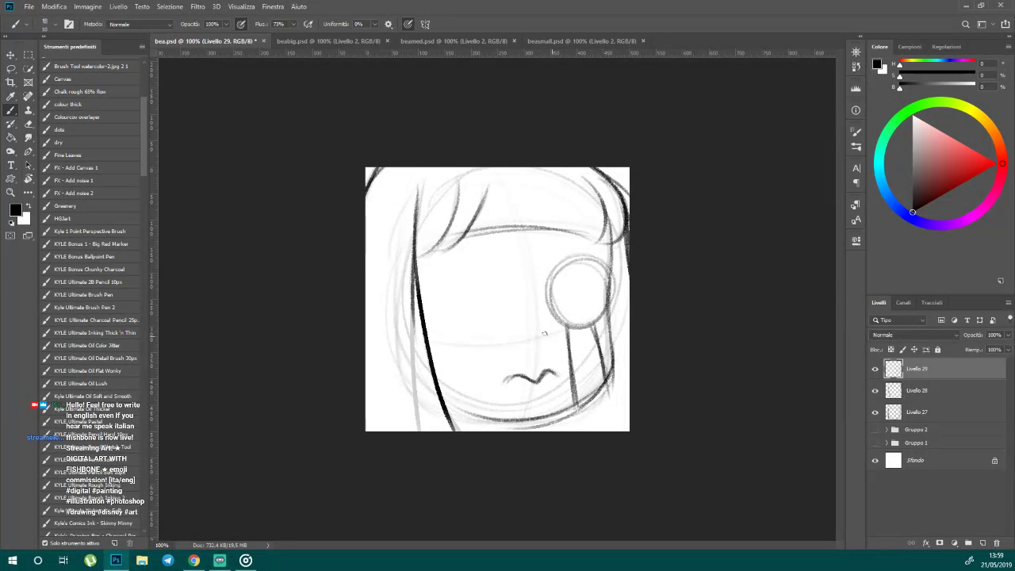
pyautogui.moveTo(444, 296)
pyautogui.mouseDown()
pyautogui.moveTo(505, 317)
pyautogui.moveTo(471, 271)
pyautogui.moveTo(476, 343)
pyautogui.moveTo(550, 349)
pyautogui.moveTo(535, 348)
pyautogui.mouseUp()
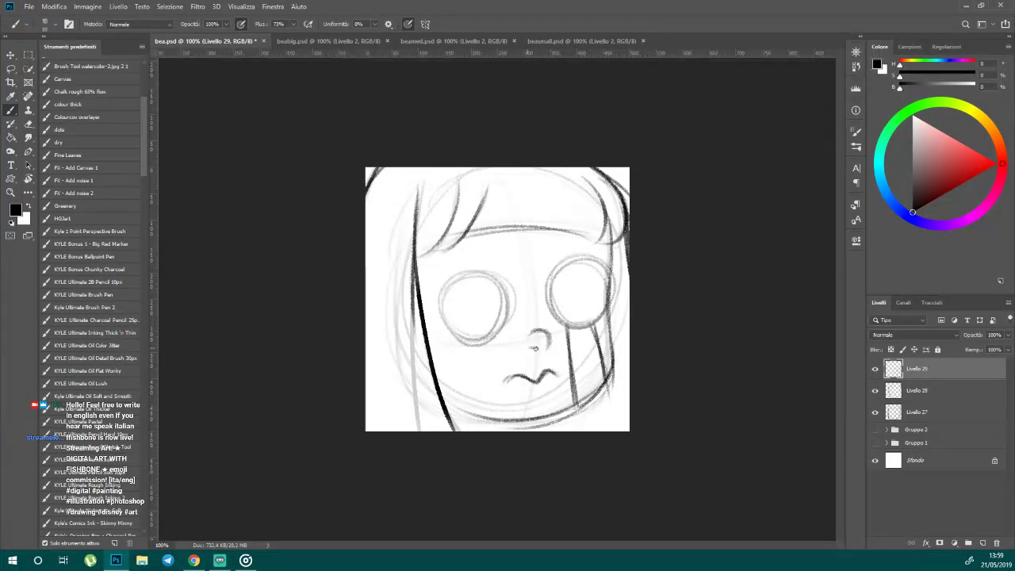
# - Draw two tear streaks running from the left eye down to the cheek
pyautogui.moveTo(457, 351); pyautogui.dragTo(444, 387)
pyautogui.moveTo(489, 339); pyautogui.dragTo(496, 418)
pyautogui.moveTo(461, 337); pyautogui.dragTo(444, 390)
pyautogui.moveTo(489, 341); pyautogui.dragTo(495, 419)
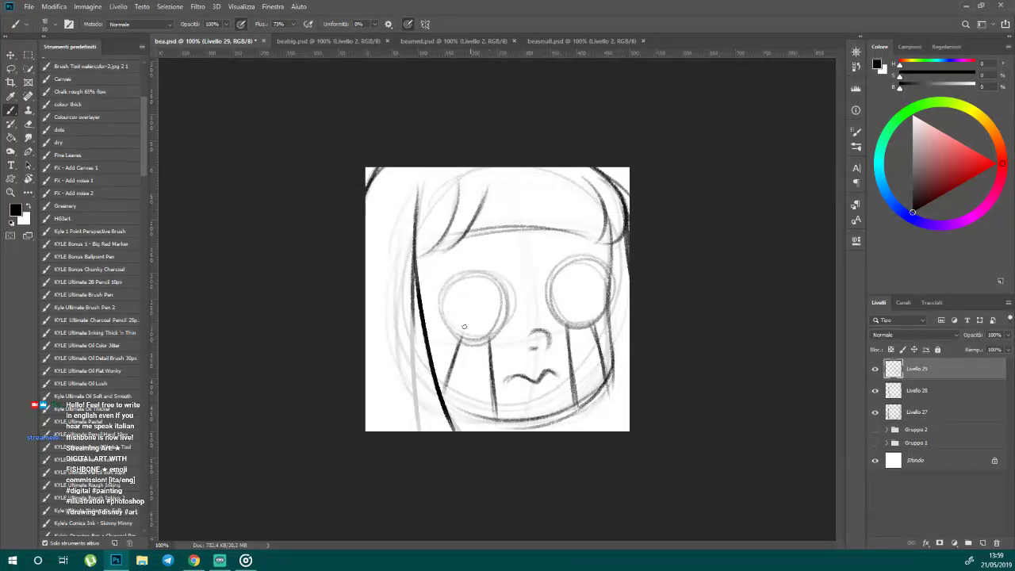
pyautogui.moveTo(468, 285); pyautogui.dragTo(466, 287)
pyautogui.moveTo(473, 309); pyautogui.dragTo(472, 311)
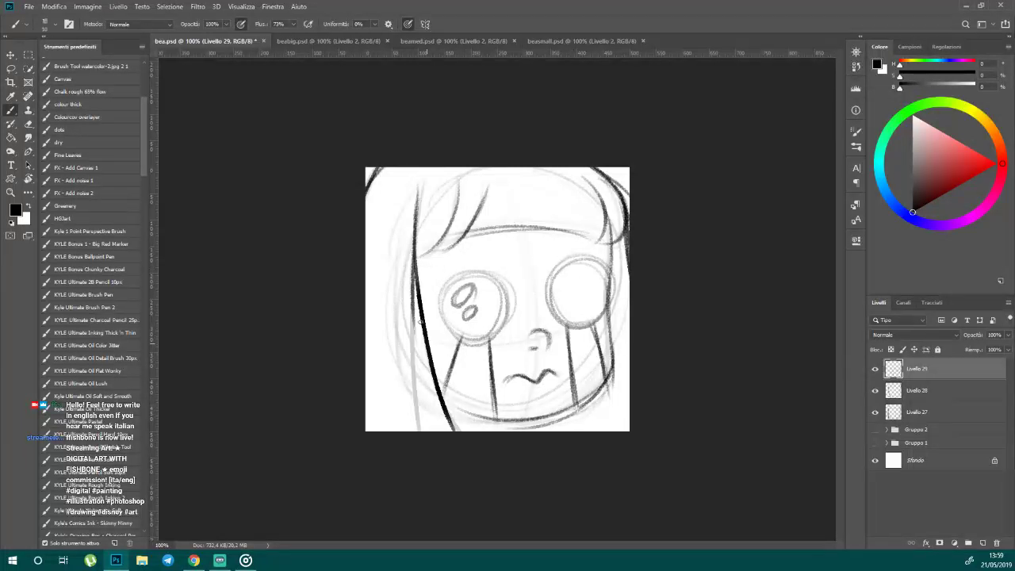
pyautogui.hotkey('ctrl', 'z')
pyautogui.hotkey('ctrl', 'z')
pyautogui.hotkey('ctrl', 'z')
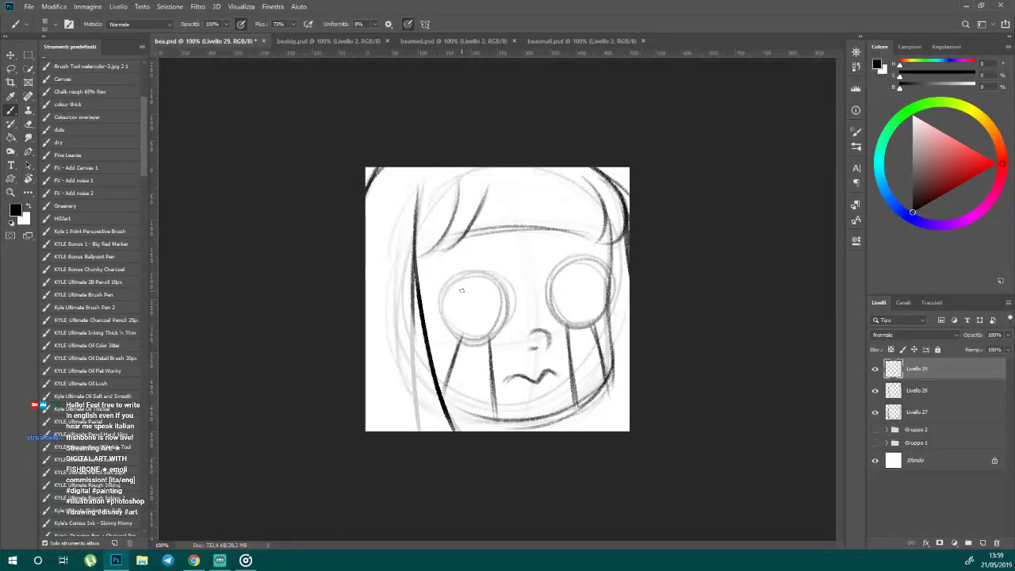
# - Draw a slanted oval highlight and a small spot highlight inside each eye
pyautogui.moveTo(461, 290)
pyautogui.mouseDown()
pyautogui.moveTo(464, 317)
pyautogui.moveTo(474, 285)
pyautogui.mouseUp()
pyautogui.moveTo(561, 287)
pyautogui.mouseDown()
pyautogui.moveTo(575, 276)
pyautogui.moveTo(571, 303)
pyautogui.mouseUp()
pyautogui.moveTo(461, 319); pyautogui.dragTo(466, 321)
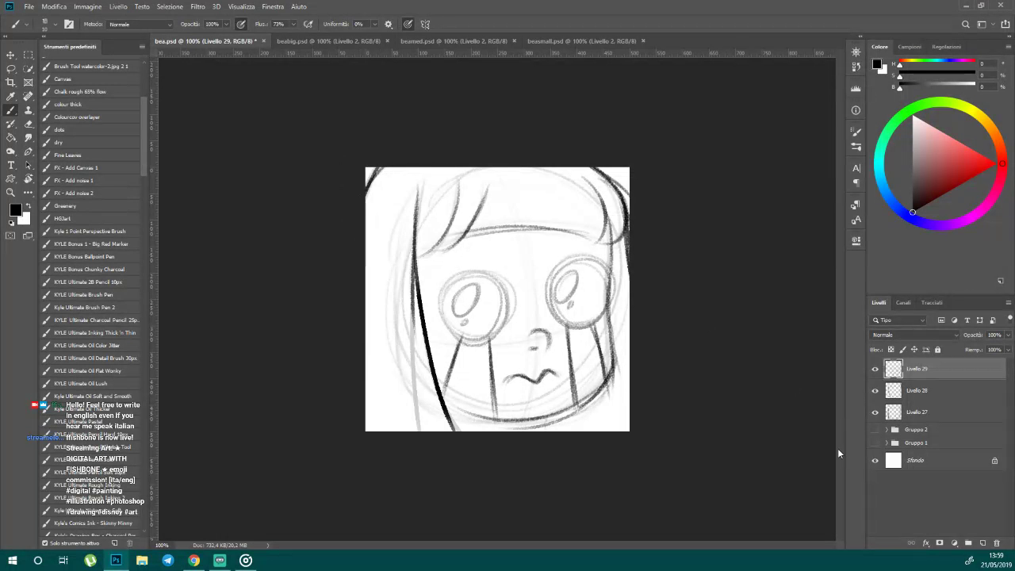
# - Select the three sketch layers Livello 27 to Livello 29 and move them slightly down together
pyautogui.click(939, 413)
pyautogui.keyDown('shift'); pyautogui.click(938, 369); pyautogui.keyUp('shift')
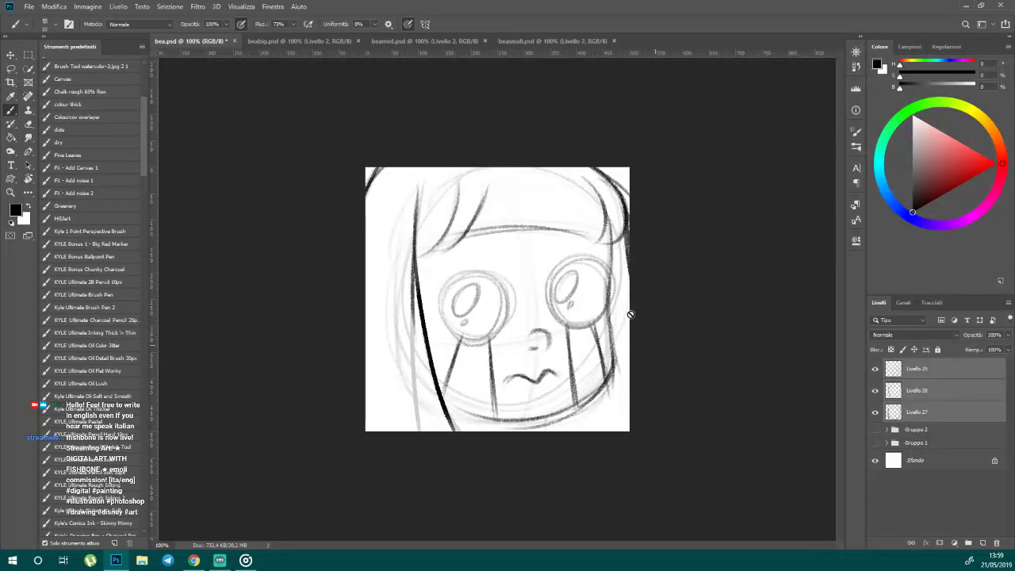
pyautogui.press('v')
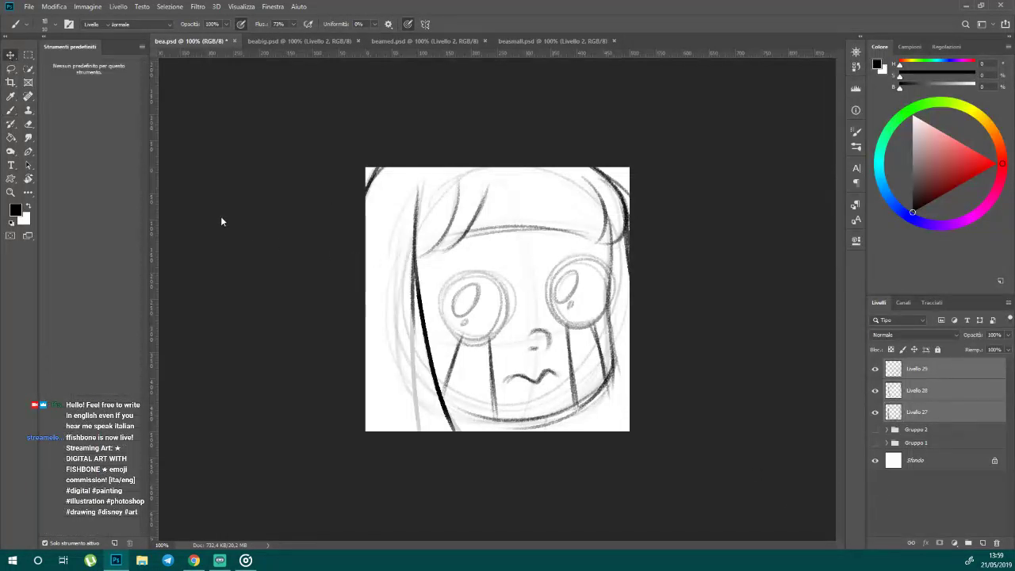
pyautogui.moveTo(404, 224); pyautogui.dragTo(402, 237)
# - On Livello 29, extend the outer hair contour to the canvas's top edge at both upper corners
pyautogui.click(893, 372)
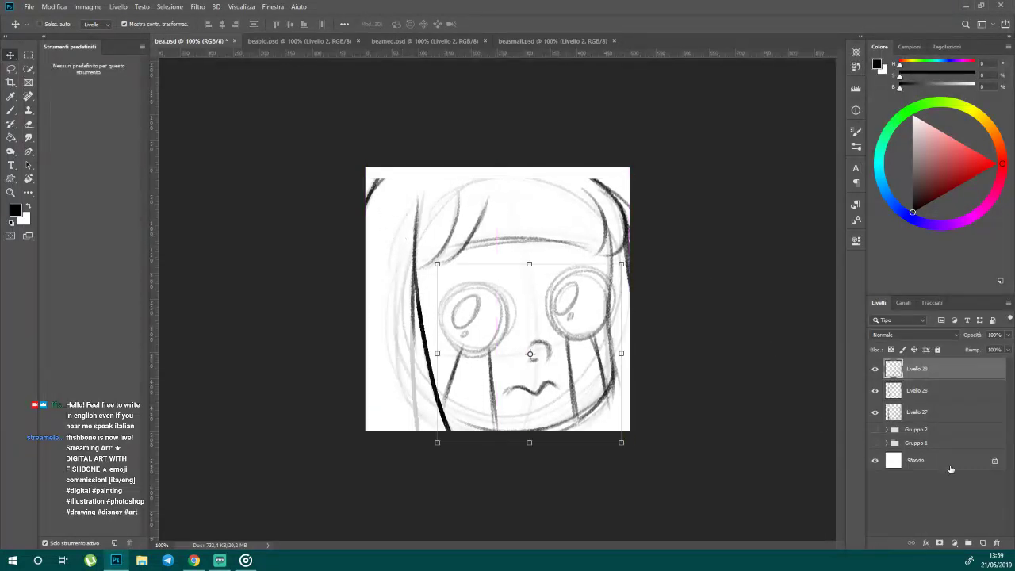
pyautogui.click(11, 110)
pyautogui.moveTo(601, 183)
pyautogui.mouseDown()
pyautogui.moveTo(566, 168)
pyautogui.moveTo(612, 190)
pyautogui.mouseUp()
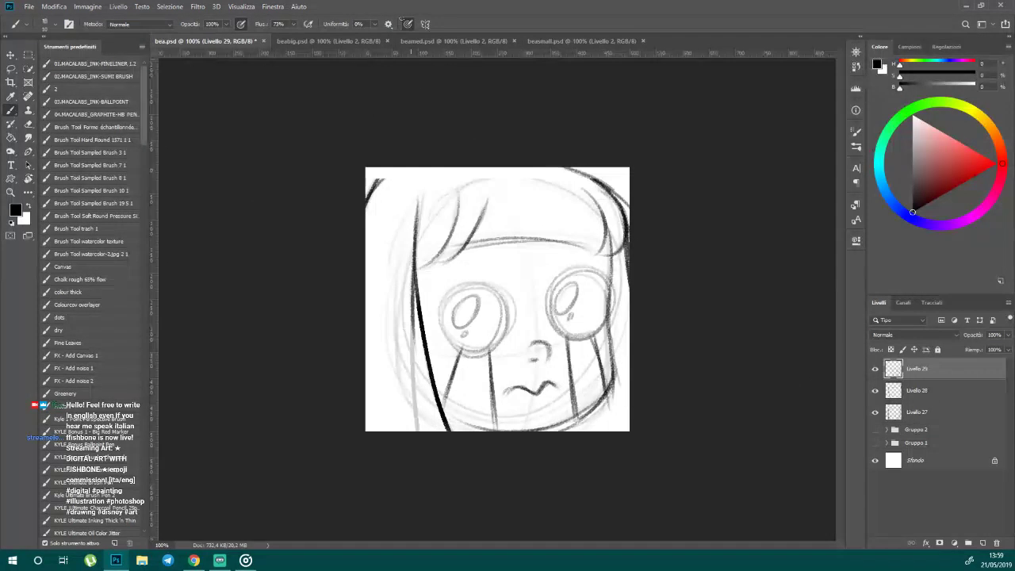
pyautogui.click(406, 23)
pyautogui.moveTo(366, 208); pyautogui.dragTo(390, 168)
pyautogui.moveTo(573, 168); pyautogui.dragTo(628, 206)
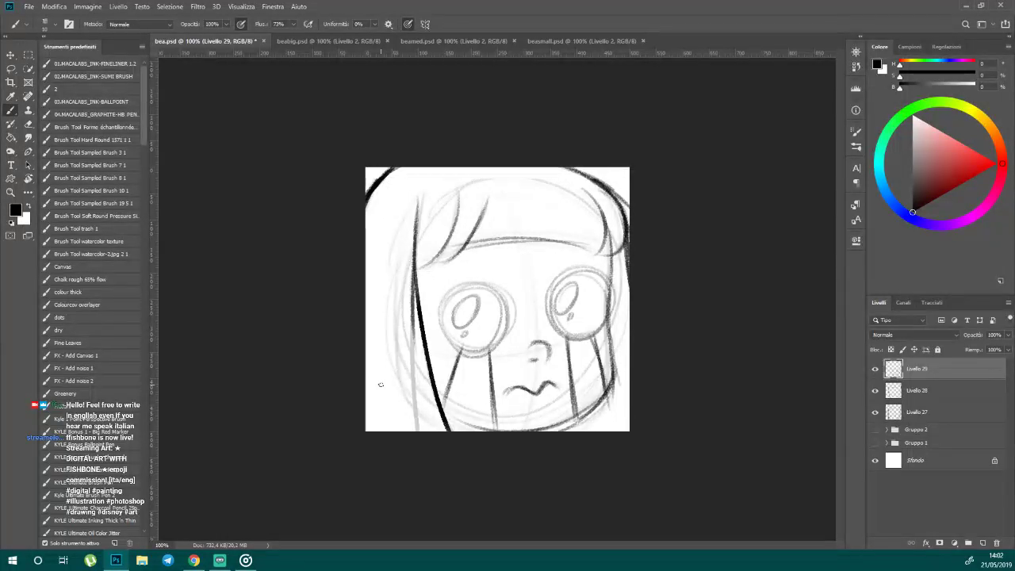
# - Darken the round outlines of both eyes with heavier strokes along their edges
pyautogui.moveTo(576, 272)
pyautogui.mouseDown()
pyautogui.moveTo(603, 271)
pyautogui.moveTo(612, 333)
pyautogui.mouseUp()
pyautogui.hotkey('ctrl', 'z')
pyautogui.moveTo(573, 271)
pyautogui.mouseDown()
pyautogui.moveTo(600, 325)
pyautogui.moveTo(559, 315)
pyautogui.mouseUp()
pyautogui.moveTo(588, 270); pyautogui.dragTo(591, 329)
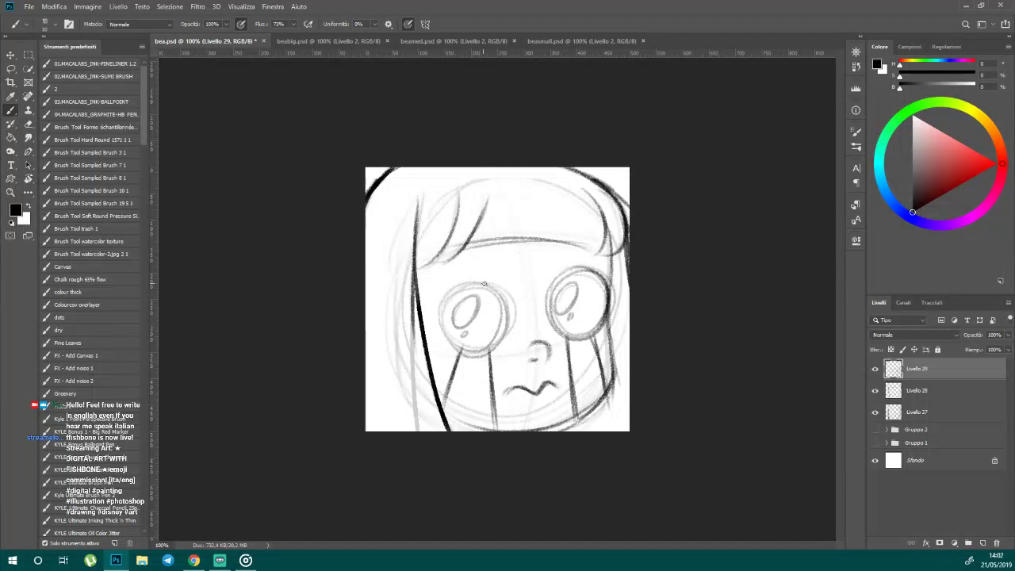
pyautogui.moveTo(460, 287); pyautogui.dragTo(503, 341)
pyautogui.moveTo(507, 302); pyautogui.dragTo(475, 353)
pyautogui.moveTo(510, 323); pyautogui.dragTo(460, 353)
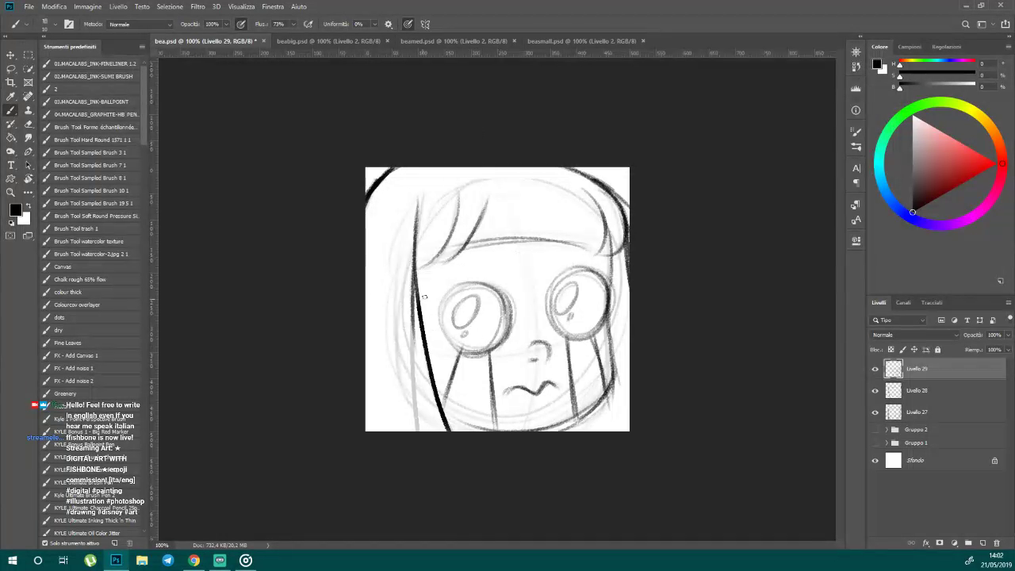
# - Add short pointed eyelashes at the outer corners of both eyes
pyautogui.moveTo(467, 283)
pyautogui.mouseDown()
pyautogui.moveTo(439, 301)
pyautogui.moveTo(423, 296)
pyautogui.mouseUp()
pyautogui.moveTo(424, 296); pyautogui.dragTo(452, 343)
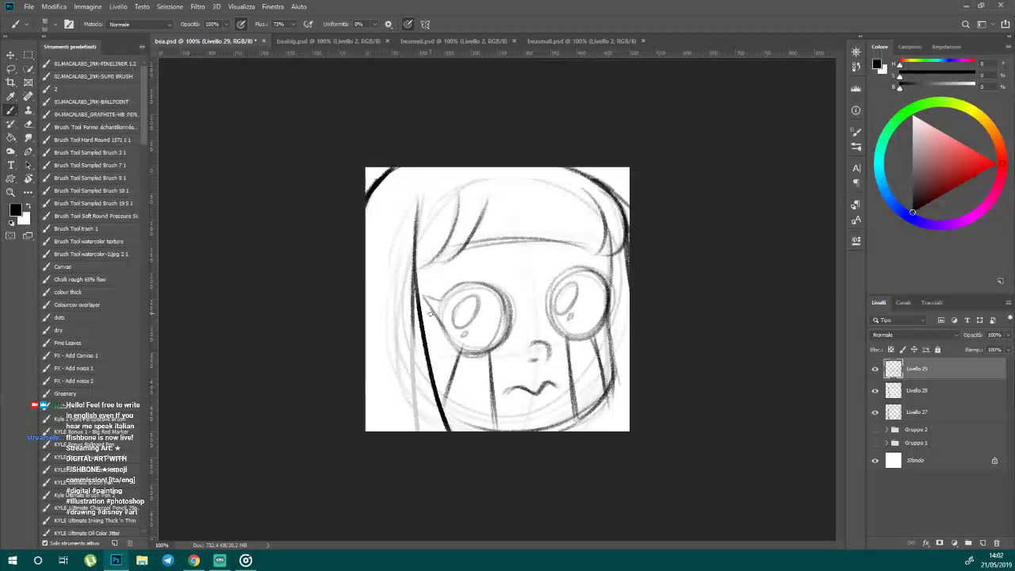
pyautogui.hotkey('ctrl', 'z')
pyautogui.moveTo(441, 299); pyautogui.dragTo(440, 326)
pyautogui.moveTo(617, 277)
pyautogui.mouseDown()
pyautogui.moveTo(610, 298)
pyautogui.moveTo(588, 268)
pyautogui.mouseUp()
pyautogui.moveTo(452, 291); pyautogui.dragTo(442, 325)
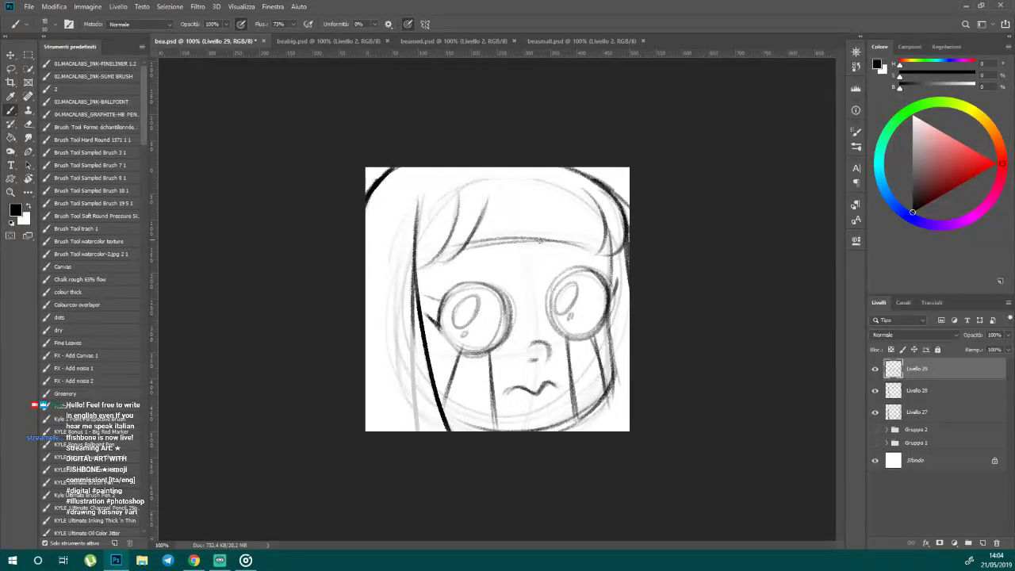
# - Fill both eyes with black around the white highlights and darken the nose line
pyautogui.moveTo(500, 325)
pyautogui.mouseDown()
pyautogui.moveTo(499, 306)
pyautogui.moveTo(481, 328)
pyautogui.moveTo(481, 299)
pyautogui.moveTo(490, 313)
pyautogui.moveTo(489, 298)
pyautogui.moveTo(481, 343)
pyautogui.moveTo(464, 296)
pyautogui.moveTo(458, 301)
pyautogui.mouseUp()
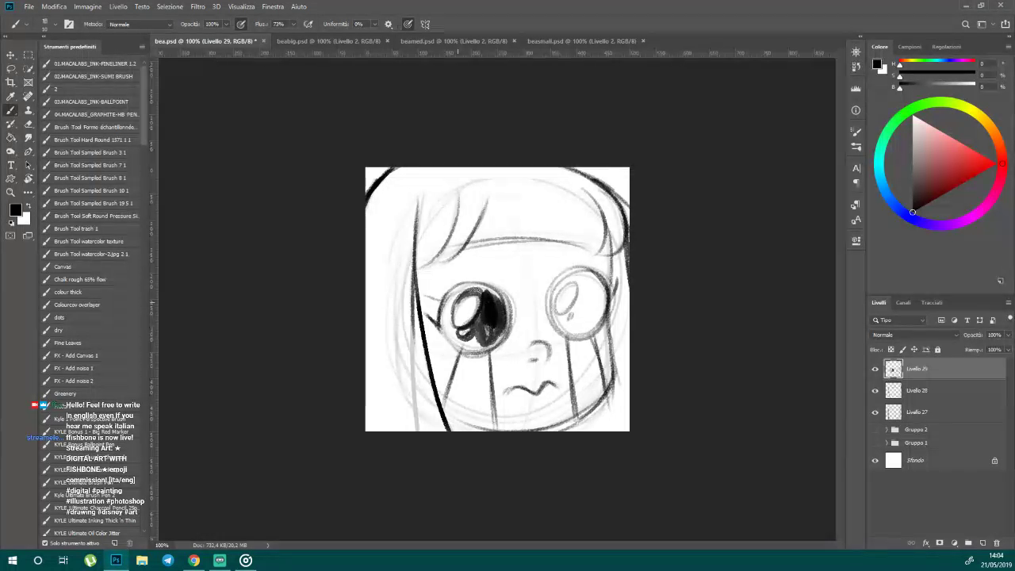
pyautogui.moveTo(490, 287)
pyautogui.mouseDown()
pyautogui.moveTo(474, 351)
pyautogui.moveTo(463, 347)
pyautogui.moveTo(482, 332)
pyautogui.mouseUp()
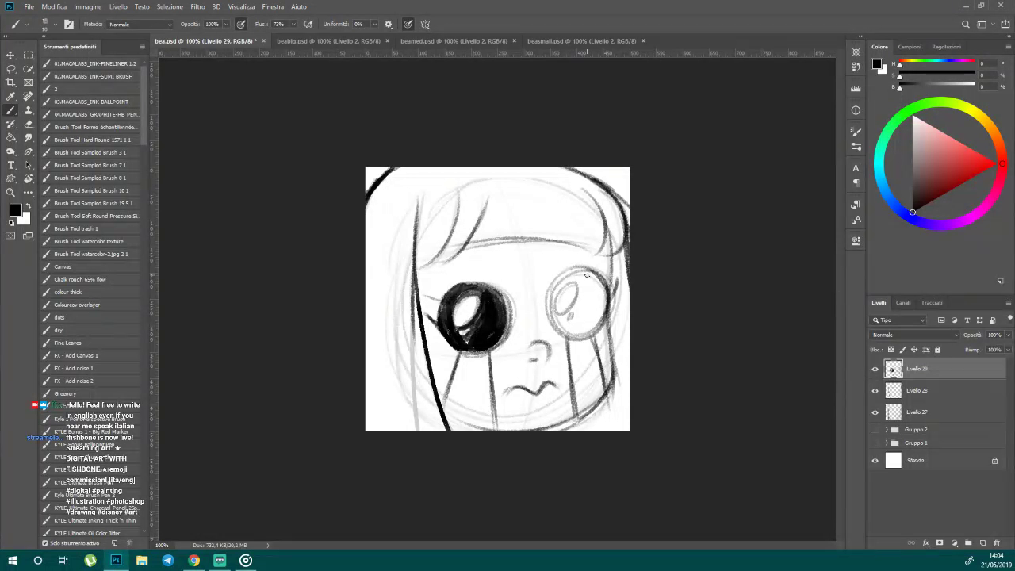
pyautogui.moveTo(587, 275); pyautogui.dragTo(581, 318)
pyautogui.moveTo(577, 269); pyautogui.dragTo(591, 337)
pyautogui.moveTo(579, 282)
pyautogui.mouseDown()
pyautogui.moveTo(561, 311)
pyautogui.moveTo(578, 320)
pyautogui.mouseUp()
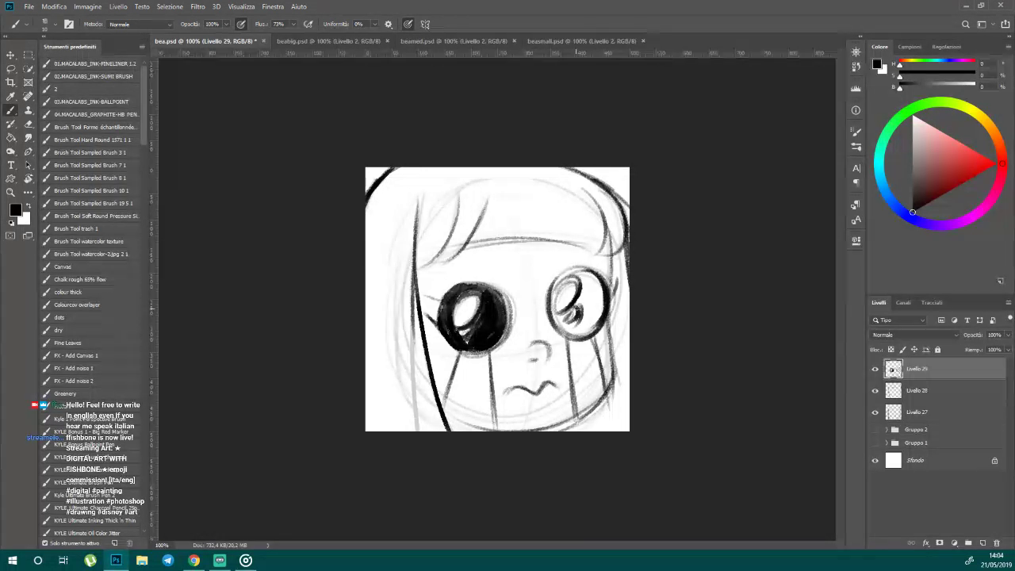
pyautogui.moveTo(595, 282)
pyautogui.mouseDown()
pyautogui.moveTo(583, 329)
pyautogui.moveTo(565, 278)
pyautogui.moveTo(585, 272)
pyautogui.mouseUp()
pyautogui.moveTo(533, 346); pyautogui.dragTo(549, 352)
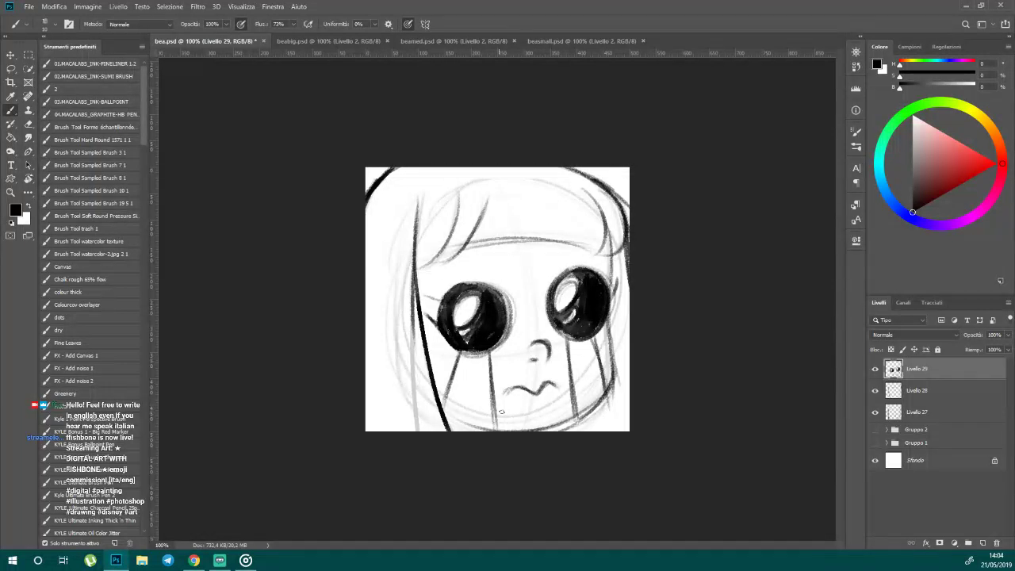
pyautogui.moveTo(611, 322); pyautogui.dragTo(615, 378)
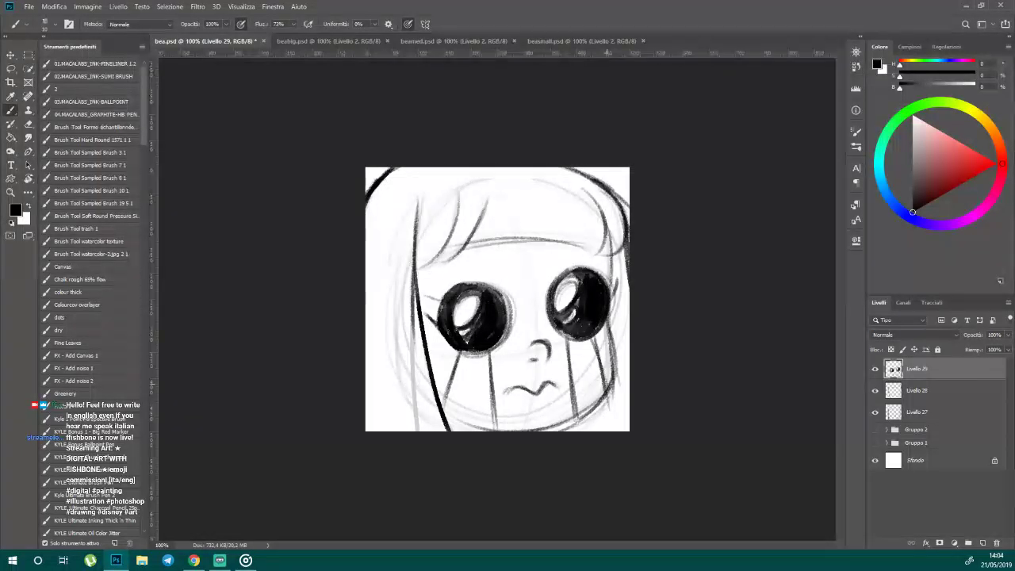
# - Sample the dark blue hair colour from the finished emoji in Gruppo 2, leaving both groups hidden
pyautogui.keyDown('alt'); pyautogui.click(874, 367); pyautogui.keyUp('alt')
pyautogui.keyDown('alt'); pyautogui.click(530, 195); pyautogui.keyUp('alt')
pyautogui.keyDown('alt'); pyautogui.click(529, 198); pyautogui.keyUp('alt')
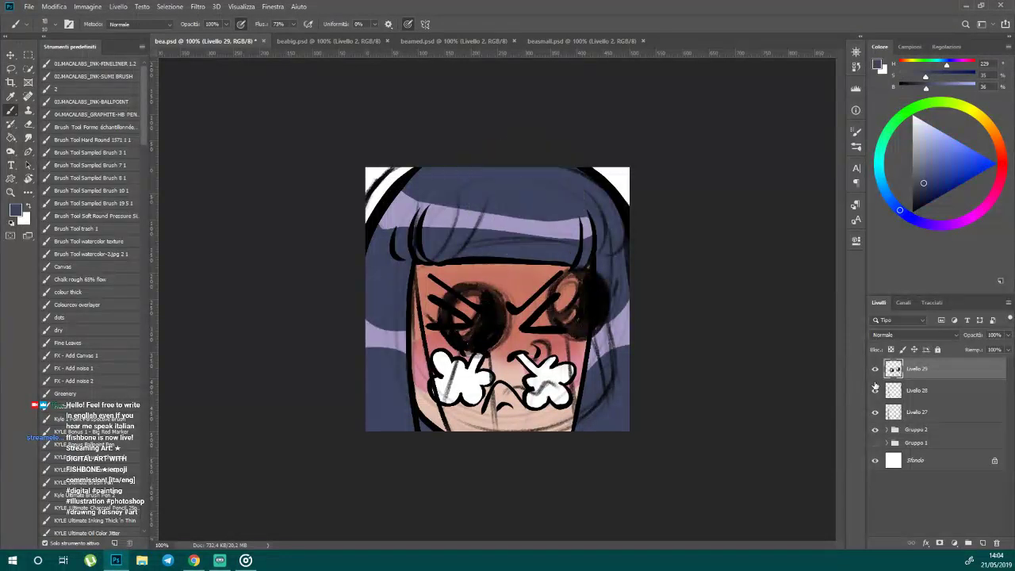
pyautogui.click(875, 429)
pyautogui.click(875, 442)
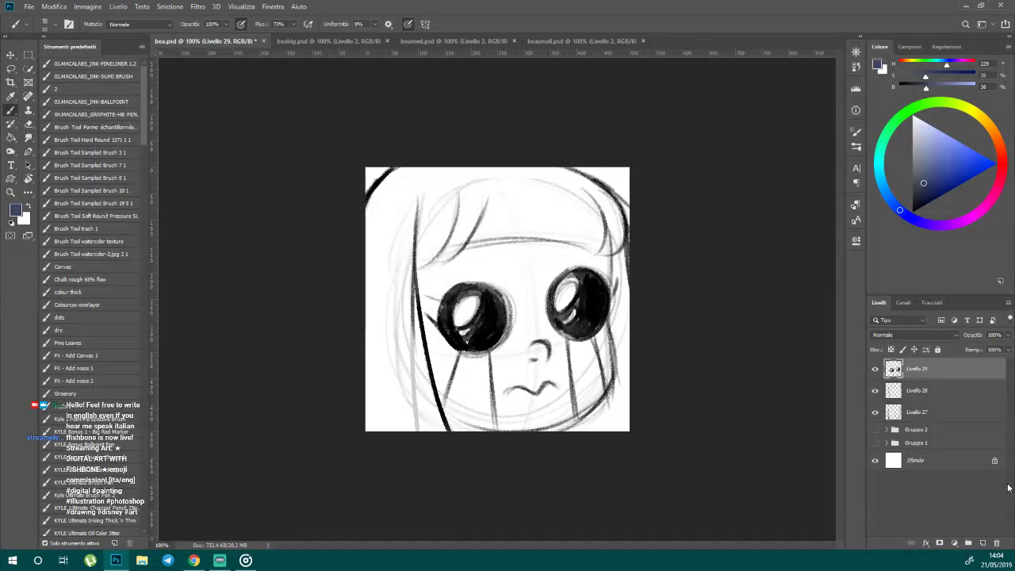
# - Add a new layer between Livello 27 and Gruppo 2, and choose the KYLE Ultimate Inking Thick 'n Thin brush
pyautogui.click(923, 413)
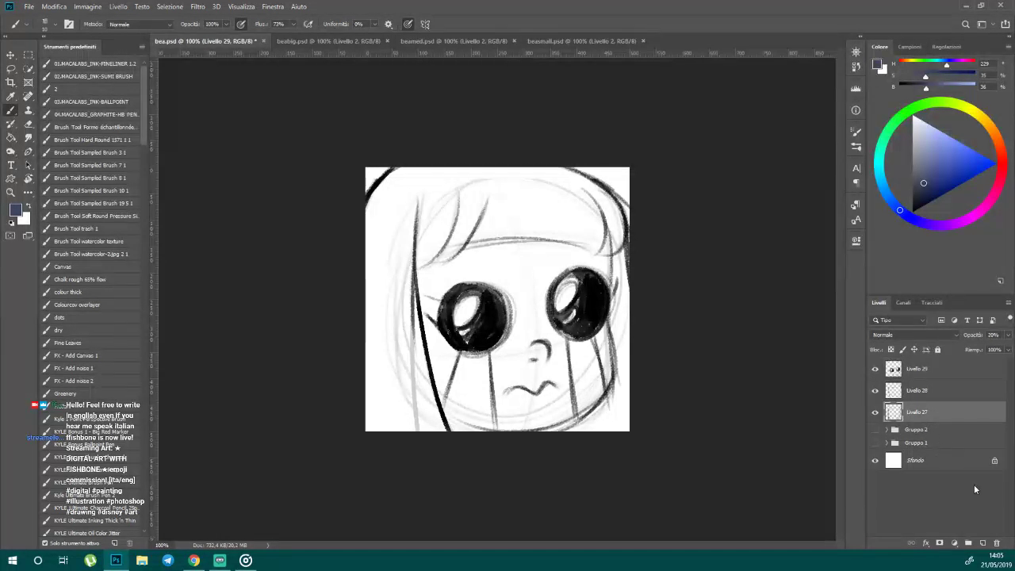
pyautogui.click(936, 431)
pyautogui.click(984, 543)
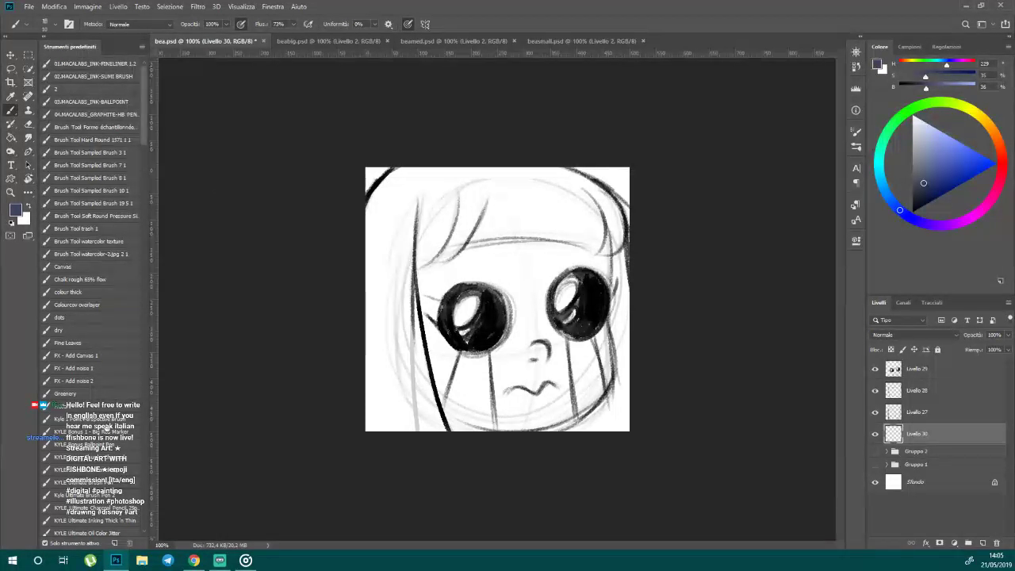
pyautogui.moveTo(141, 134); pyautogui.dragTo(141, 193)
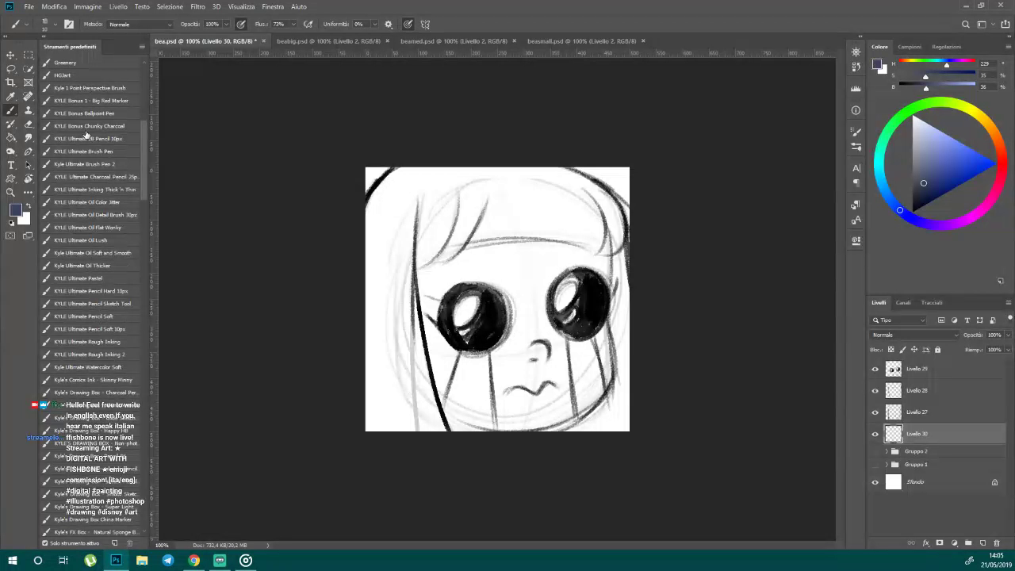
pyautogui.click(74, 190)
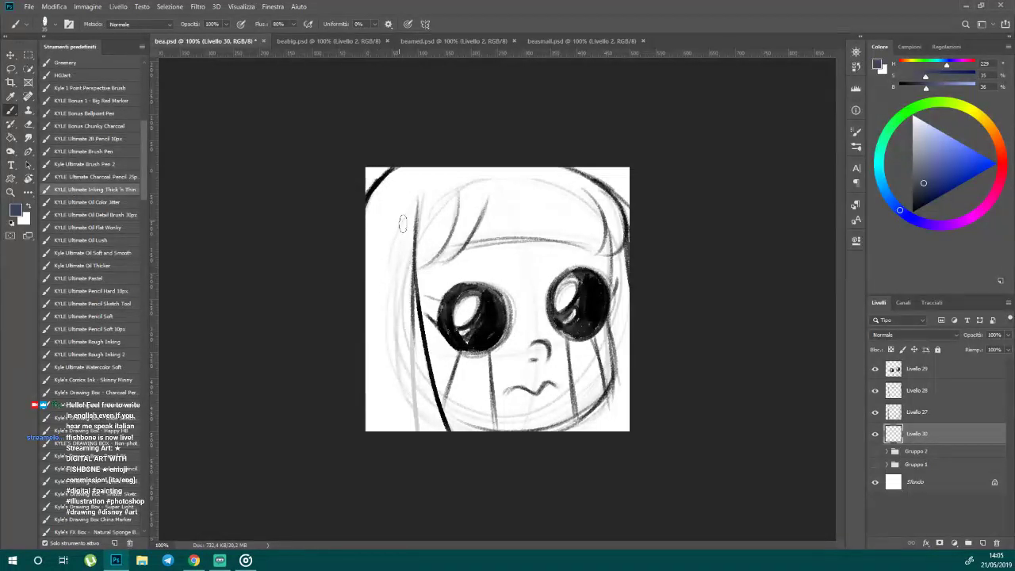
# - Paint the hair on the left side dark blue, from the crown and side lock down to the canvas's lower edge
pyautogui.moveTo(402, 224); pyautogui.dragTo(400, 297)
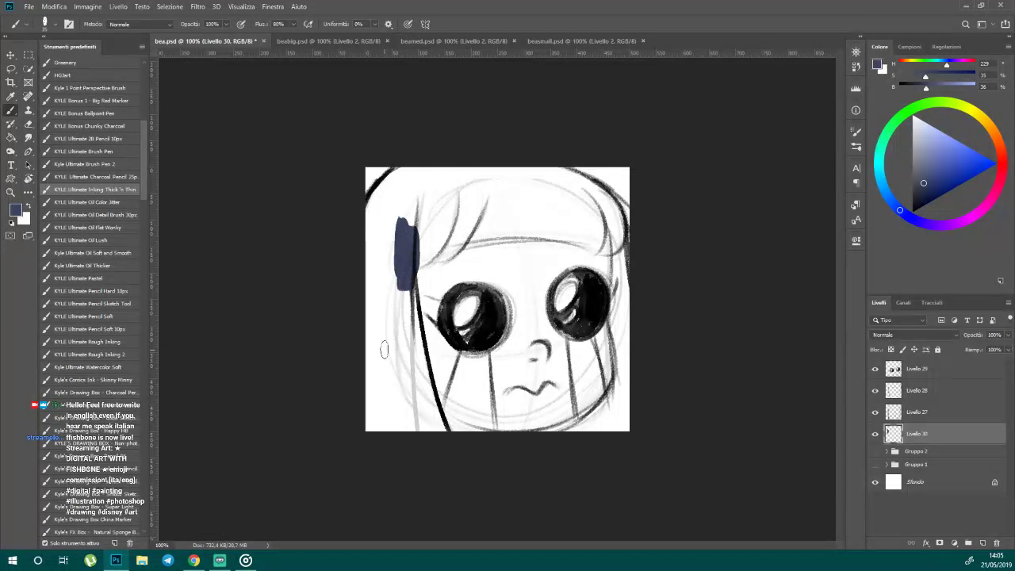
pyautogui.hotkey('ctrl', 'z')
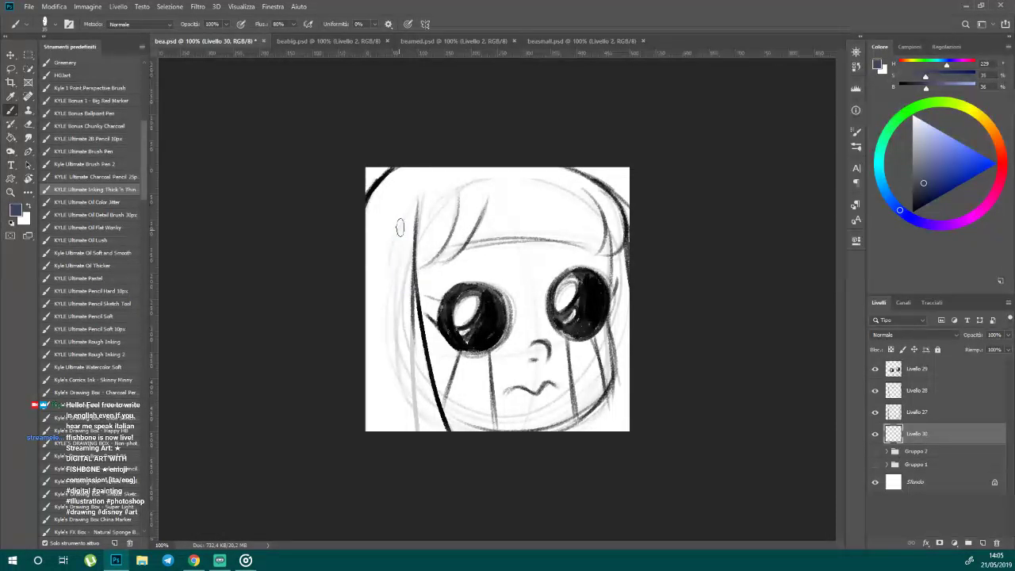
pyautogui.moveTo(400, 229)
pyautogui.mouseDown()
pyautogui.moveTo(395, 181)
pyautogui.moveTo(390, 194)
pyautogui.moveTo(442, 198)
pyautogui.moveTo(459, 237)
pyautogui.moveTo(446, 176)
pyautogui.moveTo(453, 226)
pyautogui.moveTo(474, 183)
pyautogui.moveTo(472, 242)
pyautogui.moveTo(466, 170)
pyautogui.mouseUp()
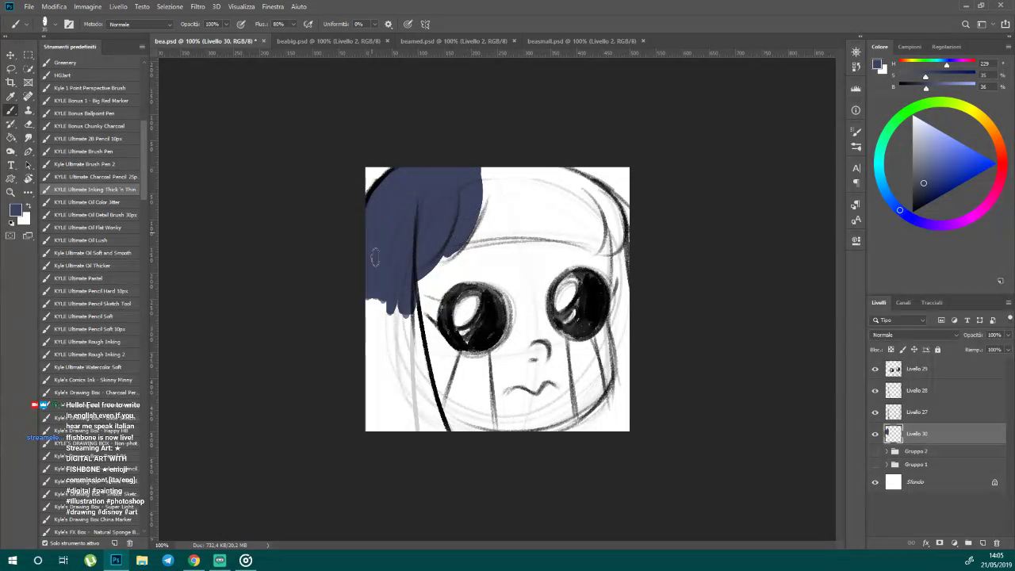
pyautogui.moveTo(411, 314); pyautogui.dragTo(446, 395)
pyautogui.hotkey('ctrl', 'z')
pyautogui.moveTo(410, 264)
pyautogui.mouseDown()
pyautogui.moveTo(437, 427)
pyautogui.moveTo(388, 313)
pyautogui.moveTo(364, 366)
pyautogui.mouseUp()
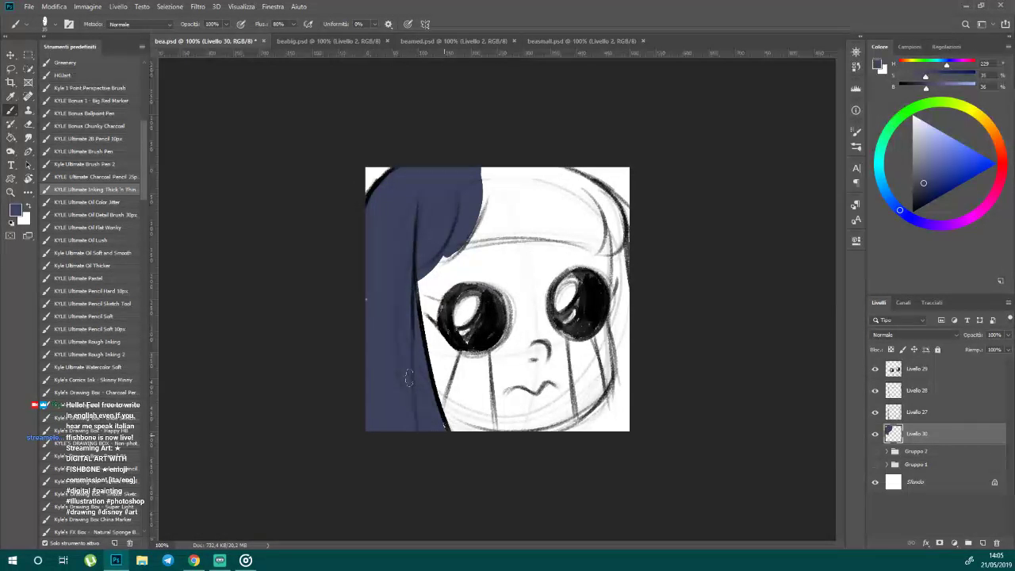
# - Fill the hair on the right side and the whole fringe with the same dark blue
pyautogui.moveTo(626, 373); pyautogui.dragTo(612, 440)
pyautogui.moveTo(617, 325)
pyautogui.mouseDown()
pyautogui.moveTo(621, 390)
pyautogui.moveTo(617, 239)
pyautogui.moveTo(625, 371)
pyautogui.mouseUp()
pyautogui.moveTo(619, 253); pyautogui.dragTo(609, 214)
pyautogui.moveTo(583, 181)
pyautogui.mouseDown()
pyautogui.moveTo(623, 234)
pyautogui.moveTo(615, 266)
pyautogui.moveTo(593, 251)
pyautogui.moveTo(618, 232)
pyautogui.moveTo(439, 253)
pyautogui.mouseUp()
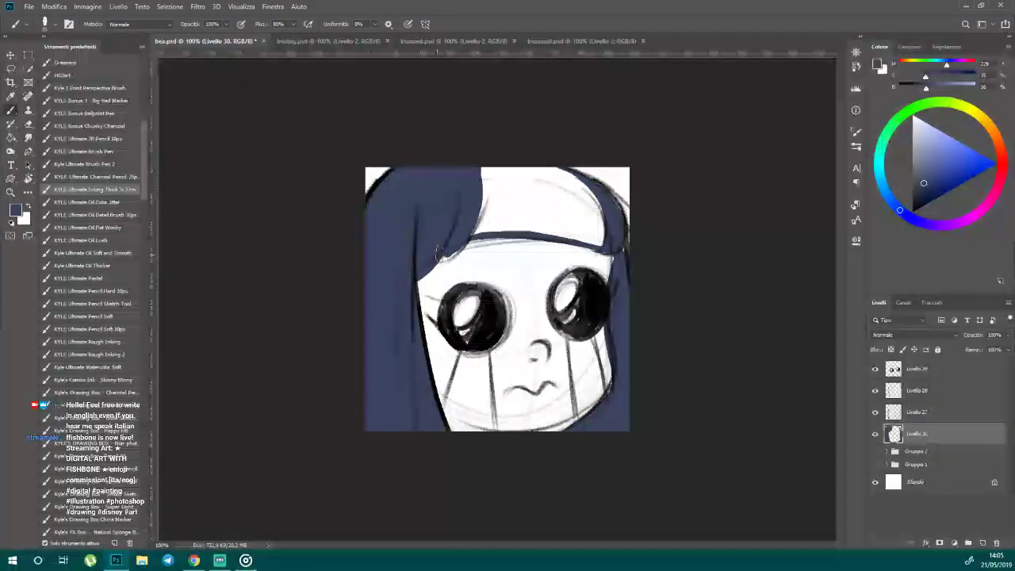
pyautogui.moveTo(600, 230)
pyautogui.mouseDown()
pyautogui.moveTo(528, 163)
pyautogui.moveTo(449, 221)
pyautogui.moveTo(604, 232)
pyautogui.moveTo(452, 214)
pyautogui.mouseUp()
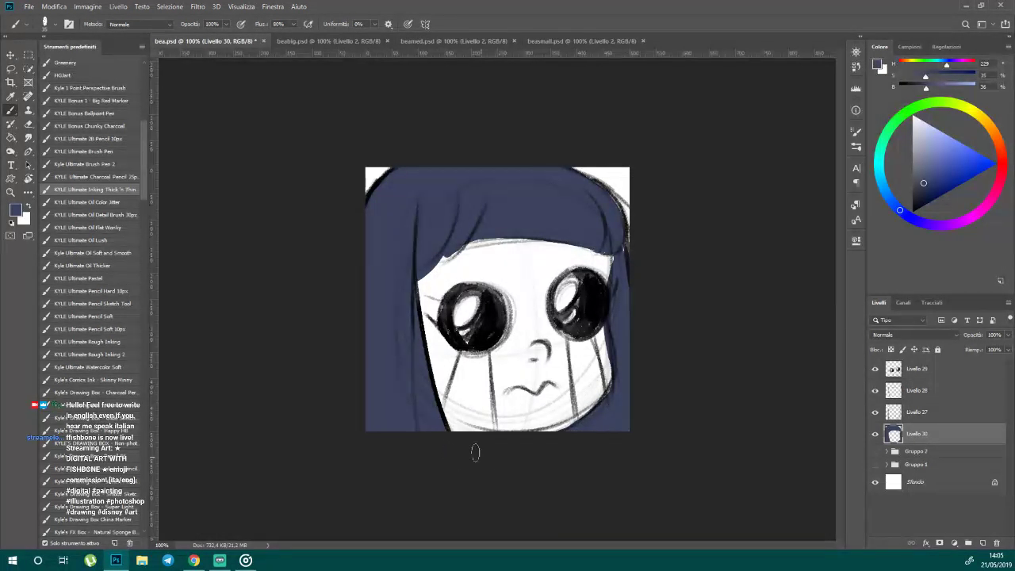
# - On a new layer beneath the hair colour, paint the face with the light skin tone sampled from Gruppo 2, keeping the eye highlights white
pyautogui.click(914, 451)
pyautogui.click(983, 543)
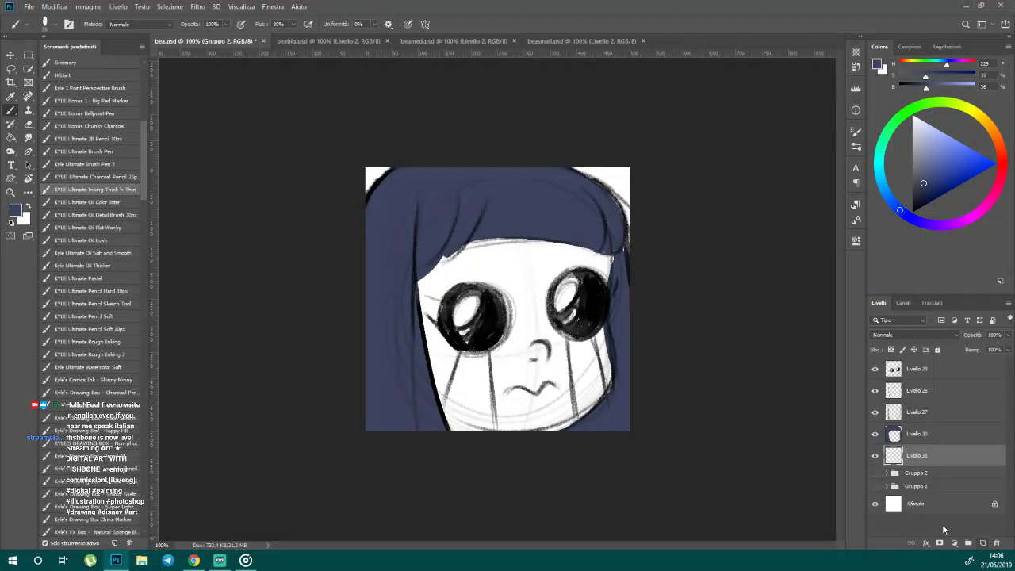
pyautogui.click(875, 473)
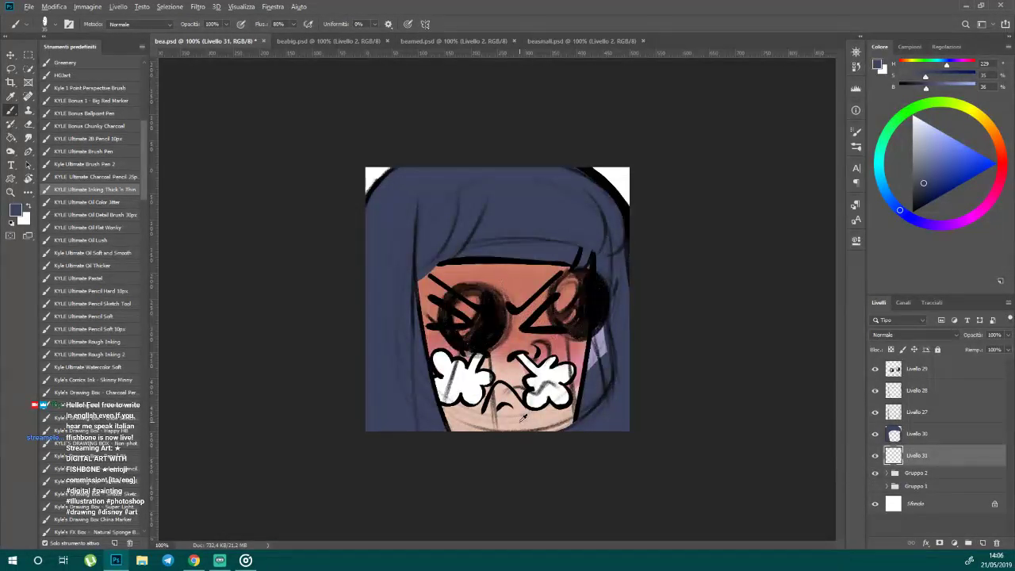
pyautogui.keyDown('alt'); pyautogui.click(523, 418); pyautogui.keyUp('alt')
pyautogui.click(874, 475)
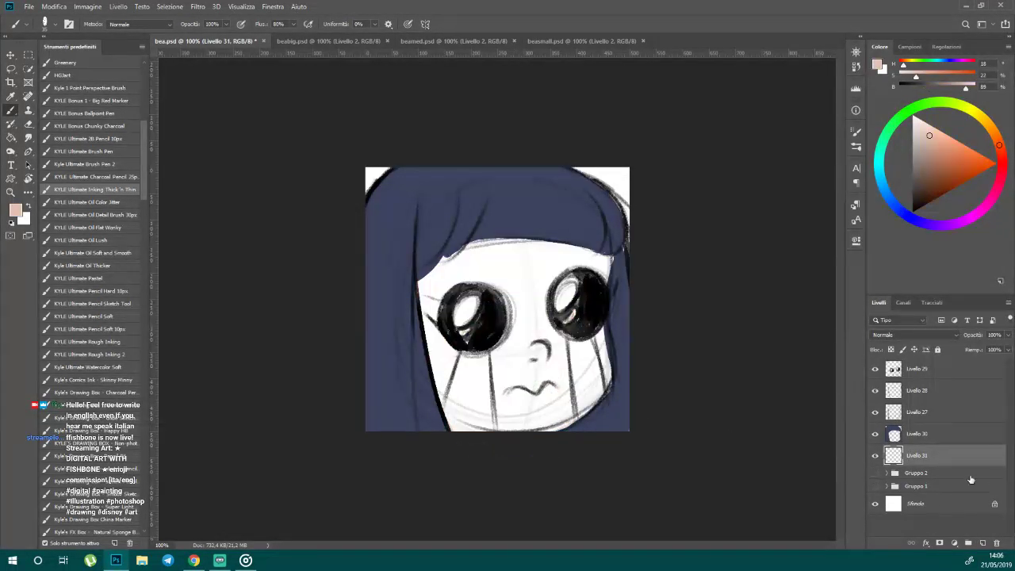
pyautogui.moveTo(526, 337); pyautogui.dragTo(533, 353)
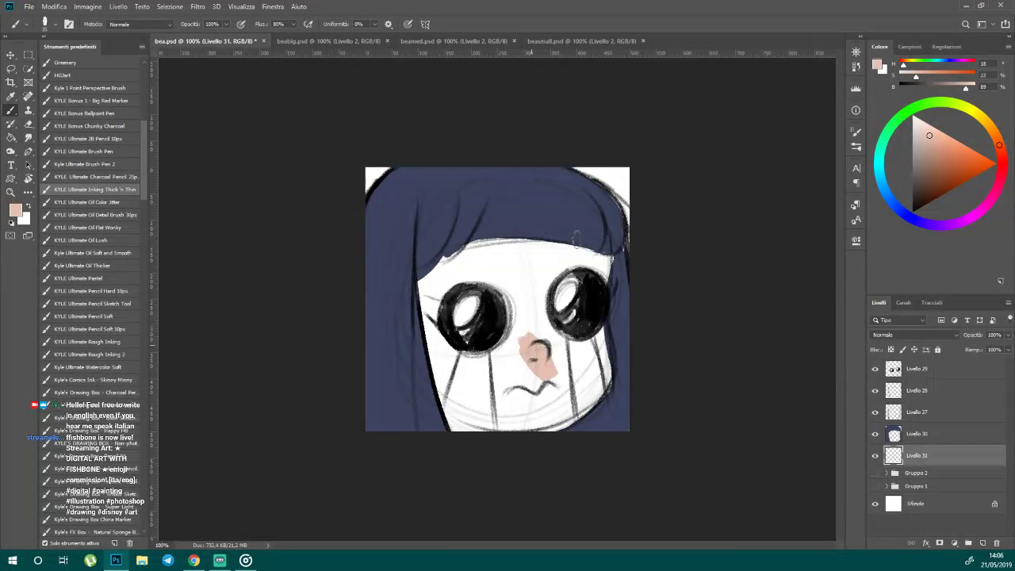
pyautogui.moveTo(602, 258)
pyautogui.mouseDown()
pyautogui.moveTo(504, 241)
pyautogui.moveTo(446, 247)
pyautogui.moveTo(421, 290)
pyautogui.moveTo(427, 326)
pyautogui.moveTo(428, 292)
pyautogui.moveTo(454, 270)
pyautogui.moveTo(512, 285)
pyautogui.moveTo(522, 307)
pyautogui.moveTo(452, 275)
pyautogui.moveTo(440, 286)
pyautogui.moveTo(461, 261)
pyautogui.moveTo(513, 261)
pyautogui.moveTo(528, 298)
pyautogui.moveTo(509, 251)
pyautogui.moveTo(581, 261)
pyautogui.moveTo(554, 264)
pyautogui.moveTo(562, 346)
pyautogui.moveTo(547, 333)
pyautogui.moveTo(573, 354)
pyautogui.moveTo(560, 412)
pyautogui.moveTo(492, 436)
pyautogui.moveTo(529, 418)
pyautogui.moveTo(555, 375)
pyautogui.moveTo(528, 331)
pyautogui.moveTo(517, 346)
pyautogui.moveTo(516, 329)
pyautogui.moveTo(439, 349)
pyautogui.moveTo(430, 337)
pyautogui.moveTo(446, 372)
pyautogui.moveTo(435, 332)
pyautogui.moveTo(454, 354)
pyautogui.moveTo(502, 354)
pyautogui.moveTo(500, 419)
pyautogui.moveTo(460, 367)
pyautogui.moveTo(454, 431)
pyautogui.moveTo(435, 373)
pyautogui.moveTo(449, 428)
pyautogui.mouseUp()
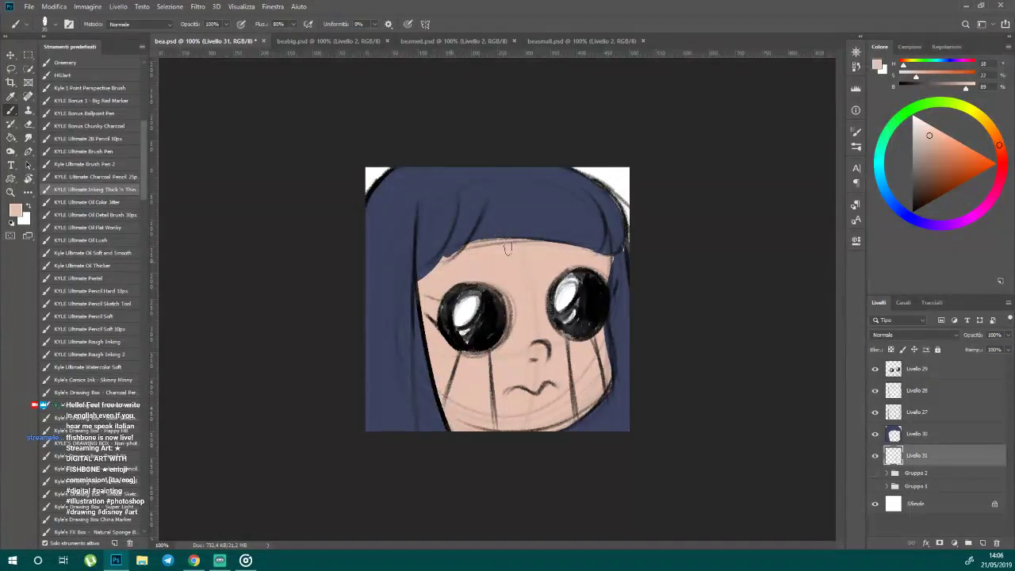
# - Check Gruppo 2 behind the new drawing, hide it again, and show Gruppo 1 instead
pyautogui.click(875, 472)
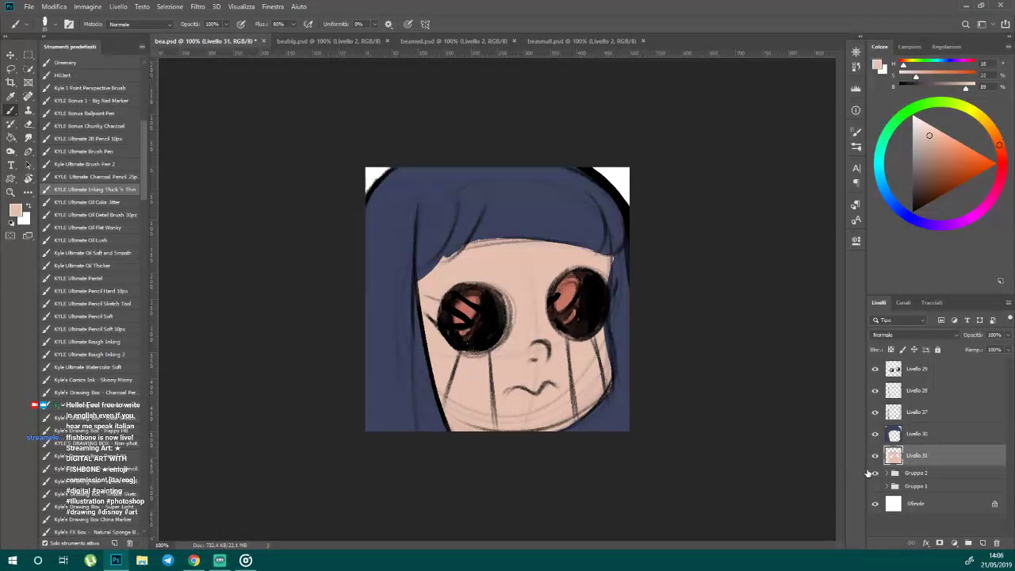
pyautogui.click(875, 472)
pyautogui.click(895, 486)
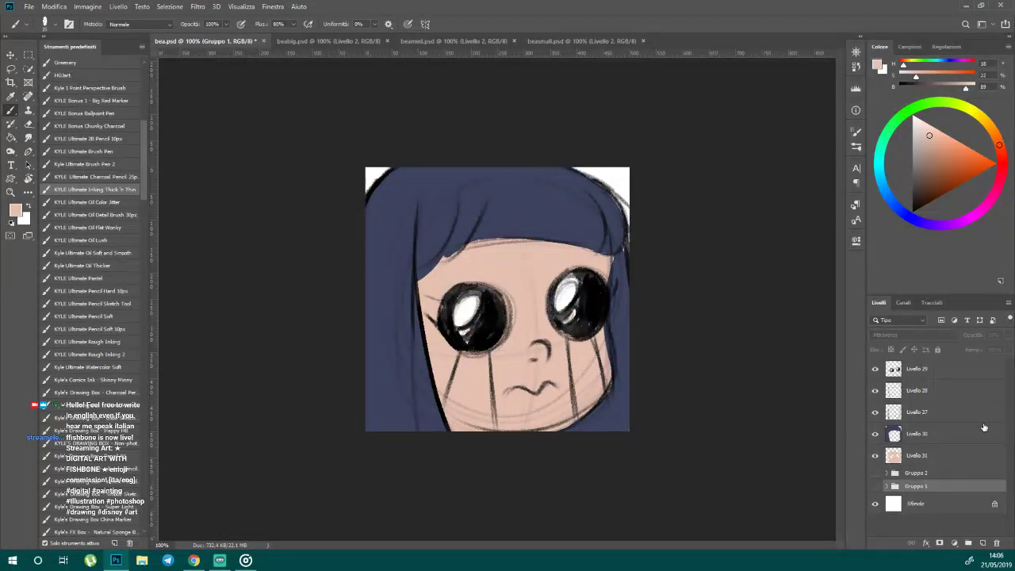
pyautogui.click(875, 486)
pyautogui.click(1007, 335)
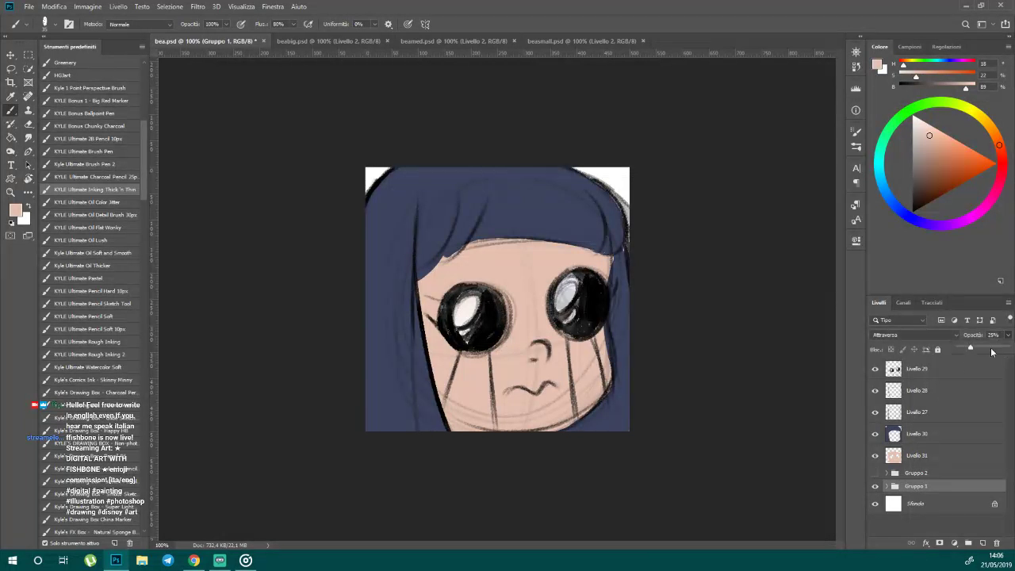
pyautogui.click(991, 351)
# - Put all the new emoji's layers, Livello 31 up through Livello 29, into one new group
pyautogui.click(920, 456)
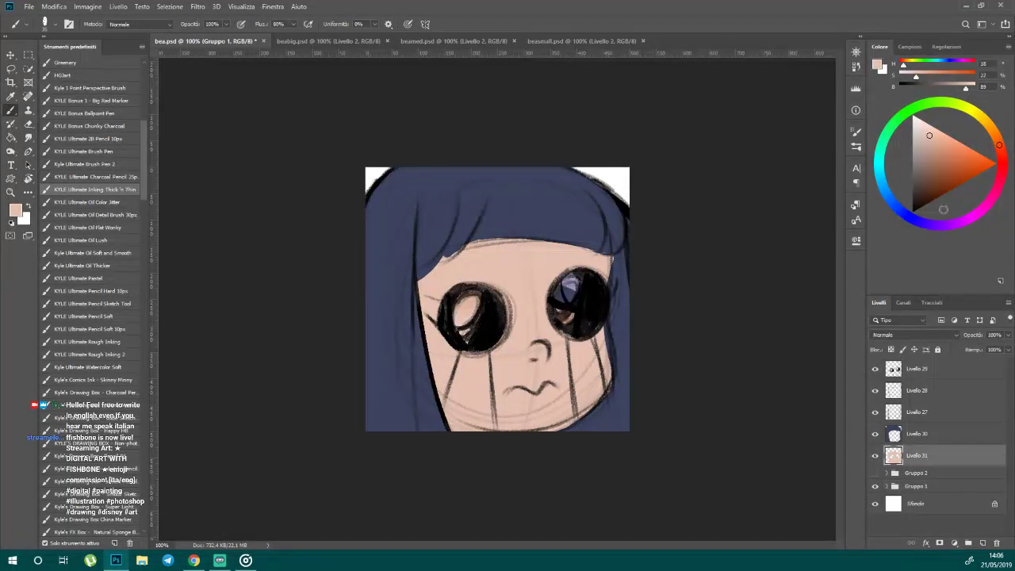
pyautogui.keyDown('shift'); pyautogui.click(931, 373); pyautogui.keyUp('shift')
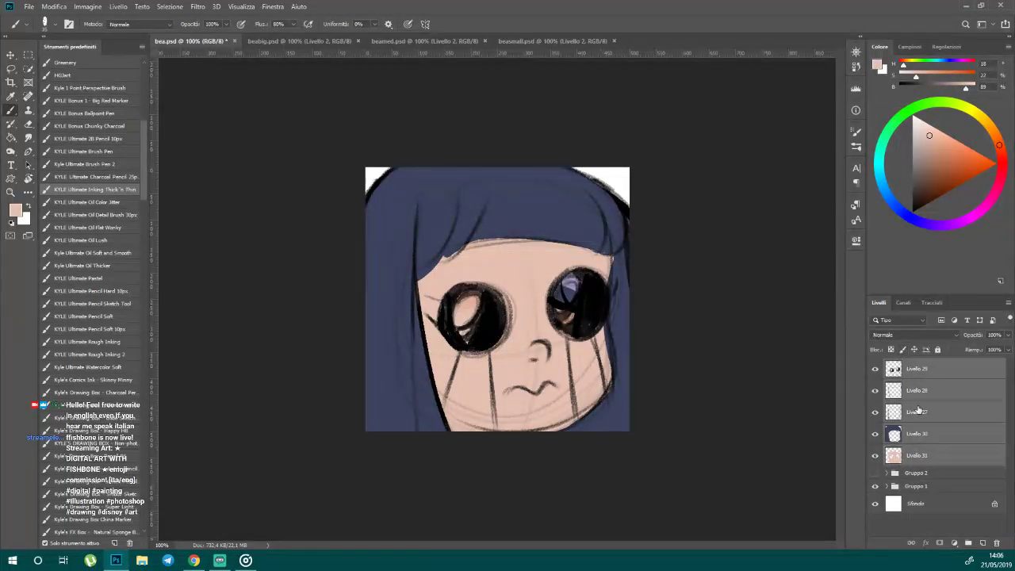
pyautogui.click(968, 543)
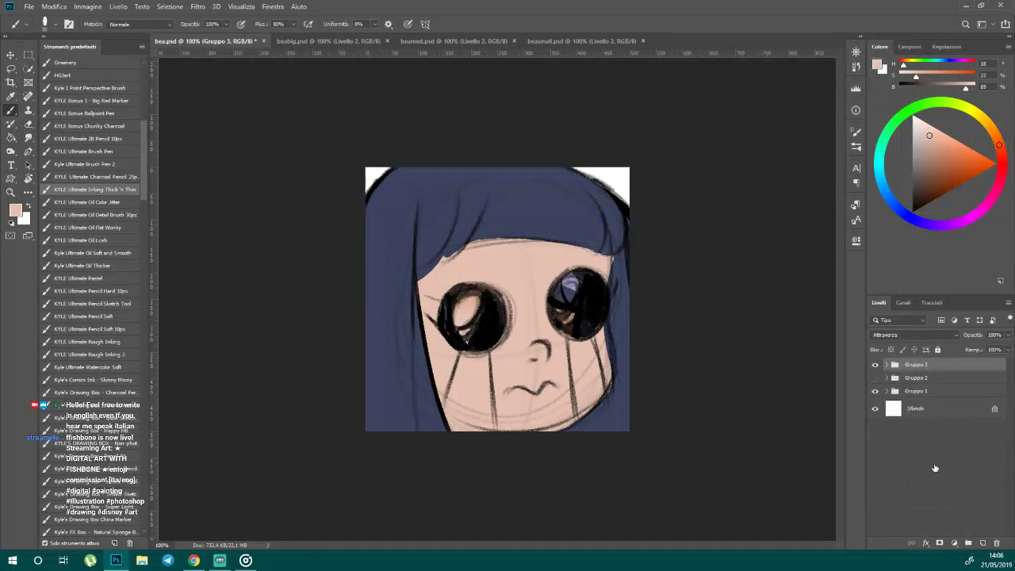
# - Hide Gruppo 3, sample the pink cheek colour from Gruppo 1, and show Gruppo 3 again with Gruppo 1 hidden
pyautogui.press('ctrl+')
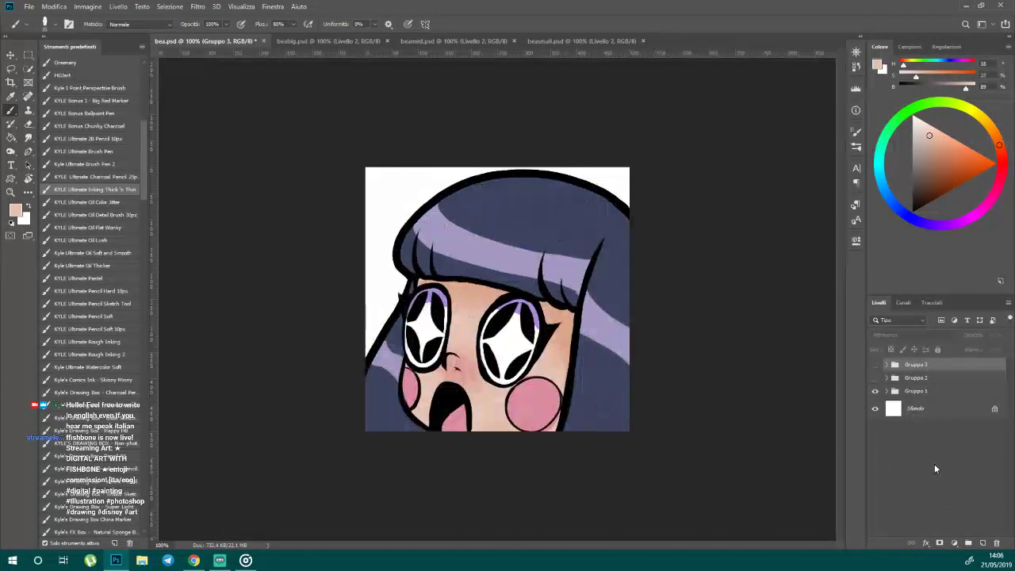
pyautogui.keyDown('alt'); pyautogui.click(537, 399); pyautogui.keyUp('alt')
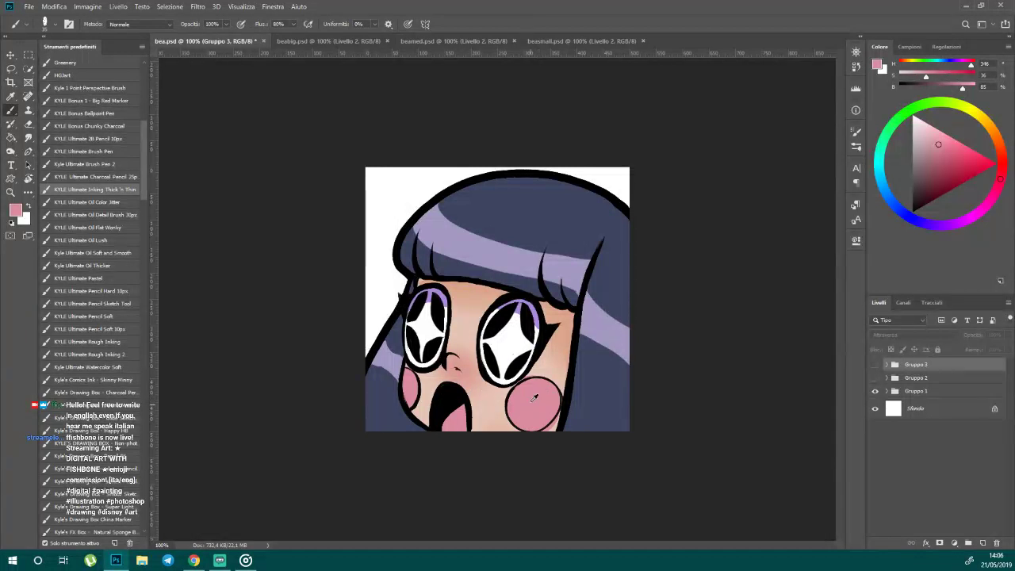
pyautogui.click(875, 364)
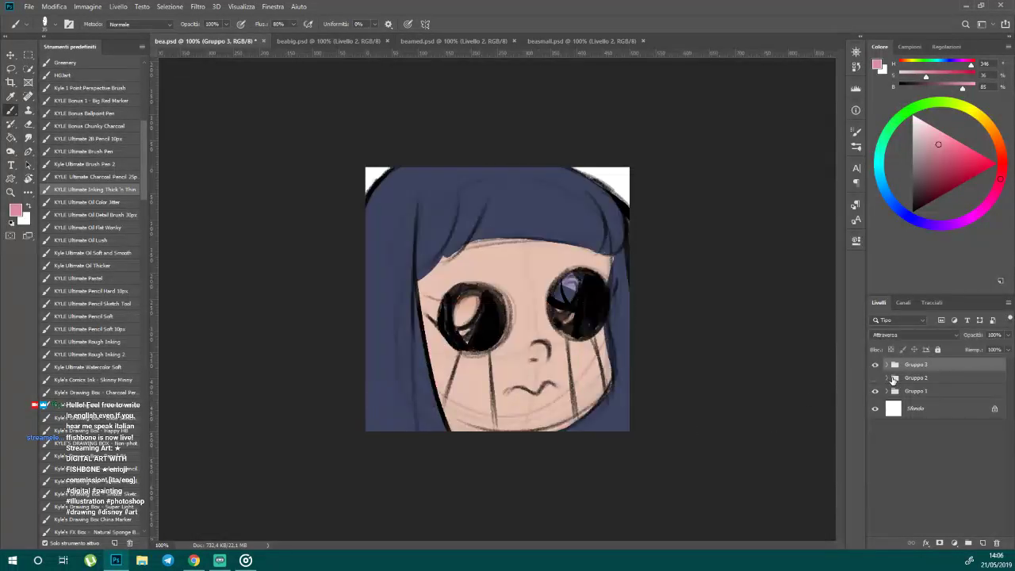
pyautogui.click(875, 390)
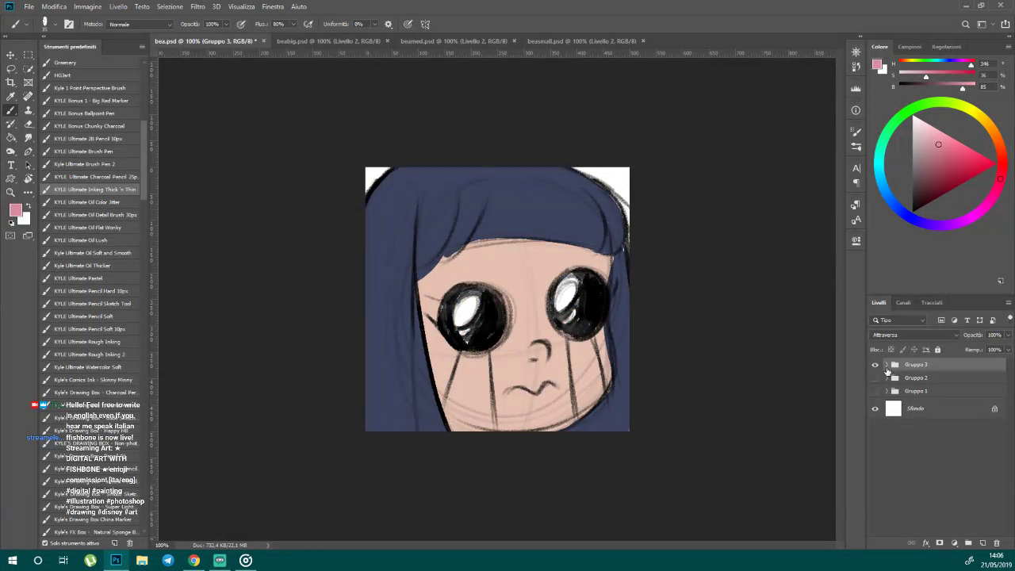
# - Add a new layer above the skin layer Livello 31 inside Gruppo 3 and paint round pink blush on both cheeks
pyautogui.click(887, 366)
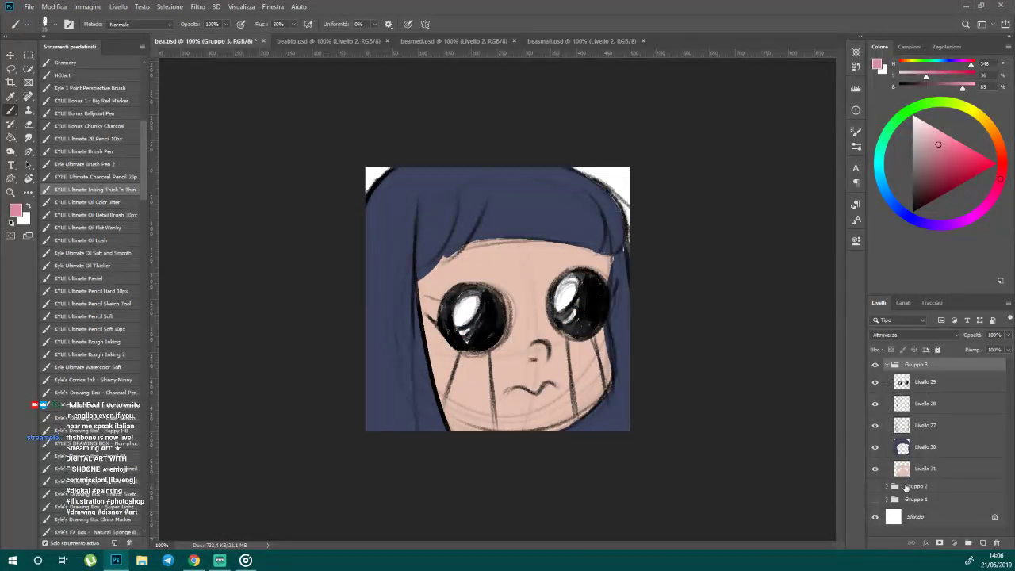
pyautogui.click(903, 474)
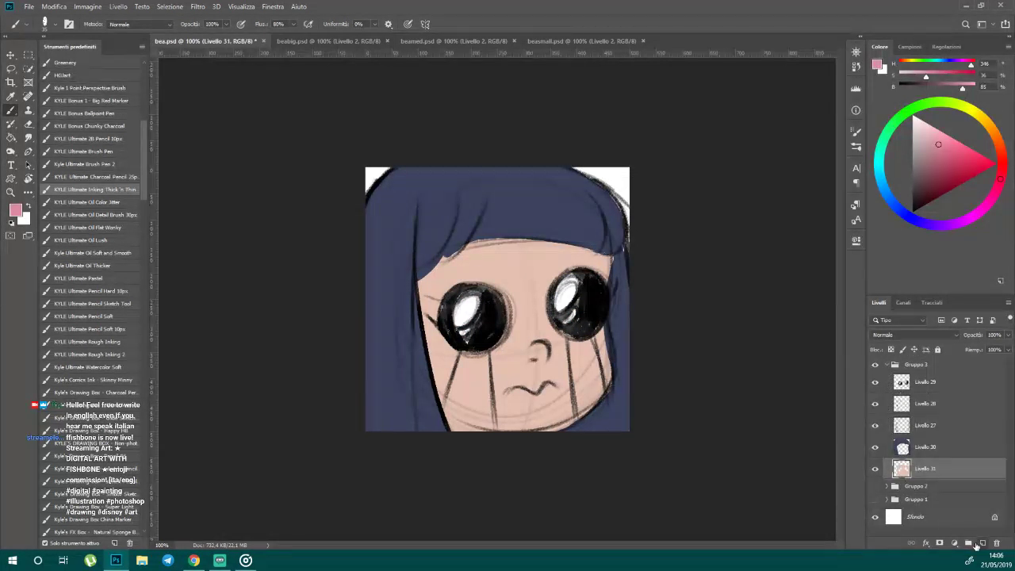
pyautogui.click(979, 544)
pyautogui.moveTo(484, 381)
pyautogui.mouseDown()
pyautogui.moveTo(466, 361)
pyautogui.moveTo(444, 393)
pyautogui.moveTo(475, 387)
pyautogui.moveTo(464, 373)
pyautogui.moveTo(455, 383)
pyautogui.mouseUp()
pyautogui.moveTo(582, 366); pyautogui.dragTo(594, 362)
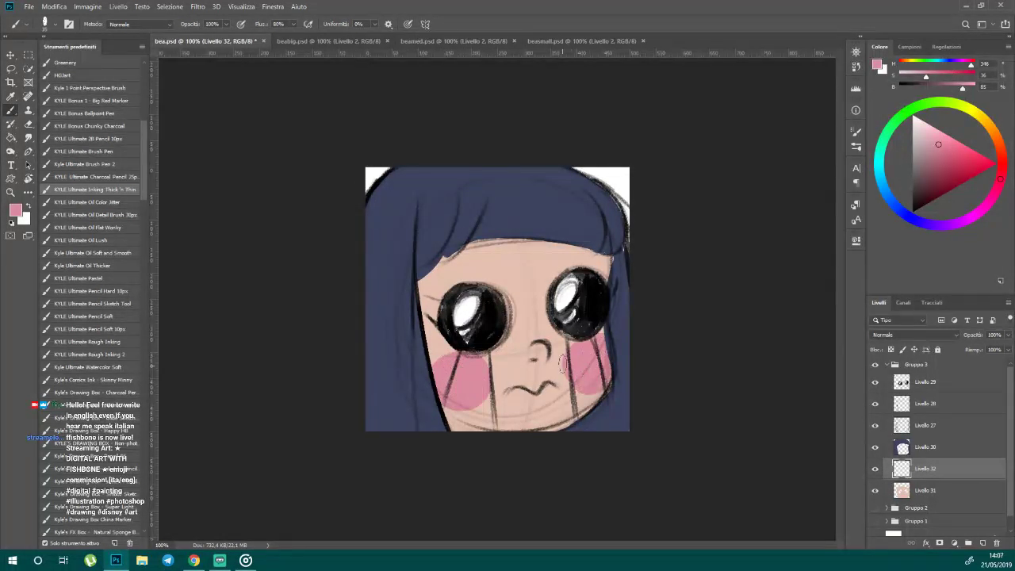
# - On another new layer above the blush, paint light blue tear streams running down from both eyes to the chin
pyautogui.click(982, 543)
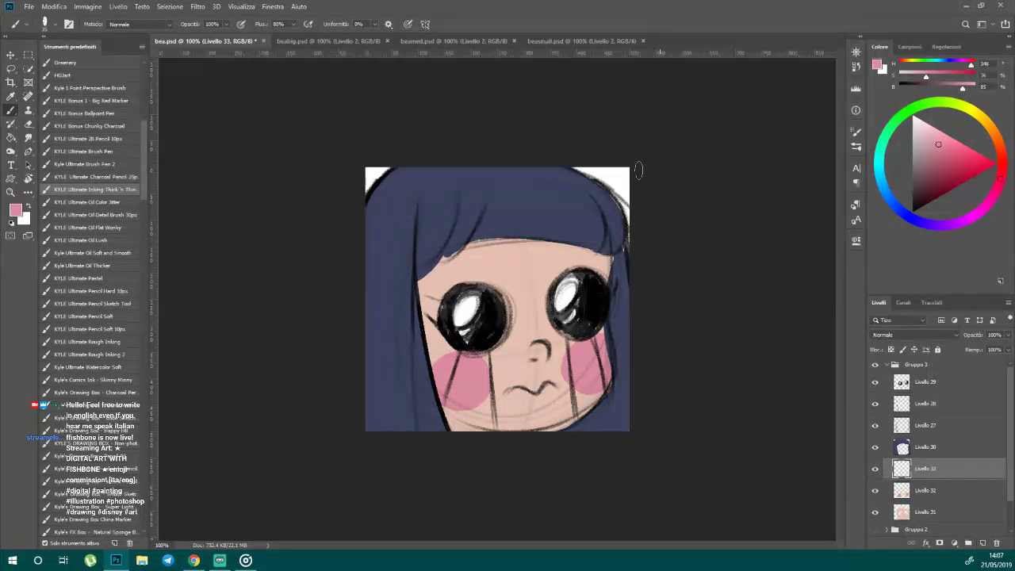
pyautogui.click(879, 172)
pyautogui.click(925, 134)
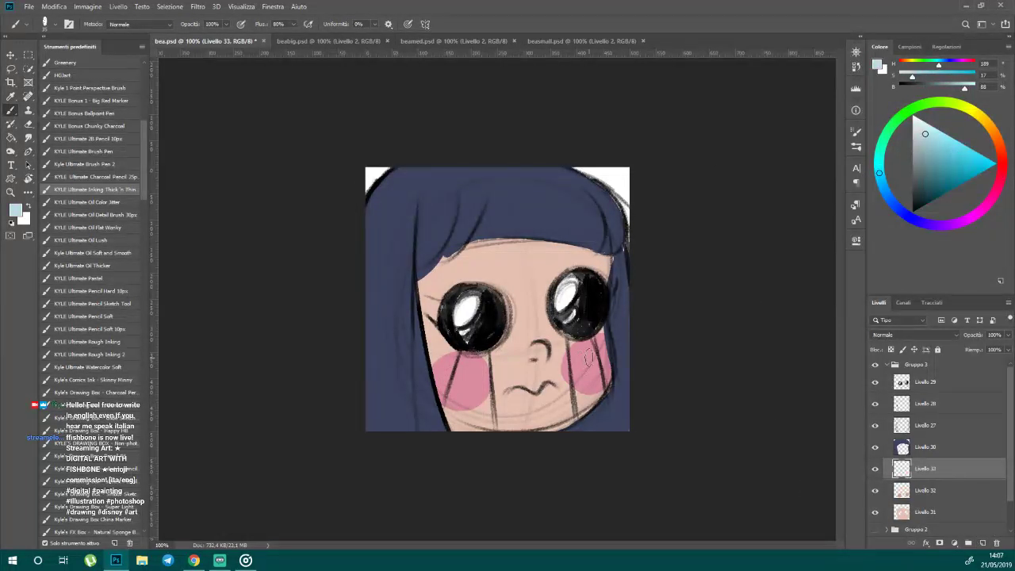
pyautogui.moveTo(587, 358)
pyautogui.mouseDown()
pyautogui.moveTo(601, 387)
pyautogui.moveTo(591, 361)
pyautogui.moveTo(576, 375)
pyautogui.moveTo(584, 403)
pyautogui.moveTo(587, 349)
pyautogui.moveTo(582, 368)
pyautogui.mouseUp()
pyautogui.moveTo(486, 363); pyautogui.dragTo(486, 417)
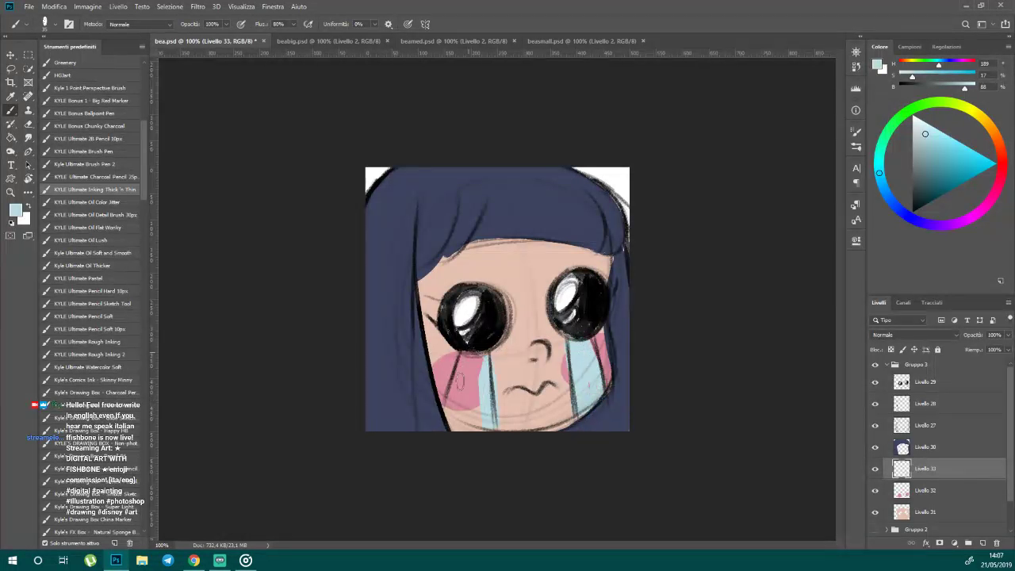
pyautogui.moveTo(458, 378)
pyautogui.mouseDown()
pyautogui.moveTo(452, 408)
pyautogui.moveTo(466, 365)
pyautogui.moveTo(482, 408)
pyautogui.moveTo(463, 393)
pyautogui.moveTo(455, 409)
pyautogui.moveTo(484, 420)
pyautogui.mouseUp()
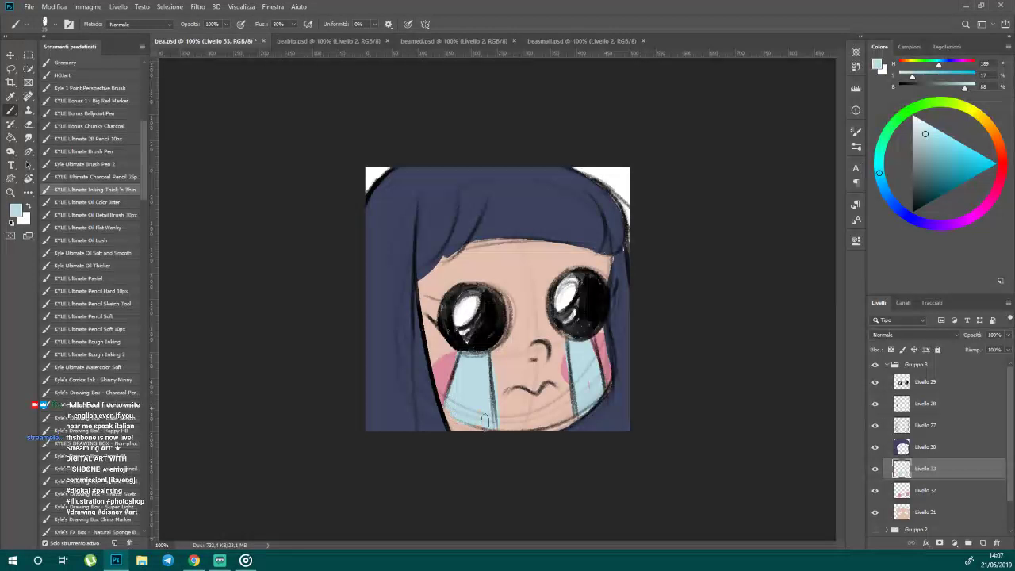
# - Make the hair colour layer Livello 30 active and sample its dark blue
pyautogui.keyDown('alt'); pyautogui.click(419, 391); pyautogui.keyUp('alt')
pyautogui.keyDown('ctrl'); pyautogui.click(491, 372); pyautogui.keyUp('ctrl')
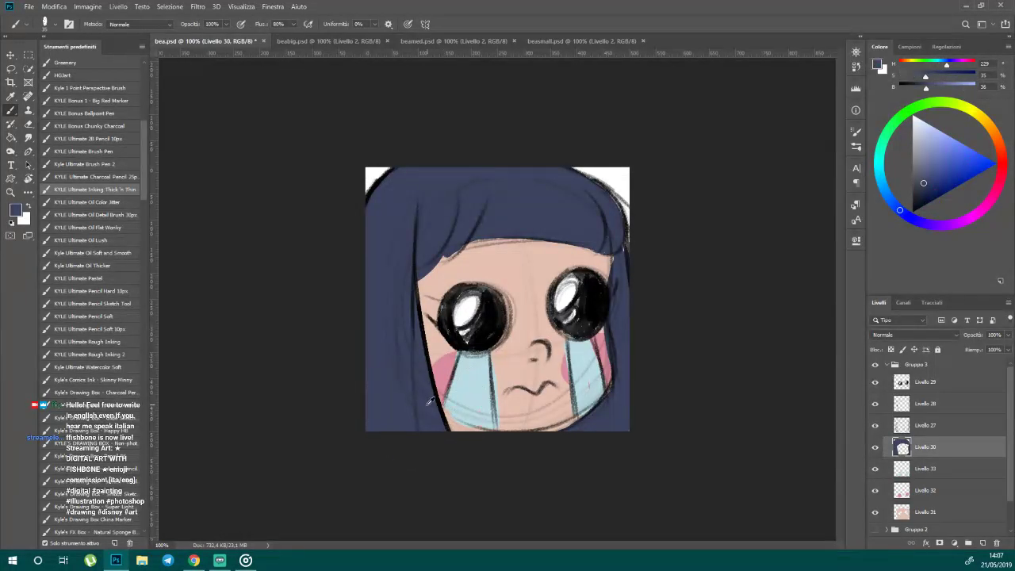
pyautogui.moveTo(441, 409); pyautogui.dragTo(475, 438)
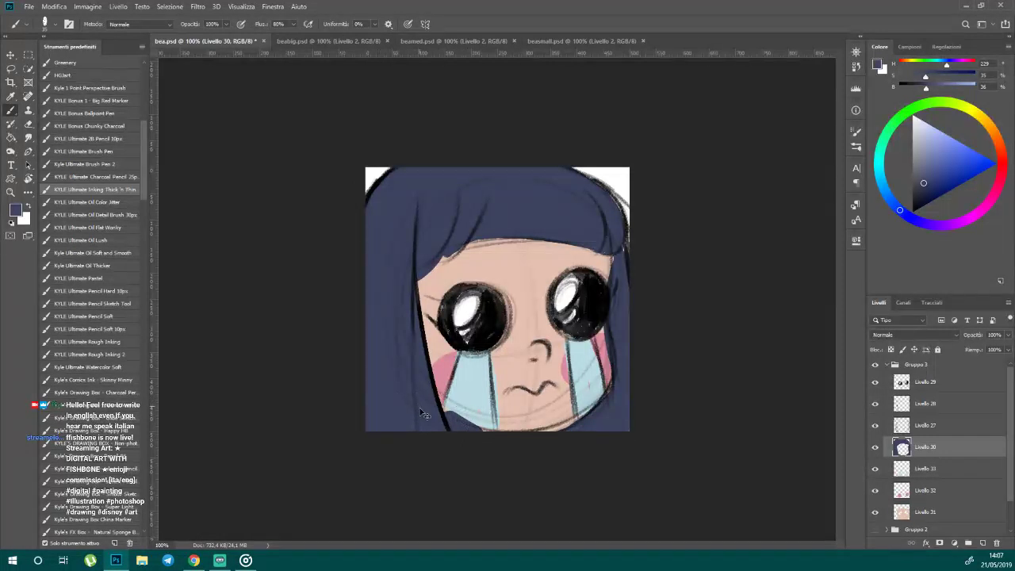
pyautogui.hotkey('ctrl', 'z')
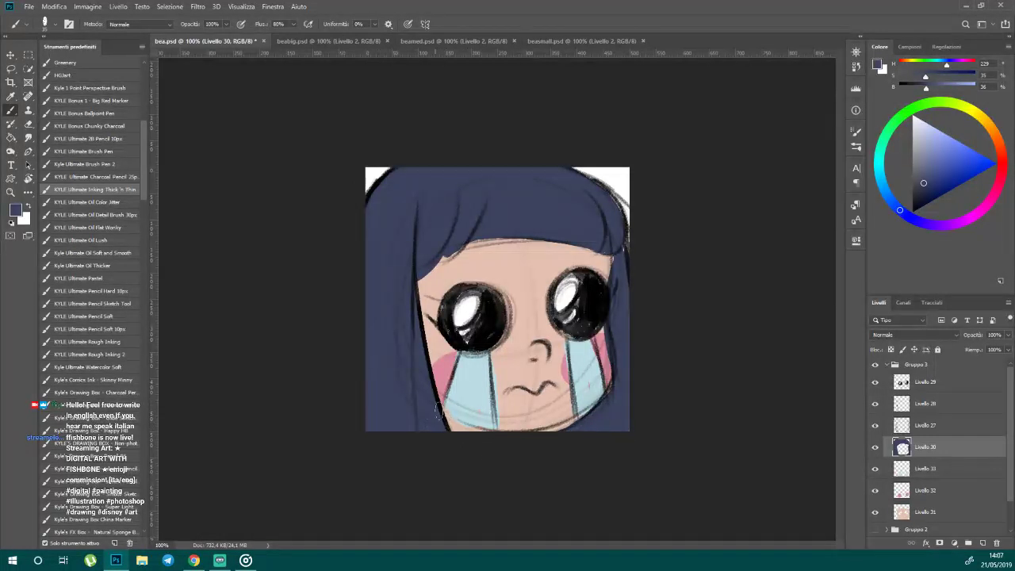
pyautogui.moveTo(440, 410); pyautogui.dragTo(474, 450)
pyautogui.hotkey('ctrl', 'z')
pyautogui.hotkey('ctrl', 'z')
# - Widen the dark blue lock along the face's left edge down to the canvas's lower edge
pyautogui.moveTo(415, 305); pyautogui.dragTo(454, 431)
pyautogui.moveTo(431, 364); pyautogui.dragTo(465, 460)
pyautogui.moveTo(422, 340); pyautogui.dragTo(454, 439)
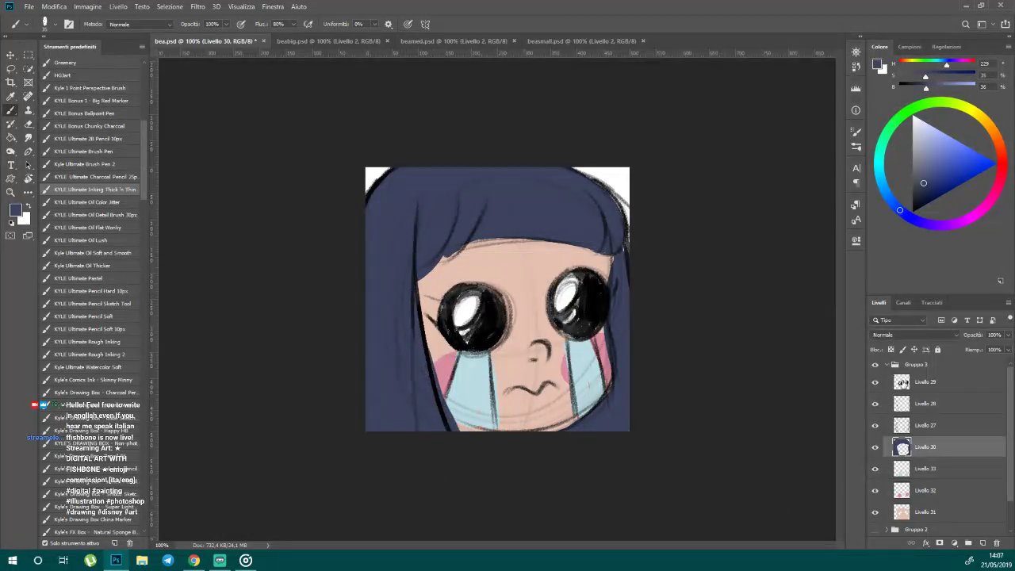
# - Merge the sketch layers Livello 27, 28 and 29 into one and lower the merged layer's opacity to 40%
pyautogui.click(902, 383)
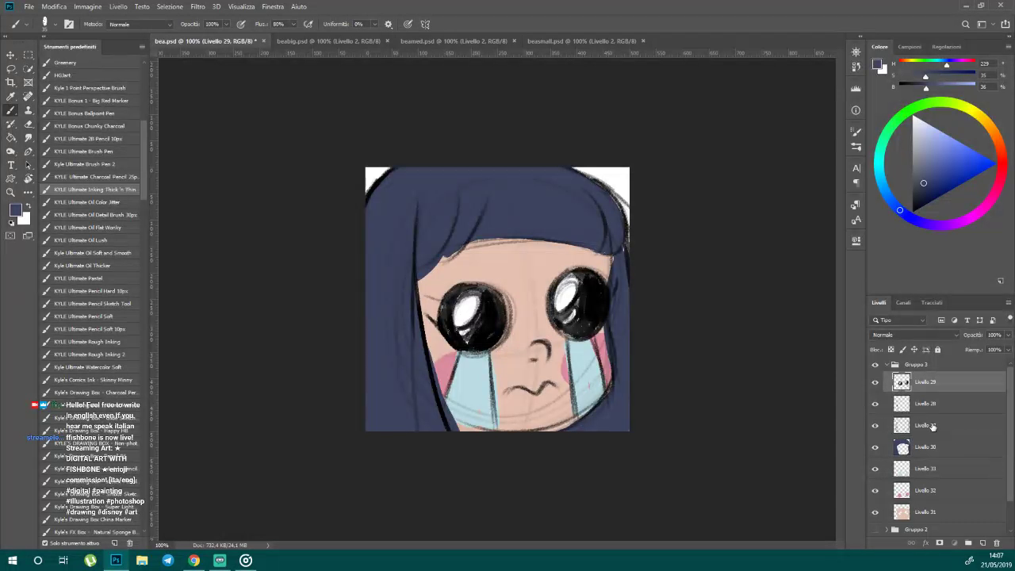
pyautogui.click(932, 426)
pyautogui.keyDown('shift'); pyautogui.click(936, 388); pyautogui.keyUp('shift')
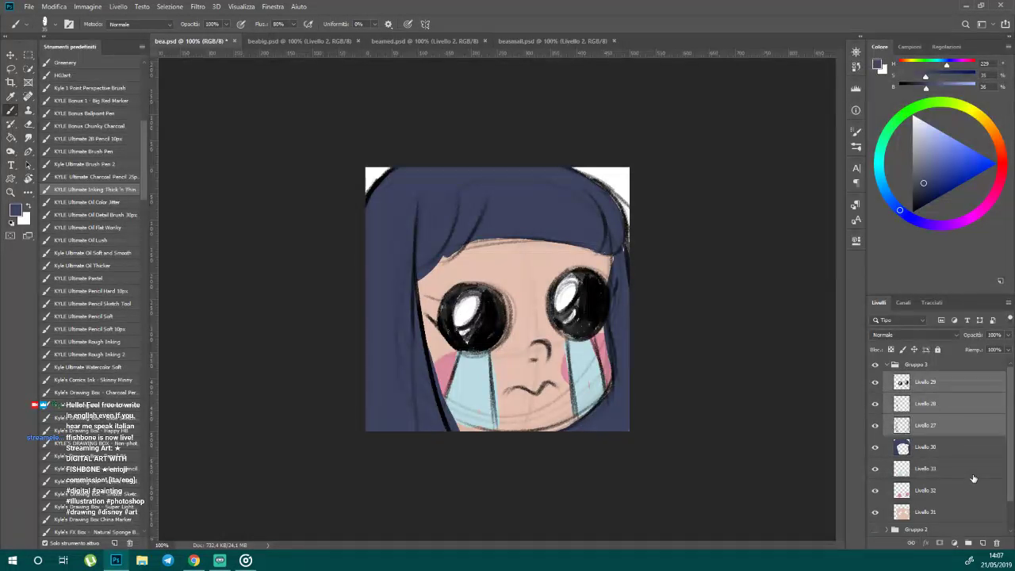
pyautogui.hotkey('ctrl', 'e')
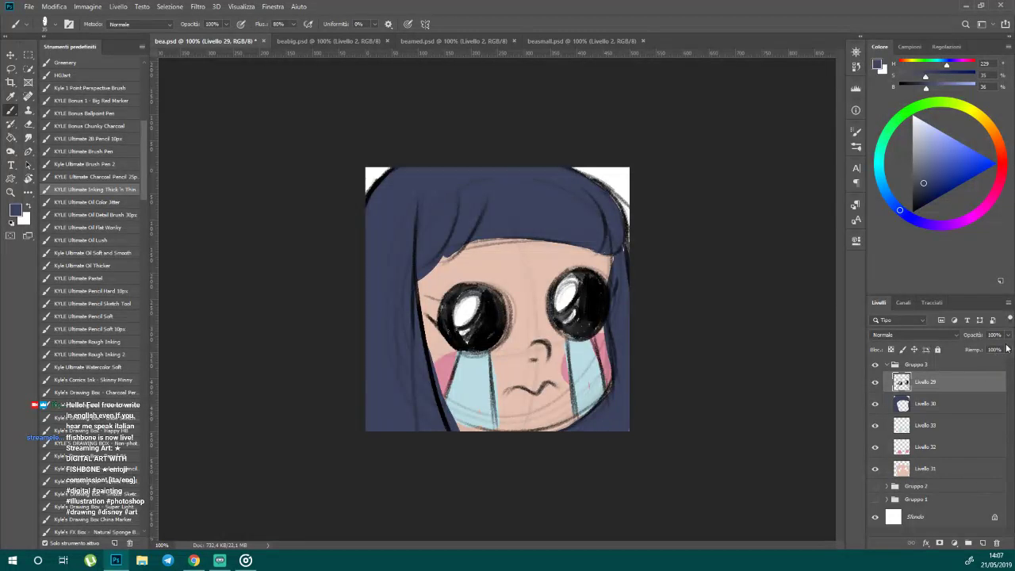
pyautogui.click(1007, 335)
pyautogui.moveTo(997, 347); pyautogui.dragTo(978, 347)
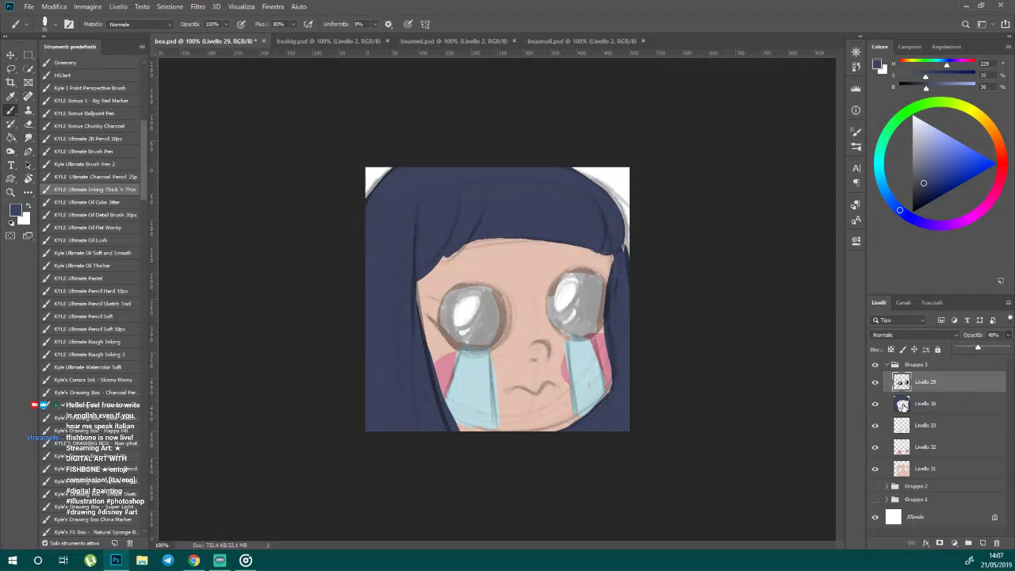
# - Group the colour layers from Livello 30 through Livello 31 inside Gruppo 3 and hide that group
pyautogui.click(904, 406)
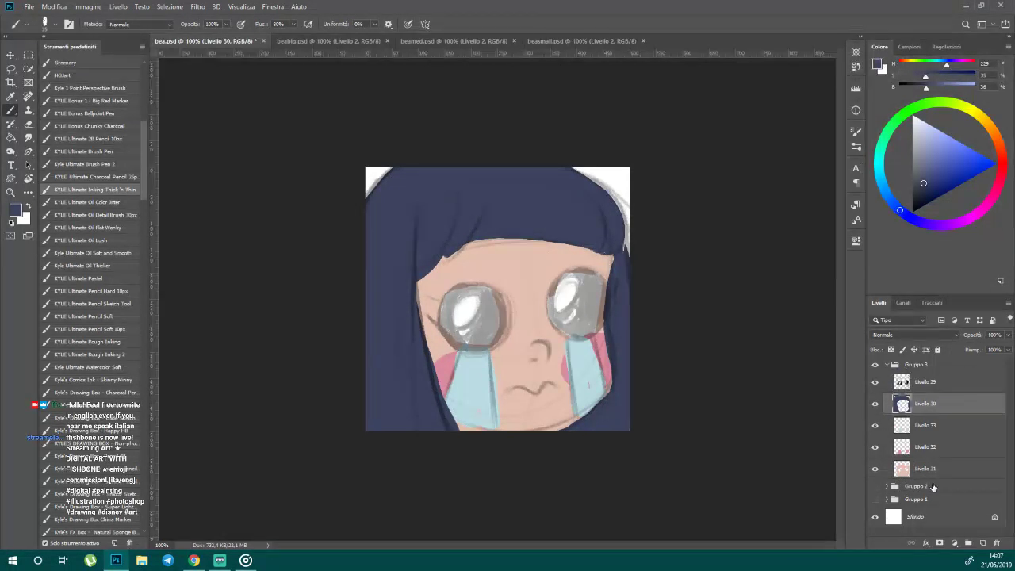
pyautogui.click(933, 469)
pyautogui.keyDown('shift'); pyautogui.click(932, 406); pyautogui.keyUp('shift')
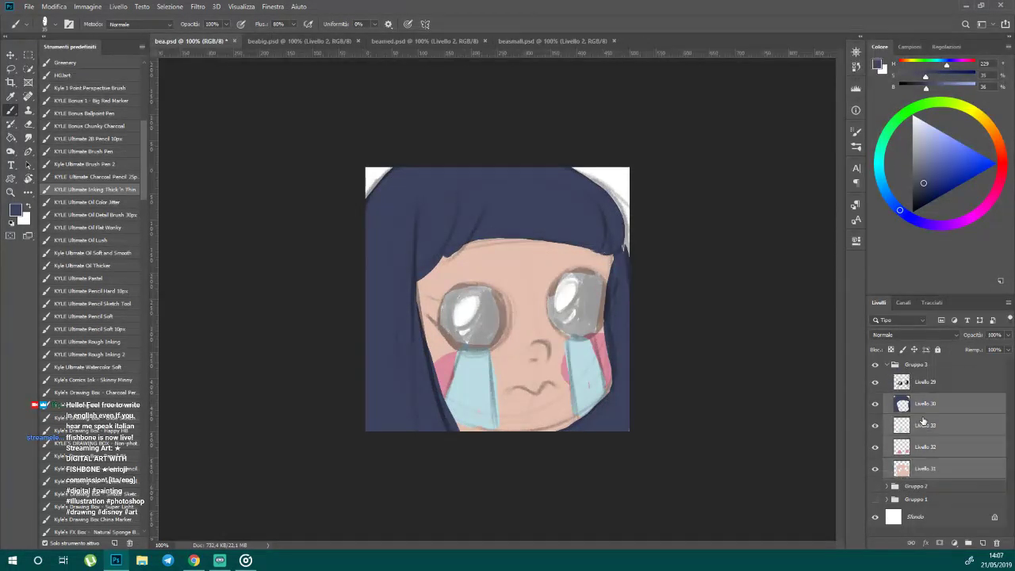
pyautogui.click(982, 543)
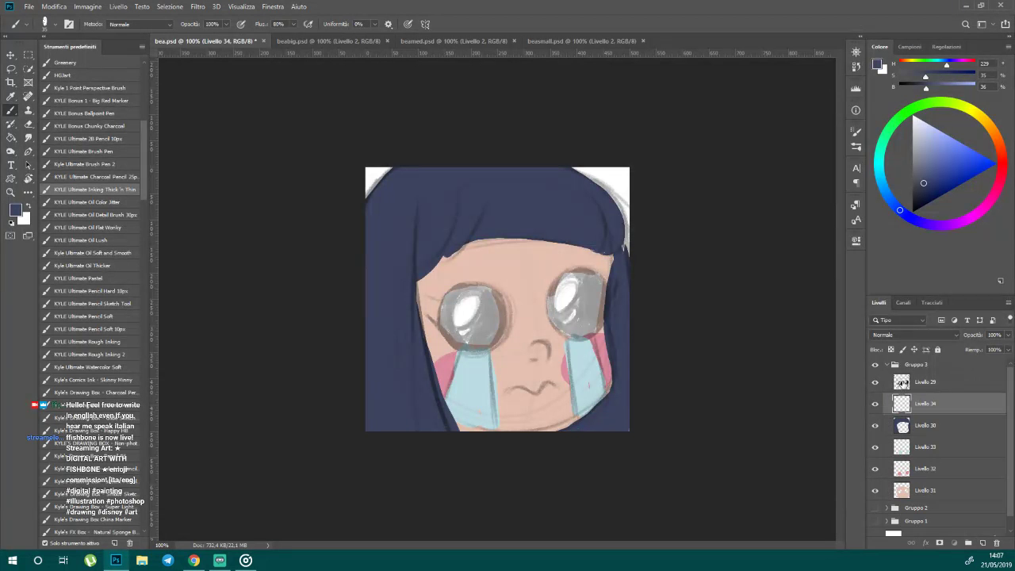
pyautogui.click(902, 384)
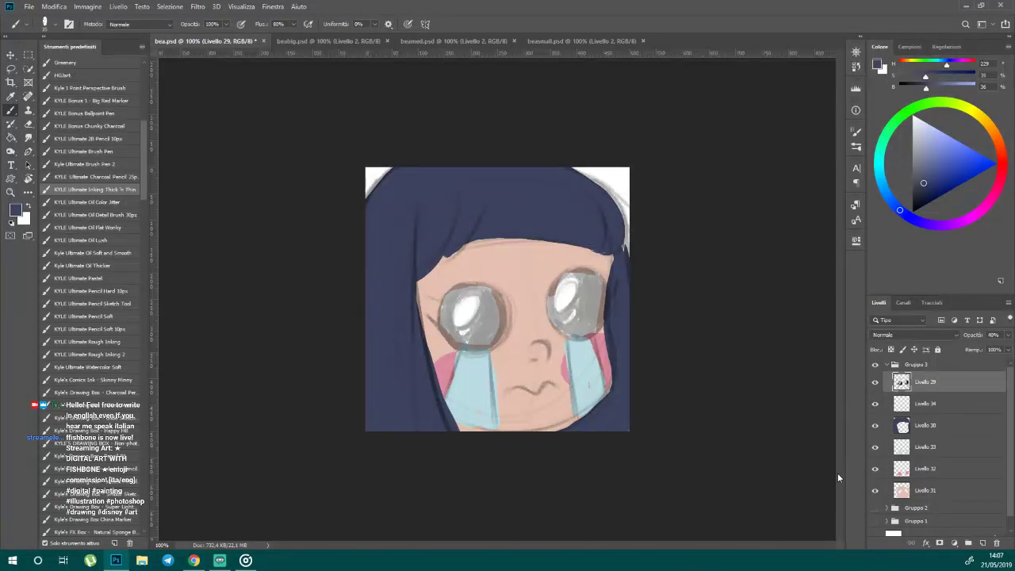
pyautogui.hotkey('ctrl', 'z')
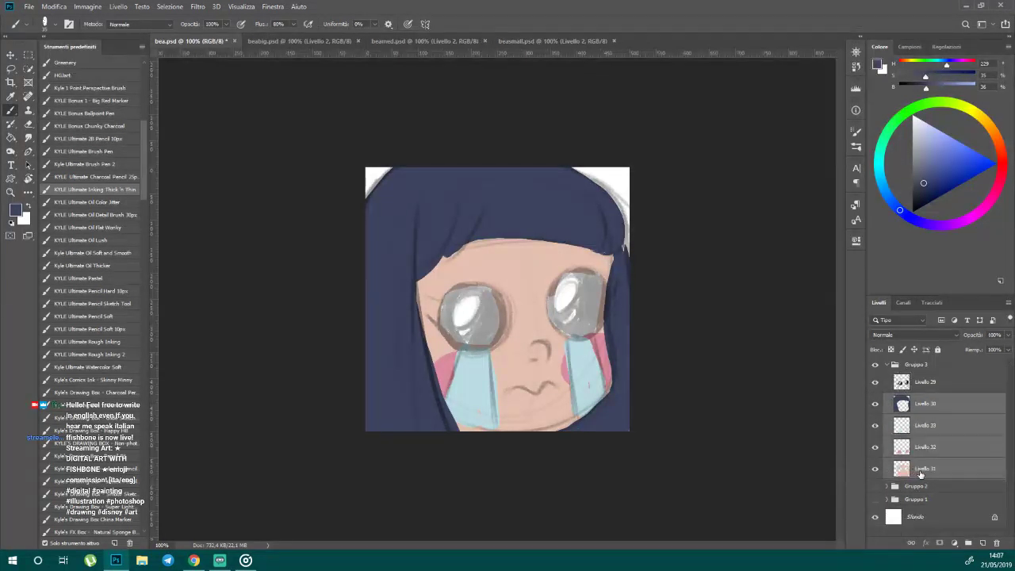
pyautogui.moveTo(920, 474); pyautogui.dragTo(967, 544)
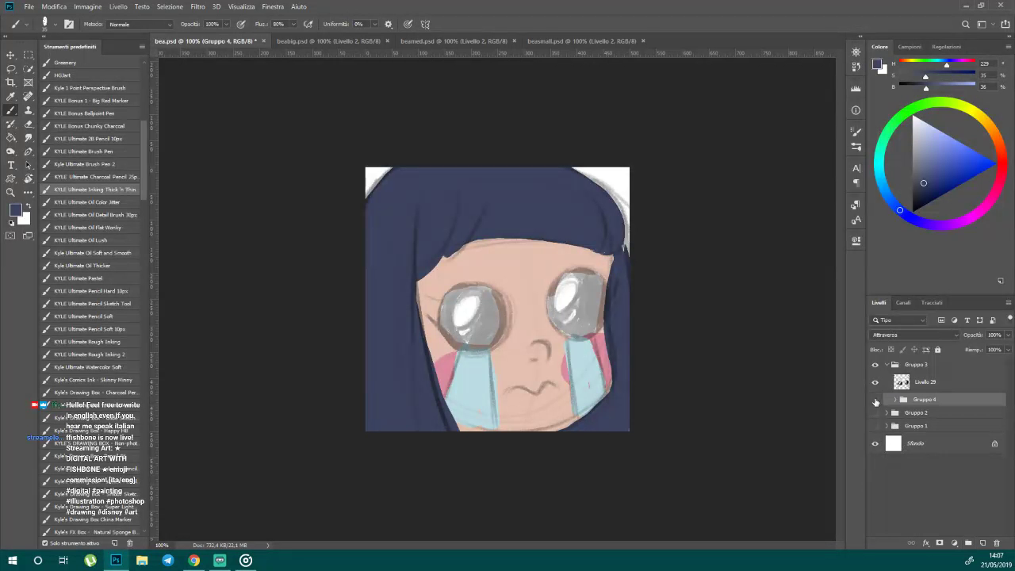
pyautogui.click(876, 401)
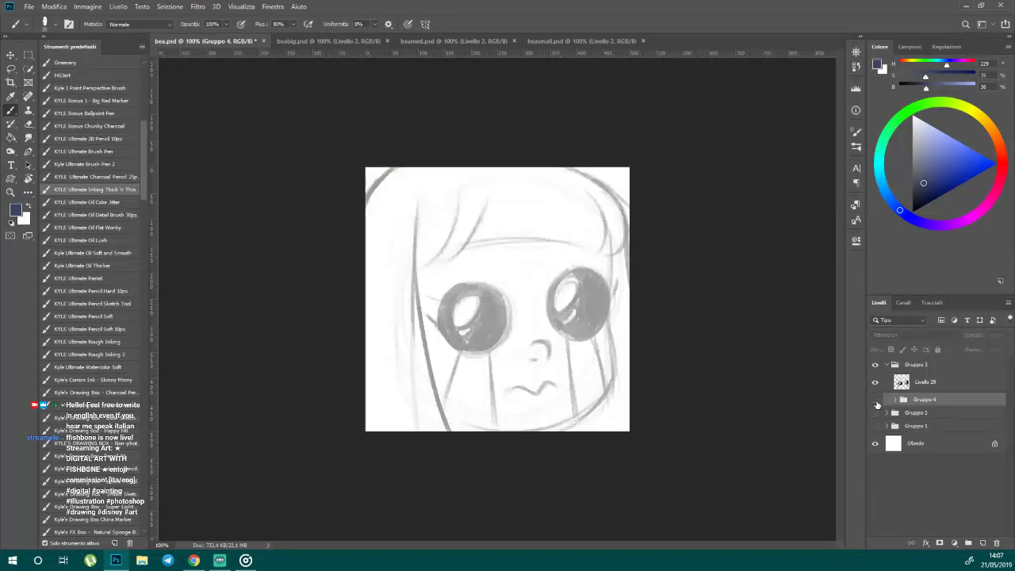
# - Add a new layer above the sketch, reset the foreground colour to black, and set the brush size to 15 px
pyautogui.click(931, 382)
pyautogui.click(981, 543)
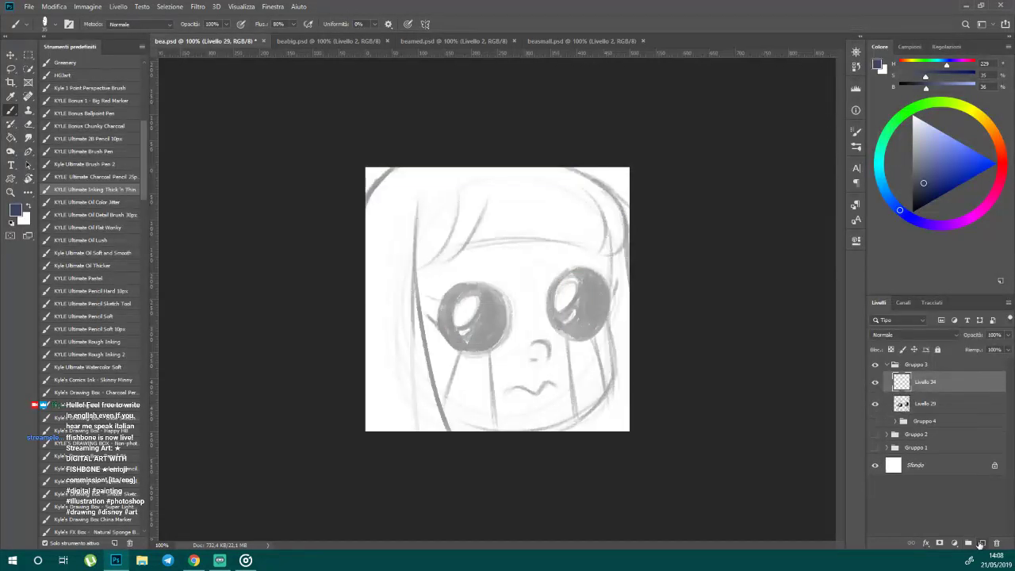
pyautogui.click(12, 224)
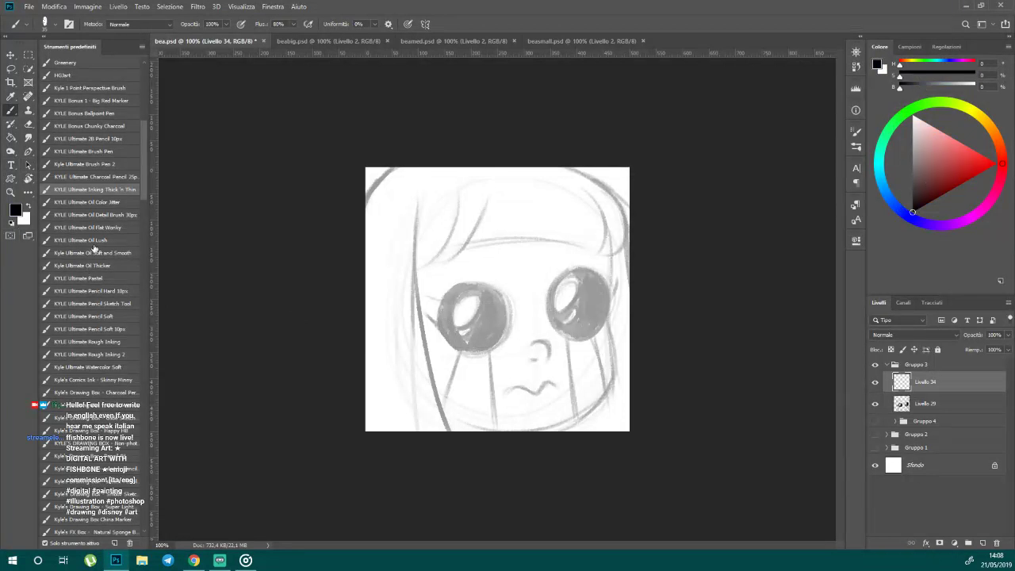
pyautogui.click(53, 23)
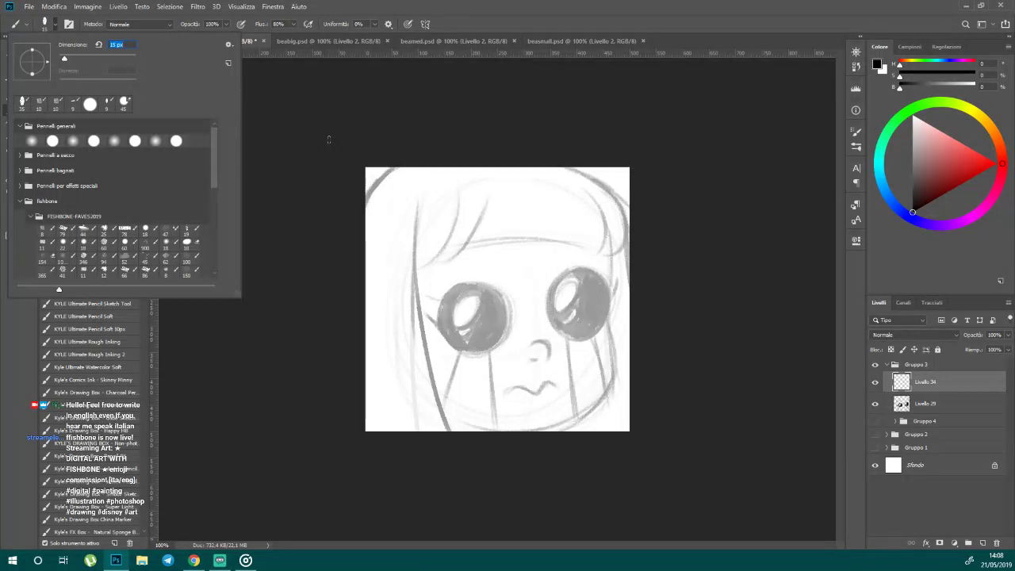
# - Ink the hair's outer curve from the crown around the right side, plus the inner strand meeting it at the fringe's end
pyautogui.moveTo(566, 167); pyautogui.dragTo(615, 198)
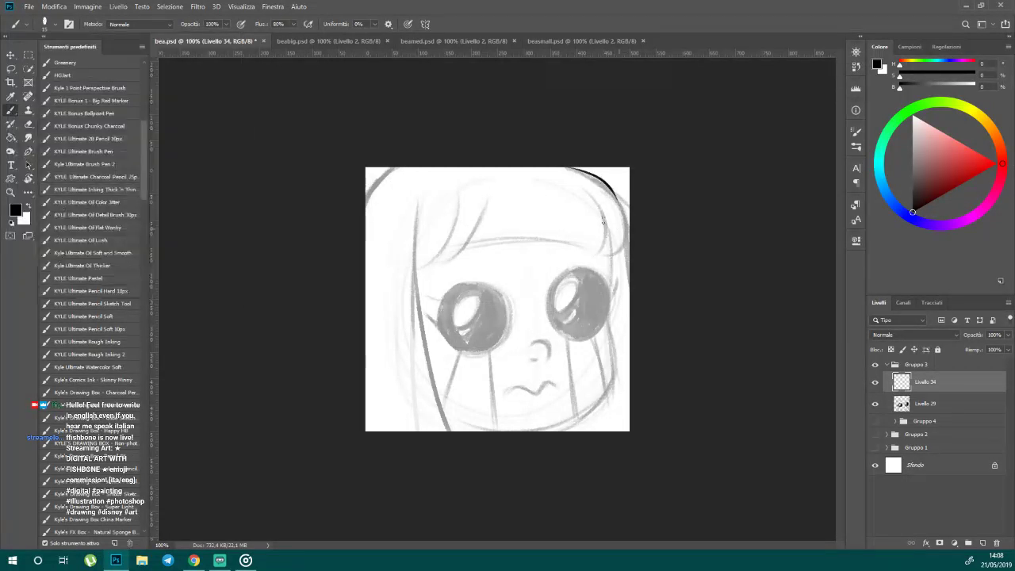
pyautogui.hotkey('ctrl', 'z')
pyautogui.moveTo(568, 168); pyautogui.dragTo(618, 225)
pyautogui.moveTo(570, 166)
pyautogui.mouseDown()
pyautogui.moveTo(630, 237)
pyautogui.moveTo(607, 185)
pyautogui.moveTo(601, 252)
pyautogui.mouseUp()
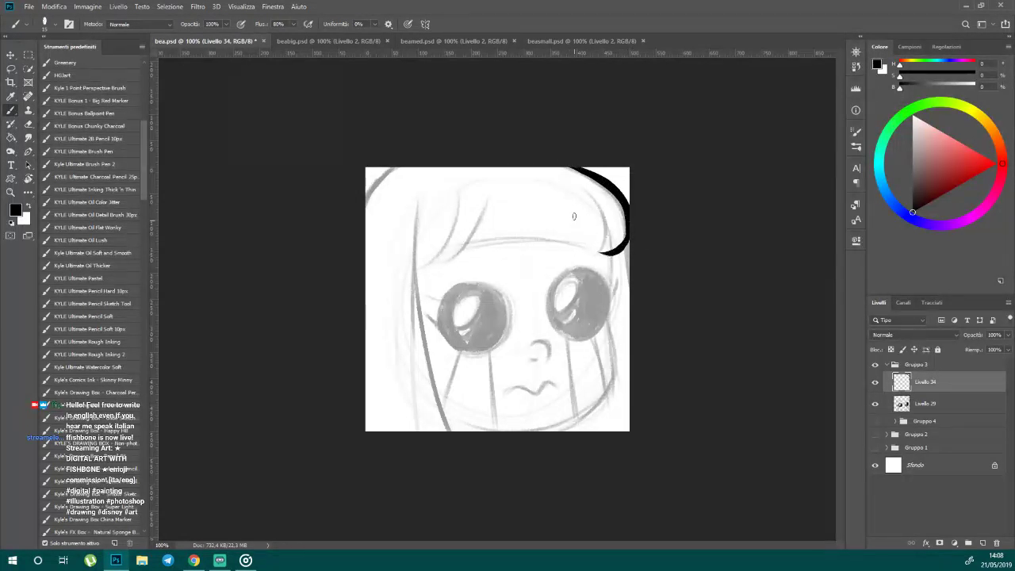
pyautogui.moveTo(589, 189)
pyautogui.mouseDown()
pyautogui.moveTo(577, 236)
pyautogui.moveTo(601, 244)
pyautogui.mouseUp()
pyautogui.hotkey('ctrl', 'z')
pyautogui.moveTo(589, 191)
pyautogui.mouseDown()
pyautogui.moveTo(590, 236)
pyautogui.moveTo(541, 247)
pyautogui.mouseUp()
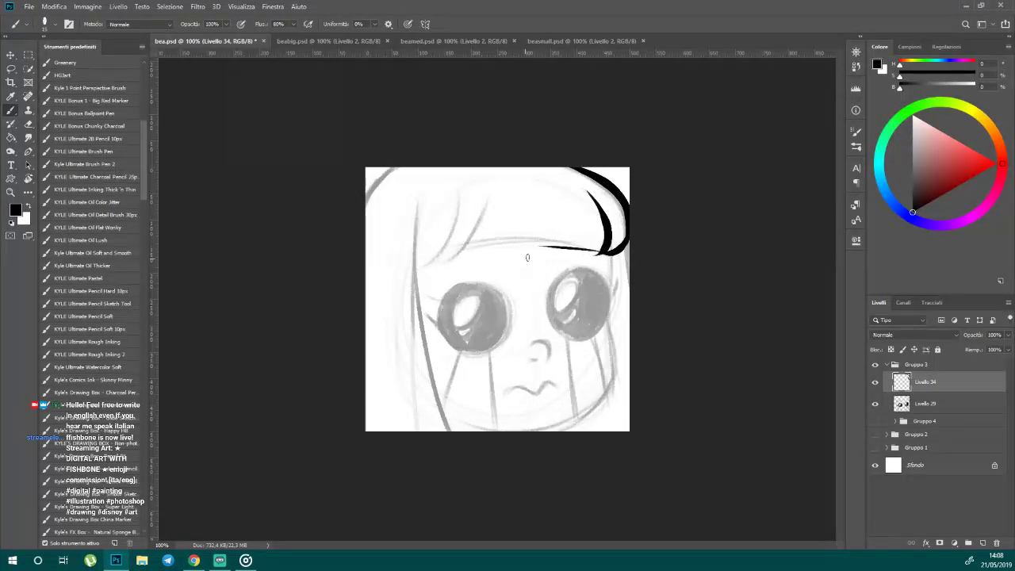
# - Ink the fringe's lower edge from the right-hand lock toward the middle of the forehead
pyautogui.hotkey('ctrl', 'z')
pyautogui.moveTo(601, 253); pyautogui.dragTo(501, 236)
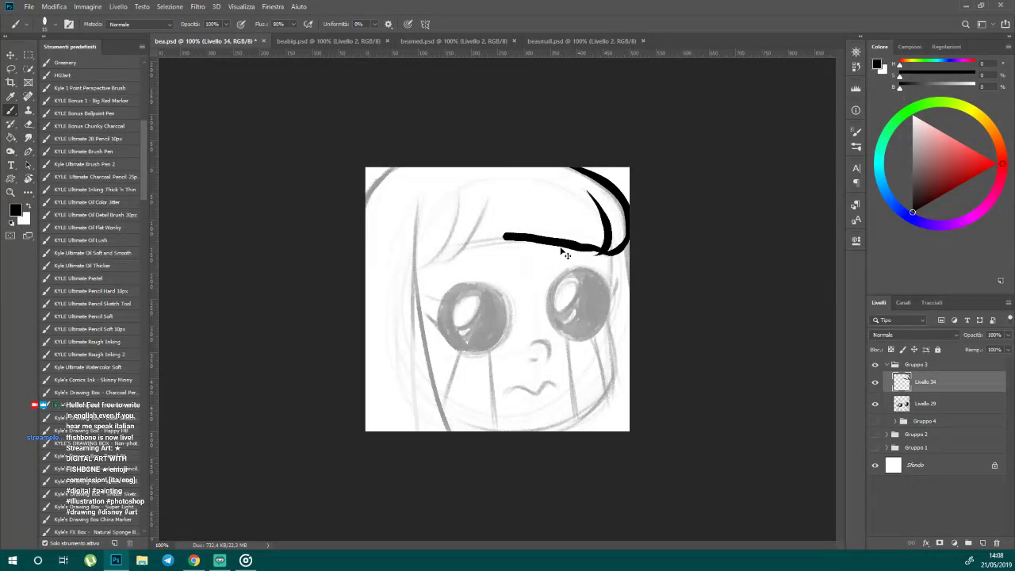
pyautogui.hotkey('ctrl', 'z')
pyautogui.hotkey('ctrl', 'z')
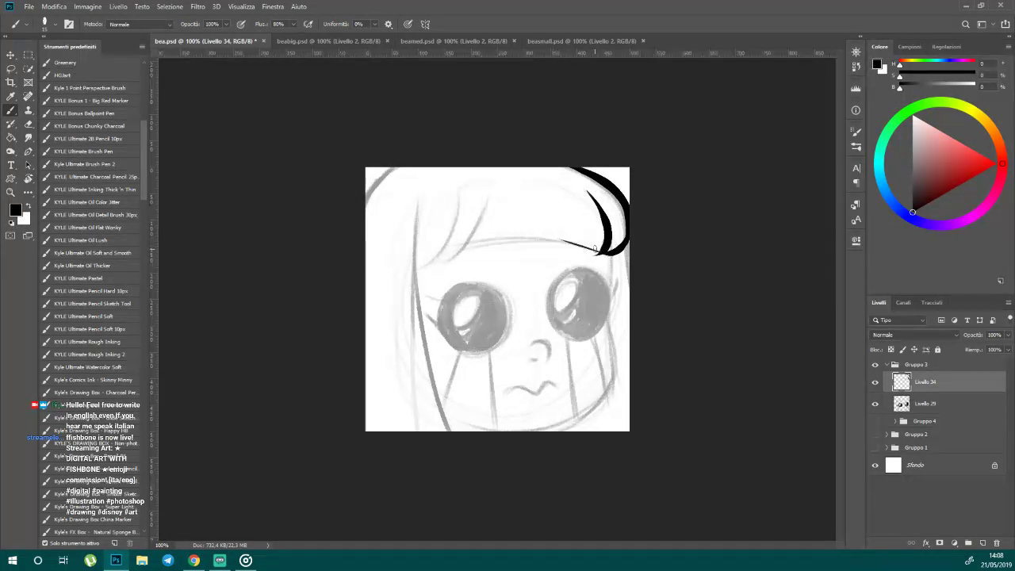
pyautogui.moveTo(594, 248); pyautogui.dragTo(462, 238)
pyautogui.hotkey('ctrl', 'z')
pyautogui.moveTo(590, 250)
pyautogui.mouseDown()
pyautogui.moveTo(531, 238)
pyautogui.moveTo(491, 254)
pyautogui.mouseUp()
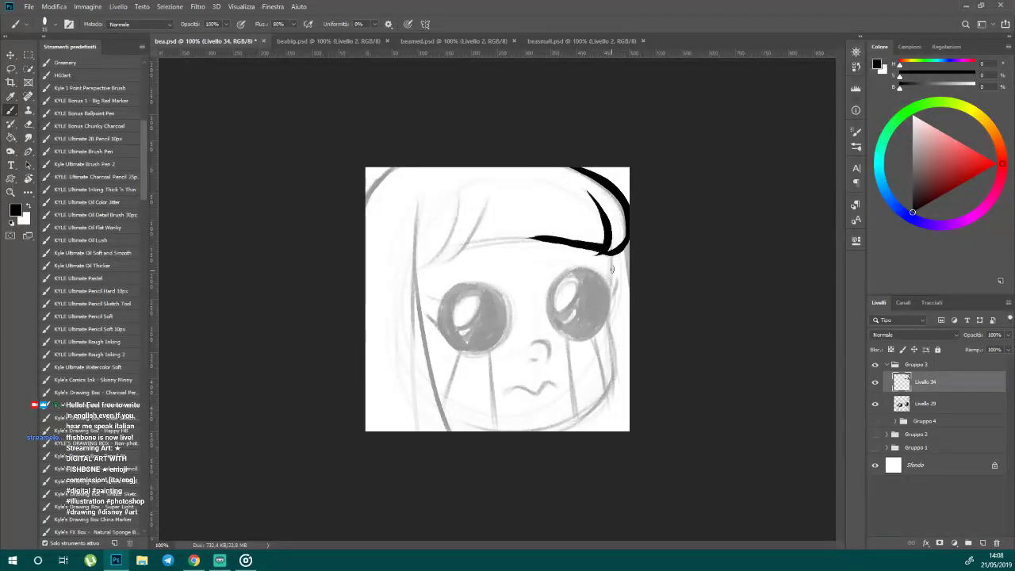
# - Ink the short face line and lash beside the right-hand eye, then outline the eye and its large highlight
pyautogui.moveTo(612, 252)
pyautogui.mouseDown()
pyautogui.moveTo(607, 316)
pyautogui.moveTo(588, 333)
pyautogui.mouseUp()
pyautogui.moveTo(611, 296)
pyautogui.mouseDown()
pyautogui.moveTo(617, 280)
pyautogui.moveTo(550, 311)
pyautogui.moveTo(580, 341)
pyautogui.mouseUp()
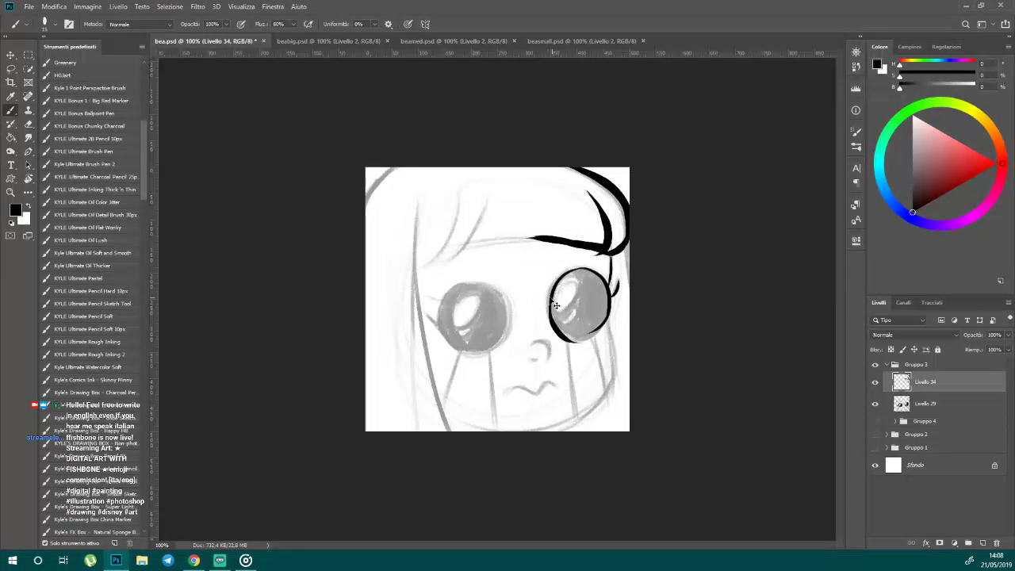
pyautogui.hotkey('ctrl', 'z')
pyautogui.moveTo(554, 295); pyautogui.dragTo(568, 328)
pyautogui.moveTo(588, 272)
pyautogui.mouseDown()
pyautogui.moveTo(603, 295)
pyautogui.moveTo(596, 306)
pyautogui.moveTo(579, 279)
pyautogui.moveTo(558, 305)
pyautogui.moveTo(569, 286)
pyautogui.mouseUp()
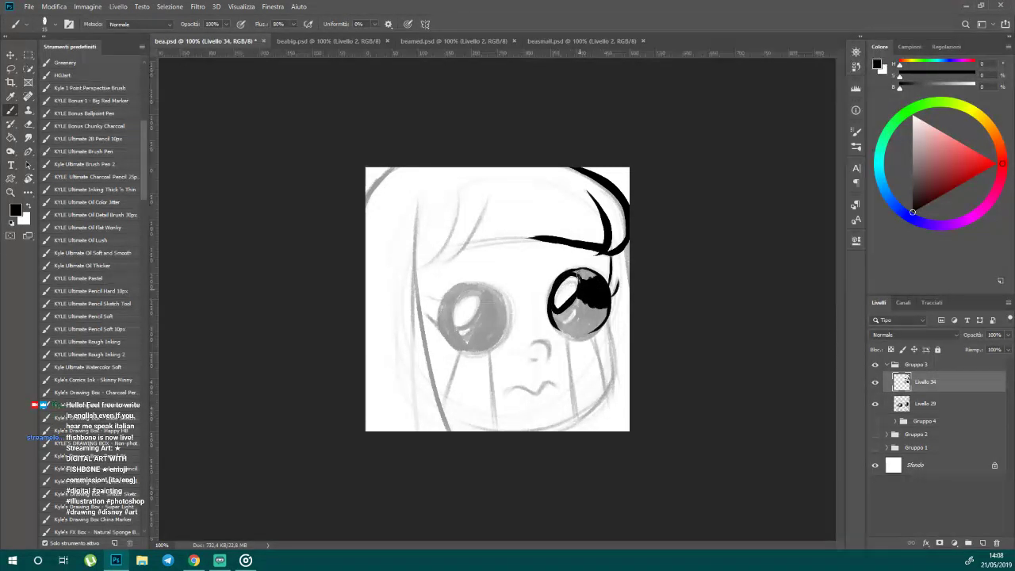
# - Fill the right-hand eye solid black around its oval highlight and even out its contour
pyautogui.scroll(4, 489, 299)
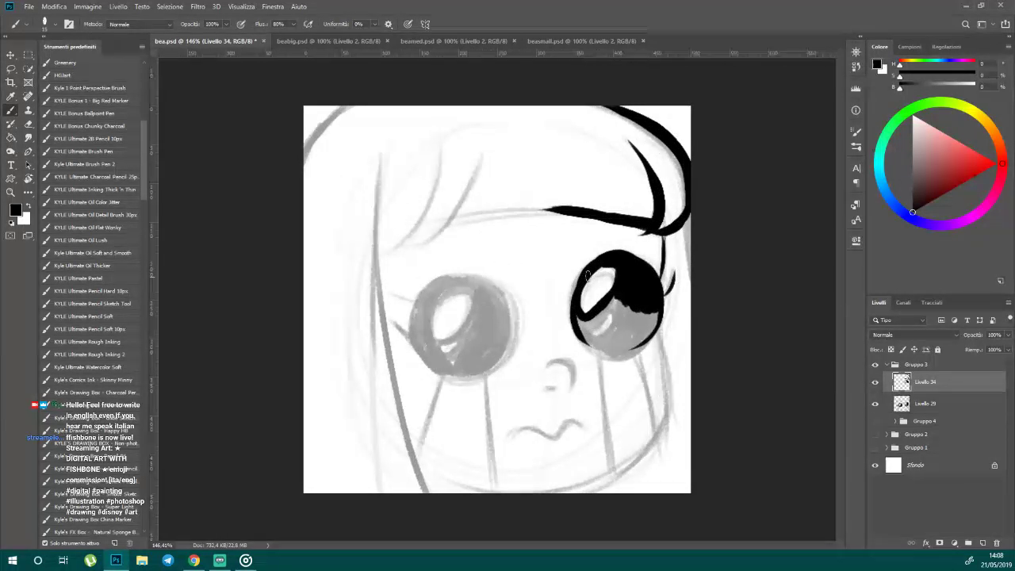
pyautogui.moveTo(660, 312); pyautogui.dragTo(595, 343)
pyautogui.hotkey('ctrl', 'z')
pyautogui.moveTo(655, 319)
pyautogui.mouseDown()
pyautogui.moveTo(595, 343)
pyautogui.moveTo(641, 327)
pyautogui.moveTo(602, 318)
pyautogui.moveTo(601, 343)
pyautogui.moveTo(642, 350)
pyautogui.mouseUp()
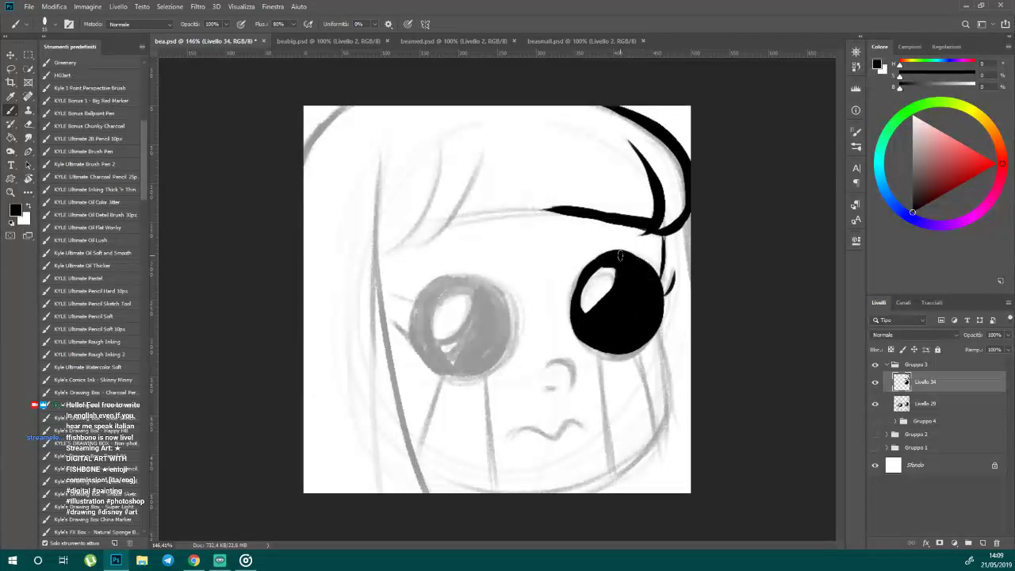
pyautogui.moveTo(620, 255)
pyautogui.mouseDown()
pyautogui.moveTo(670, 273)
pyautogui.moveTo(662, 297)
pyautogui.mouseUp()
pyautogui.moveTo(579, 335); pyautogui.dragTo(634, 355)
# - Outline the left-hand eye with a thick black contour and ring its oval highlight over the sketch
pyautogui.moveTo(423, 293); pyautogui.dragTo(499, 355)
pyautogui.hotkey('ctrl', 'z')
pyautogui.moveTo(427, 291)
pyautogui.mouseDown()
pyautogui.moveTo(499, 356)
pyautogui.moveTo(430, 361)
pyautogui.mouseUp()
pyautogui.hotkey('ctrl', 'z')
pyautogui.moveTo(429, 290)
pyautogui.mouseDown()
pyautogui.moveTo(509, 325)
pyautogui.moveTo(409, 318)
pyautogui.mouseUp()
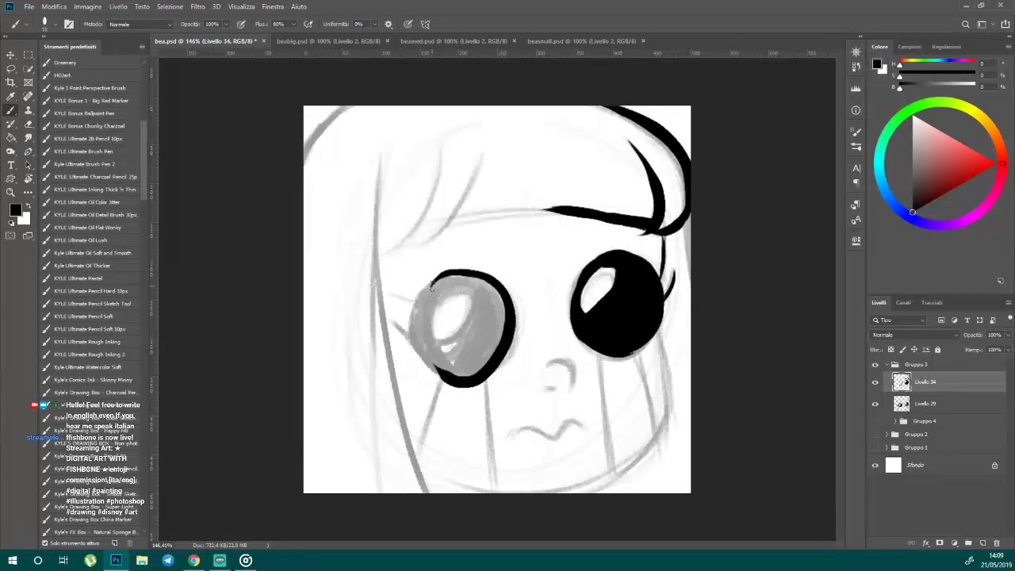
pyautogui.hotkey('ctrl', 'z')
pyautogui.moveTo(436, 278)
pyautogui.mouseDown()
pyautogui.moveTo(518, 312)
pyautogui.moveTo(413, 317)
pyautogui.moveTo(445, 276)
pyautogui.moveTo(411, 335)
pyautogui.mouseUp()
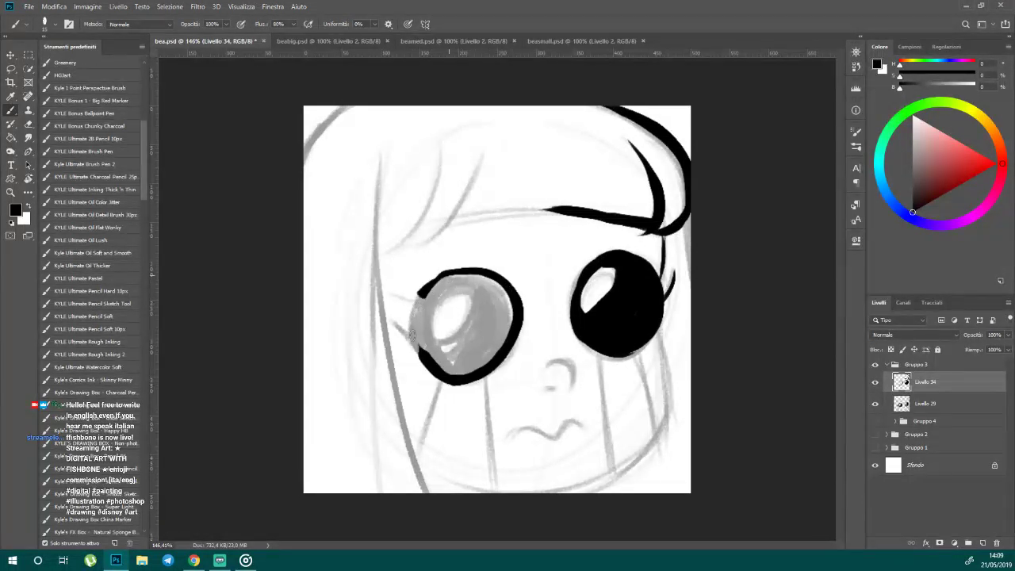
pyautogui.moveTo(419, 293); pyautogui.dragTo(413, 352)
pyautogui.moveTo(436, 276); pyautogui.dragTo(422, 364)
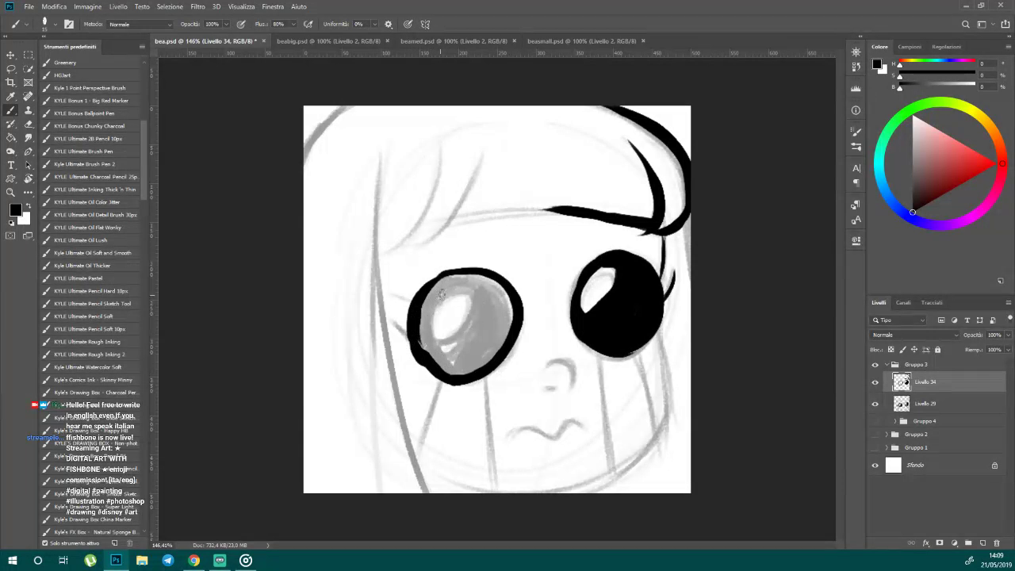
pyautogui.moveTo(442, 294)
pyautogui.mouseDown()
pyautogui.moveTo(464, 313)
pyautogui.moveTo(428, 326)
pyautogui.mouseUp()
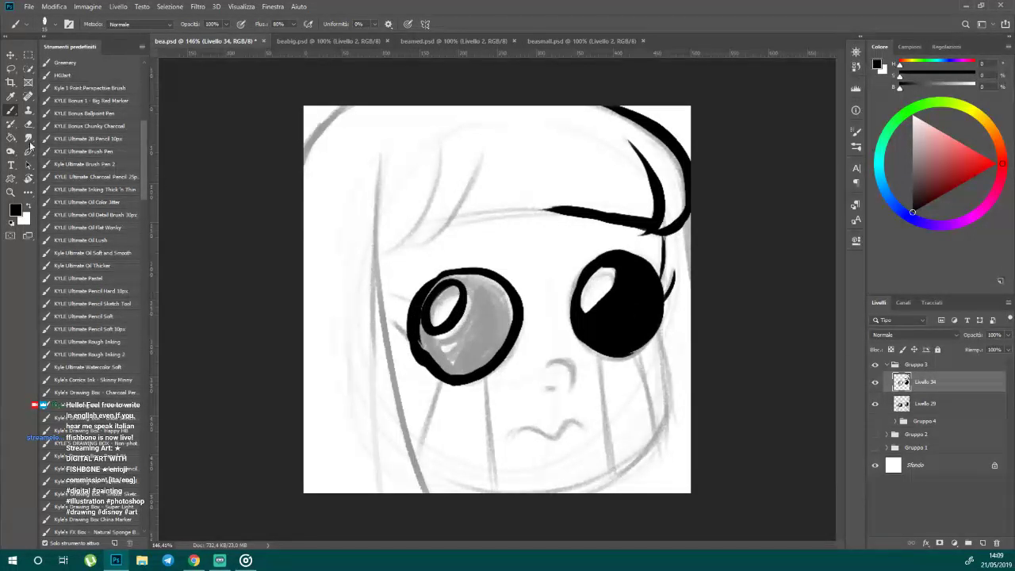
# - Reduce the eraser size and carve a small second highlight below the large one in the right-hand eye
pyautogui.click(27, 124)
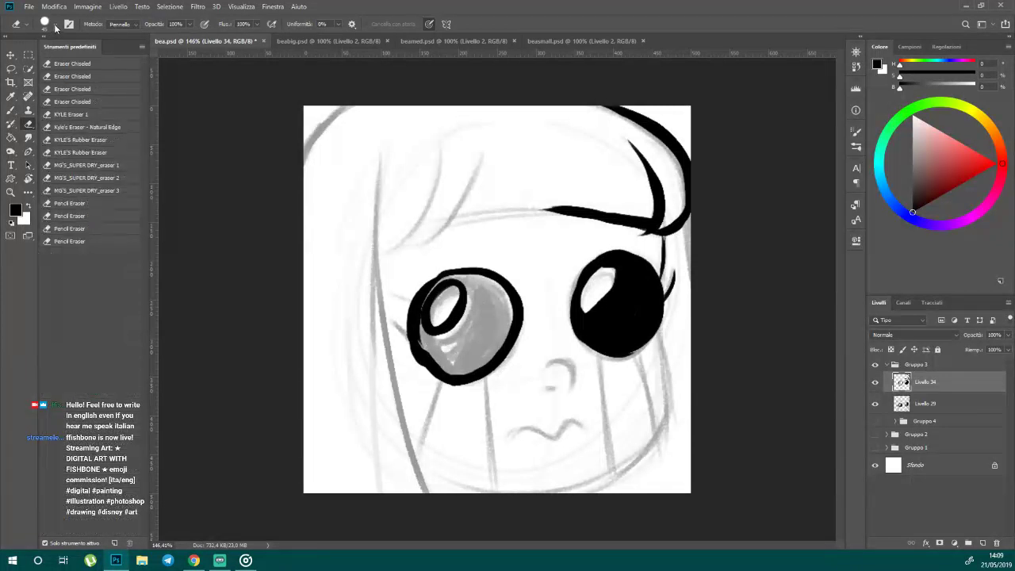
pyautogui.click(53, 26)
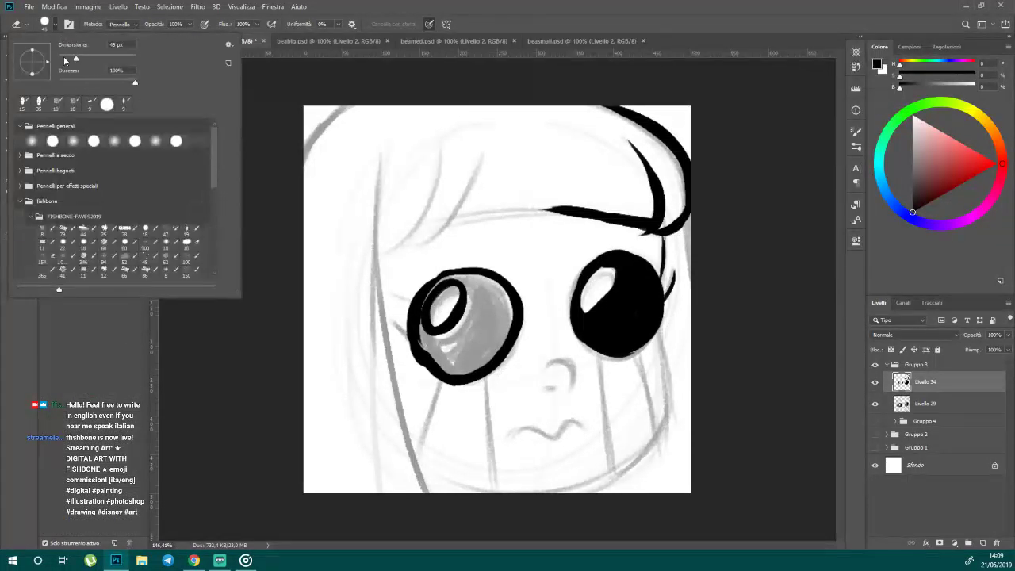
pyautogui.click(67, 58)
pyautogui.click(616, 297)
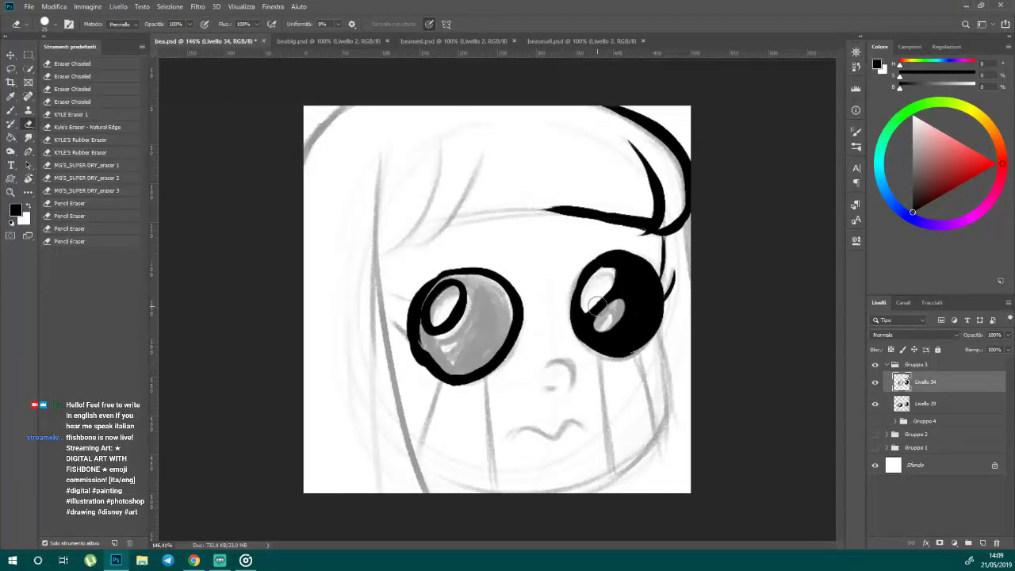
pyautogui.hotkey('ctrl', 'z')
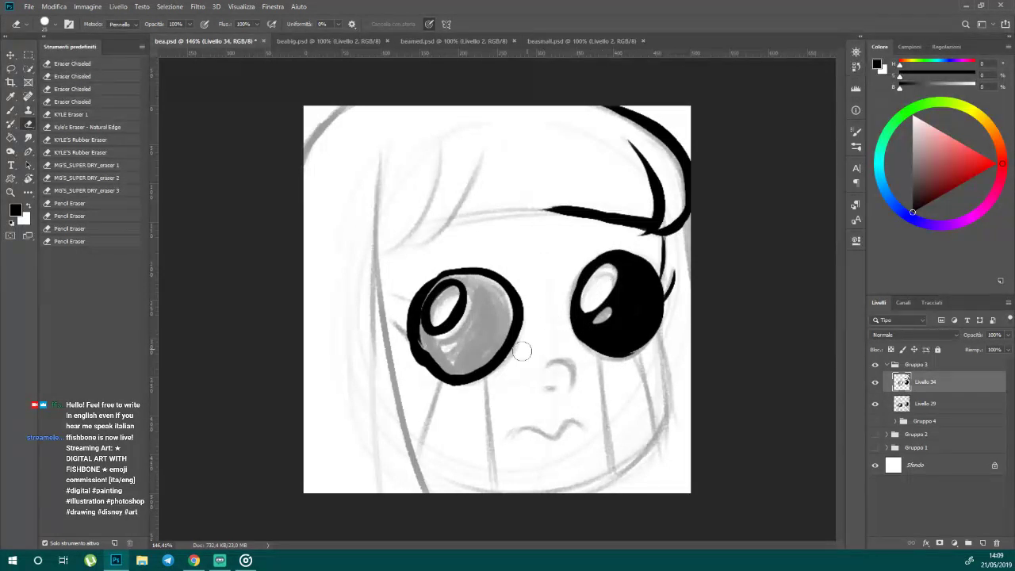
# - Round off the right-hand eye's black contour with short brush strokes along its edges
pyautogui.click(10, 107)
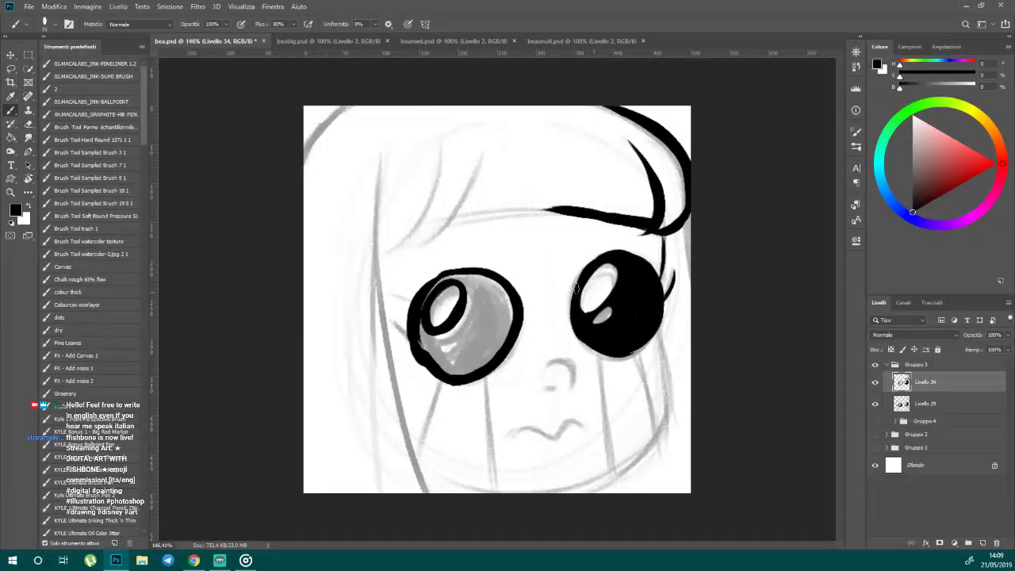
pyautogui.moveTo(574, 294)
pyautogui.mouseDown()
pyautogui.moveTo(597, 261)
pyautogui.moveTo(575, 287)
pyautogui.mouseUp()
pyautogui.moveTo(647, 344); pyautogui.dragTo(625, 355)
pyautogui.moveTo(617, 254); pyautogui.dragTo(658, 308)
pyautogui.moveTo(606, 256); pyautogui.dragTo(652, 309)
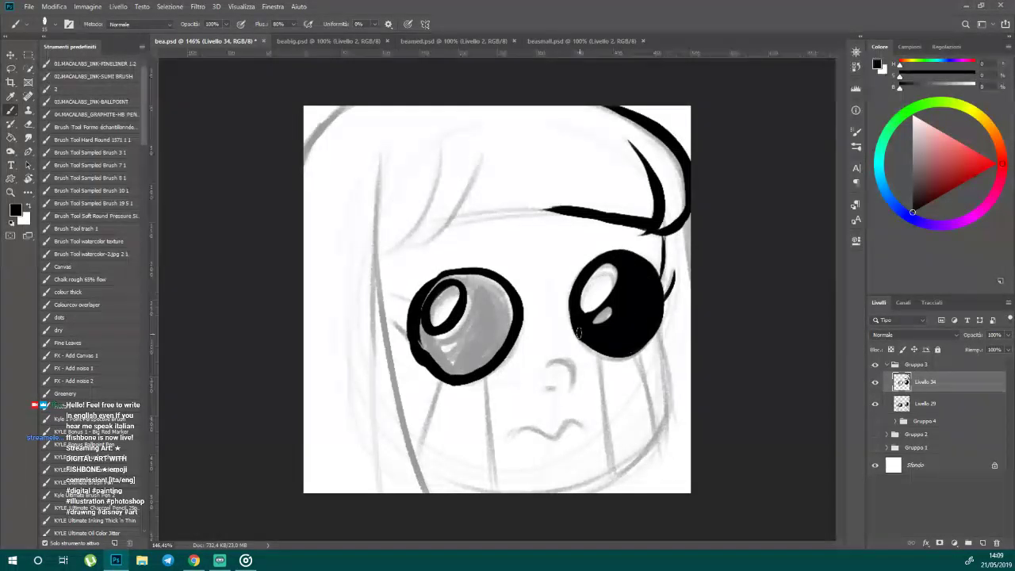
pyautogui.moveTo(578, 333); pyautogui.dragTo(601, 354)
# - Fill the left-hand eye solid black around its highlight and trim its outer and lower edges with the Eraser
pyautogui.moveTo(443, 337)
pyautogui.mouseDown()
pyautogui.moveTo(468, 287)
pyautogui.moveTo(475, 329)
pyautogui.moveTo(418, 337)
pyautogui.moveTo(478, 352)
pyautogui.moveTo(460, 372)
pyautogui.mouseUp()
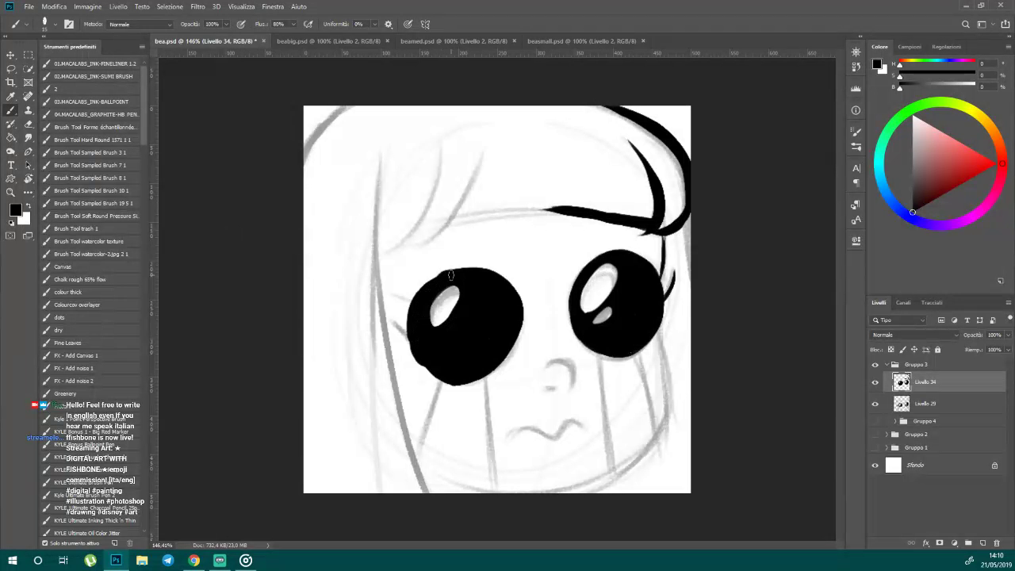
pyautogui.moveTo(451, 275); pyautogui.dragTo(413, 308)
pyautogui.click(28, 123)
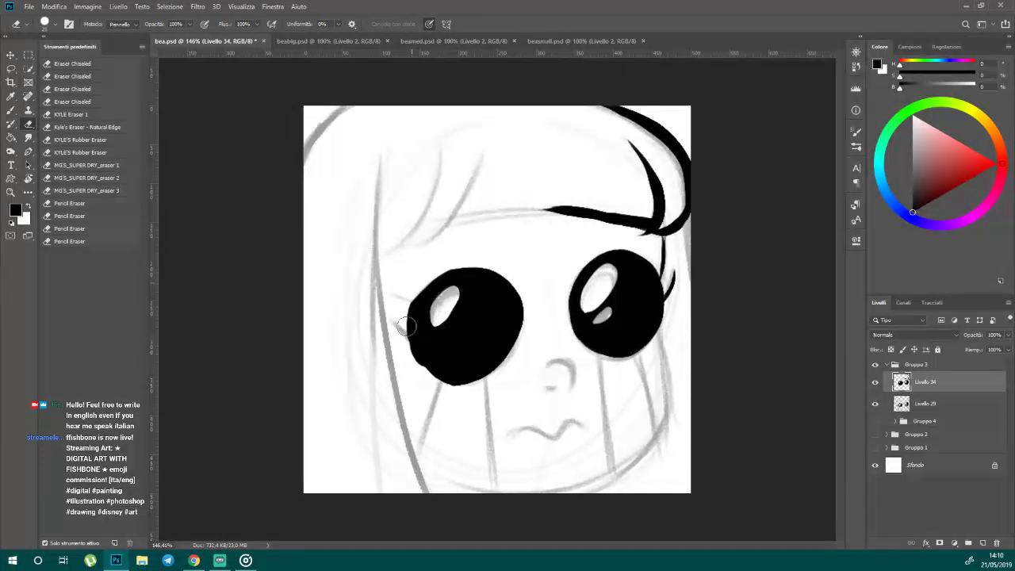
pyautogui.moveTo(403, 325)
pyautogui.mouseDown()
pyautogui.moveTo(420, 365)
pyautogui.moveTo(476, 390)
pyautogui.moveTo(438, 385)
pyautogui.moveTo(428, 375)
pyautogui.moveTo(489, 366)
pyautogui.mouseUp()
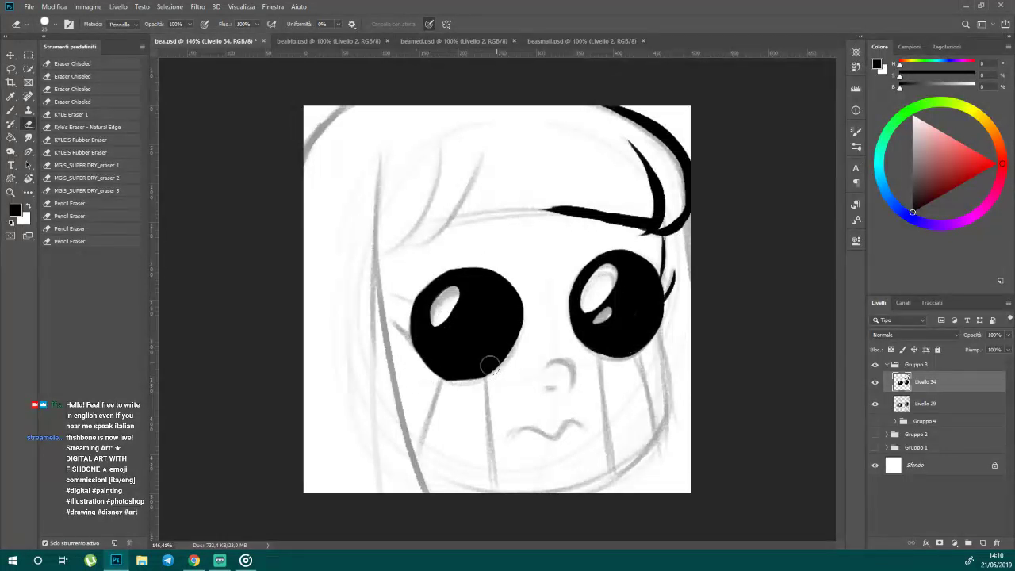
# - Smooth the left-hand eye's lower and inner contour with black brush strokes
pyautogui.click(11, 111)
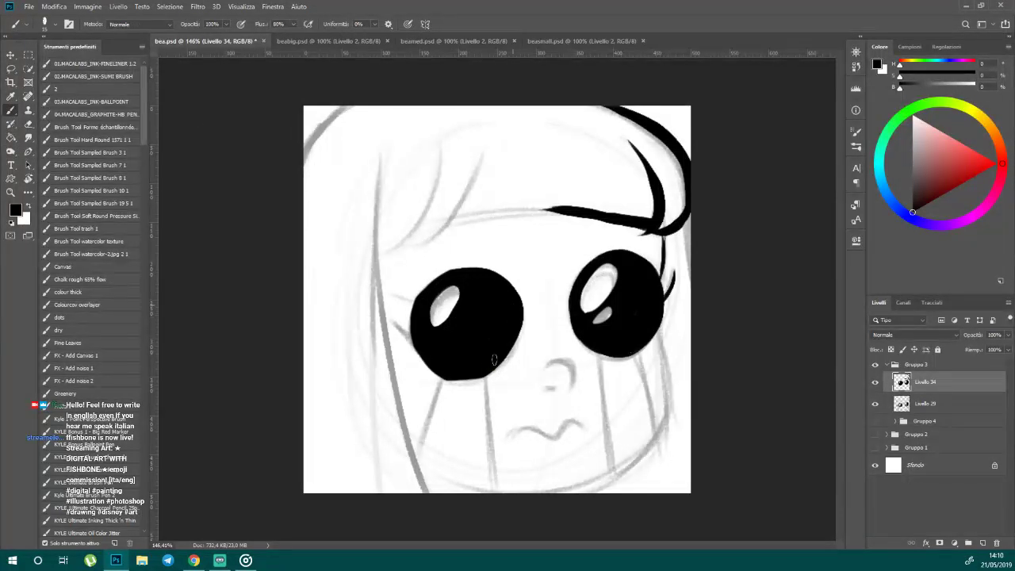
pyautogui.moveTo(446, 378); pyautogui.dragTo(441, 372)
pyautogui.moveTo(518, 300)
pyautogui.mouseDown()
pyautogui.moveTo(448, 379)
pyautogui.moveTo(513, 310)
pyautogui.moveTo(468, 378)
pyautogui.moveTo(506, 323)
pyautogui.moveTo(481, 374)
pyautogui.mouseUp()
pyautogui.hotkey('ctrl', 'z')
pyautogui.moveTo(517, 309)
pyautogui.mouseDown()
pyautogui.moveTo(513, 355)
pyautogui.moveTo(521, 325)
pyautogui.mouseUp()
pyautogui.moveTo(455, 380); pyautogui.dragTo(515, 354)
# - Ink the outer lash of the left-hand eye and try a touch-up stroke along the eye's lower edge
pyautogui.moveTo(422, 346)
pyautogui.mouseDown()
pyautogui.moveTo(381, 311)
pyautogui.moveTo(386, 284)
pyautogui.mouseUp()
pyautogui.hotkey('ctrl', 'z')
pyautogui.hotkey('ctrl', 'z')
pyautogui.scroll(1, 511, 213)
pyautogui.scroll(2, 402, 289)
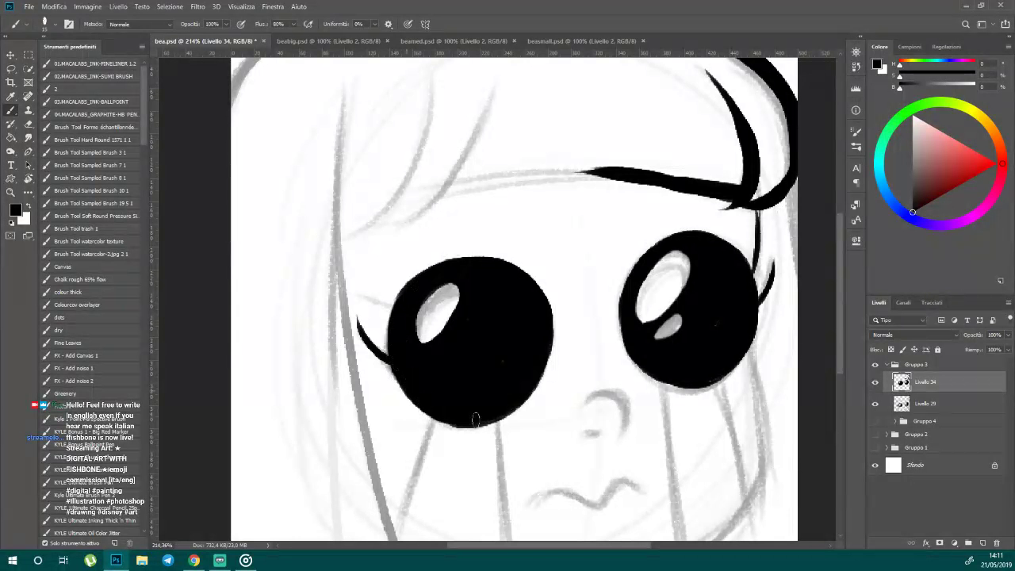
pyautogui.moveTo(413, 401); pyautogui.dragTo(482, 430)
pyautogui.hotkey('ctrl', 'z')
# - Check the line art against the colours by briefly toggling the visibility of Gruppo 4 and the sketch layer Livello 29
pyautogui.click(875, 421)
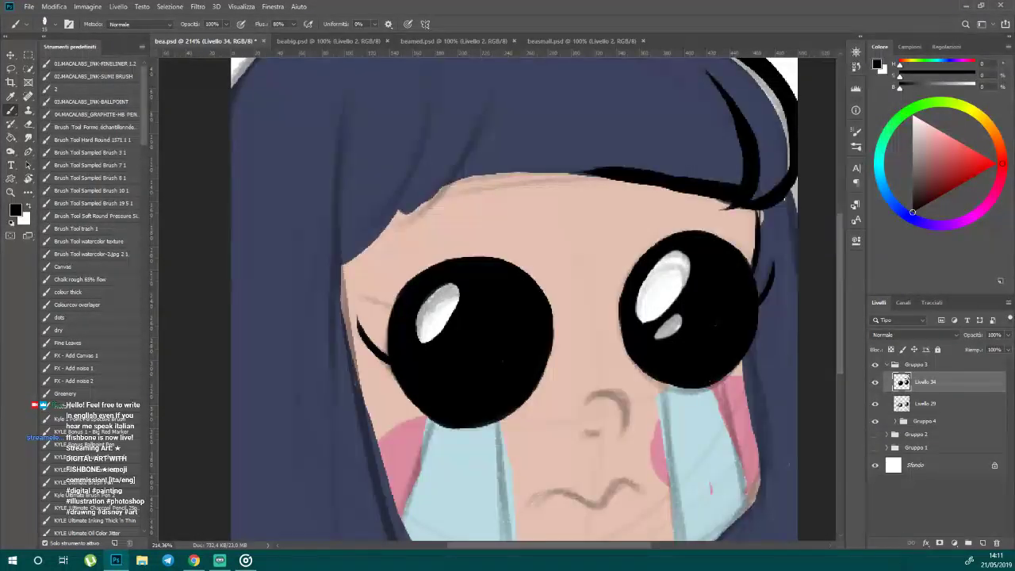
pyautogui.click(874, 403)
pyautogui.click(874, 403)
pyautogui.click(874, 421)
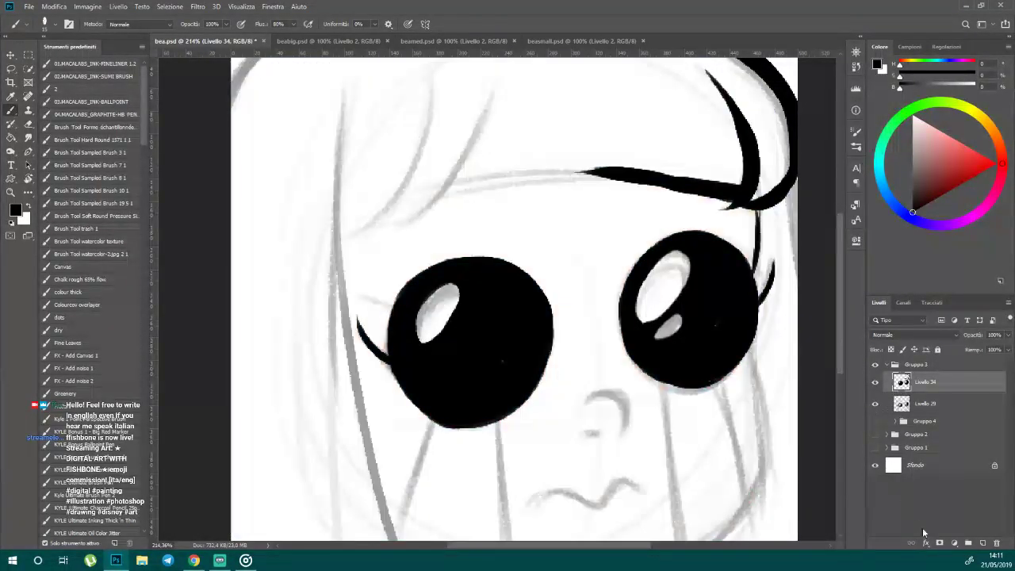
# - Erase a small second highlight below the large one in the left-hand eye and refine its shape with black
pyautogui.click(29, 123)
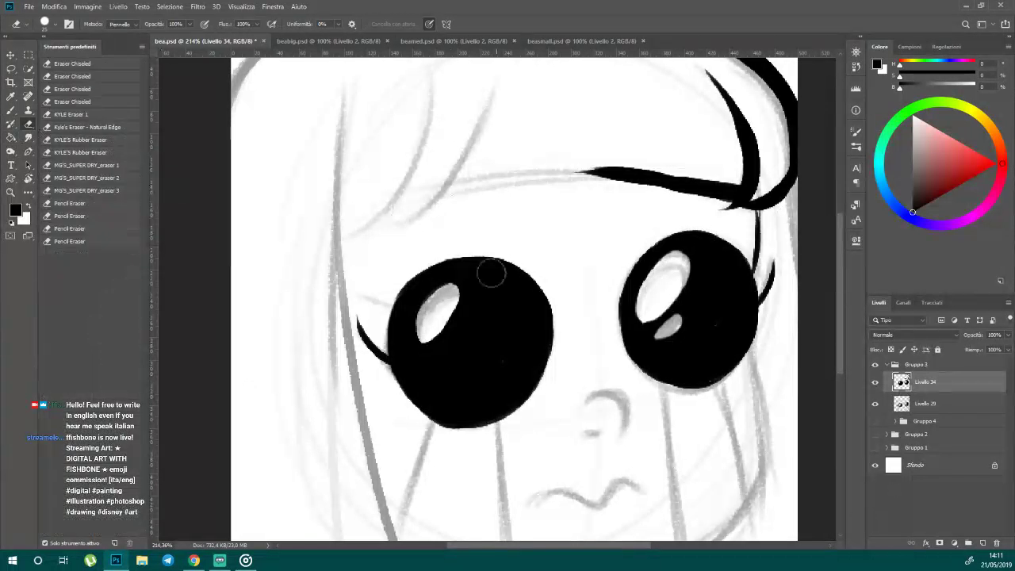
pyautogui.moveTo(429, 361)
pyautogui.mouseDown()
pyautogui.moveTo(454, 337)
pyautogui.moveTo(443, 353)
pyautogui.mouseUp()
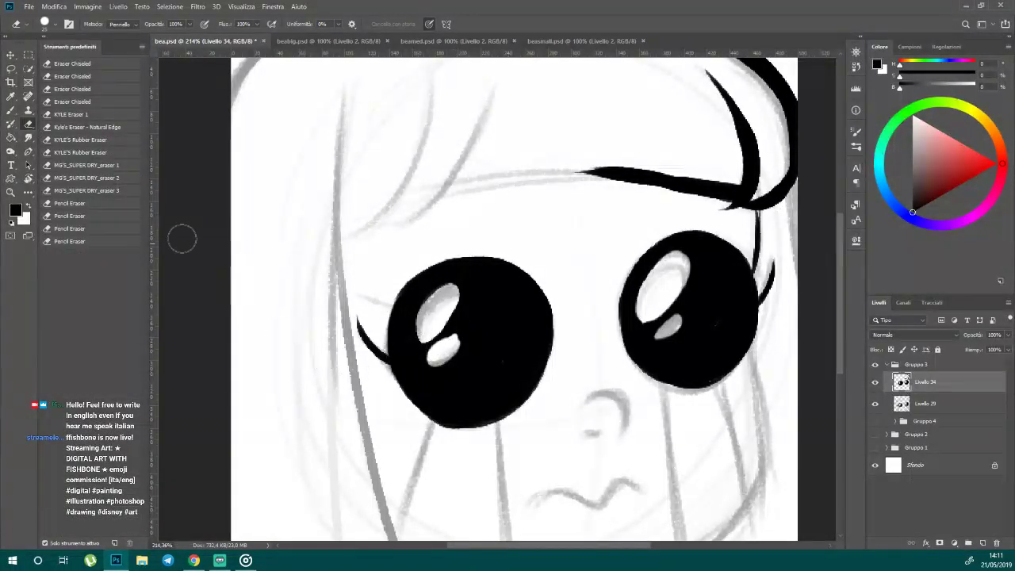
pyautogui.click(10, 110)
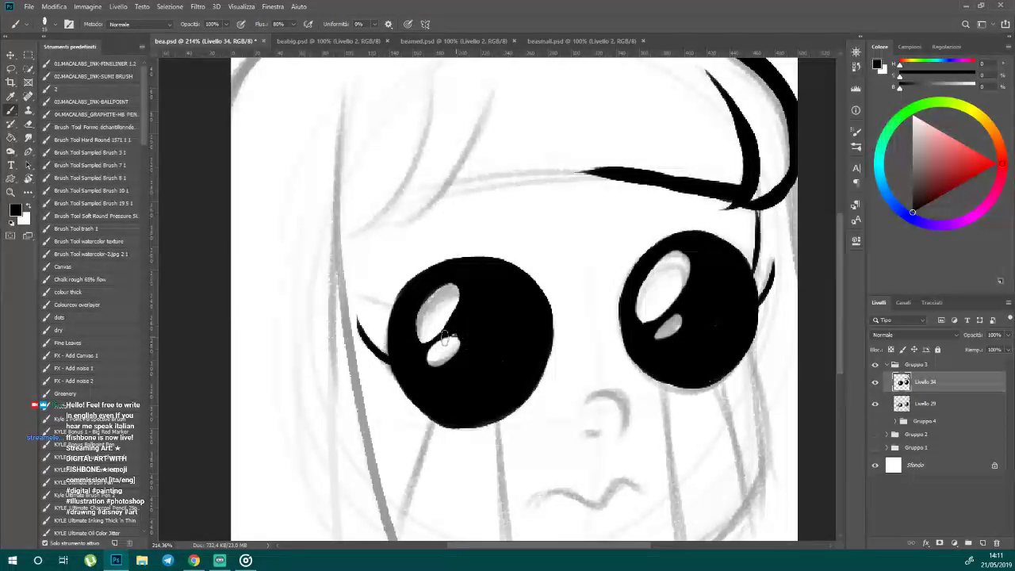
pyautogui.moveTo(429, 357)
pyautogui.mouseDown()
pyautogui.moveTo(441, 342)
pyautogui.moveTo(425, 363)
pyautogui.mouseUp()
pyautogui.press('e')
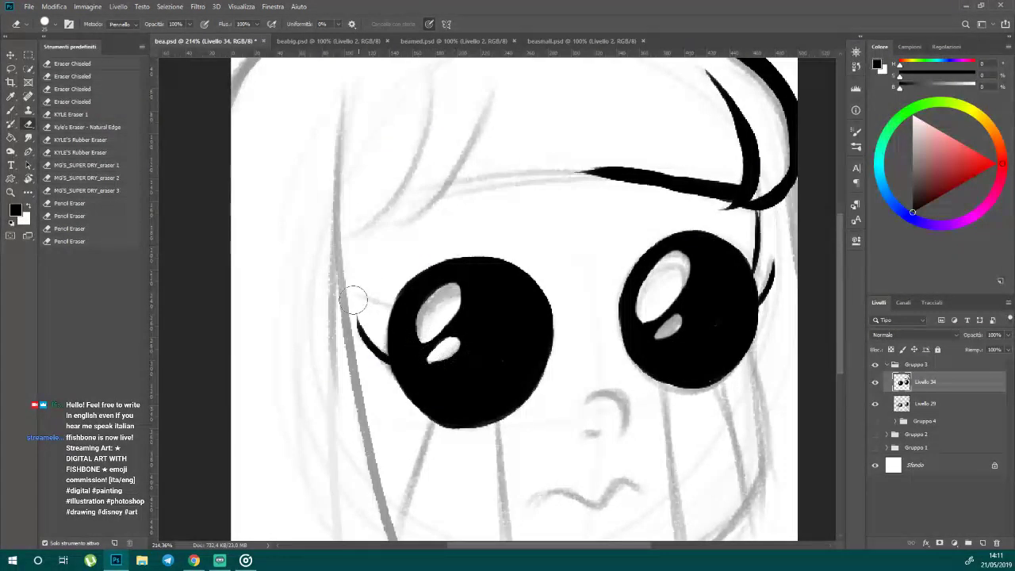
# - Extend the fringe's lower edge across the forehead to the left-hand lock and thicken its middle stretch
pyautogui.scroll(-2, 354, 298)
pyautogui.press('b')
pyautogui.scroll(3, 580, 165)
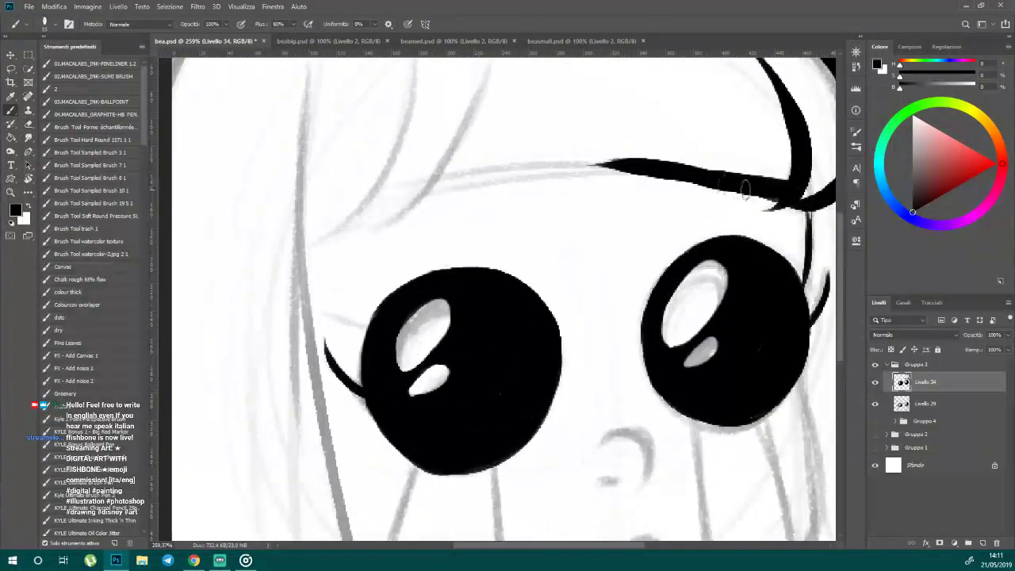
pyautogui.moveTo(698, 172); pyautogui.dragTo(500, 173)
pyautogui.moveTo(650, 172)
pyautogui.mouseDown()
pyautogui.moveTo(542, 174)
pyautogui.moveTo(674, 170)
pyautogui.moveTo(523, 174)
pyautogui.moveTo(652, 166)
pyautogui.moveTo(544, 167)
pyautogui.moveTo(432, 187)
pyautogui.moveTo(606, 171)
pyautogui.mouseUp()
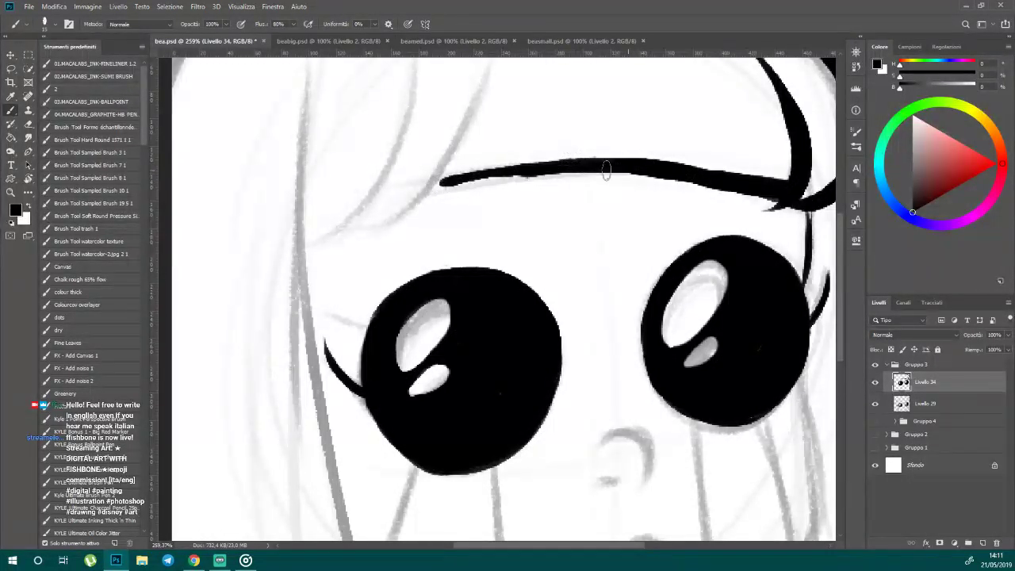
# - Ink the curved strand at the left end of the fringe, sweeping down past the fringe edge to a tip
pyautogui.moveTo(486, 70); pyautogui.dragTo(406, 207)
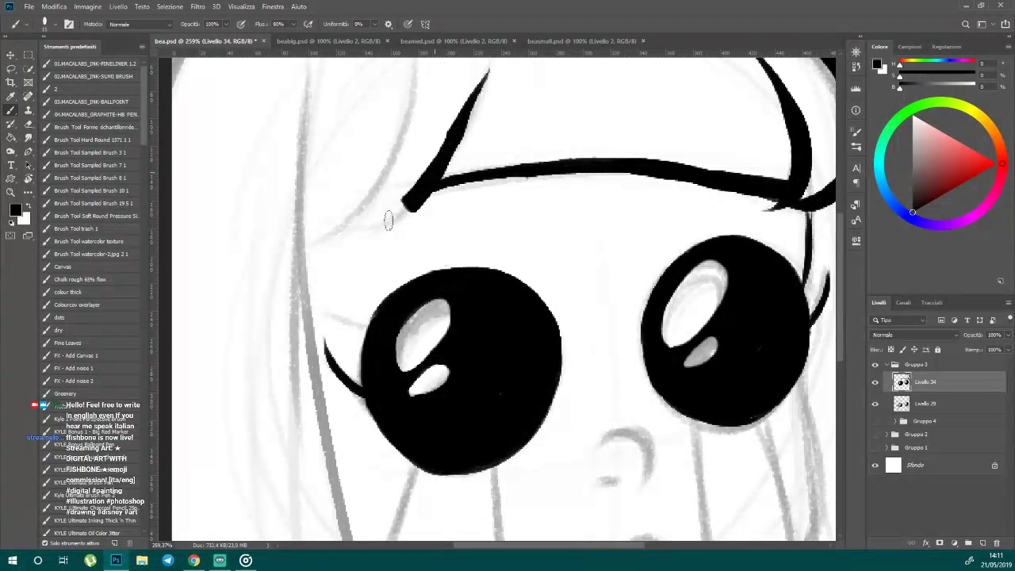
pyautogui.hotkey('ctrl', 'z')
pyautogui.moveTo(485, 73)
pyautogui.mouseDown()
pyautogui.moveTo(466, 117)
pyautogui.moveTo(356, 220)
pyautogui.mouseUp()
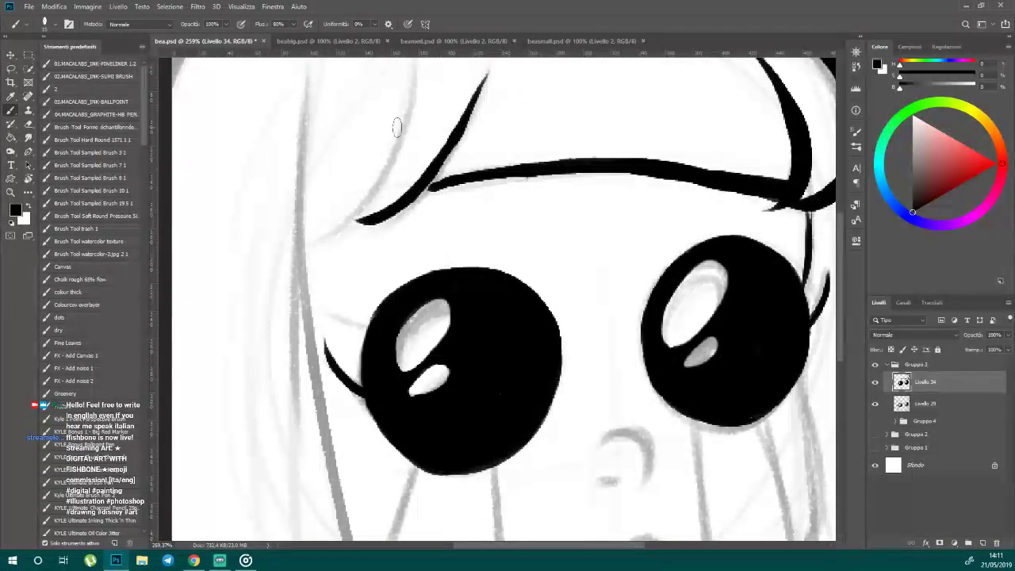
# - Smooth the strand at the fringe's left end and ink a second curved strand beside it, thickened toward its tip at the long side hair
pyautogui.moveTo(458, 138); pyautogui.dragTo(408, 204)
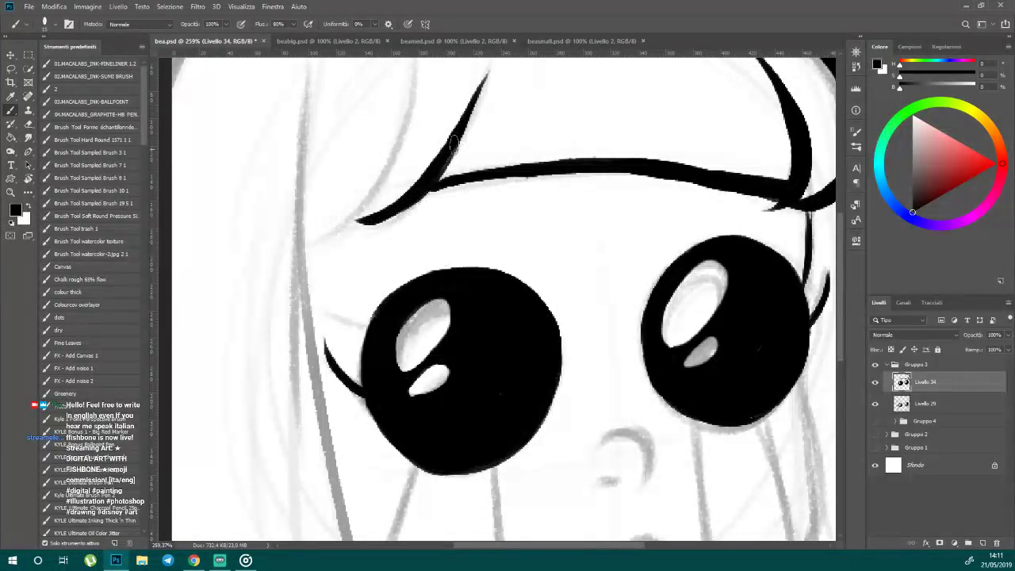
pyautogui.moveTo(842, 331); pyautogui.dragTo(842, 315)
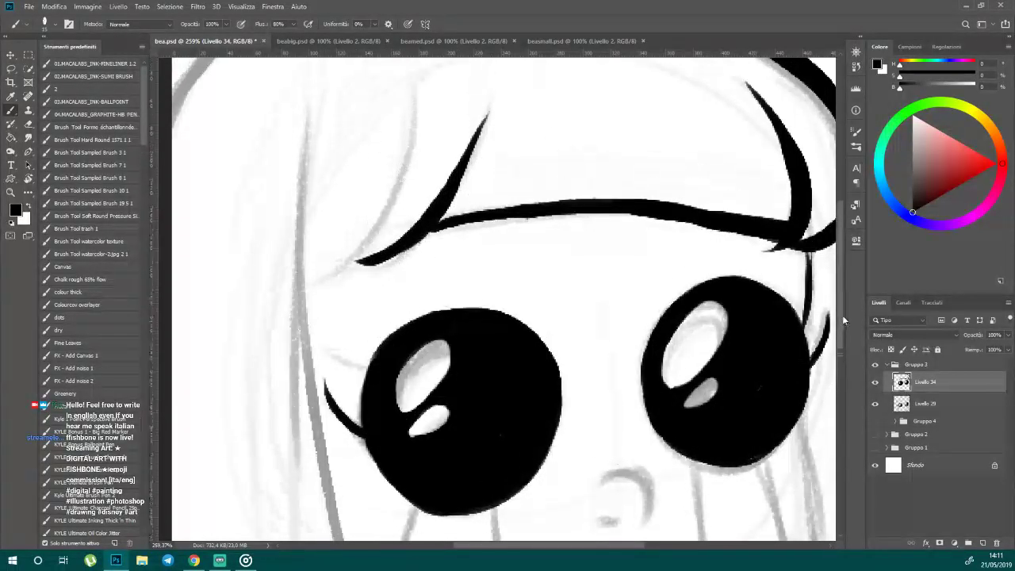
pyautogui.moveTo(416, 83)
pyautogui.mouseDown()
pyautogui.moveTo(344, 261)
pyautogui.moveTo(316, 282)
pyautogui.mouseUp()
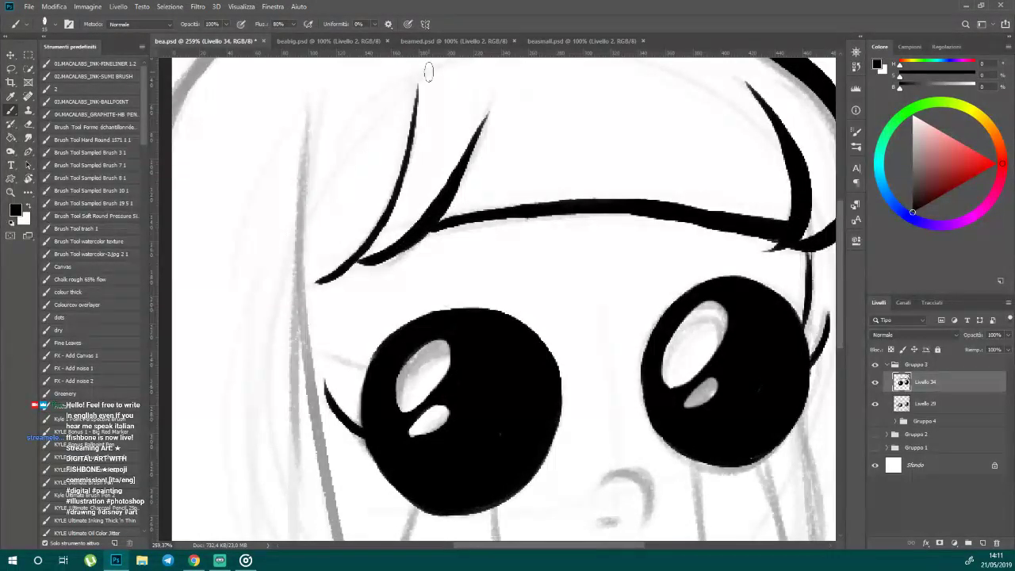
pyautogui.moveTo(418, 96)
pyautogui.mouseDown()
pyautogui.moveTo(362, 255)
pyautogui.moveTo(311, 279)
pyautogui.mouseUp()
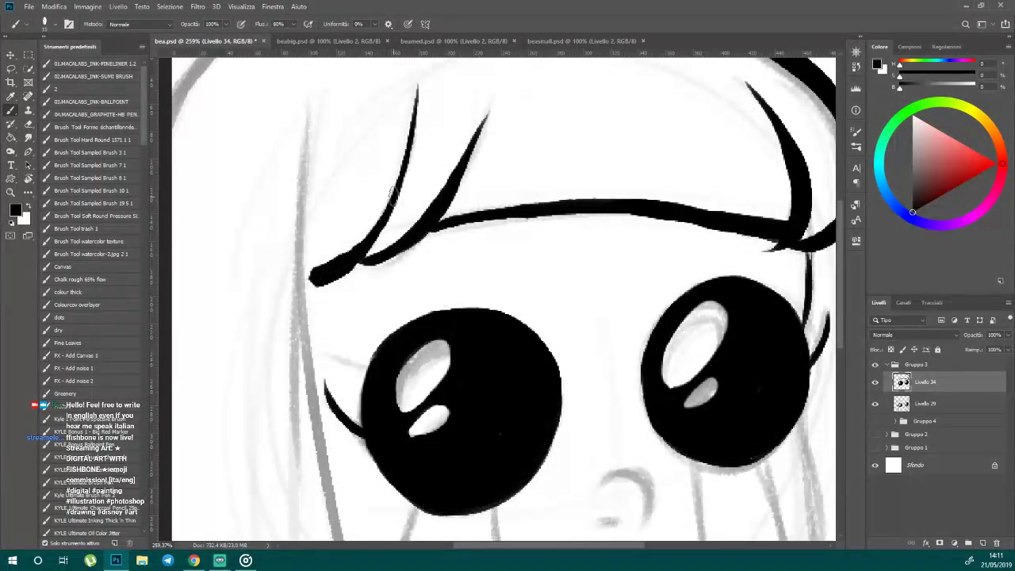
pyautogui.hotkey('ctrl', 'z')
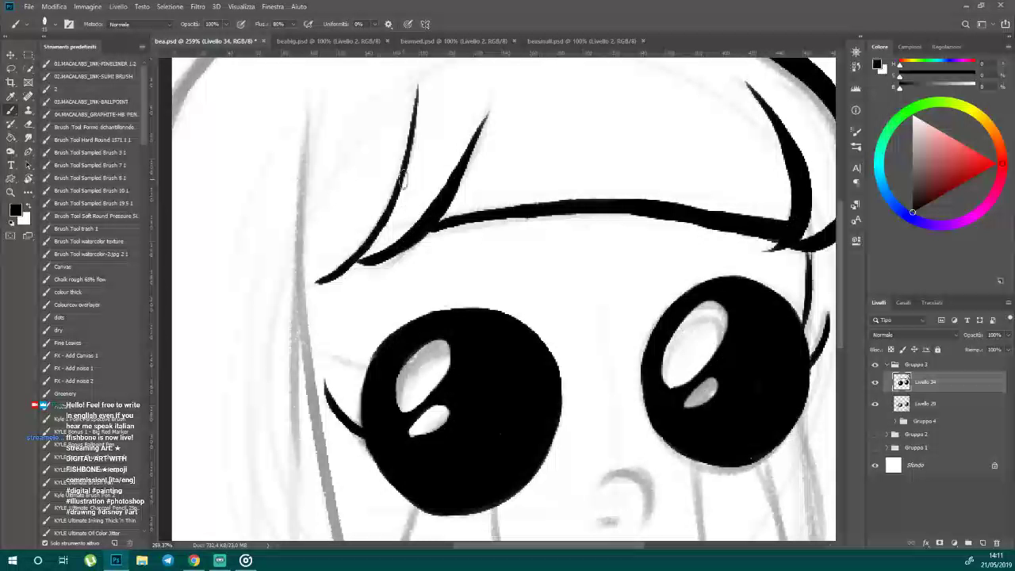
pyautogui.moveTo(403, 181); pyautogui.dragTo(366, 232)
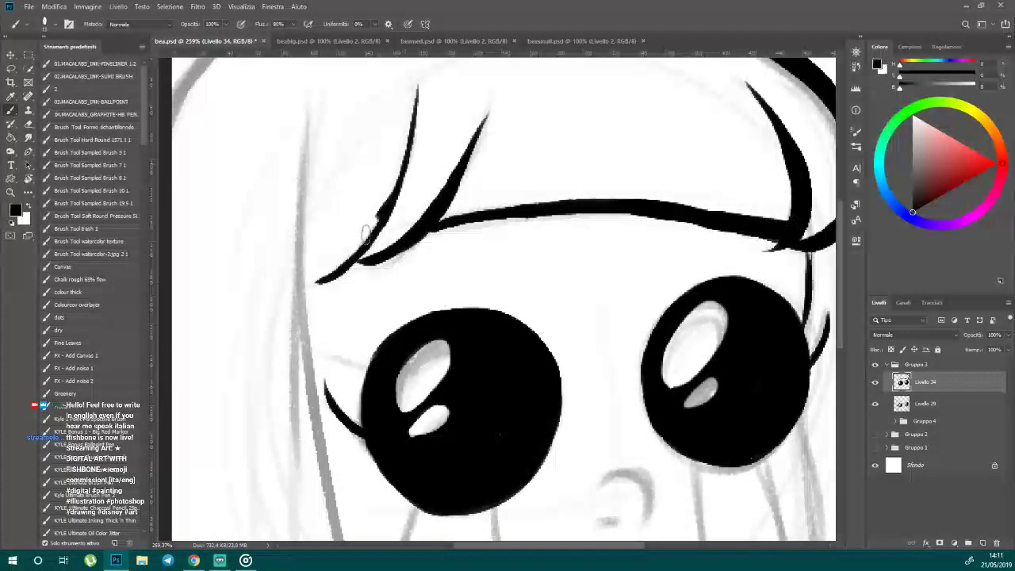
pyautogui.moveTo(378, 197); pyautogui.dragTo(298, 278)
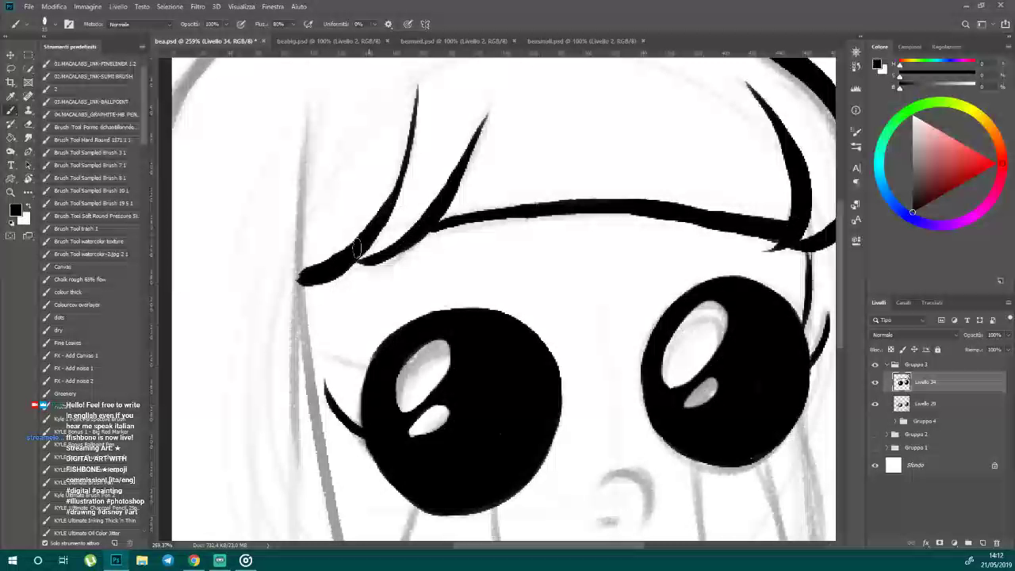
pyautogui.moveTo(357, 249)
pyautogui.mouseDown()
pyautogui.moveTo(286, 263)
pyautogui.moveTo(303, 248)
pyautogui.mouseUp()
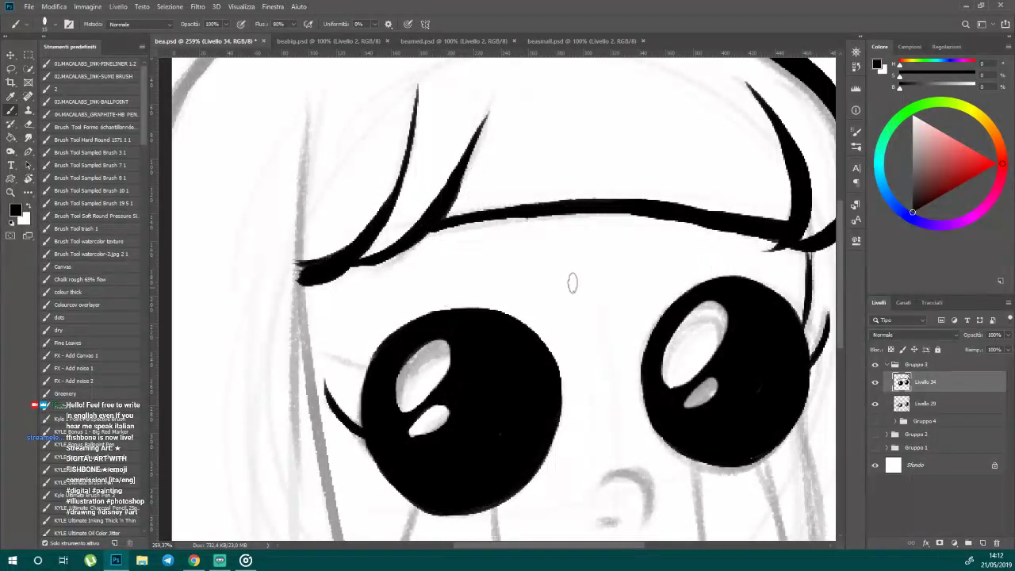
# - Erase along the upper side of the fringe's lower edge to thin it from the middle to the right-hand lock
pyautogui.click(28, 123)
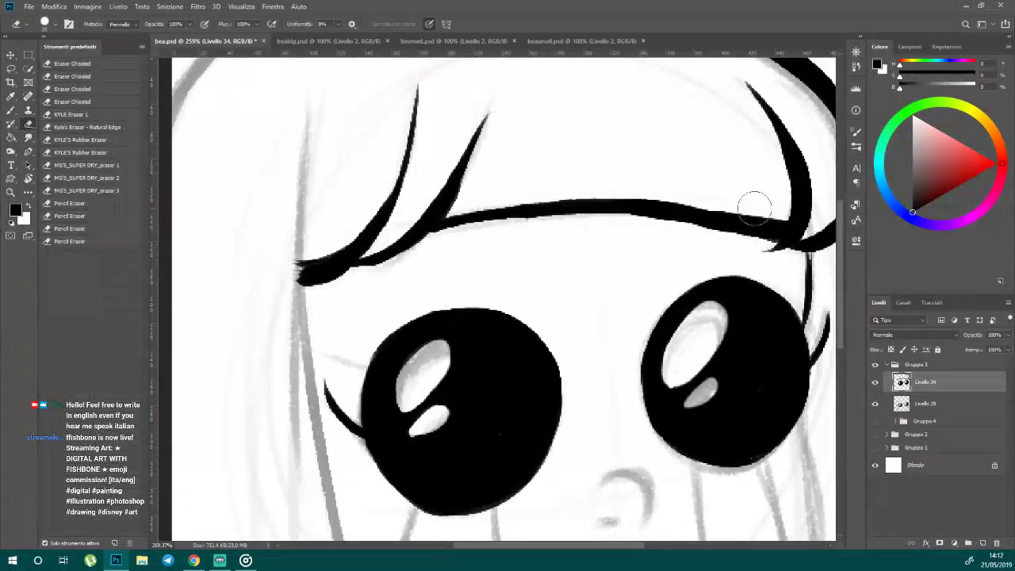
pyautogui.moveTo(779, 209)
pyautogui.mouseDown()
pyautogui.moveTo(780, 221)
pyautogui.moveTo(769, 219)
pyautogui.mouseUp()
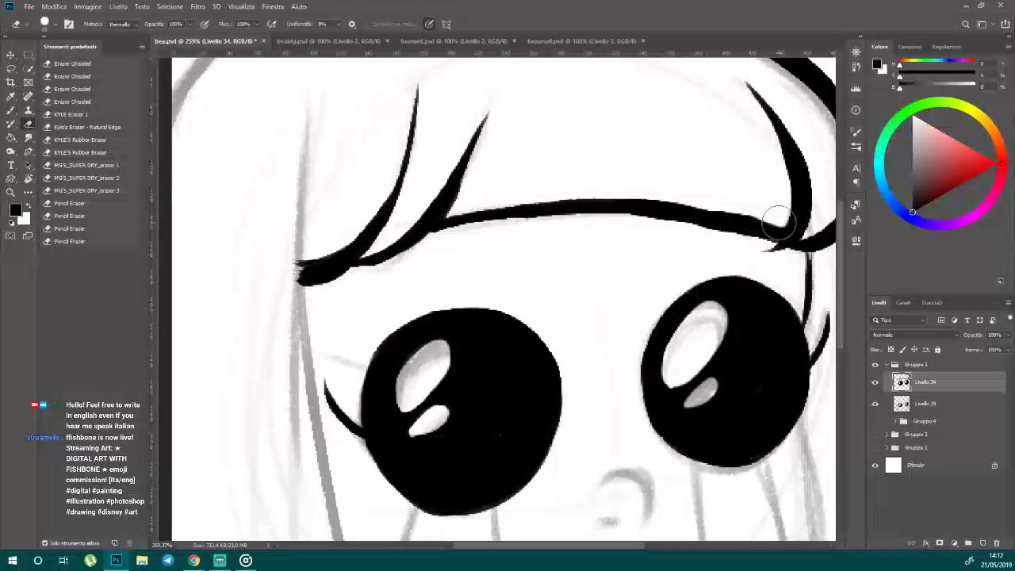
pyautogui.moveTo(777, 221); pyautogui.dragTo(578, 213)
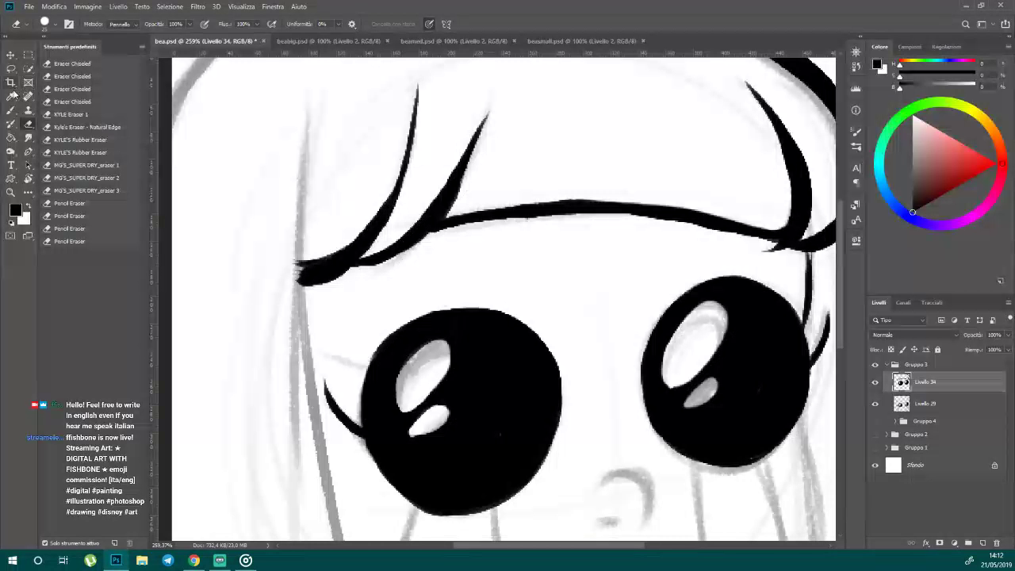
# - Ink the nose as a curved arc with a small nostril mark, and the wavy sad mouth below it
pyautogui.click(11, 110)
pyautogui.scroll(-3, 327, 321)
pyautogui.scroll(-1, 513, 439)
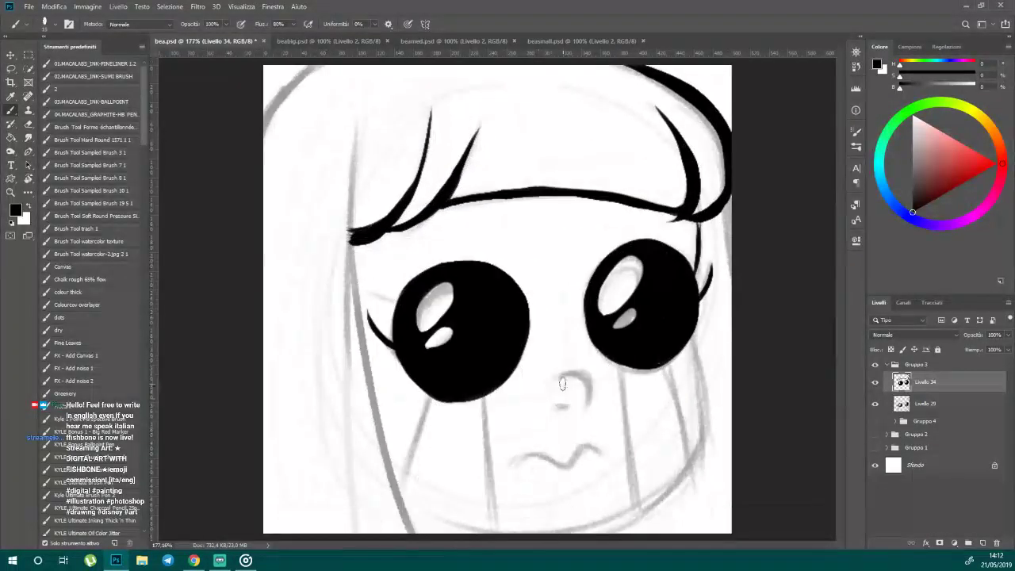
pyautogui.moveTo(560, 376); pyautogui.dragTo(591, 406)
pyautogui.hotkey('ctrl', 'z')
pyautogui.moveTo(555, 378); pyautogui.dragTo(590, 402)
pyautogui.moveTo(601, 450)
pyautogui.mouseDown()
pyautogui.moveTo(567, 466)
pyautogui.moveTo(533, 456)
pyautogui.moveTo(565, 462)
pyautogui.mouseUp()
pyautogui.hotkey('ctrl', 'z')
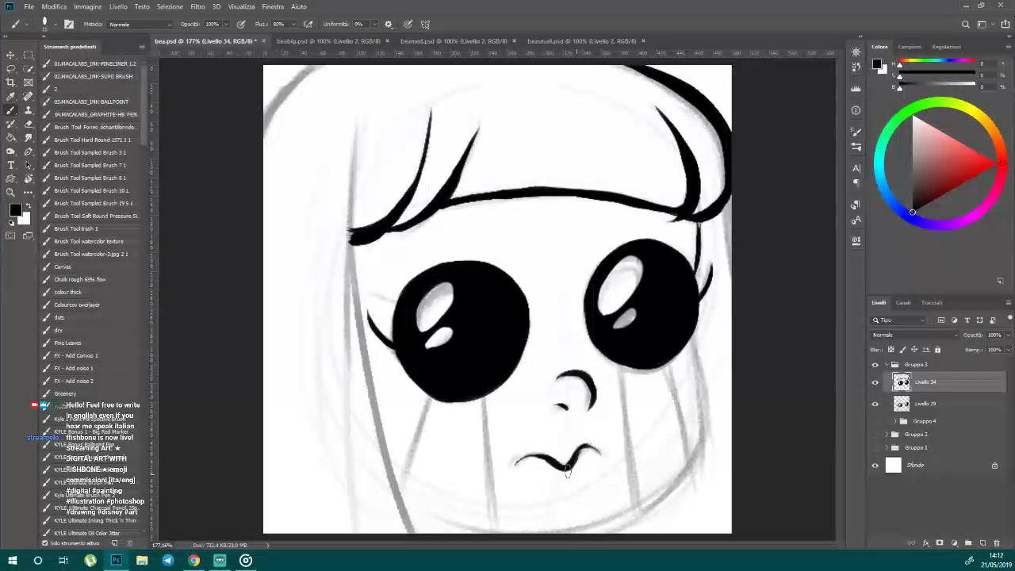
pyautogui.scroll(4, 496, 307)
pyautogui.scroll(-4, 495, 307)
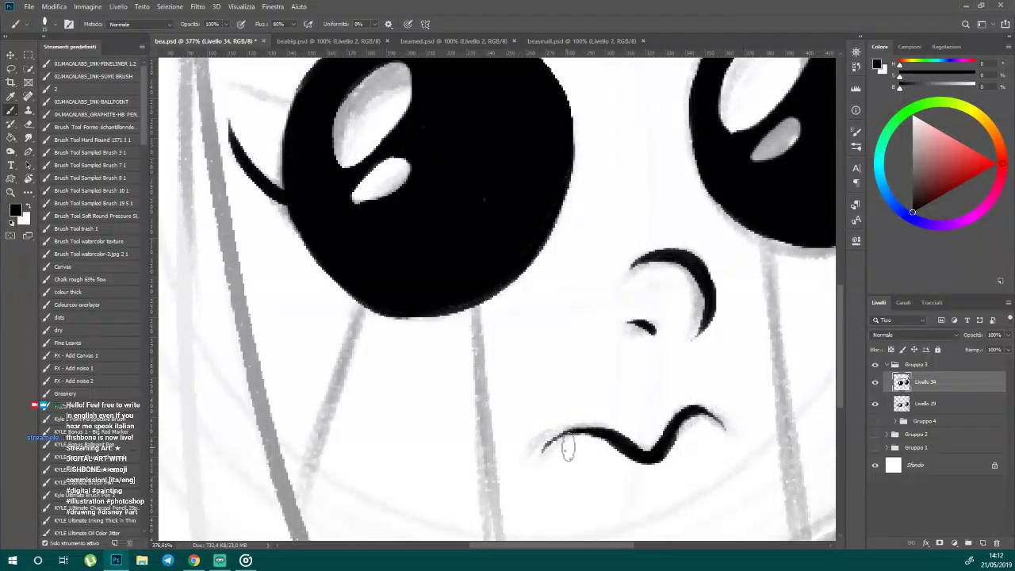
# - Ink the right-hand cheek contour from the eye's outer edge down to where the jaw starts curving inward
pyautogui.scroll(-1, 451, 275)
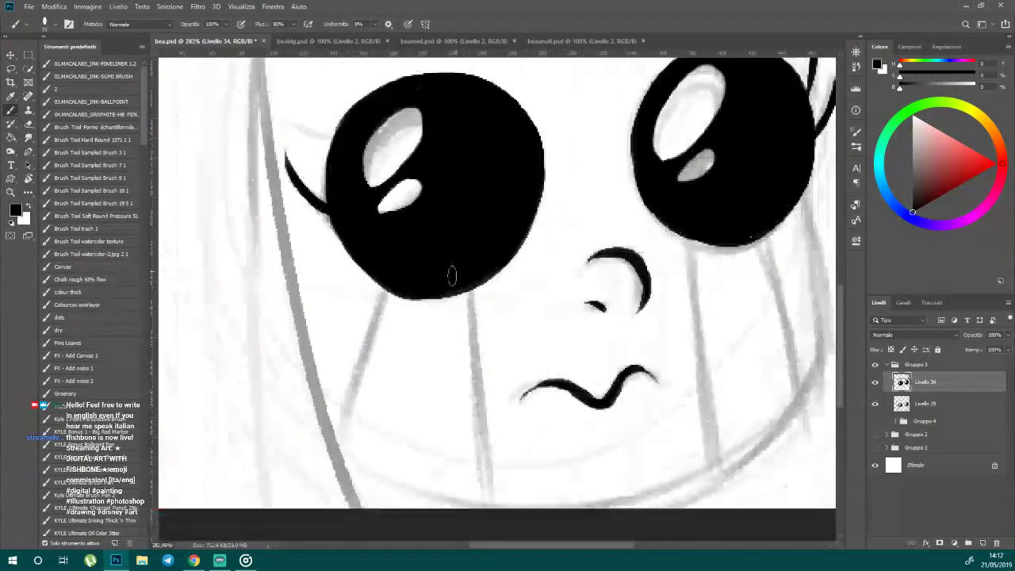
pyautogui.scroll(-1, 451, 275)
pyautogui.moveTo(718, 207); pyautogui.dragTo(730, 306)
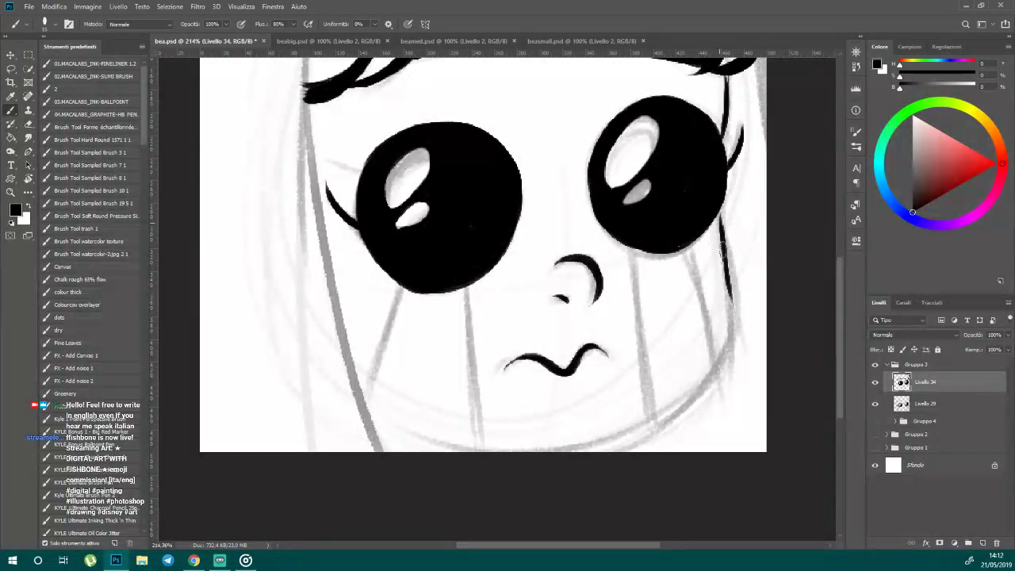
pyautogui.moveTo(722, 248); pyautogui.dragTo(735, 334)
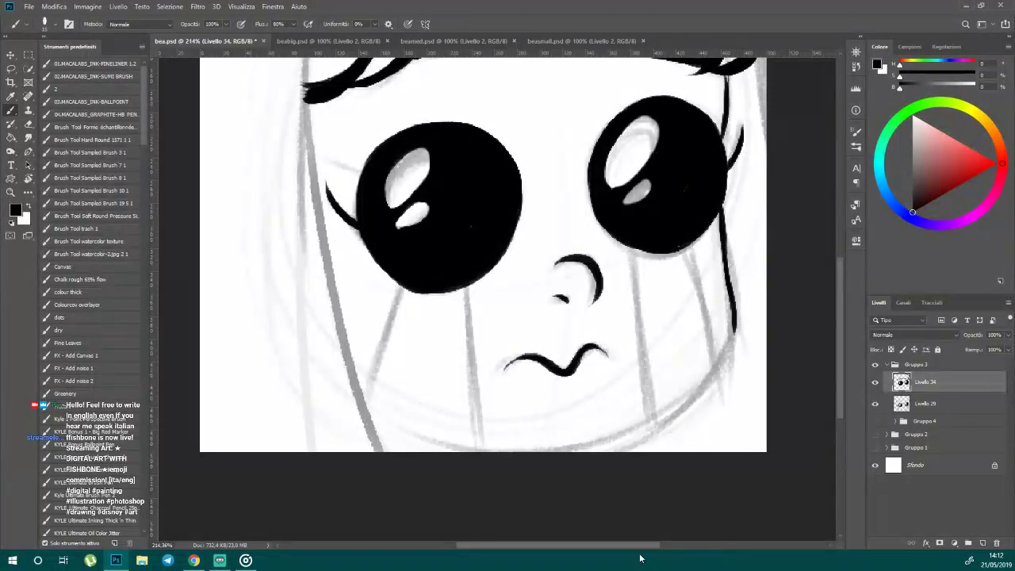
pyautogui.moveTo(734, 317); pyautogui.dragTo(717, 358)
# - Ink the two edges of the tear stream running down from the right-hand eye toward the jaw
pyautogui.moveTo(688, 257); pyautogui.dragTo(721, 364)
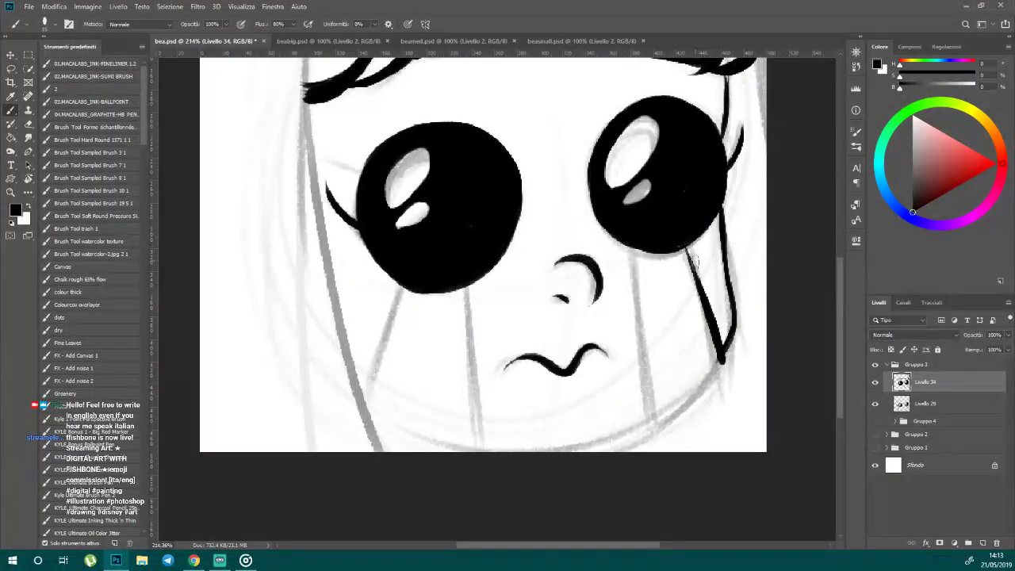
pyautogui.hotkey('ctrl', 'z')
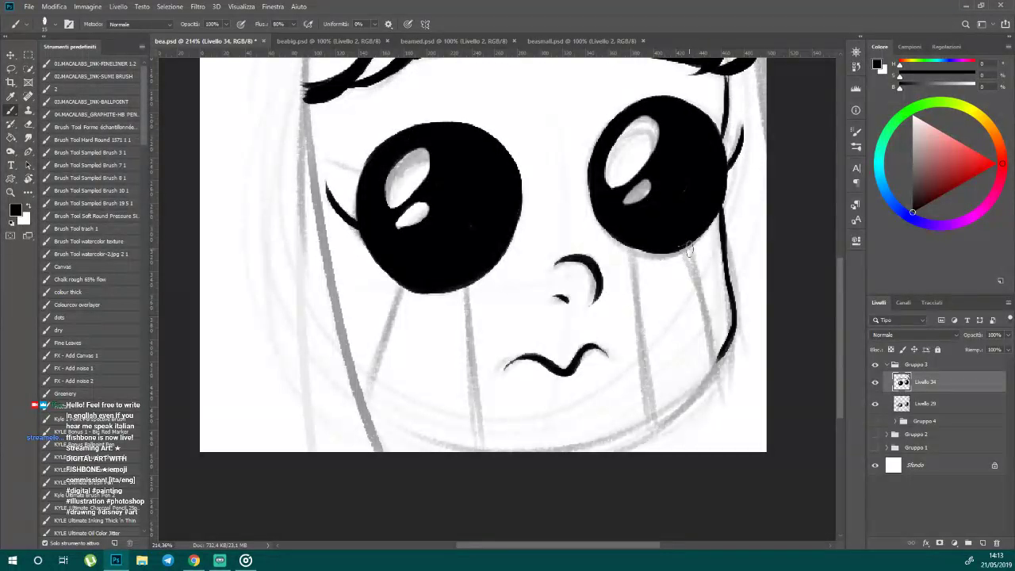
pyautogui.moveTo(687, 237); pyautogui.dragTo(716, 361)
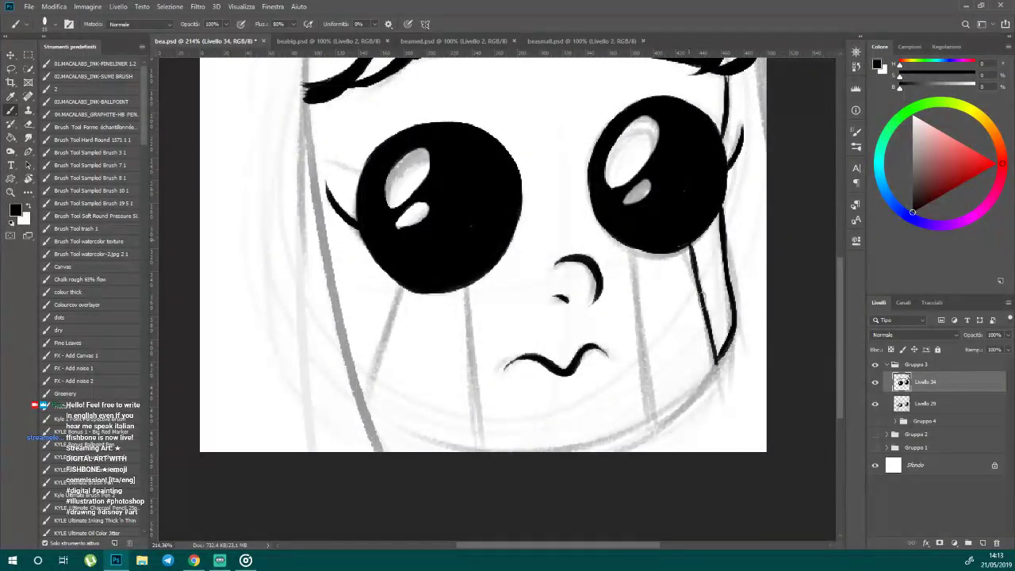
pyautogui.moveTo(632, 247); pyautogui.dragTo(646, 434)
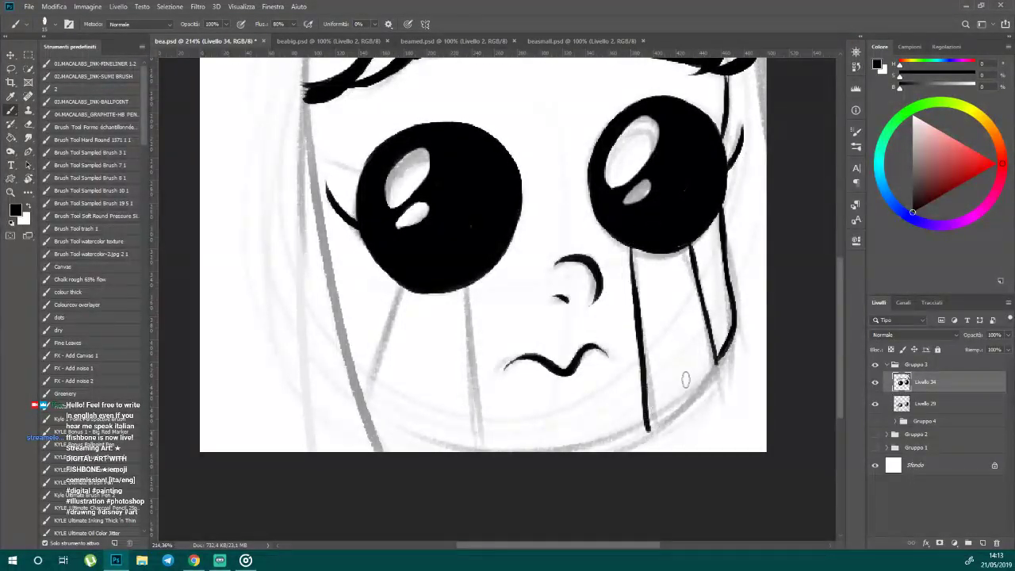
# - Ink the jawline from the right-hand cheek down to the canvas's bottom edge and thicken the tear lines meeting it
pyautogui.moveTo(726, 353)
pyautogui.mouseDown()
pyautogui.moveTo(627, 443)
pyautogui.moveTo(577, 451)
pyautogui.mouseUp()
pyautogui.moveTo(632, 250); pyautogui.dragTo(647, 432)
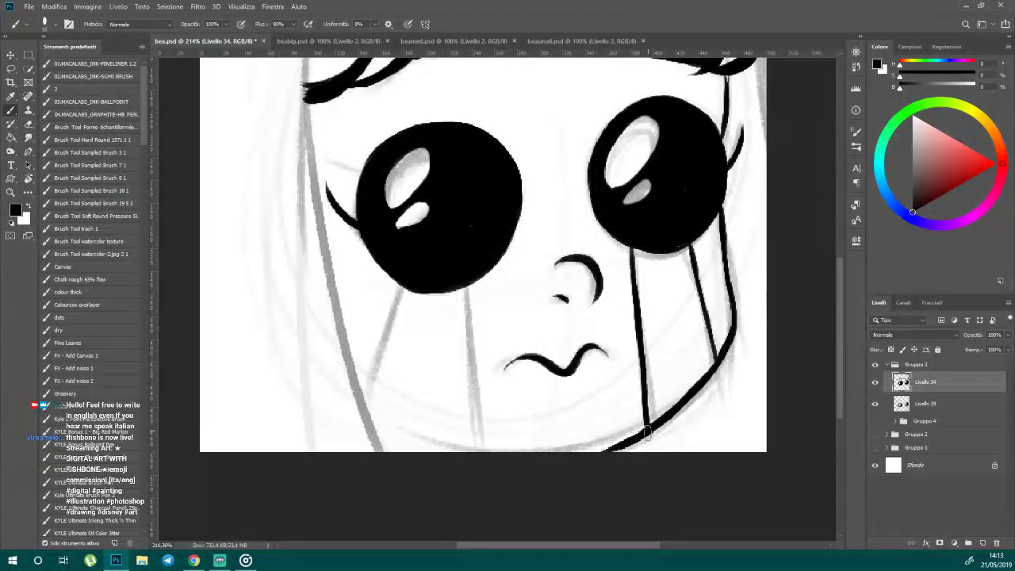
pyautogui.moveTo(715, 365)
pyautogui.mouseDown()
pyautogui.moveTo(681, 225)
pyautogui.moveTo(713, 372)
pyautogui.mouseUp()
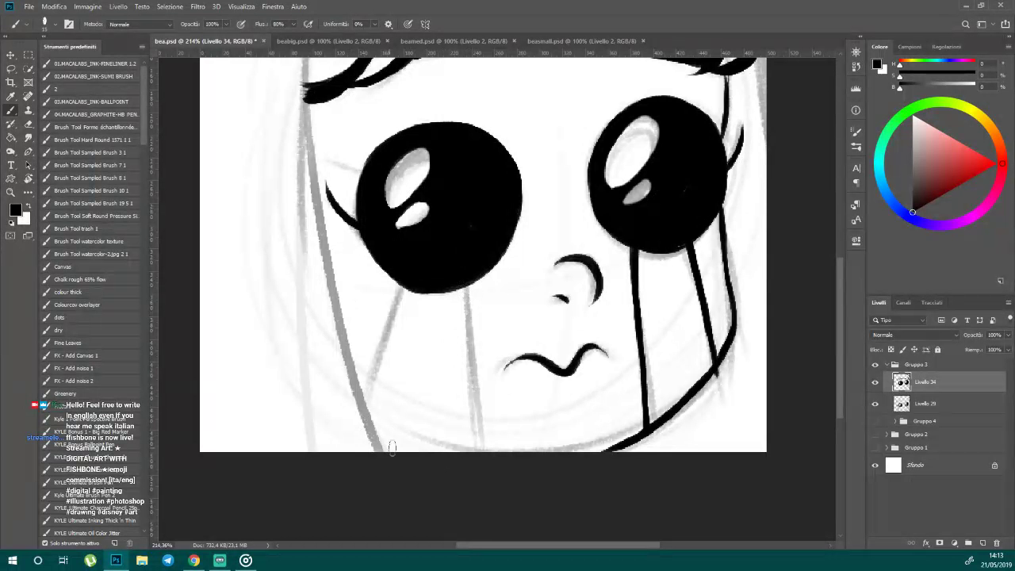
# - Ink the long side hair line from above the fringe past the left-hand eye to the canvas's bottom edge, reinforcing its upper end
pyautogui.moveTo(374, 435); pyautogui.dragTo(422, 457)
pyautogui.hotkey('ctrl', 'z')
pyautogui.scroll(-3, 297, 213)
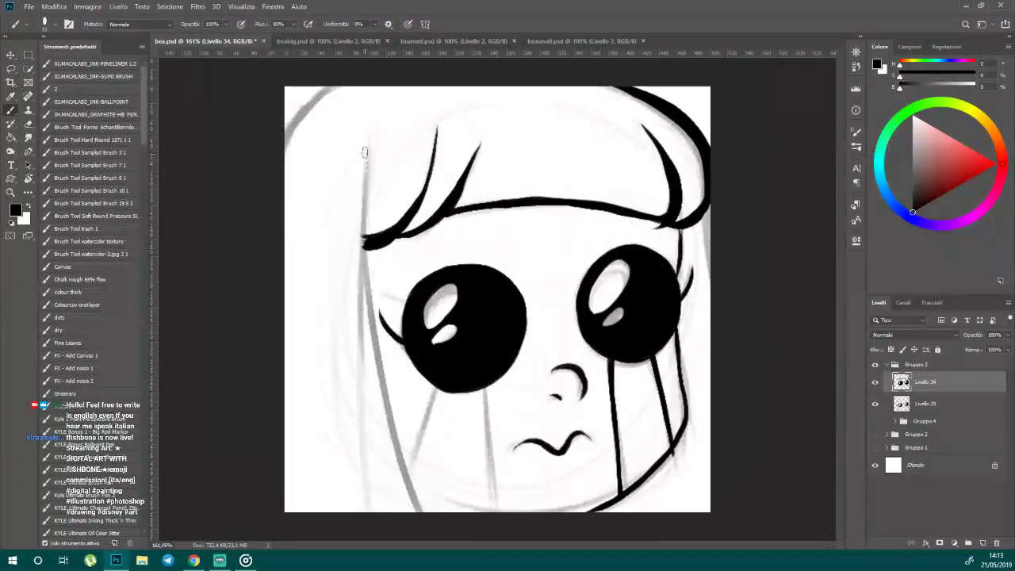
pyautogui.moveTo(365, 152)
pyautogui.mouseDown()
pyautogui.moveTo(369, 302)
pyautogui.moveTo(431, 497)
pyautogui.moveTo(471, 559)
pyautogui.mouseUp()
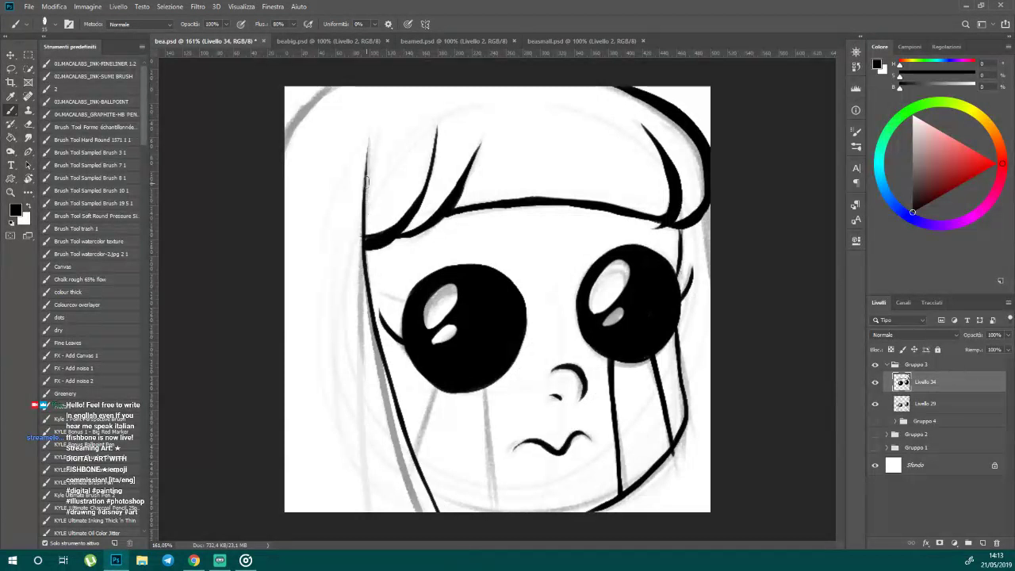
pyautogui.moveTo(367, 144); pyautogui.dragTo(361, 224)
pyautogui.hotkey('ctrl', 'z')
pyautogui.moveTo(367, 138); pyautogui.dragTo(365, 211)
# - Thicken the long side hair line beside the left-hand eye, widening it toward the canvas's bottom edge
pyautogui.moveTo(365, 159)
pyautogui.mouseDown()
pyautogui.moveTo(393, 389)
pyautogui.moveTo(451, 528)
pyautogui.mouseUp()
pyautogui.moveTo(376, 295)
pyautogui.mouseDown()
pyautogui.moveTo(379, 337)
pyautogui.moveTo(435, 511)
pyautogui.mouseUp()
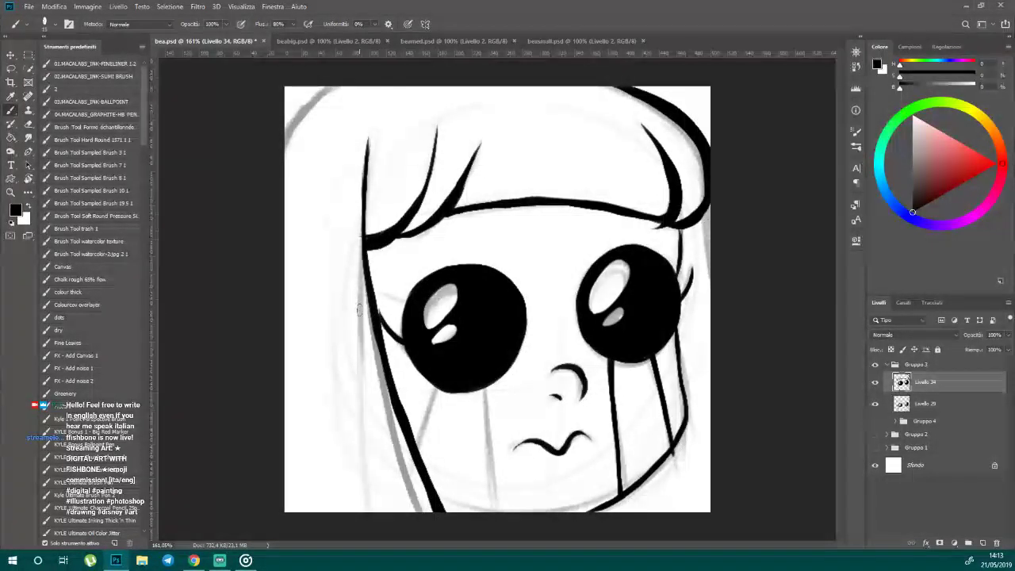
pyautogui.hotkey('ctrl', 'z')
pyautogui.moveTo(365, 255)
pyautogui.mouseDown()
pyautogui.moveTo(385, 374)
pyautogui.moveTo(449, 528)
pyautogui.mouseUp()
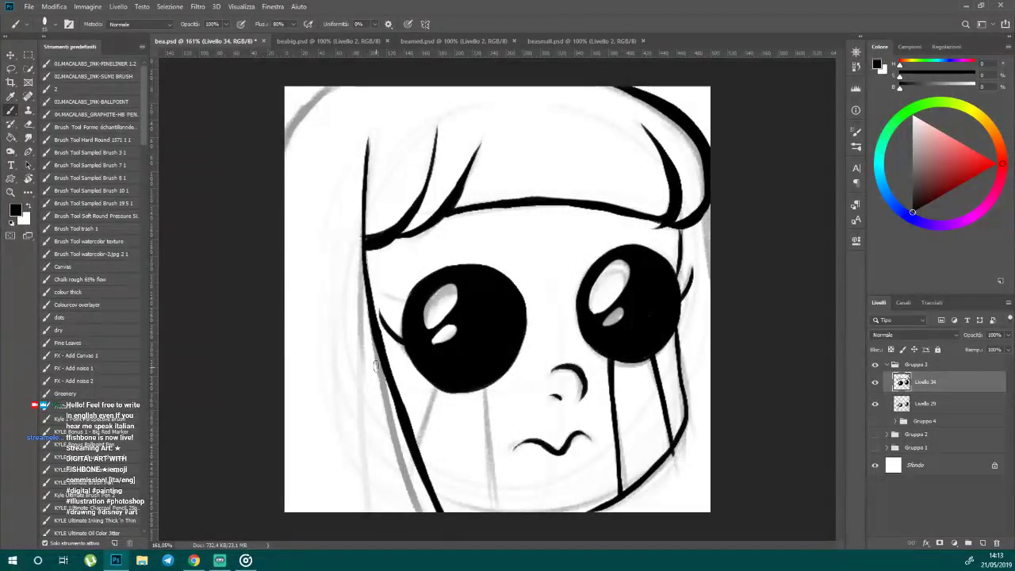
pyautogui.moveTo(376, 364); pyautogui.dragTo(449, 545)
# - Ink the head outline across the canvas's upper-left corner and a short hair strand below the fringe at the right-hand edge
pyautogui.moveTo(338, 81); pyautogui.dragTo(285, 145)
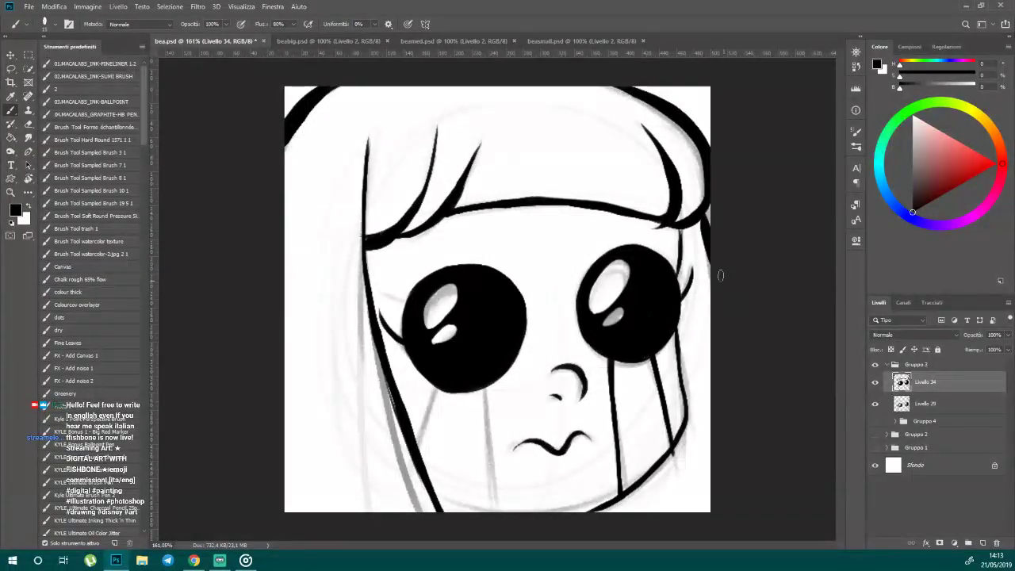
pyautogui.moveTo(658, 80); pyautogui.dragTo(718, 296)
pyautogui.hotkey('ctrl', 'z')
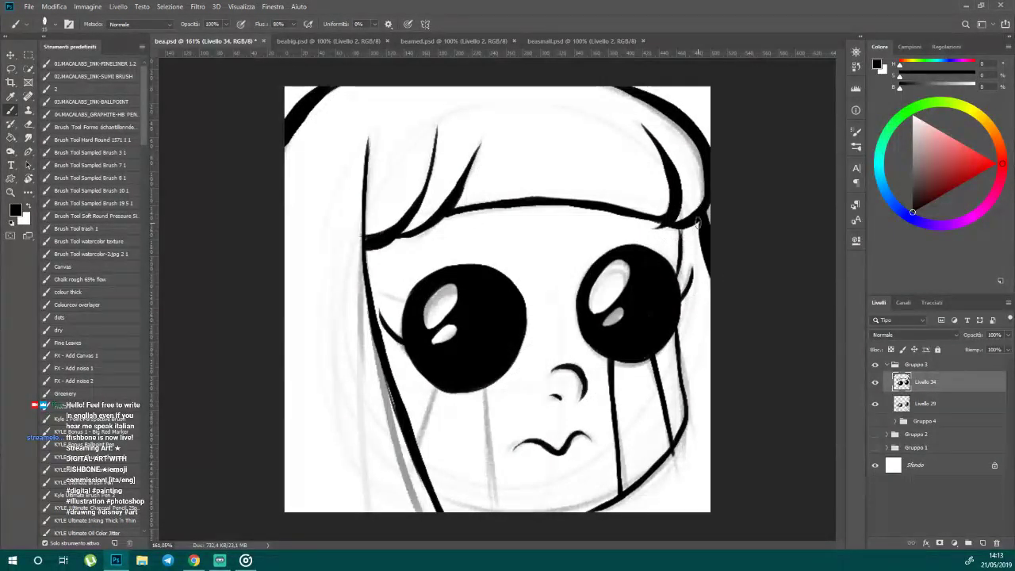
pyautogui.moveTo(698, 215)
pyautogui.mouseDown()
pyautogui.moveTo(727, 287)
pyautogui.moveTo(717, 326)
pyautogui.mouseUp()
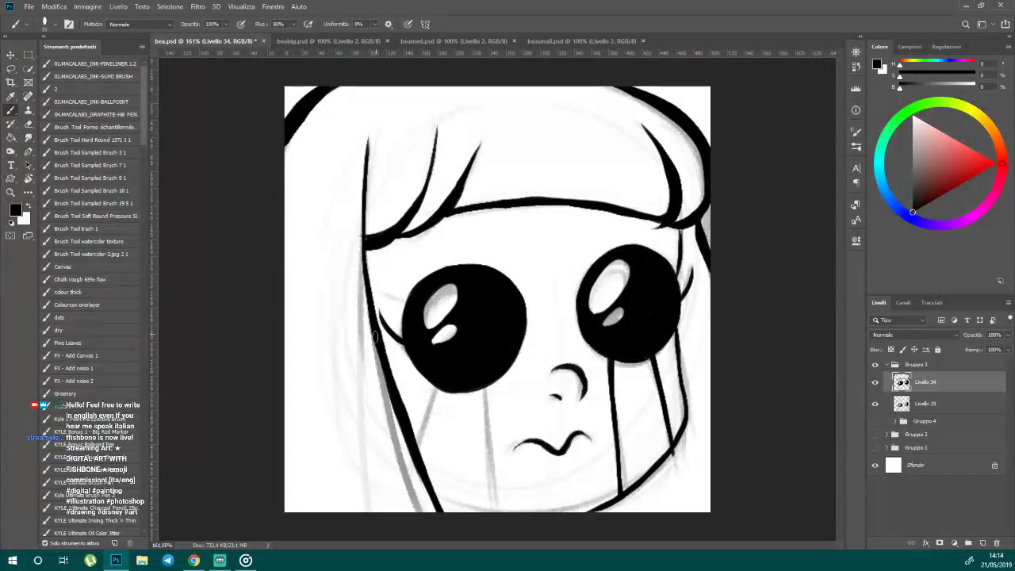
# - Broaden and fill the lower end of the long side hair line where it meets the canvas's bottom edge
pyautogui.scroll(2, 377, 369)
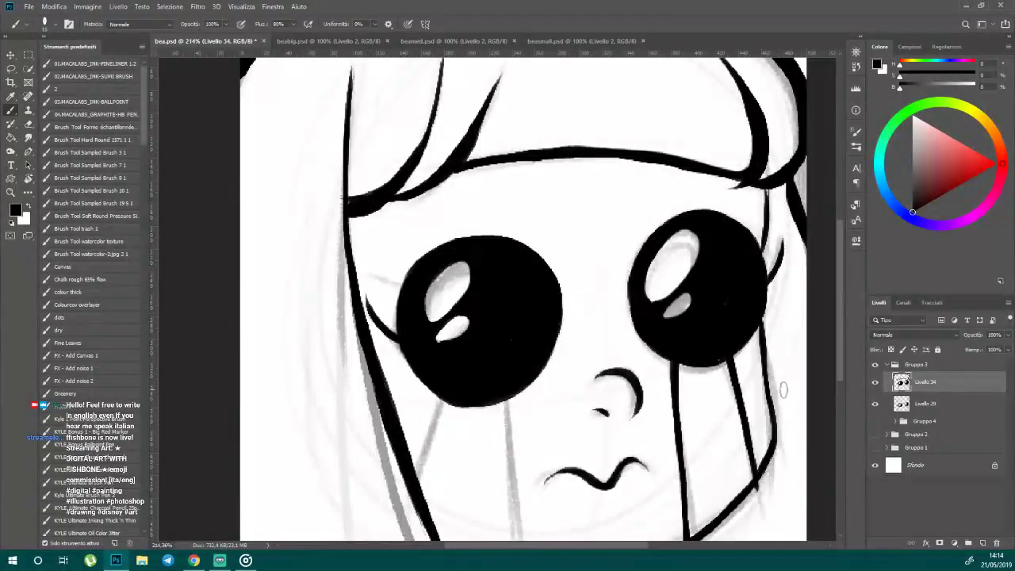
pyautogui.scroll(-5, 453, 402)
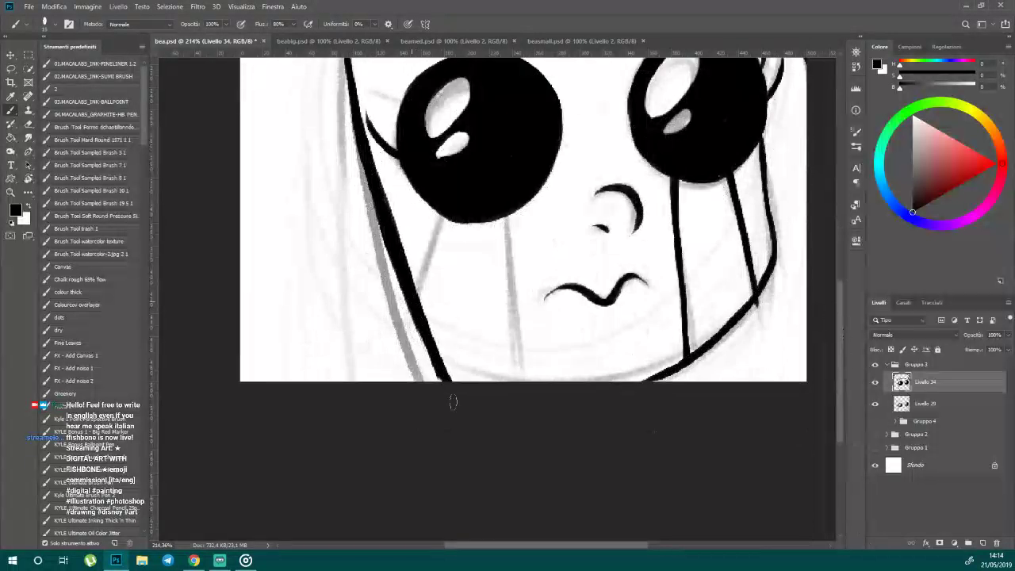
pyautogui.moveTo(415, 315); pyautogui.dragTo(436, 383)
pyautogui.moveTo(424, 298); pyautogui.dragTo(460, 387)
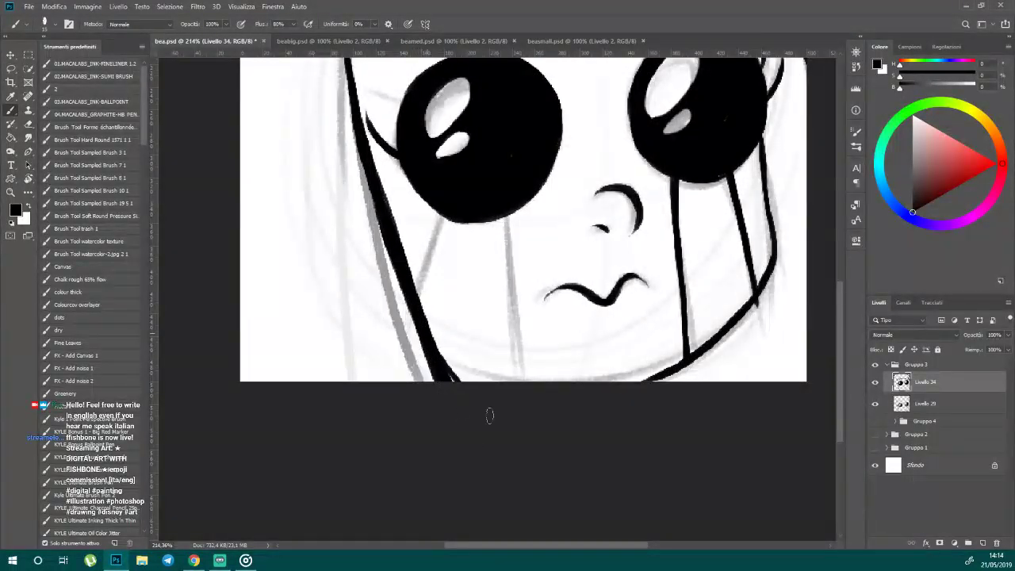
pyautogui.click(29, 124)
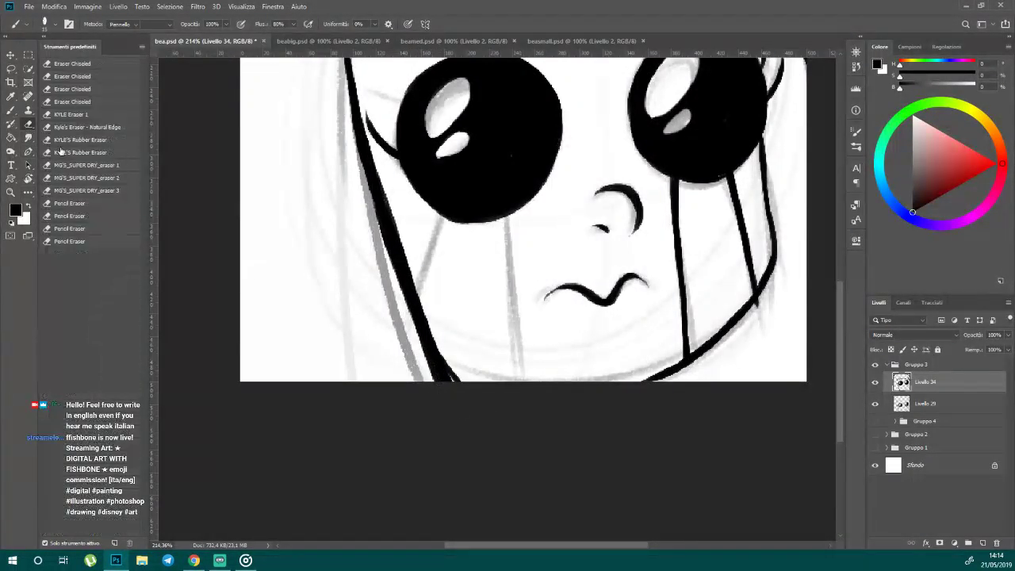
pyautogui.press('b')
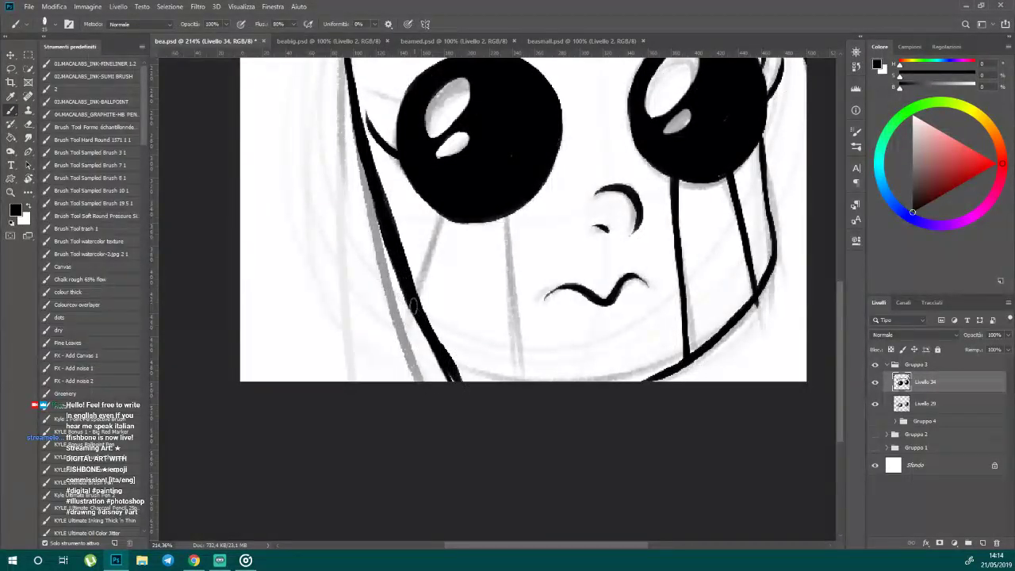
# - Redo the lower end of the long side hair line, widening it evenly down to the canvas's bottom edge
pyautogui.hotkey('ctrl', 'z')
pyautogui.moveTo(399, 268); pyautogui.dragTo(433, 353)
pyautogui.moveTo(408, 286); pyautogui.dragTo(463, 379)
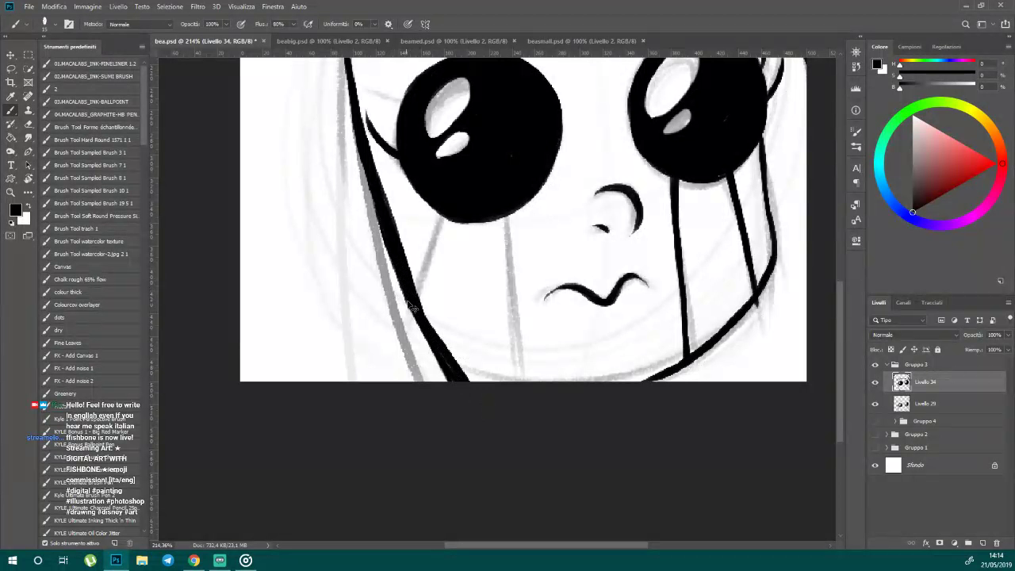
pyautogui.hotkey('ctrl', 'z')
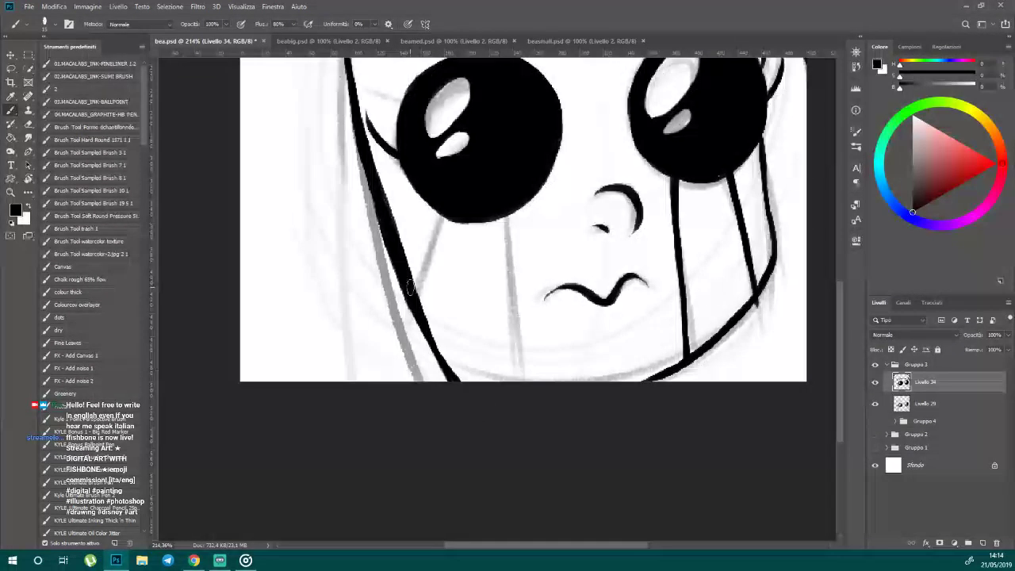
pyautogui.moveTo(410, 287); pyautogui.dragTo(464, 384)
pyautogui.moveTo(404, 268)
pyautogui.mouseDown()
pyautogui.moveTo(479, 396)
pyautogui.moveTo(478, 428)
pyautogui.mouseUp()
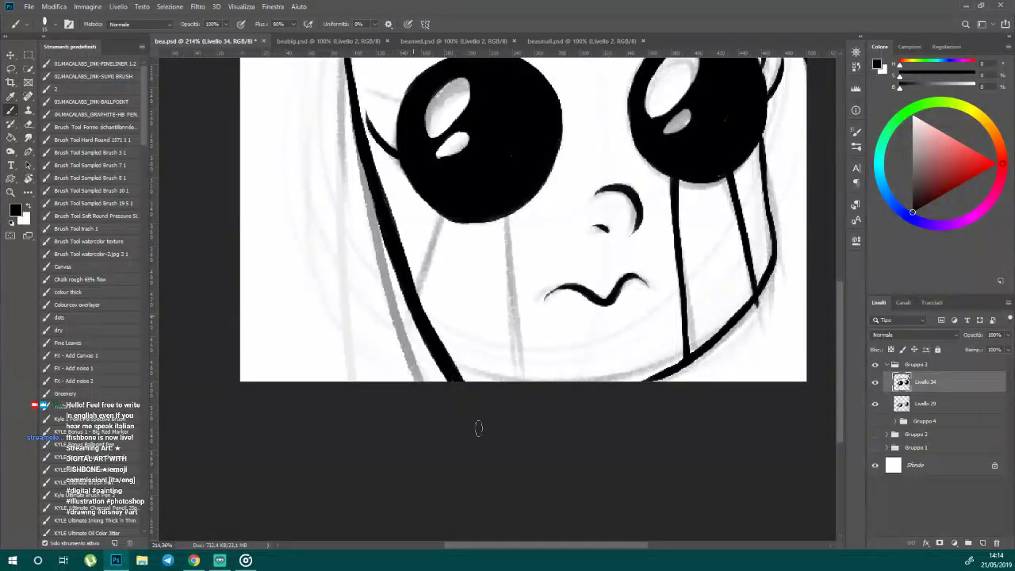
pyautogui.scroll(-4, 294, 381)
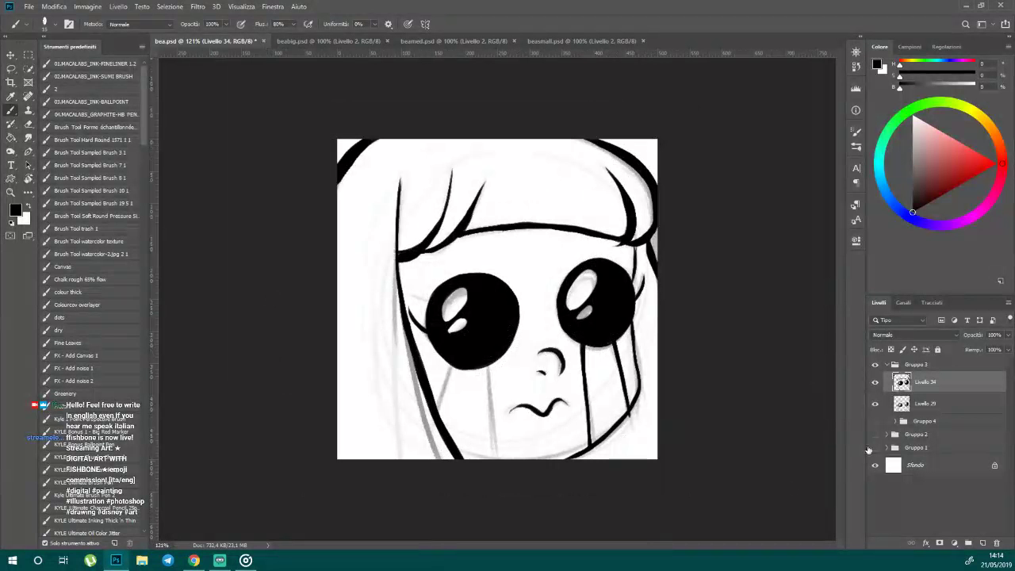
pyautogui.scroll(3, 497, 299)
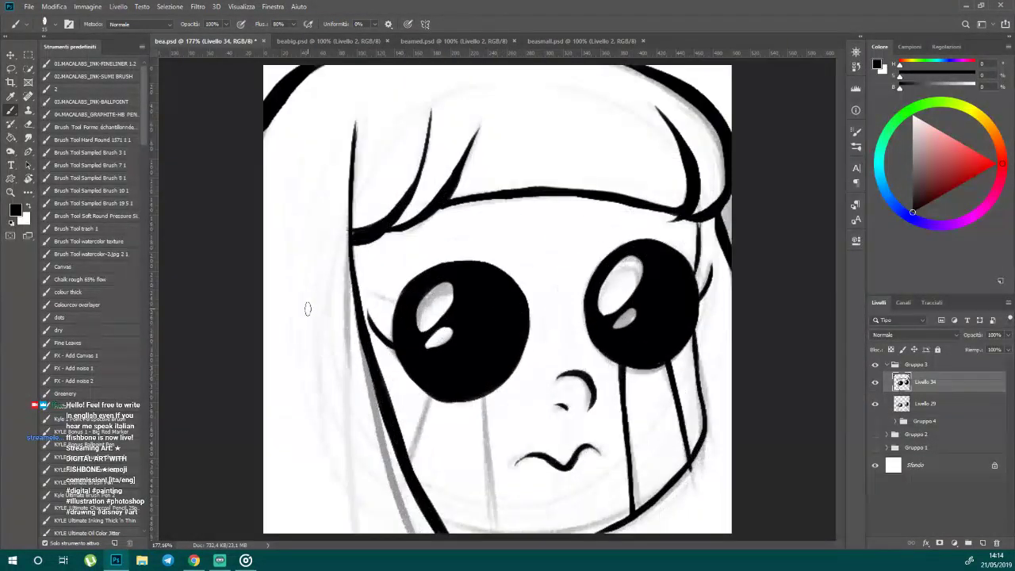
pyautogui.scroll(4, 448, 333)
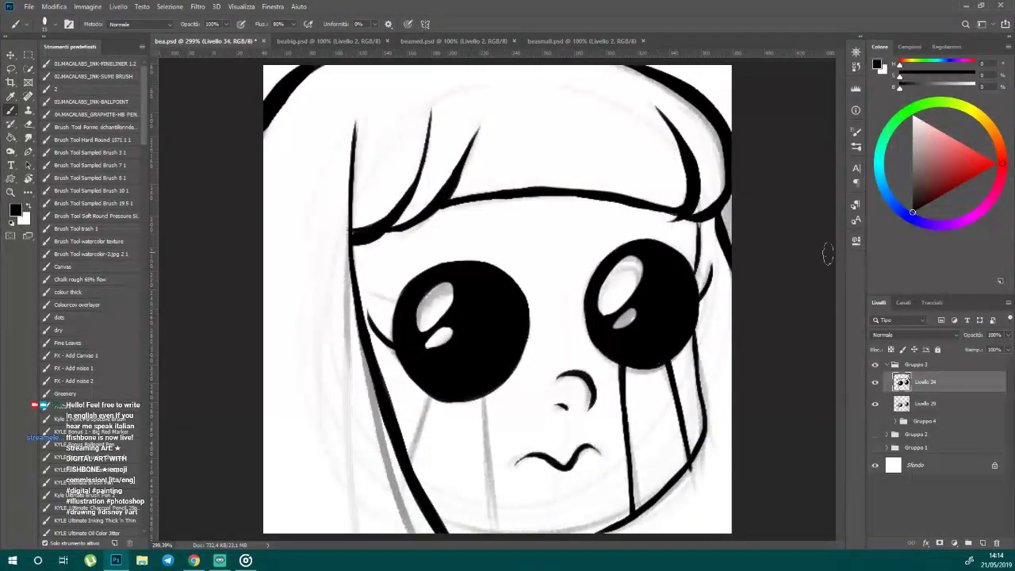
pyautogui.scroll(-3, 507, 248)
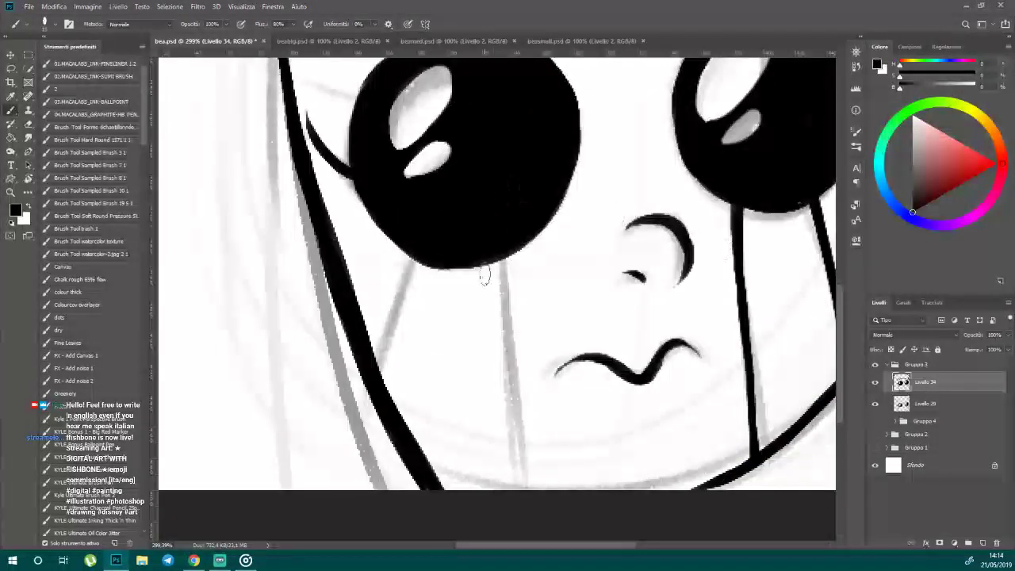
pyautogui.scroll(1, 484, 275)
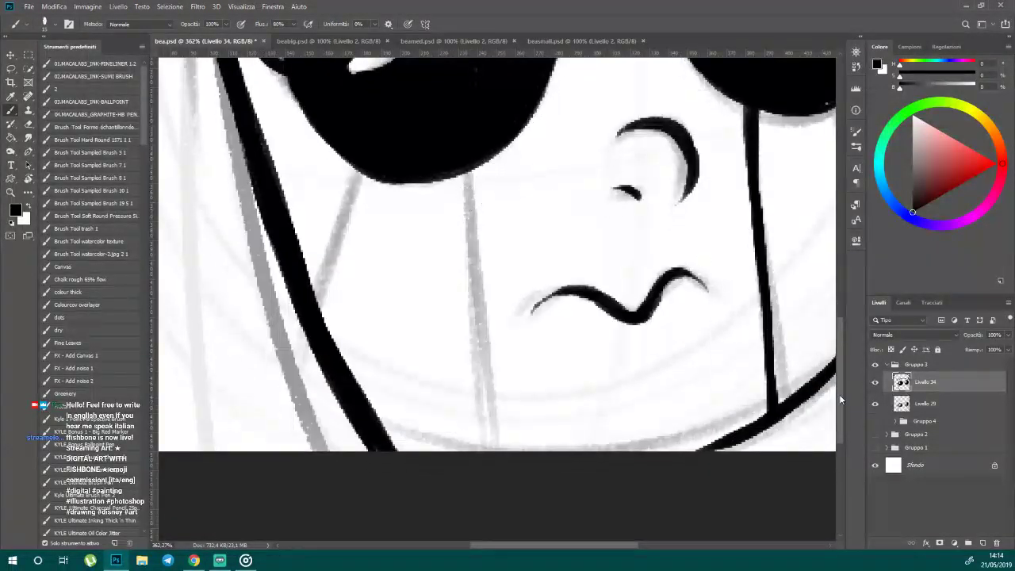
pyautogui.scroll(-1, 838, 394)
pyautogui.moveTo(467, 130); pyautogui.dragTo(500, 420)
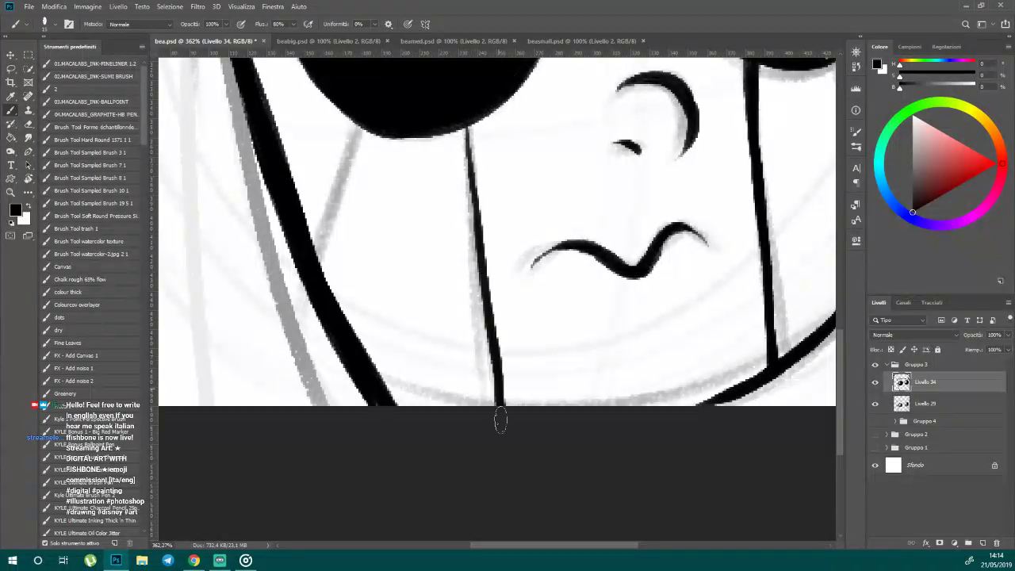
pyautogui.moveTo(468, 119); pyautogui.dragTo(504, 414)
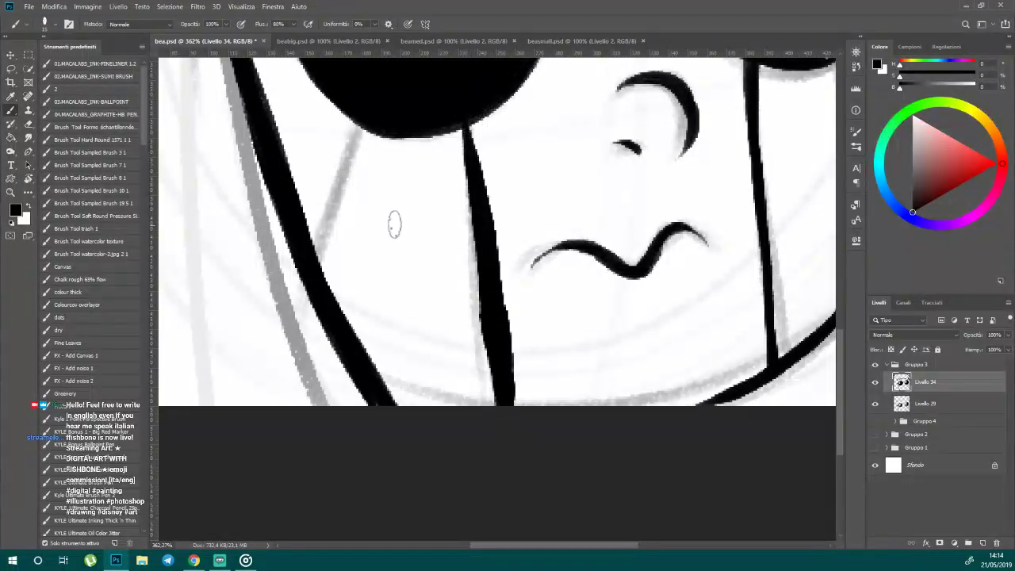
pyautogui.hotkey('ctrl', 'z')
pyautogui.hotkey('ctrl', 'z')
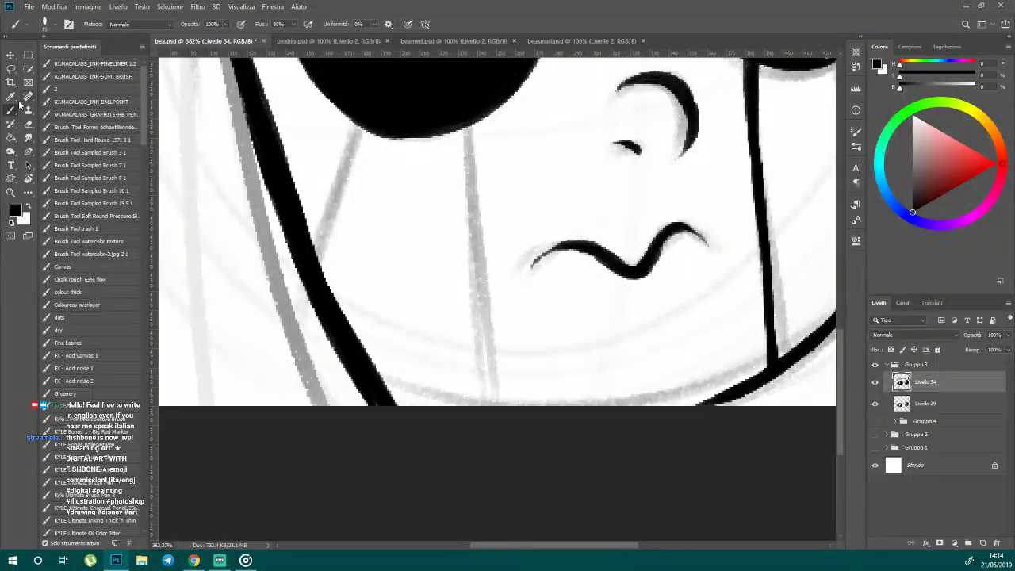
pyautogui.moveTo(466, 128); pyautogui.dragTo(489, 370)
pyautogui.hotkey('ctrl', 'z')
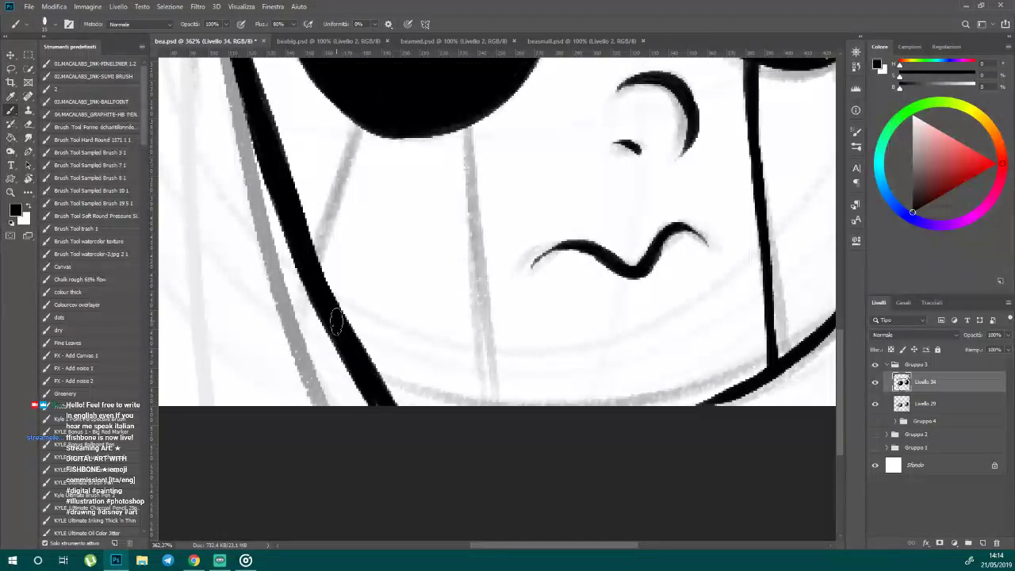
# - Ink both tear lines below the left-hand eye, one to the bottom edge and one to the hair line, thickening the longer one
pyautogui.moveTo(466, 129); pyautogui.dragTo(500, 400)
pyautogui.moveTo(466, 131)
pyautogui.mouseDown()
pyautogui.moveTo(500, 386)
pyautogui.moveTo(467, 116)
pyautogui.moveTo(470, 183)
pyautogui.mouseUp()
pyautogui.moveTo(463, 111); pyautogui.dragTo(477, 261)
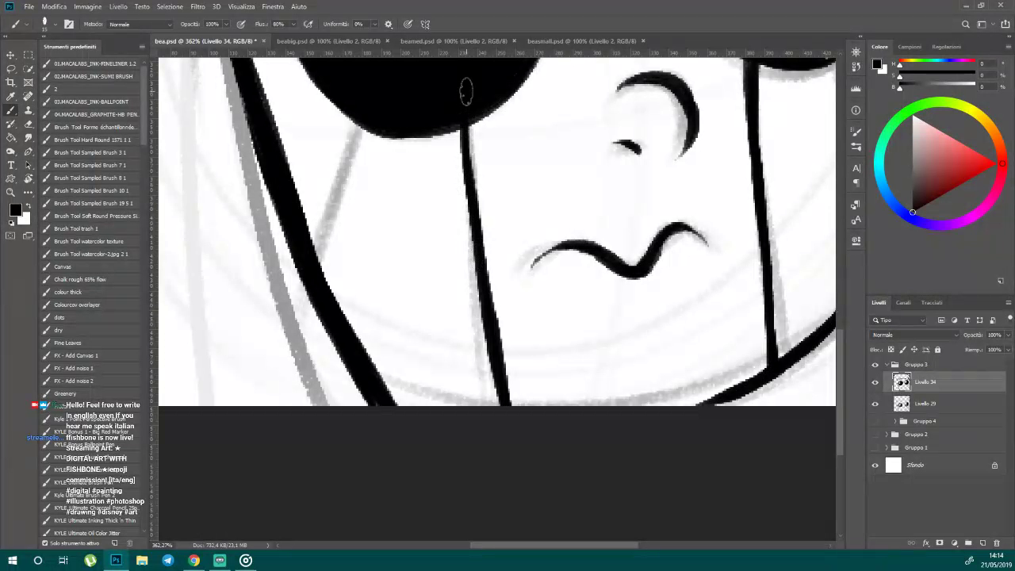
pyautogui.moveTo(365, 115)
pyautogui.mouseDown()
pyautogui.moveTo(317, 268)
pyautogui.moveTo(341, 156)
pyautogui.moveTo(315, 323)
pyautogui.mouseUp()
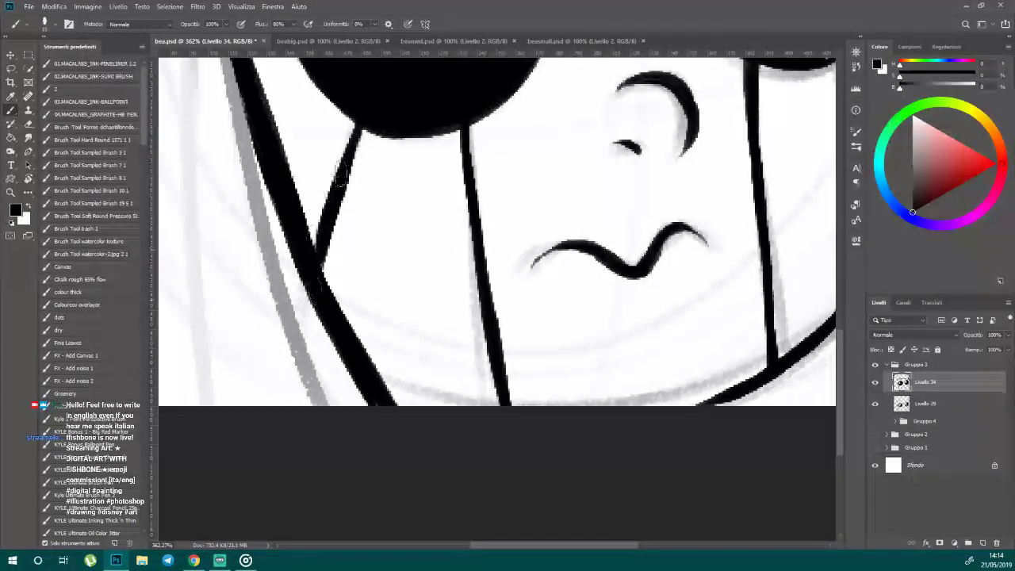
pyautogui.moveTo(475, 294)
pyautogui.mouseDown()
pyautogui.moveTo(500, 390)
pyautogui.moveTo(500, 446)
pyautogui.mouseUp()
pyautogui.moveTo(493, 338); pyautogui.dragTo(510, 478)
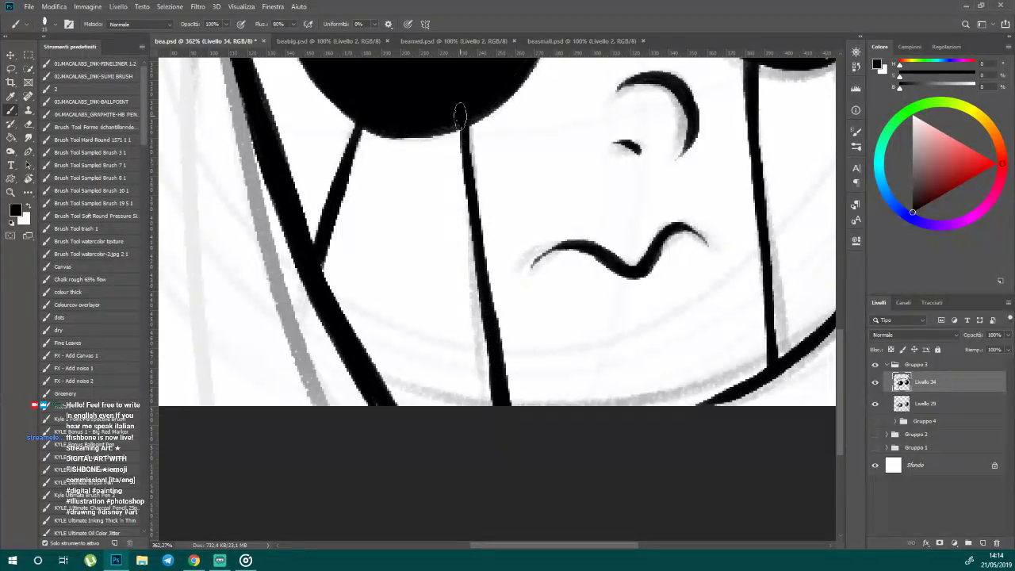
pyautogui.moveTo(459, 117); pyautogui.dragTo(466, 219)
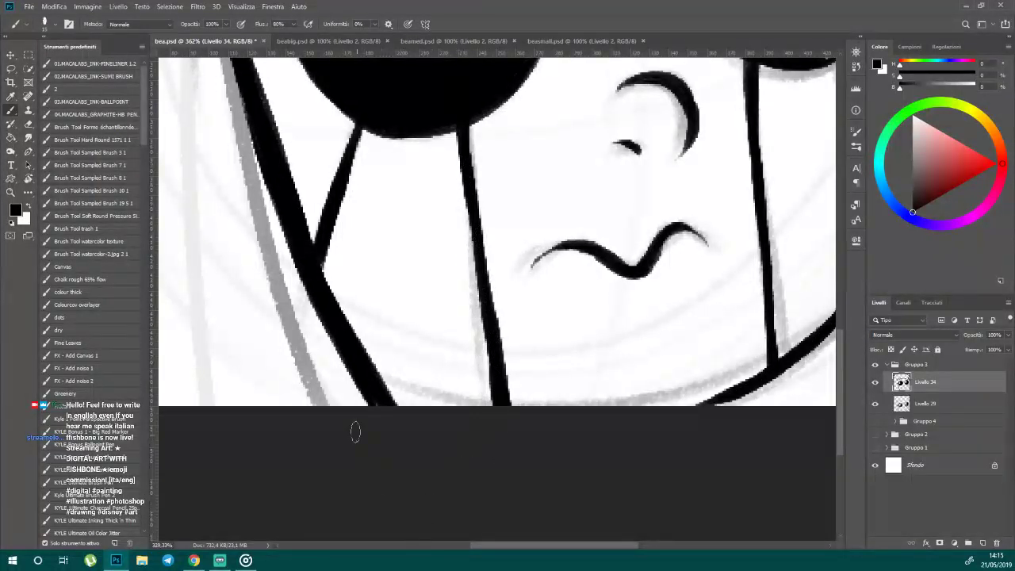
# - Erase the tear line's overshoot past the jaw below the right-hand eye with a 4 px eraser
pyautogui.scroll(-5, 355, 428)
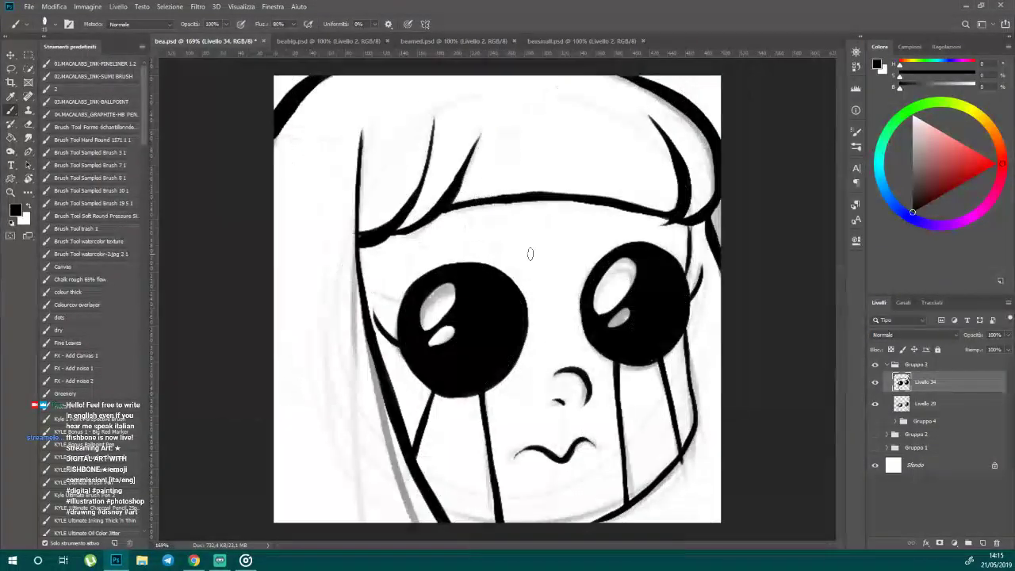
pyautogui.click(28, 124)
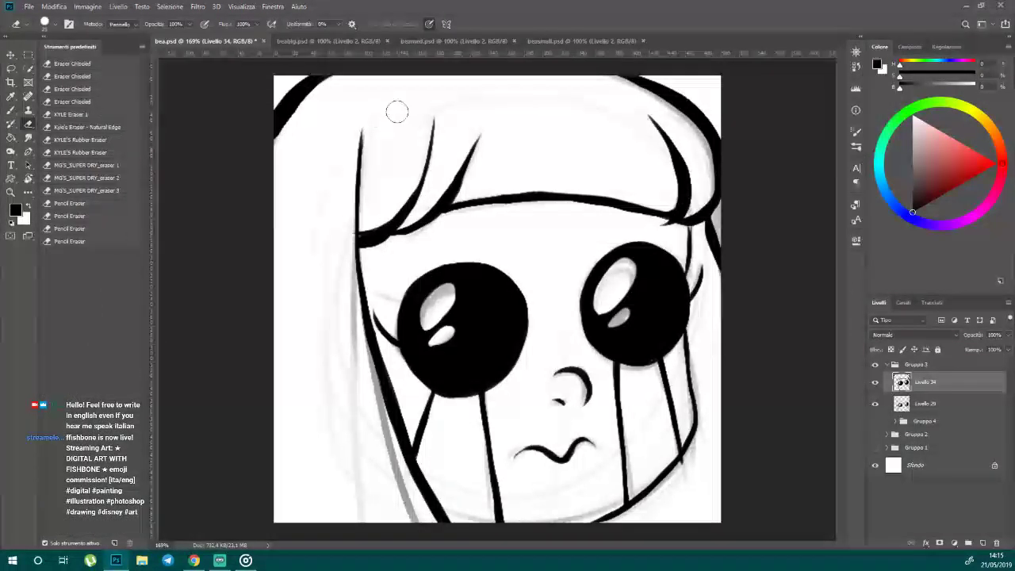
pyautogui.scroll(5, 611, 183)
pyautogui.moveTo(839, 254); pyautogui.dragTo(839, 394)
pyautogui.moveTo(586, 545); pyautogui.dragTo(631, 545)
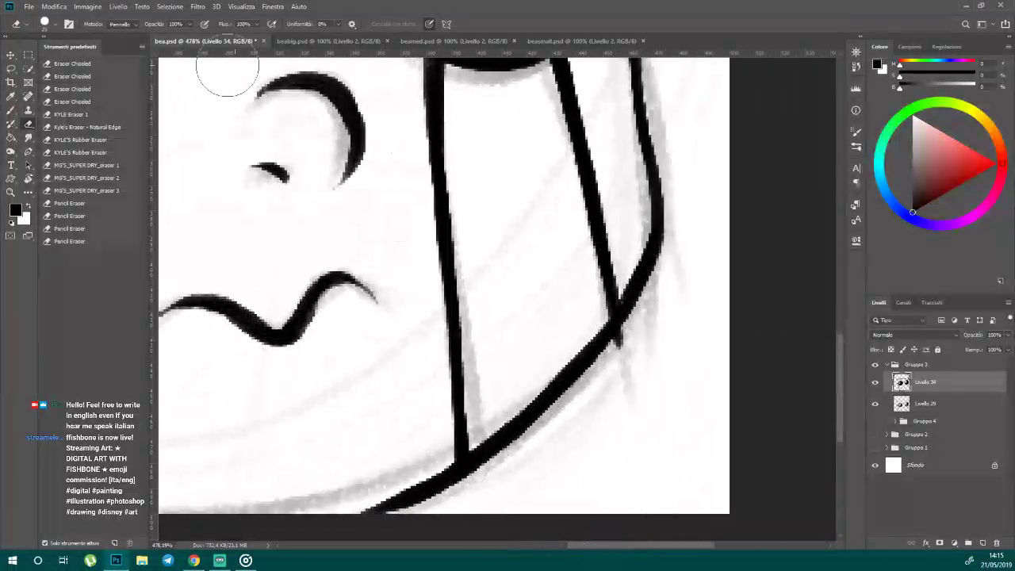
pyautogui.click(49, 23)
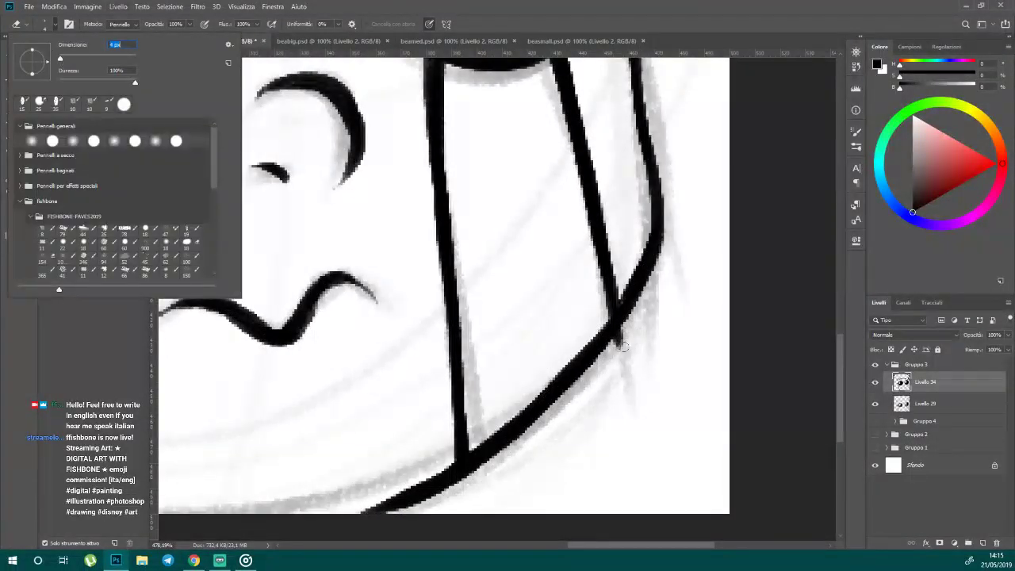
pyautogui.press('Return')
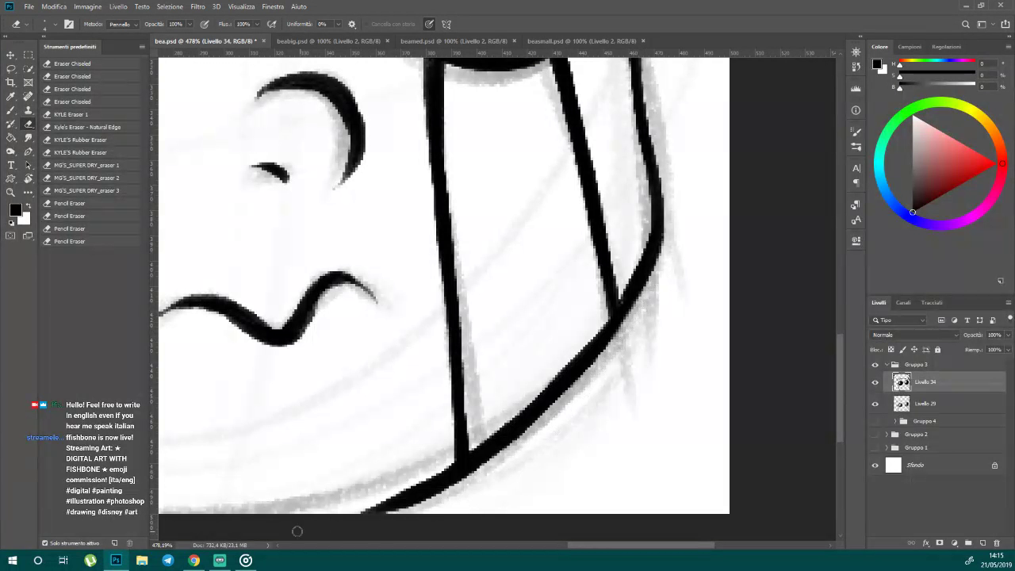
# - Hide the sketch layer Livello 29 and thicken the face outline beside the right-hand eye, along cheek and jaw to the canvas's bottom edge
pyautogui.scroll(-3, 341, 307)
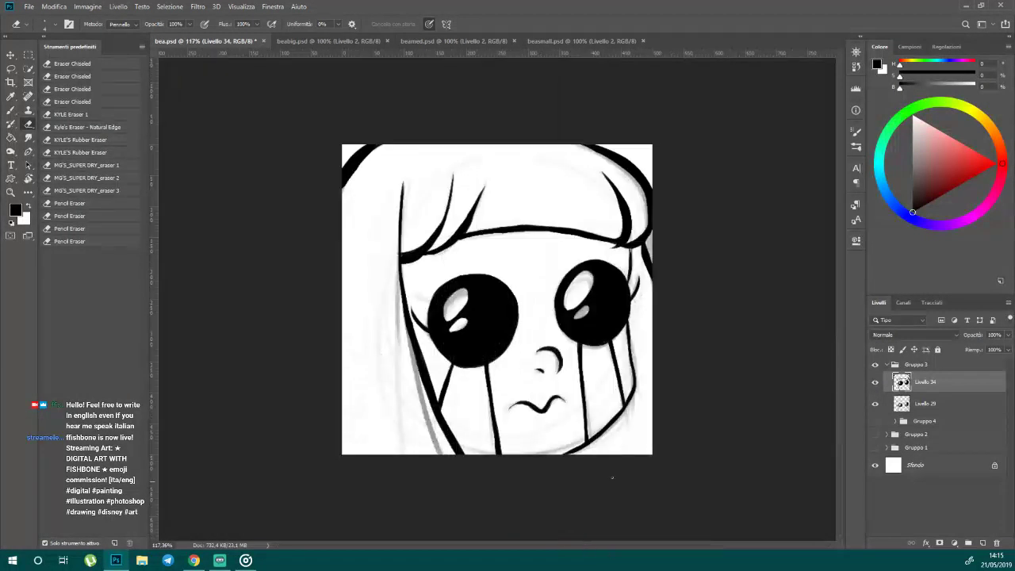
pyautogui.click(874, 404)
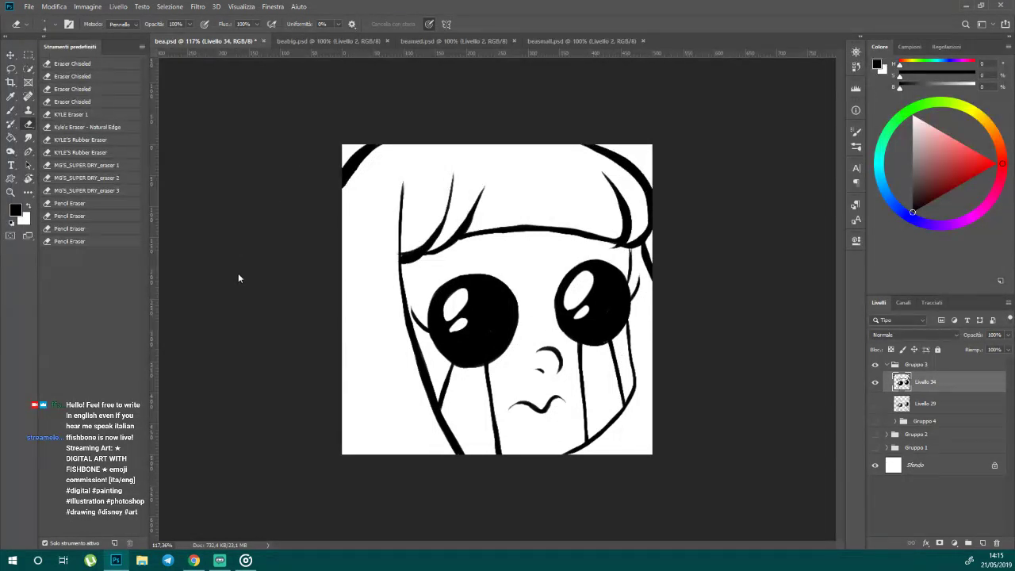
pyautogui.click(10, 110)
pyautogui.scroll(6, 571, 333)
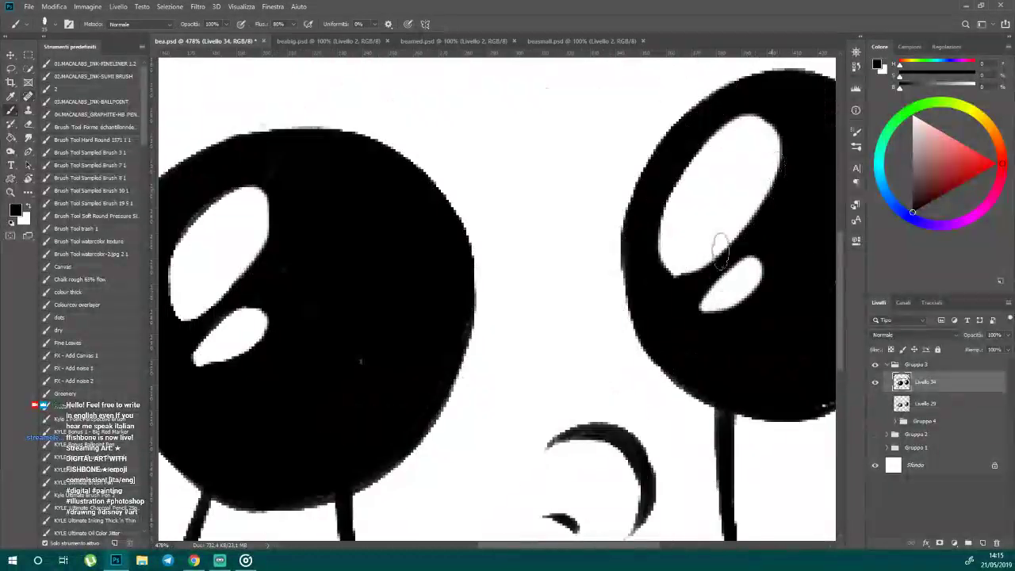
pyautogui.scroll(-4, 719, 250)
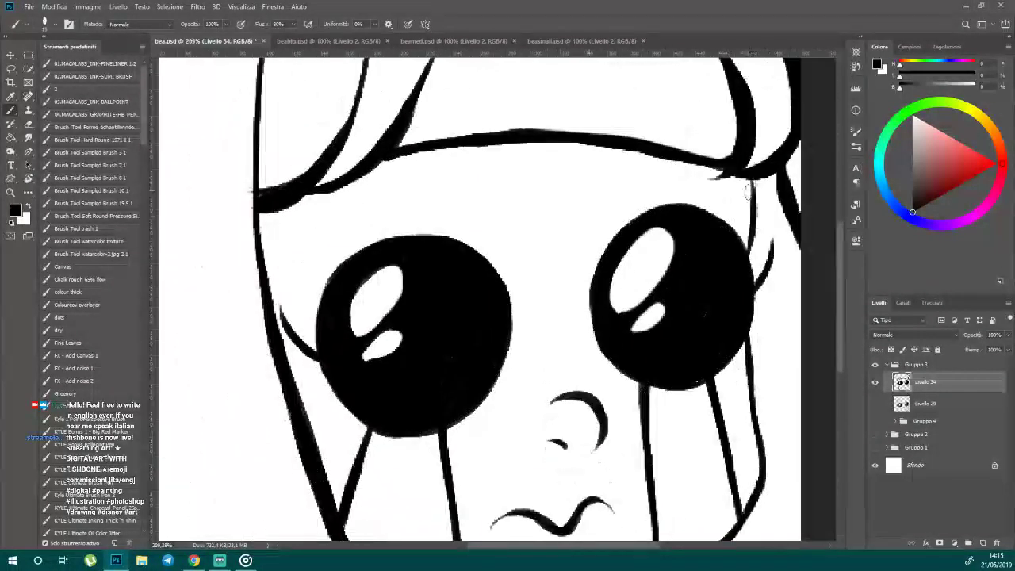
pyautogui.scroll(-1, 749, 191)
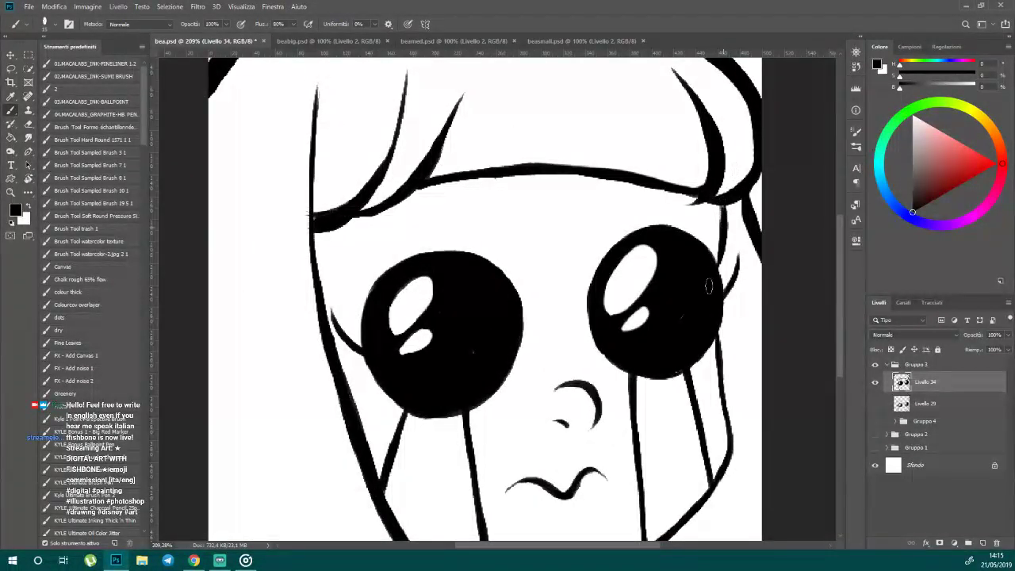
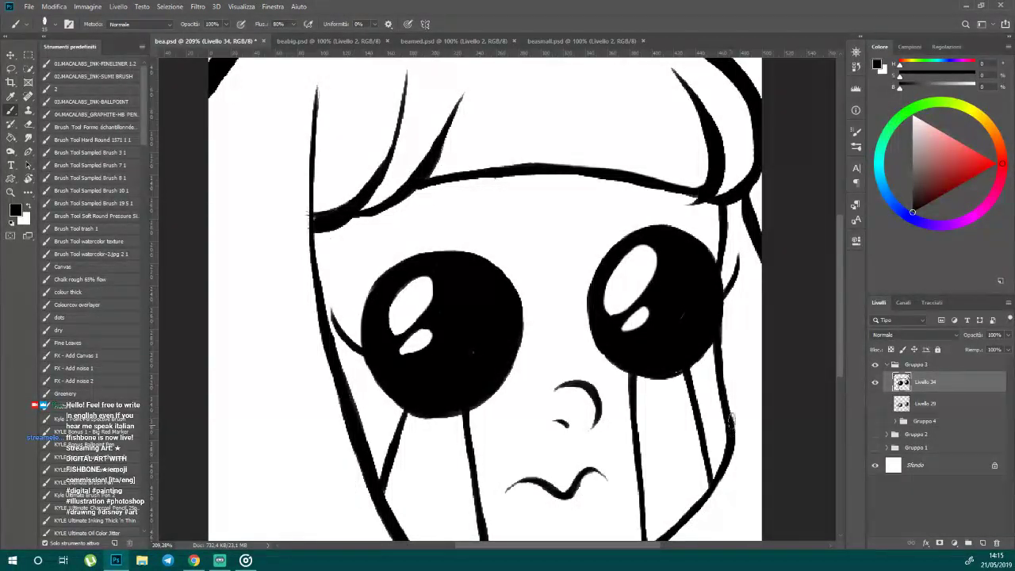
pyautogui.moveTo(731, 424)
pyautogui.mouseDown()
pyautogui.moveTo(692, 516)
pyautogui.moveTo(734, 453)
pyautogui.mouseUp()
pyautogui.moveTo(840, 325); pyautogui.dragTo(838, 348)
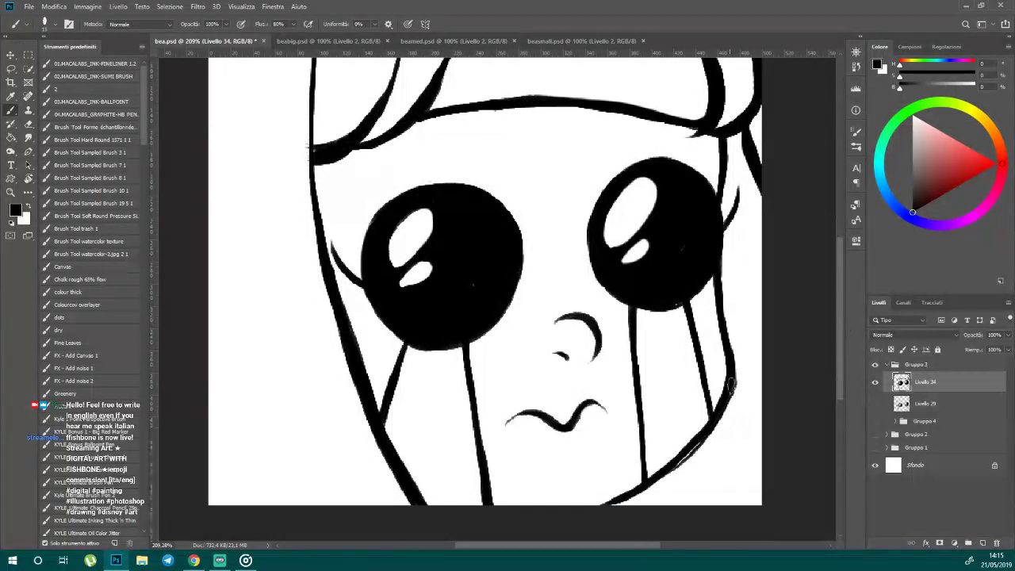
pyautogui.moveTo(731, 387); pyautogui.dragTo(656, 473)
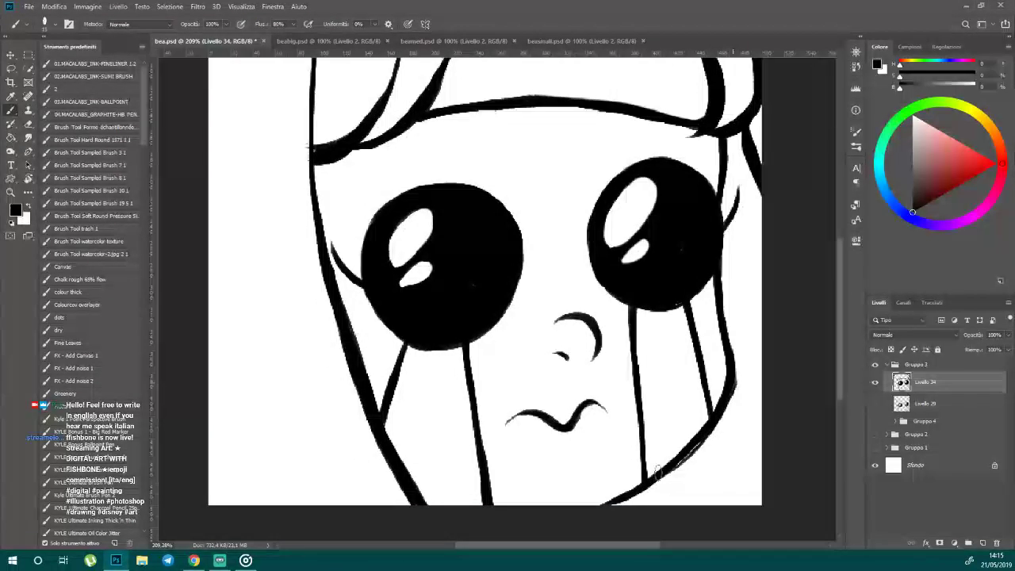
pyautogui.moveTo(702, 442); pyautogui.dragTo(603, 509)
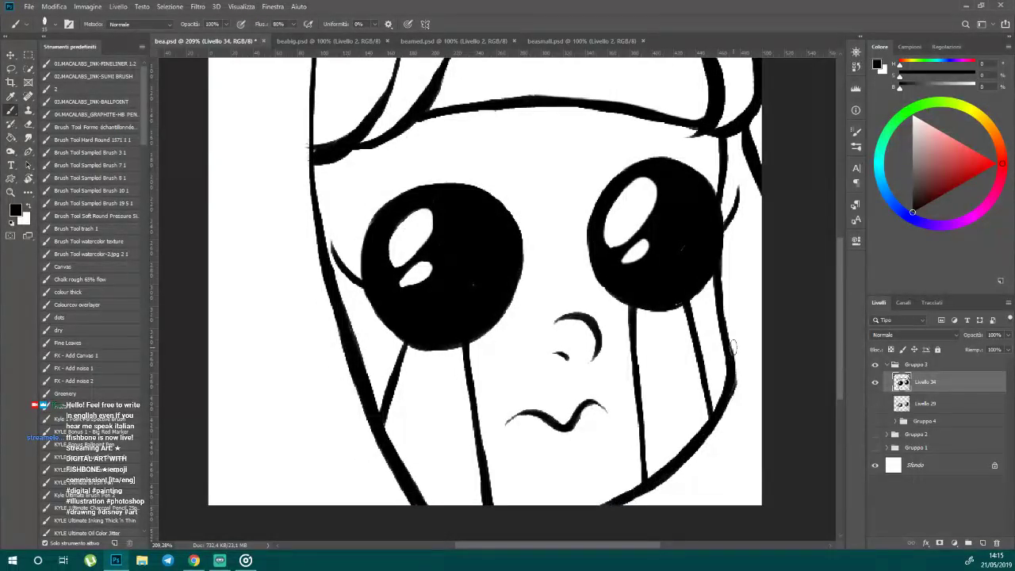
pyautogui.moveTo(733, 347); pyautogui.dragTo(723, 396)
# - Show the flat colour group Gruppo 4 under the line art and expand it to list its layers
pyautogui.scroll(-1, 377, 238)
pyautogui.scroll(-5, 363, 272)
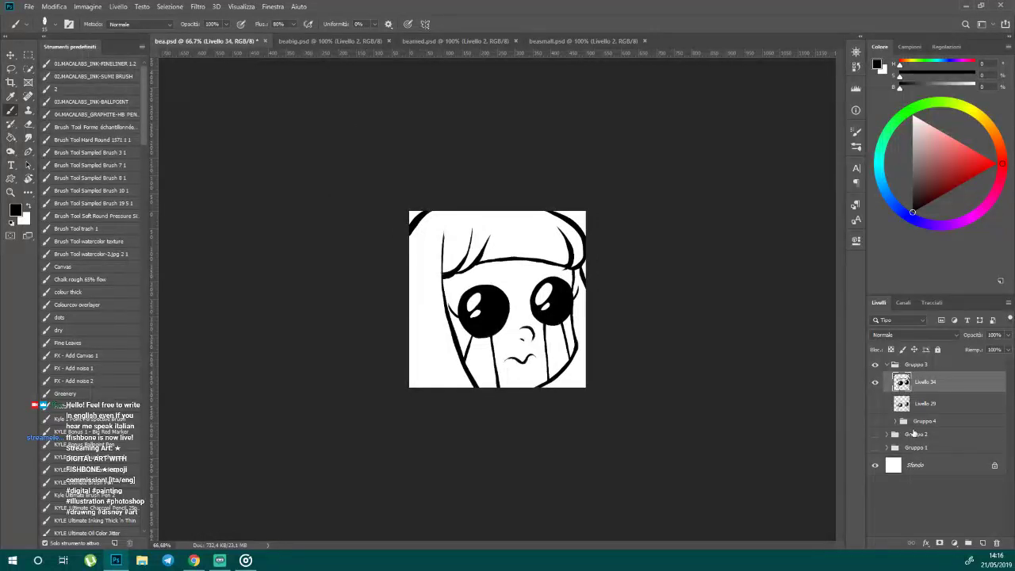
pyautogui.click(874, 421)
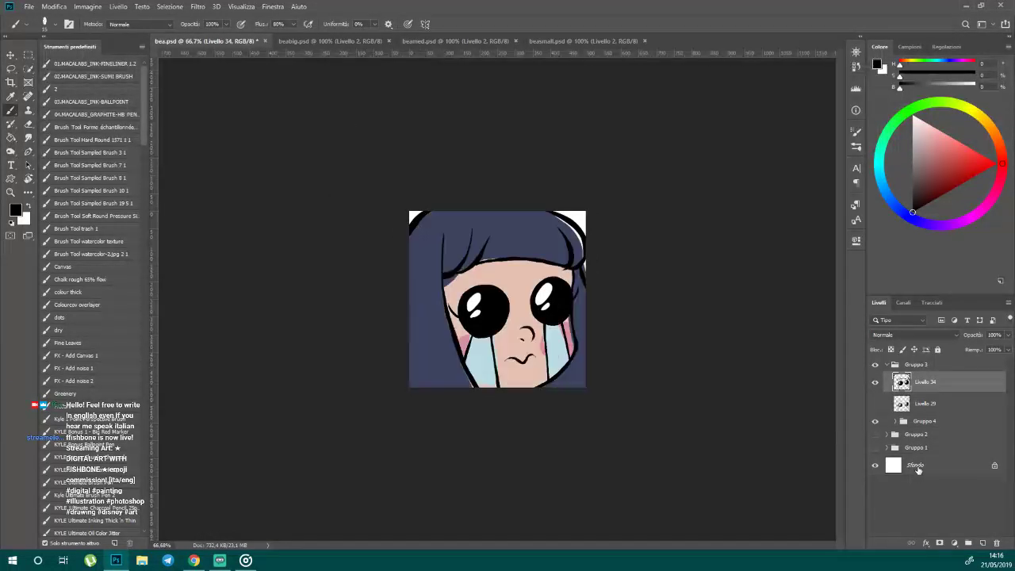
pyautogui.click(895, 421)
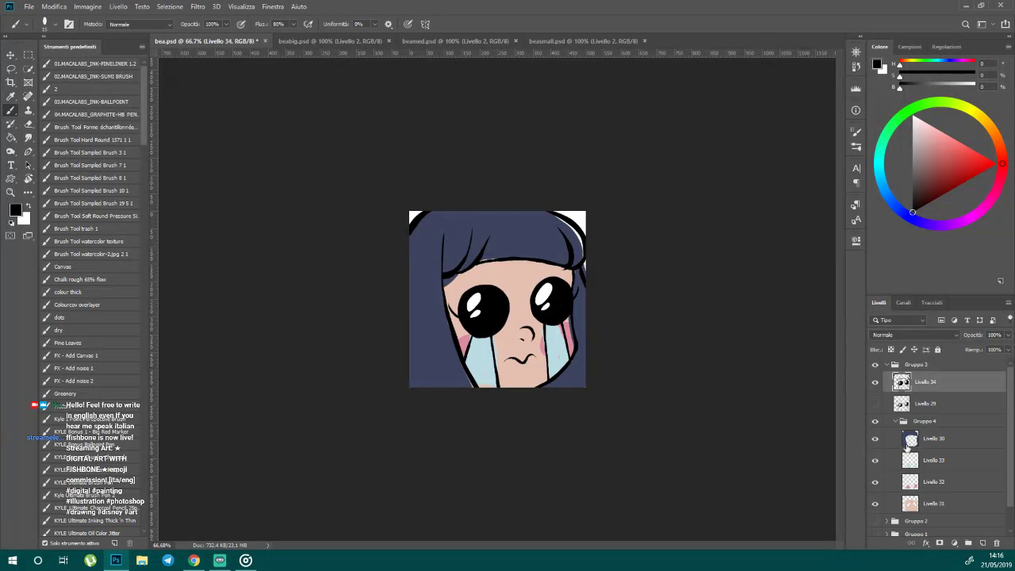
# - Paint over the white gap between hair and outline at the upper right-hand side on Livello 30, using the sampled hair blue
pyautogui.click(909, 444)
pyautogui.scroll(7, 473, 253)
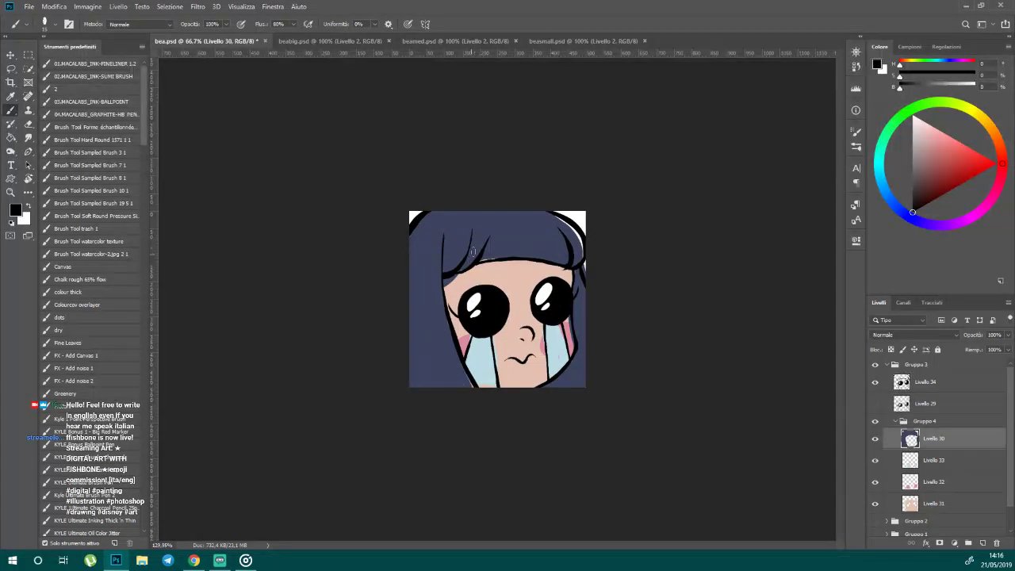
pyautogui.scroll(2, 473, 252)
pyautogui.keyDown('alt'); pyautogui.click(510, 182); pyautogui.keyUp('alt')
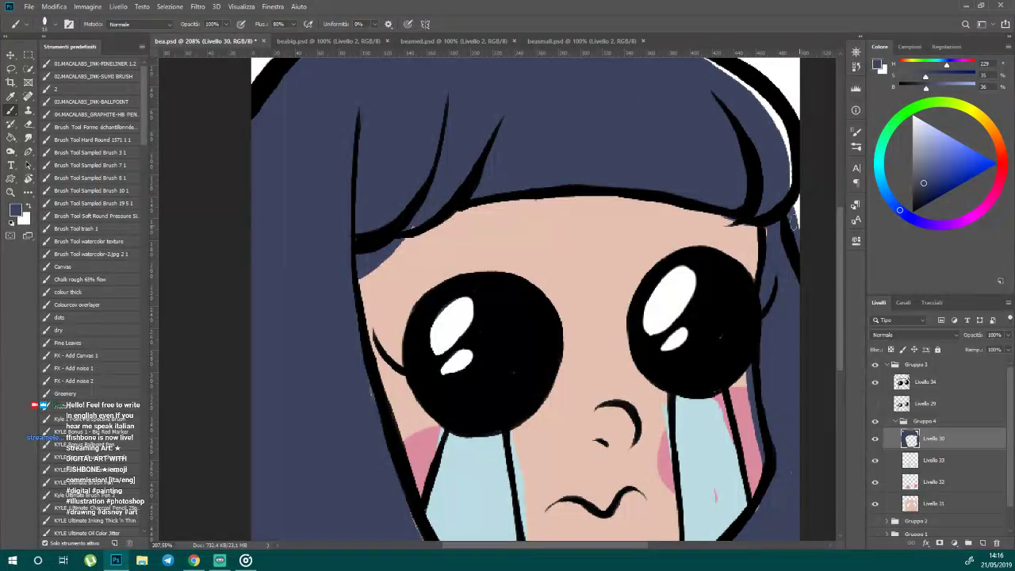
pyautogui.moveTo(842, 286); pyautogui.dragTo(842, 265)
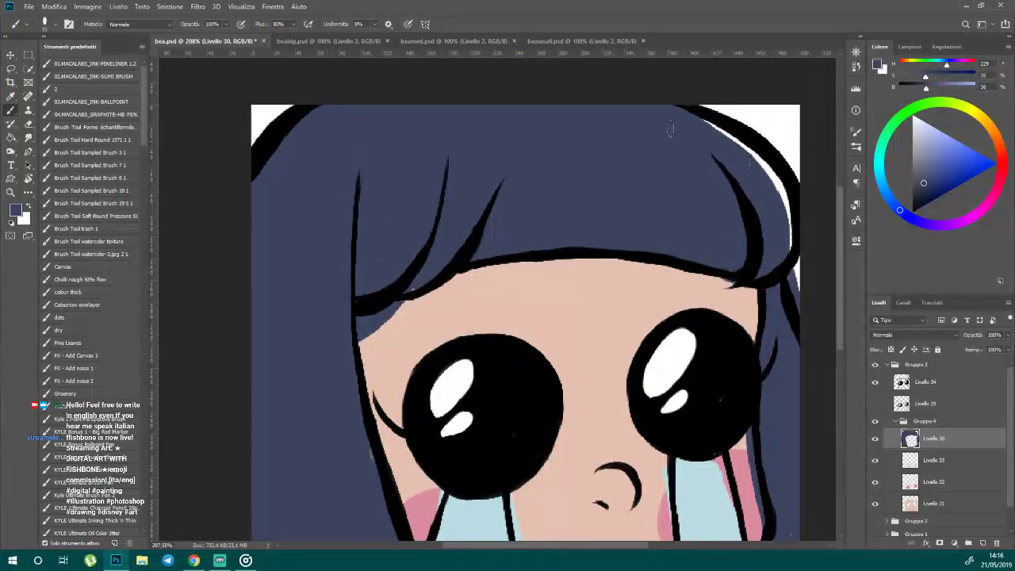
pyautogui.moveTo(697, 116)
pyautogui.mouseDown()
pyautogui.moveTo(752, 151)
pyautogui.moveTo(784, 198)
pyautogui.moveTo(789, 248)
pyautogui.mouseUp()
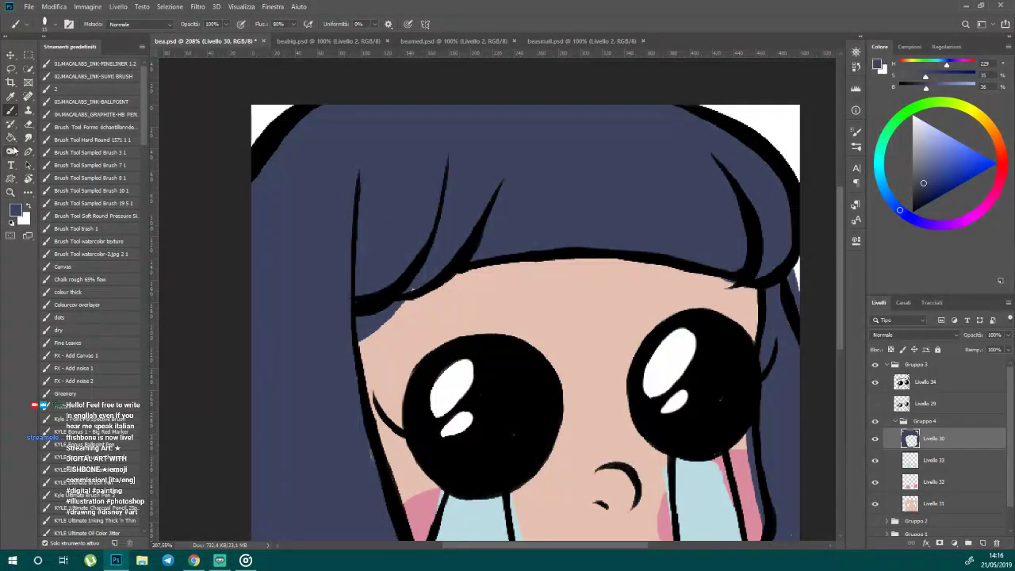
# - Erase the hair blue on Livello 30 outside the right-hand strand and below the left-hand end of the fringe
pyautogui.click(28, 126)
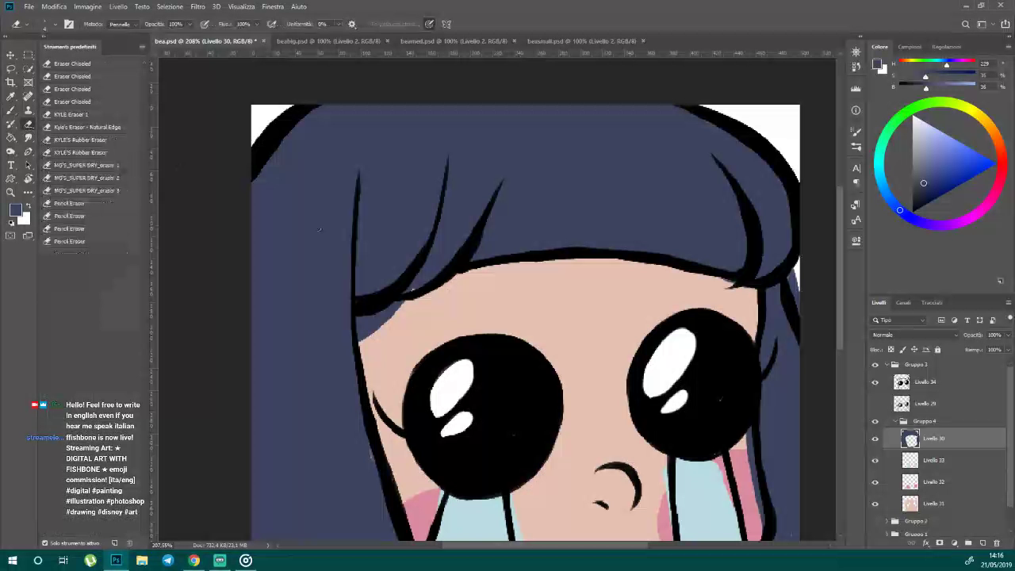
pyautogui.moveTo(794, 311); pyautogui.dragTo(795, 276)
pyautogui.moveTo(412, 291)
pyautogui.mouseDown()
pyautogui.moveTo(374, 329)
pyautogui.moveTo(403, 300)
pyautogui.moveTo(377, 313)
pyautogui.mouseUp()
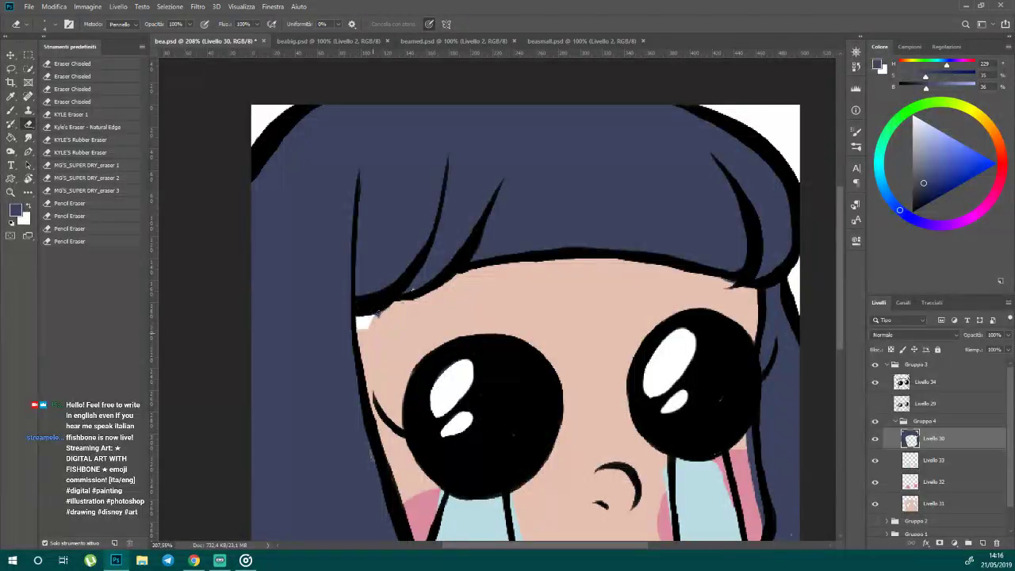
# - Fill the gap below the fringe's left-hand end with the sampled skin tone on Livello 31
pyautogui.press('b')
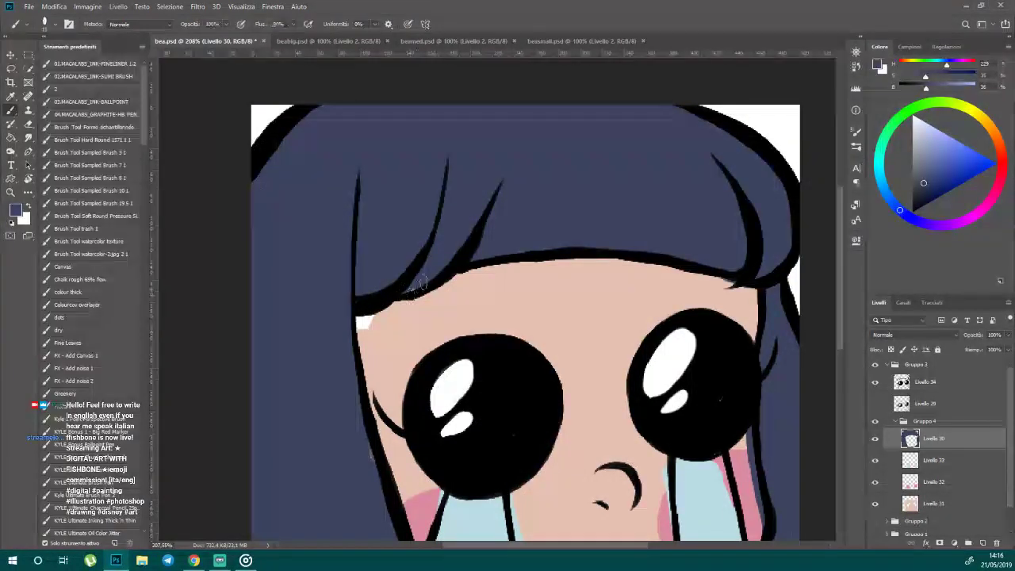
pyautogui.scroll(-5, 381, 380)
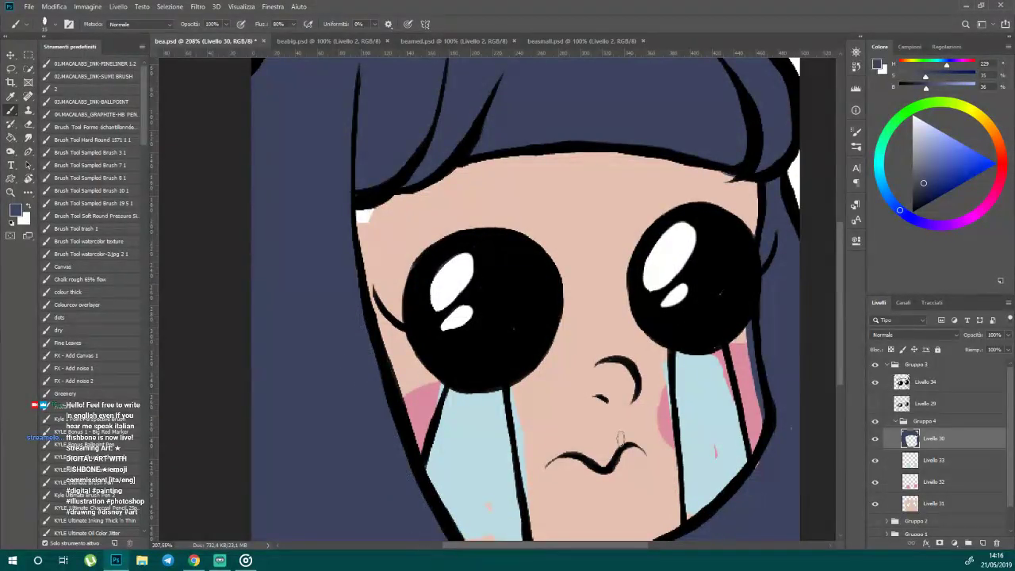
pyautogui.scroll(-5, 809, 363)
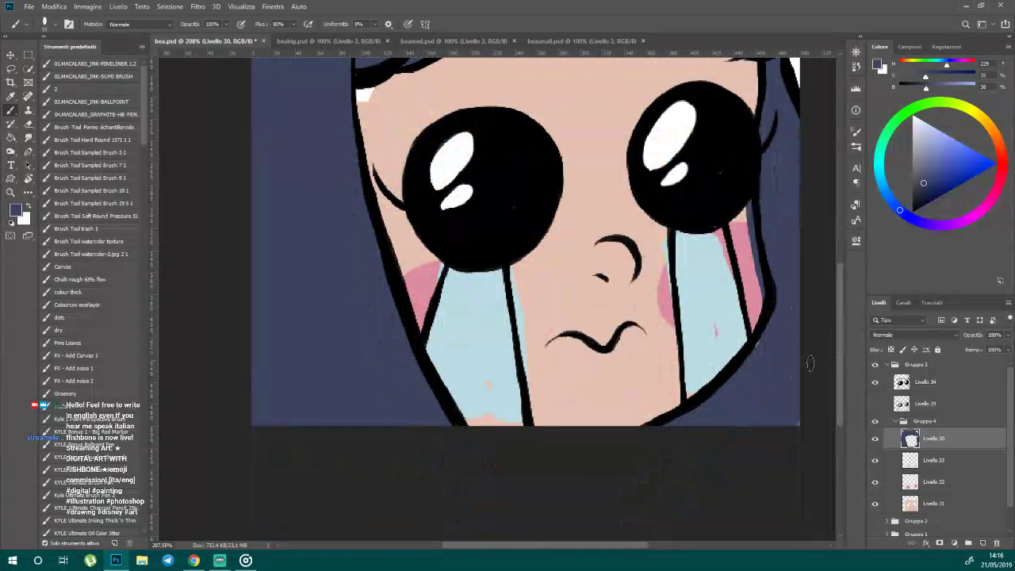
pyautogui.click(910, 505)
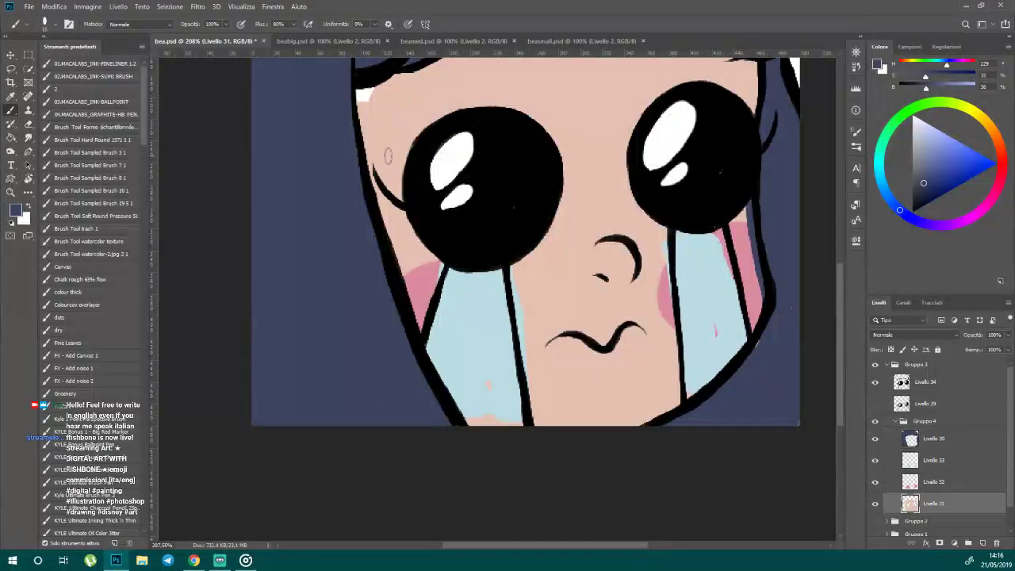
pyautogui.keyDown('alt'); pyautogui.click(382, 111); pyautogui.keyUp('alt')
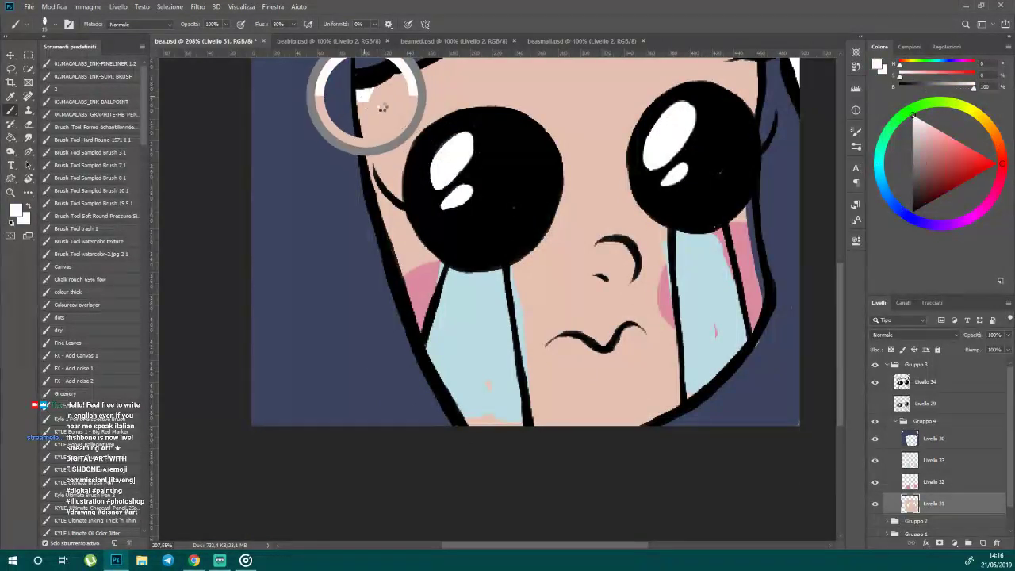
pyautogui.moveTo(366, 97); pyautogui.dragTo(383, 108)
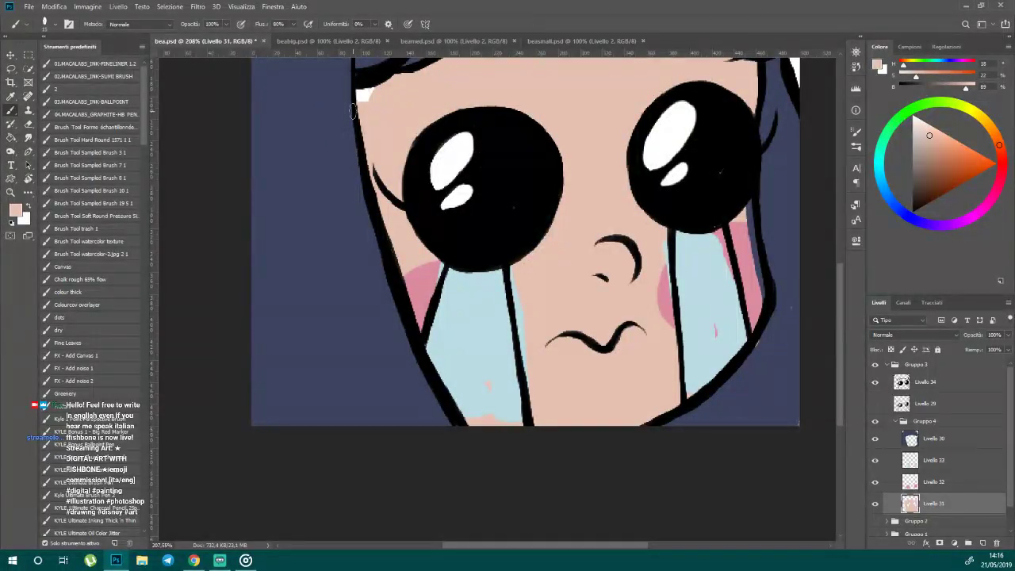
pyautogui.moveTo(371, 92); pyautogui.dragTo(360, 102)
# - Erase the strip of hair blue inside the face outline beside the right-hand cheek on Livello 30
pyautogui.click(933, 438)
pyautogui.click(28, 125)
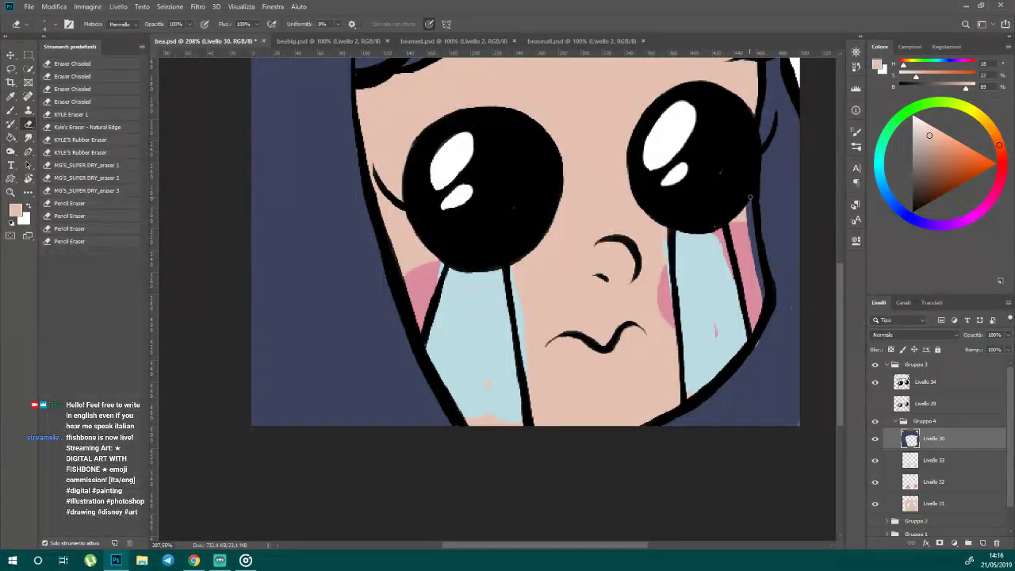
pyautogui.moveTo(750, 196); pyautogui.dragTo(759, 296)
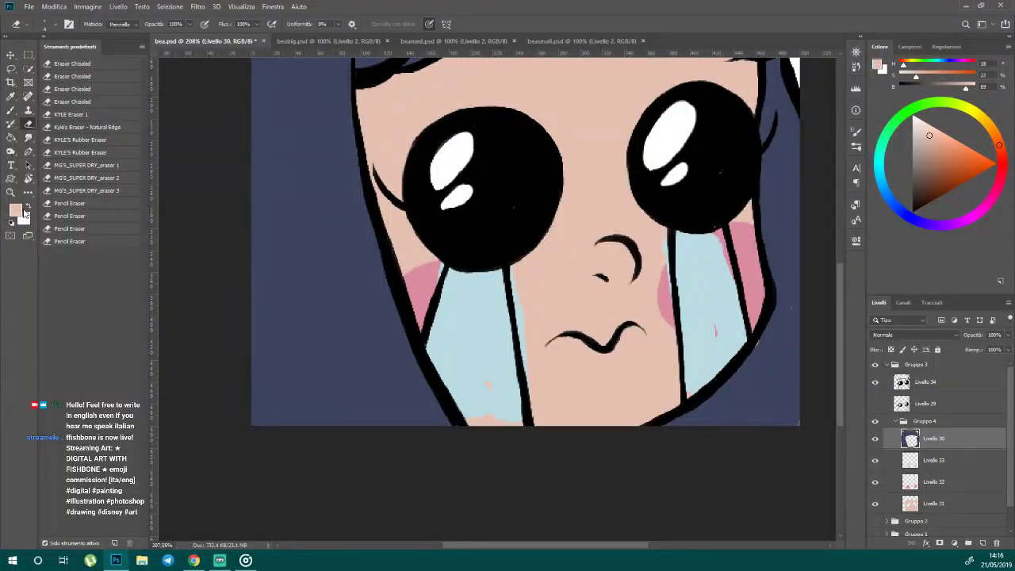
# - Paint the area just outside the right-hand jaw line in the sampled hair blue on Livello 30, covering the stray skin-coloured stroke
pyautogui.click(10, 109)
pyautogui.moveTo(775, 319); pyautogui.dragTo(723, 394)
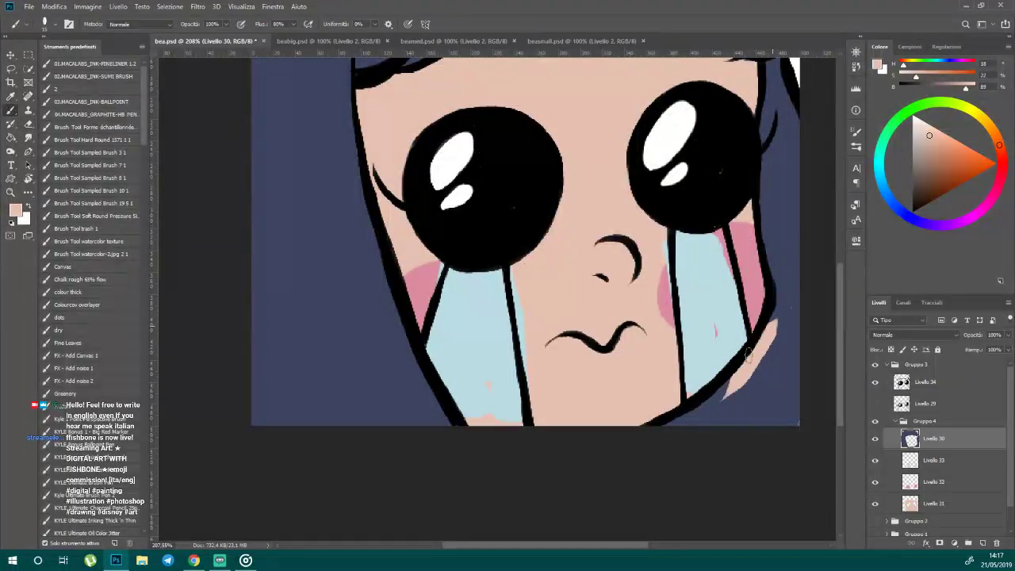
pyautogui.keyDown('alt'); pyautogui.click(788, 277); pyautogui.keyUp('alt')
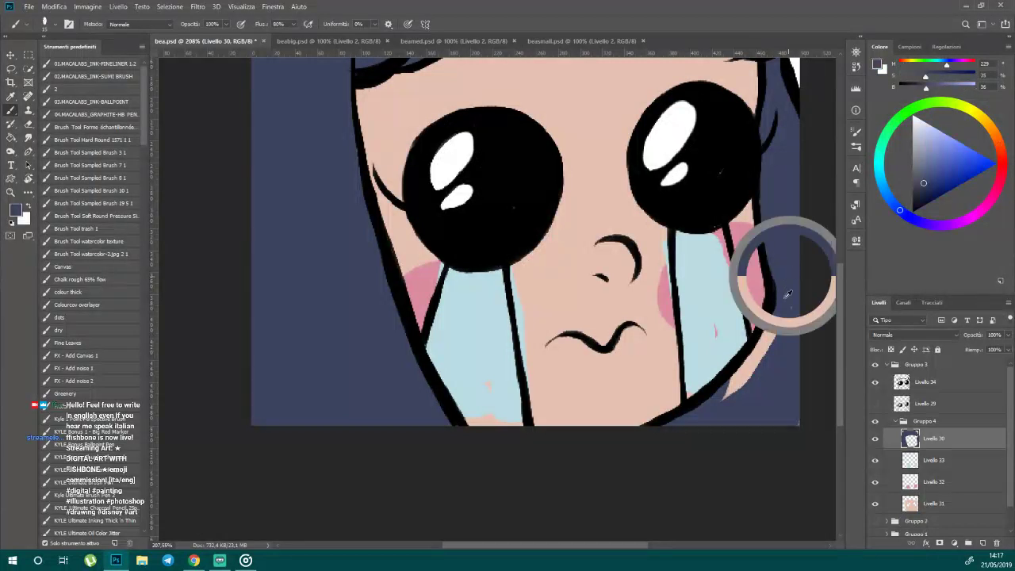
pyautogui.keyDown('alt'); pyautogui.click(744, 385); pyautogui.keyUp('alt')
pyautogui.keyDown('alt'); pyautogui.click(790, 291); pyautogui.keyUp('alt')
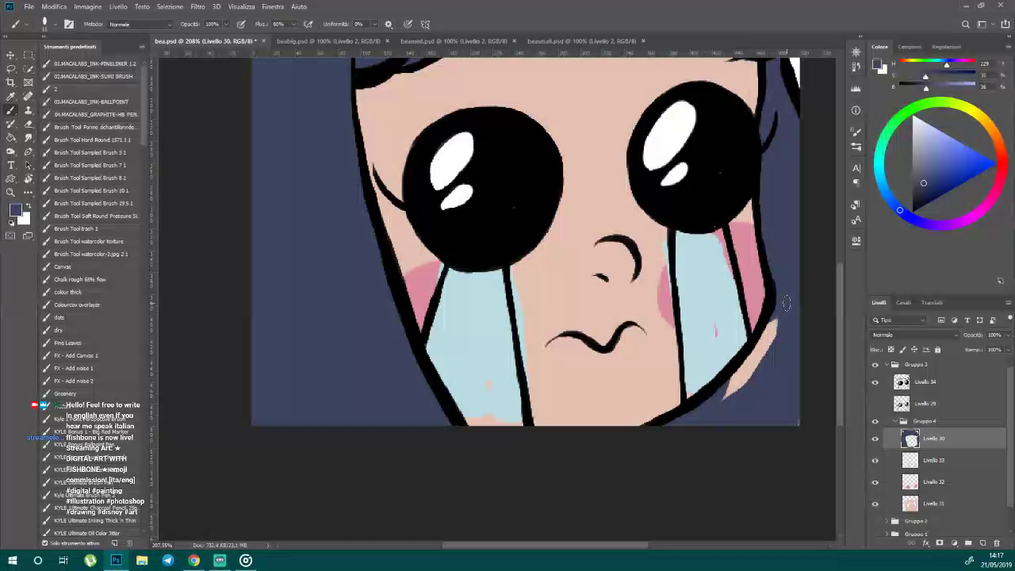
pyautogui.moveTo(783, 316); pyautogui.dragTo(736, 397)
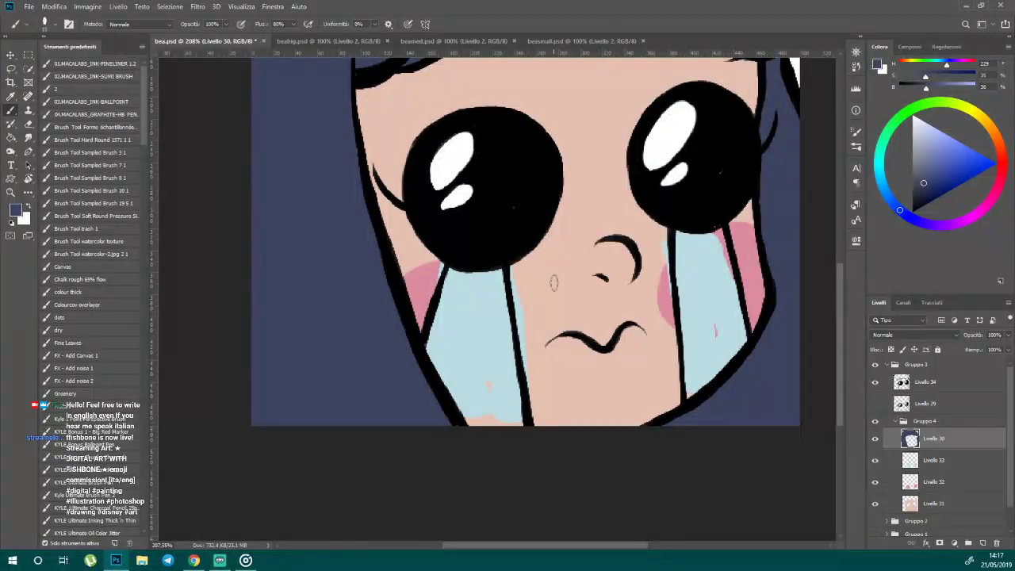
# - Fill the pink and skin-coloured gaps inside both tears with the sampled pale blue on Livello 33
pyautogui.click(912, 462)
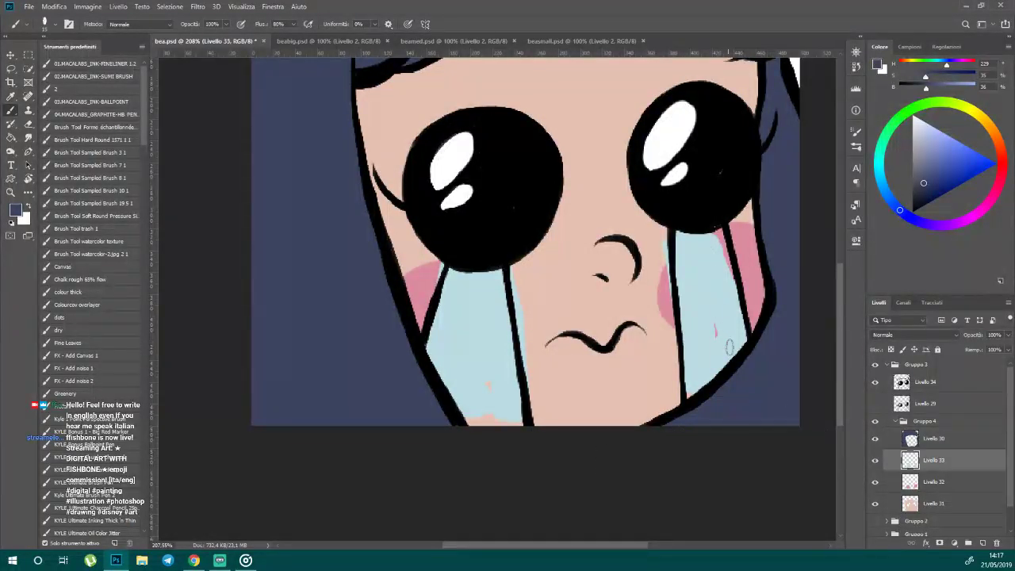
pyautogui.keyDown('alt'); pyautogui.click(718, 245); pyautogui.keyUp('alt')
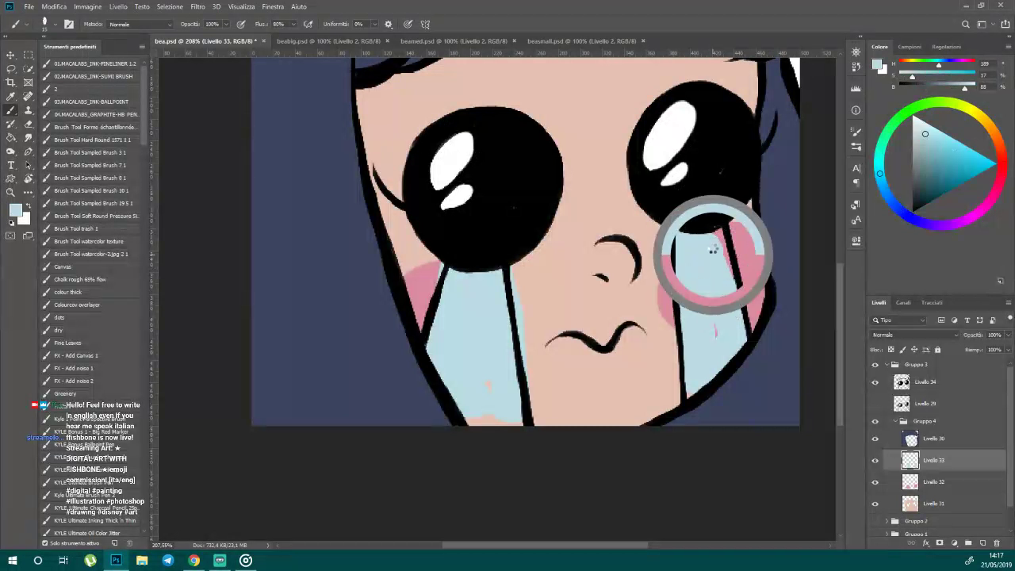
pyautogui.keyDown('alt'); pyautogui.click(718, 218); pyautogui.keyUp('alt')
pyautogui.keyDown('alt'); pyautogui.click(713, 248); pyautogui.keyUp('alt')
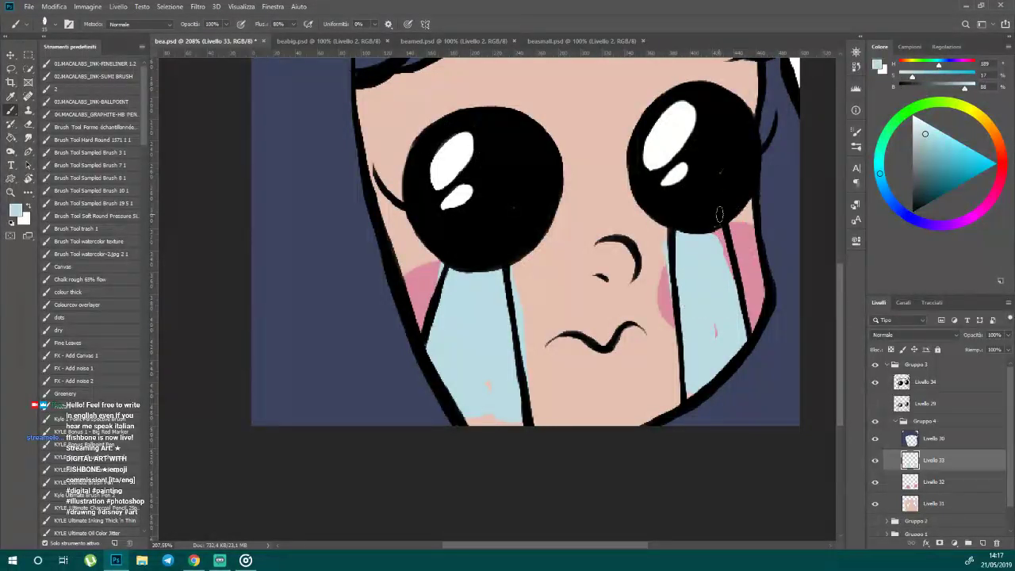
pyautogui.moveTo(717, 236)
pyautogui.mouseDown()
pyautogui.moveTo(728, 269)
pyautogui.moveTo(714, 236)
pyautogui.mouseUp()
pyautogui.moveTo(716, 325); pyautogui.dragTo(718, 341)
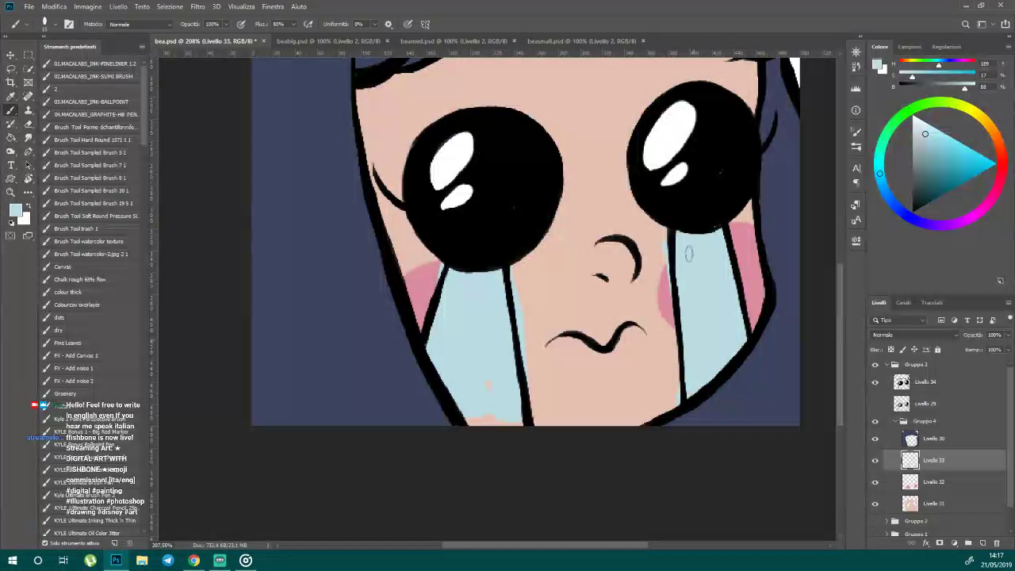
pyautogui.click(485, 386)
pyautogui.moveTo(837, 330); pyautogui.dragTo(836, 364)
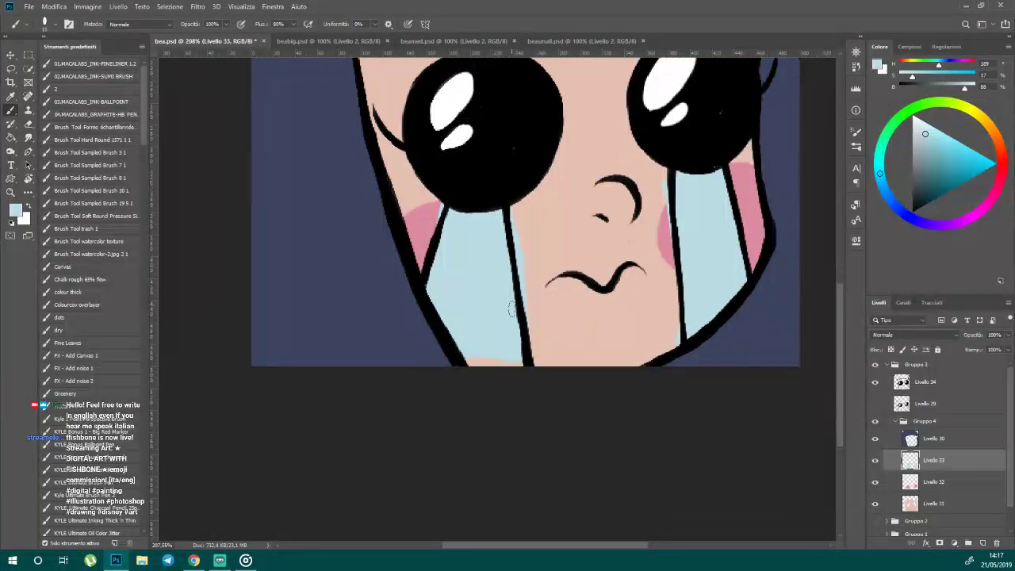
pyautogui.moveTo(510, 370); pyautogui.dragTo(476, 355)
# - Erase the pale blue that spills outside the tear lines on Livello 33
pyautogui.click(28, 150)
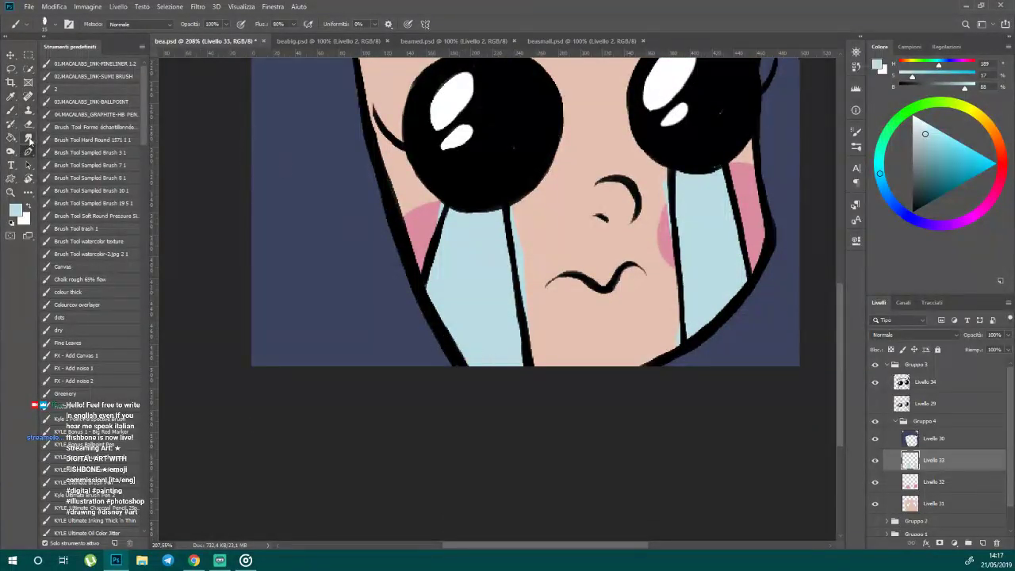
pyautogui.click(28, 124)
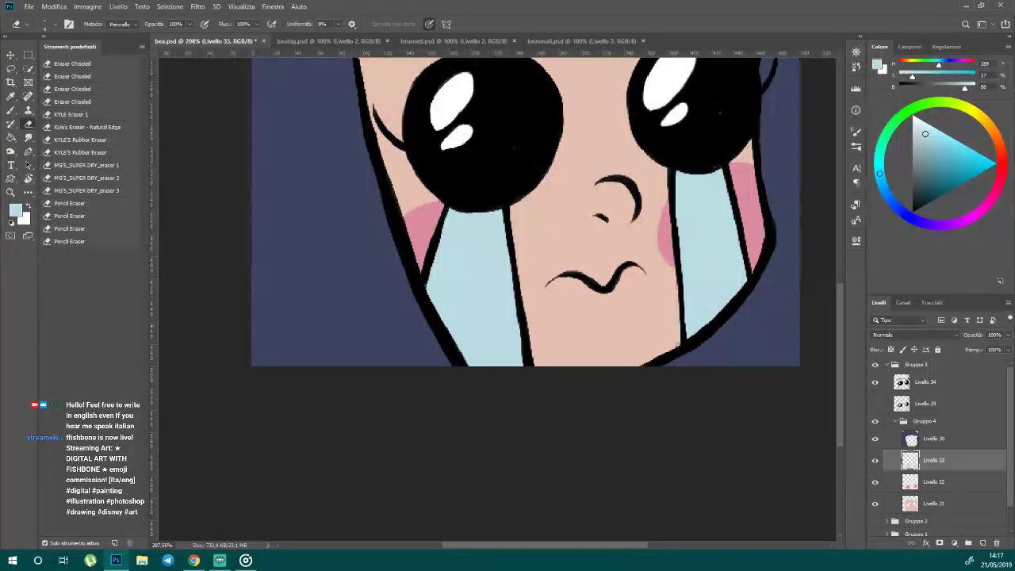
pyautogui.scroll(-5, 434, 352)
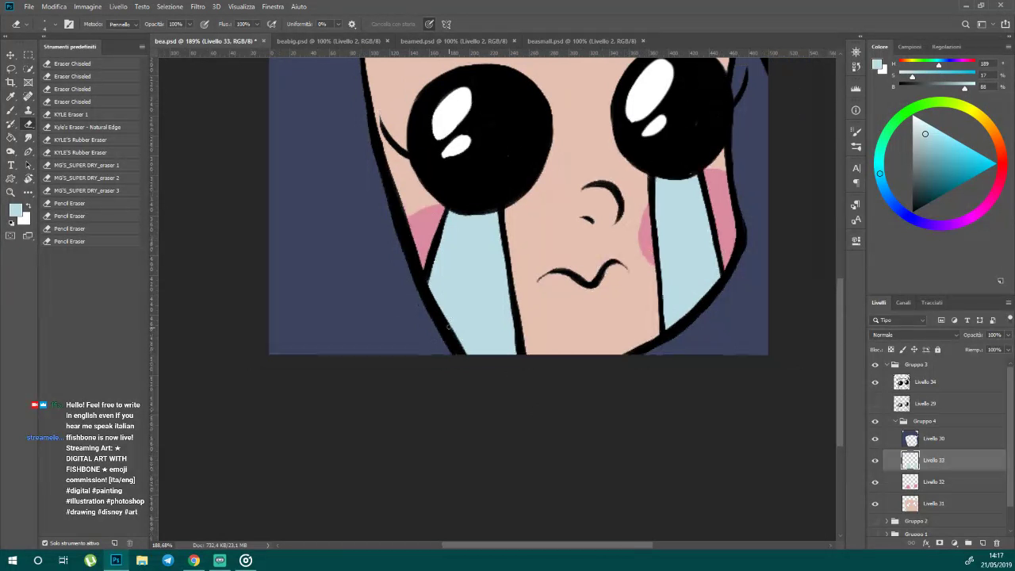
pyautogui.scroll(1, 432, 270)
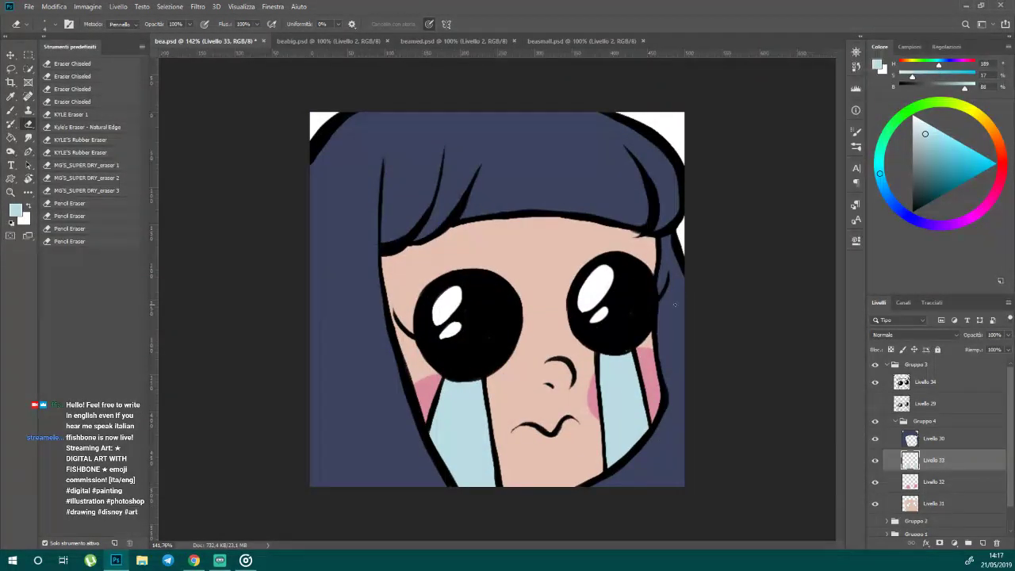
# - Add a new layer above Livello 31 and set up a larger soft round brush with pen-pressure opacity
pyautogui.click(910, 506)
pyautogui.click(983, 543)
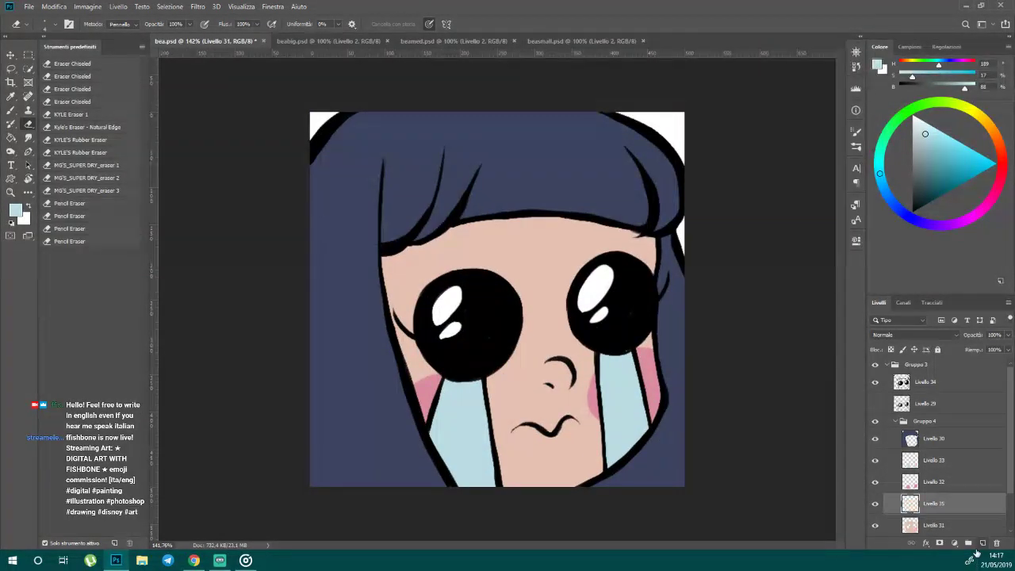
pyautogui.click(10, 111)
pyautogui.click(46, 24)
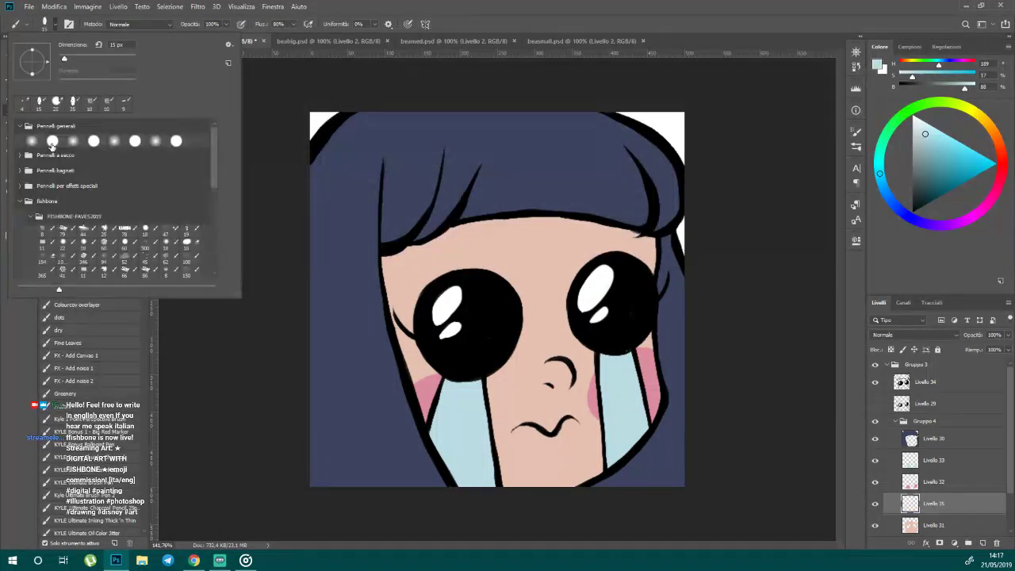
pyautogui.click(32, 141)
pyautogui.moveTo(66, 58); pyautogui.dragTo(80, 58)
pyautogui.click(241, 25)
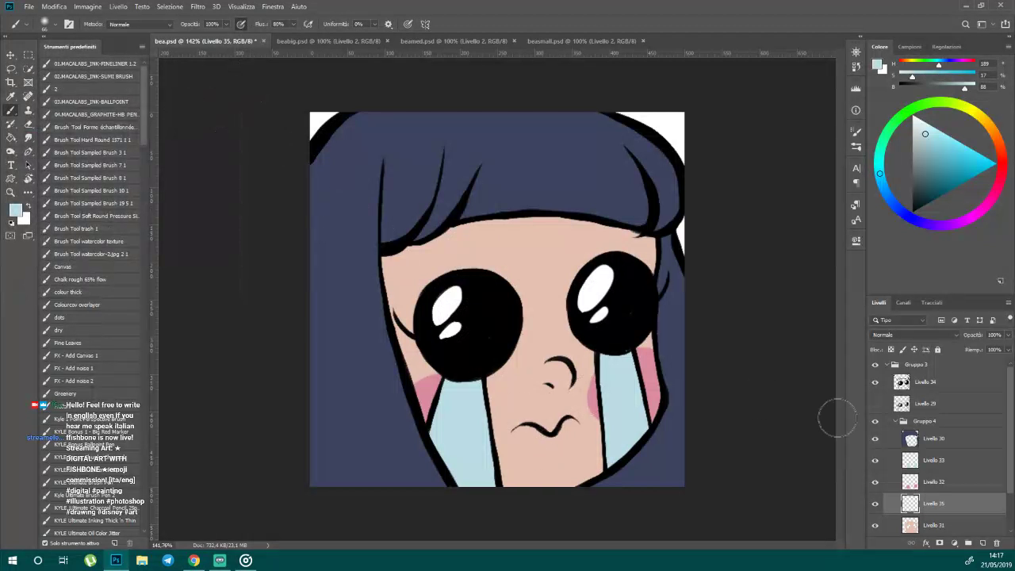
# - Hide Gruppo 3, display the earlier emoji groups Gruppo 2 and Gruppo 1, and sample a skin shading colour from the face
pyautogui.click(893, 422)
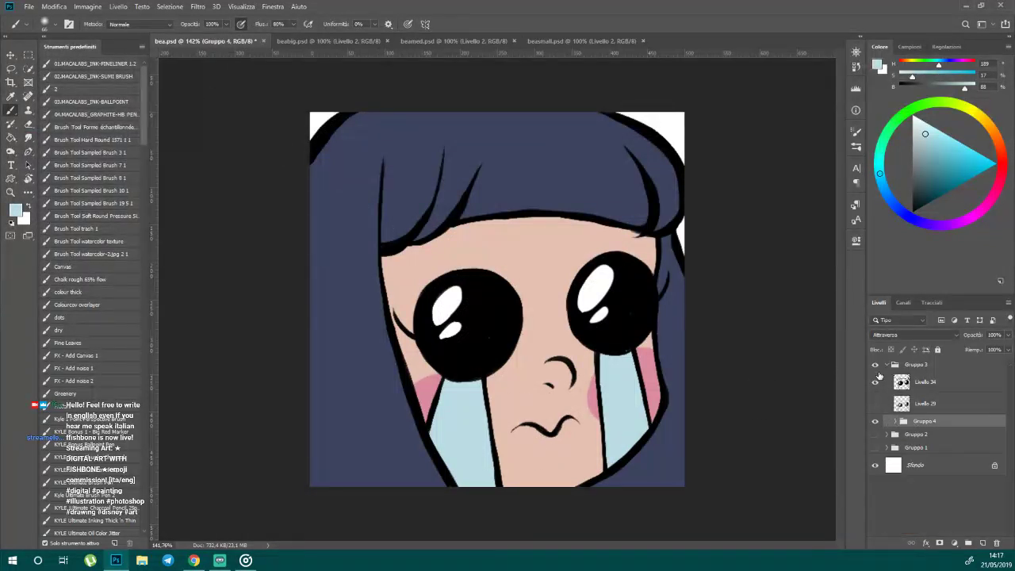
pyautogui.click(875, 364)
pyautogui.click(876, 435)
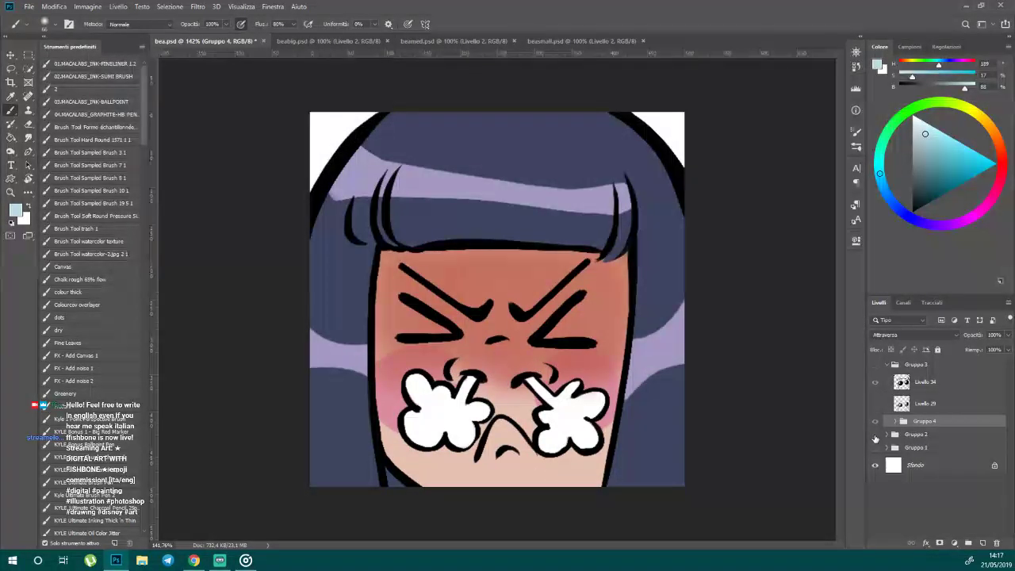
pyautogui.click(875, 434)
pyautogui.click(875, 447)
pyautogui.keyDown('alt'); pyautogui.click(606, 330); pyautogui.keyUp('alt')
# - Isolate Gruppo 3 so that only the crying face is displayed, with the other groups and the Sfondo layer hidden
pyautogui.keyDown('alt'); pyautogui.click(875, 421); pyautogui.keyUp('alt')
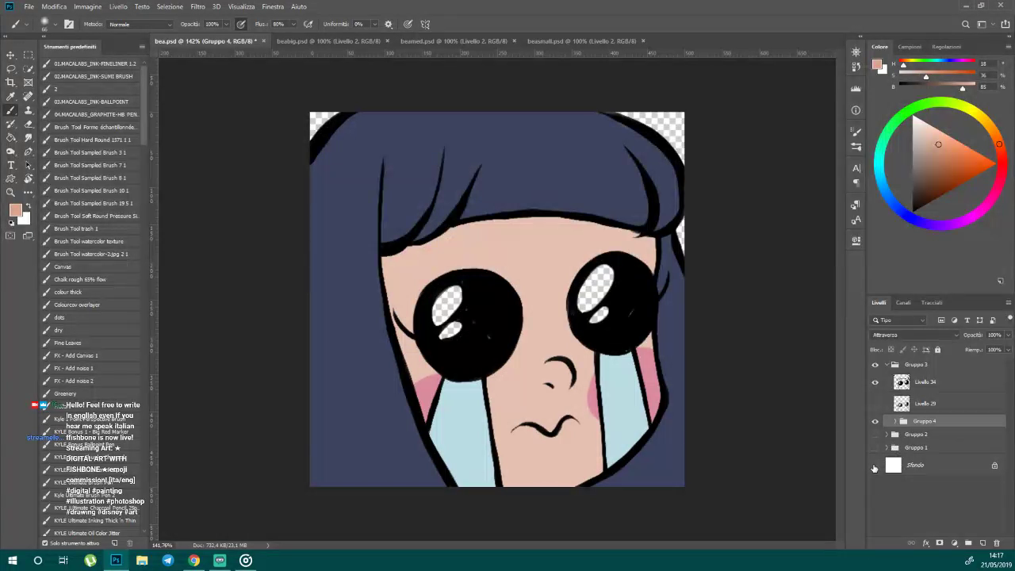
pyautogui.keyDown('alt'); pyautogui.click(875, 465); pyautogui.keyUp('alt')
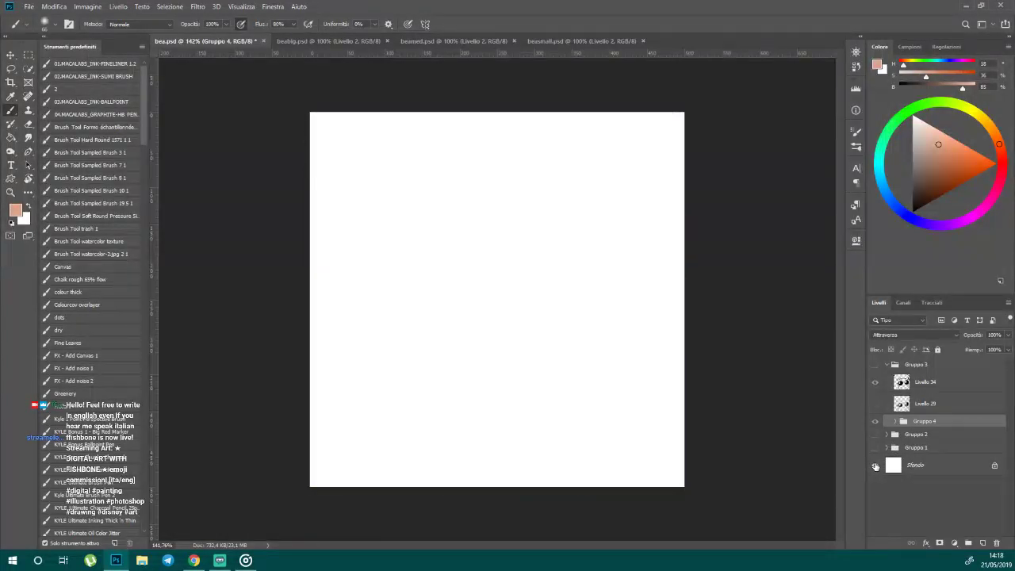
pyautogui.keyDown('alt'); pyautogui.click(875, 370); pyautogui.keyUp('alt')
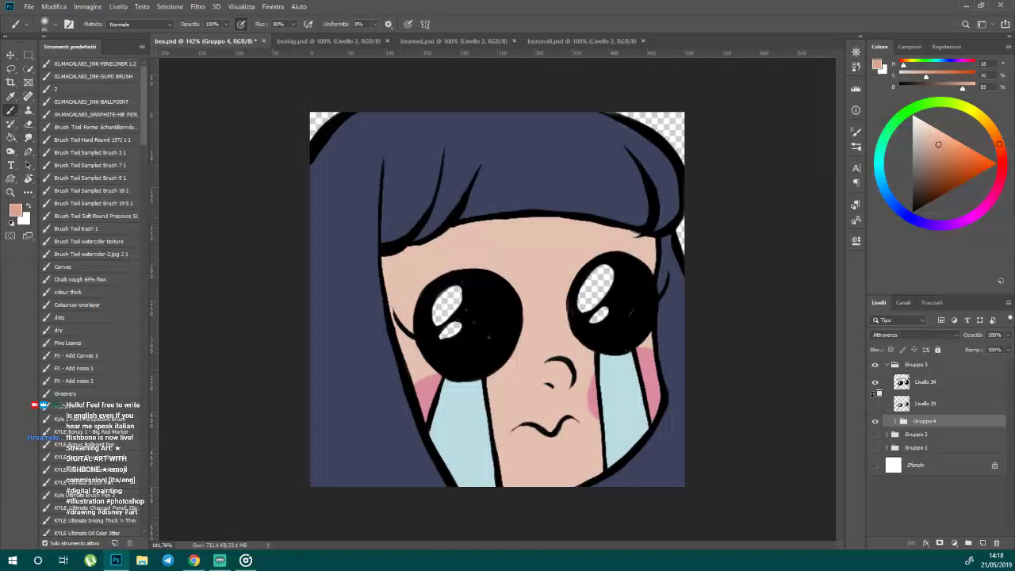
# - Add a new layer above Livello 31 and softly shade the skin under the fringe and around the nose
pyautogui.click(894, 421)
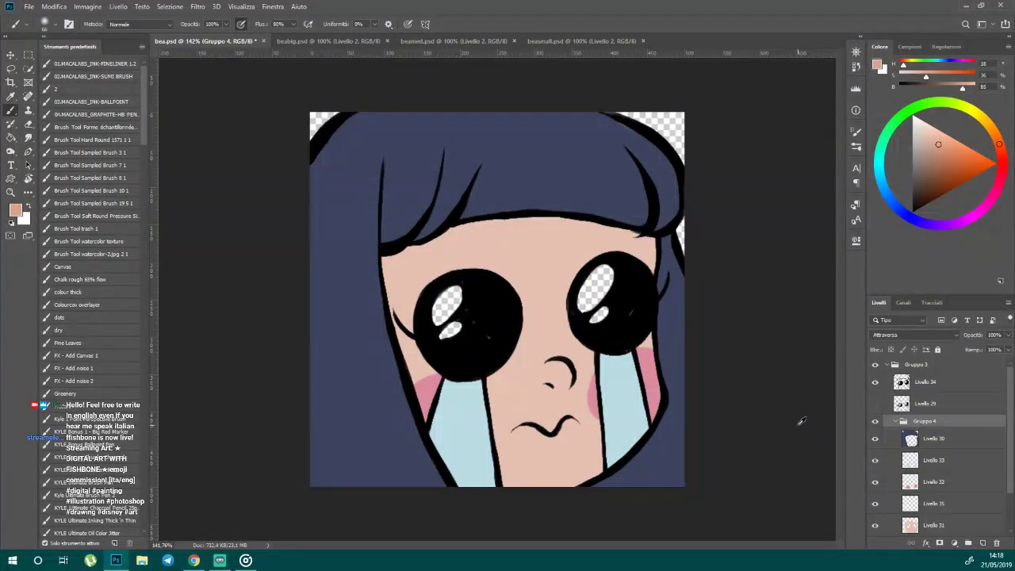
pyautogui.hotkey('ctrl', 'alt', 'z')
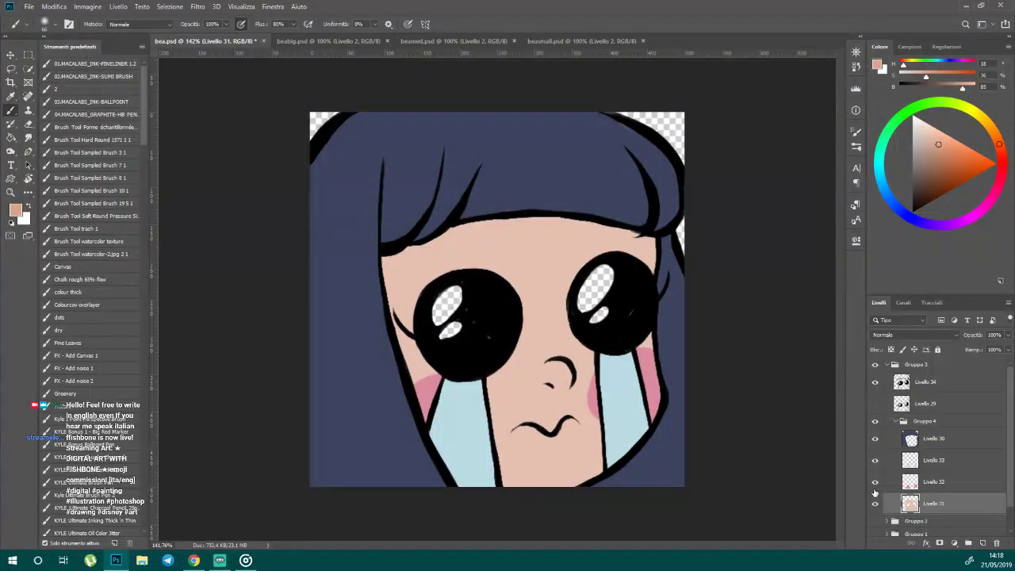
pyautogui.click(982, 545)
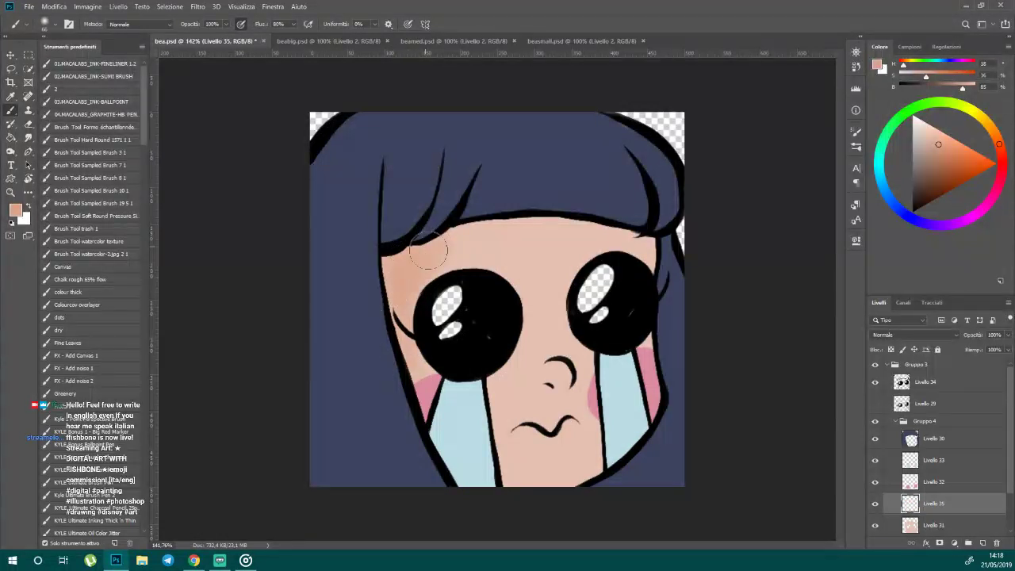
pyautogui.moveTo(428, 250)
pyautogui.mouseDown()
pyautogui.moveTo(486, 226)
pyautogui.moveTo(640, 233)
pyautogui.mouseUp()
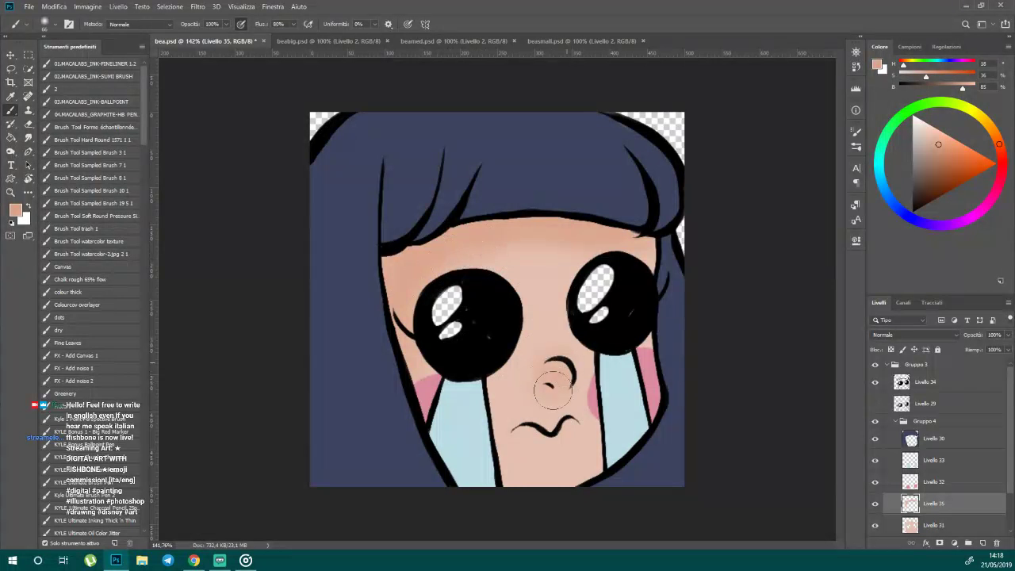
pyautogui.moveTo(568, 382)
pyautogui.mouseDown()
pyautogui.moveTo(529, 383)
pyautogui.moveTo(518, 388)
pyautogui.moveTo(545, 391)
pyautogui.moveTo(485, 388)
pyautogui.mouseUp()
pyautogui.moveTo(555, 398); pyautogui.dragTo(506, 389)
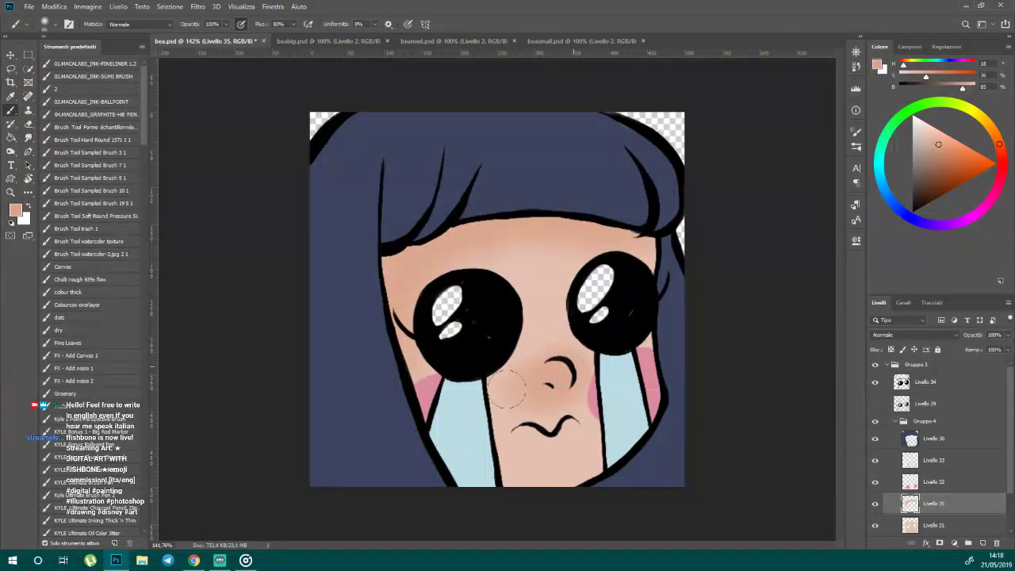
# - Display Gruppo 2 in place of Gruppo 3 and sample the lavender hair-highlight colour from the angry face
pyautogui.click(884, 366)
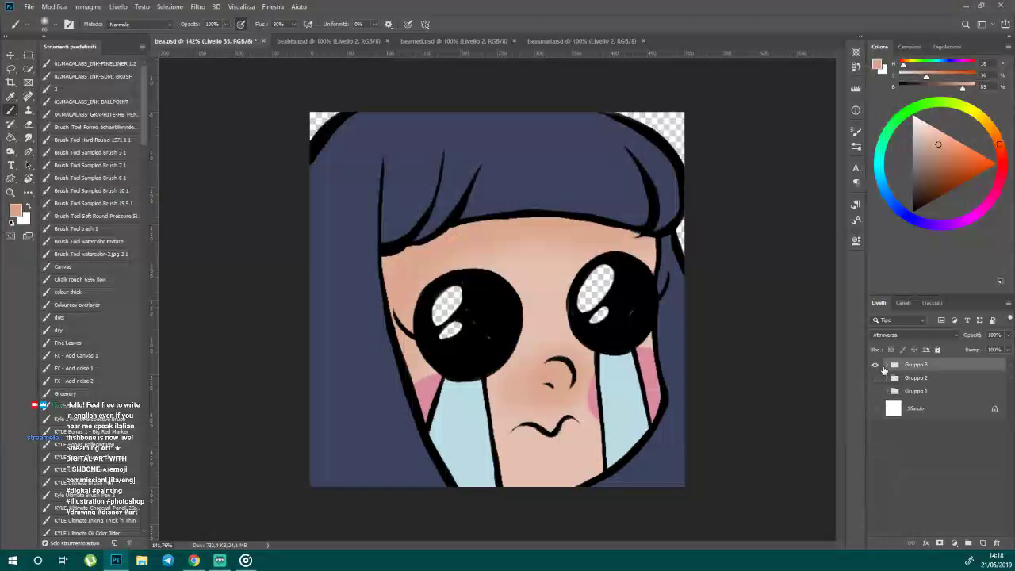
pyautogui.click(876, 378)
pyautogui.click(875, 363)
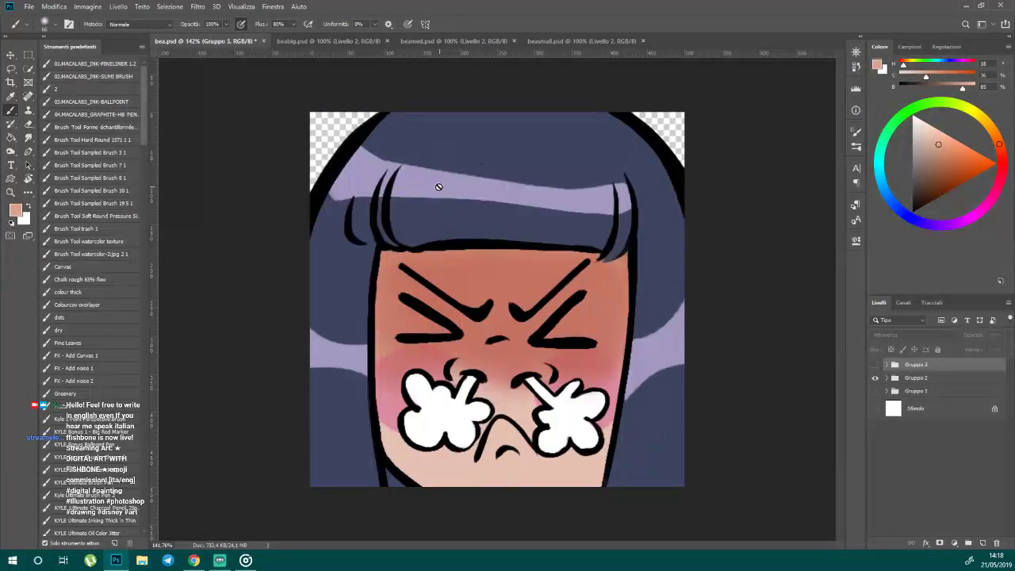
pyautogui.click(899, 379)
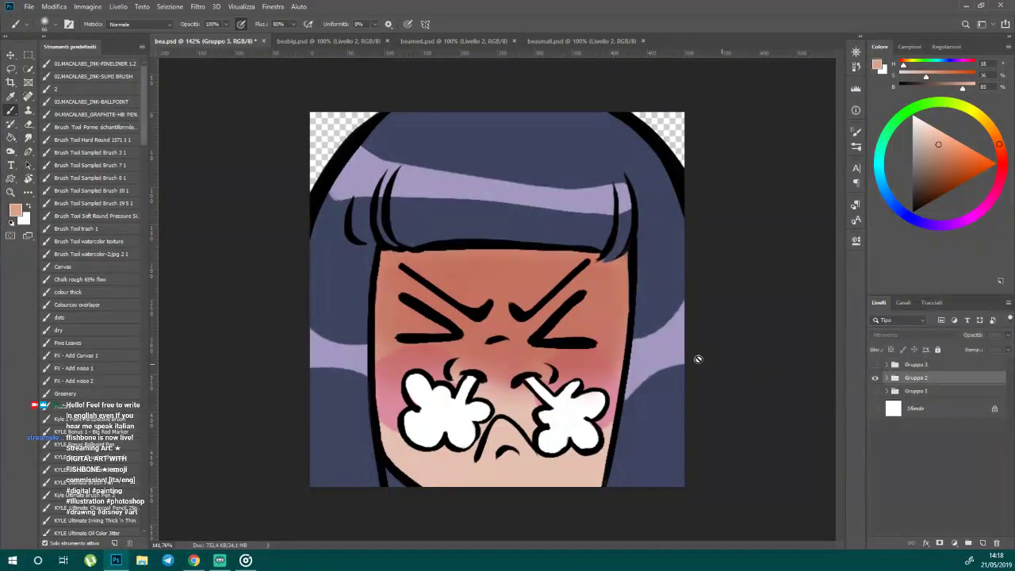
pyautogui.click(886, 379)
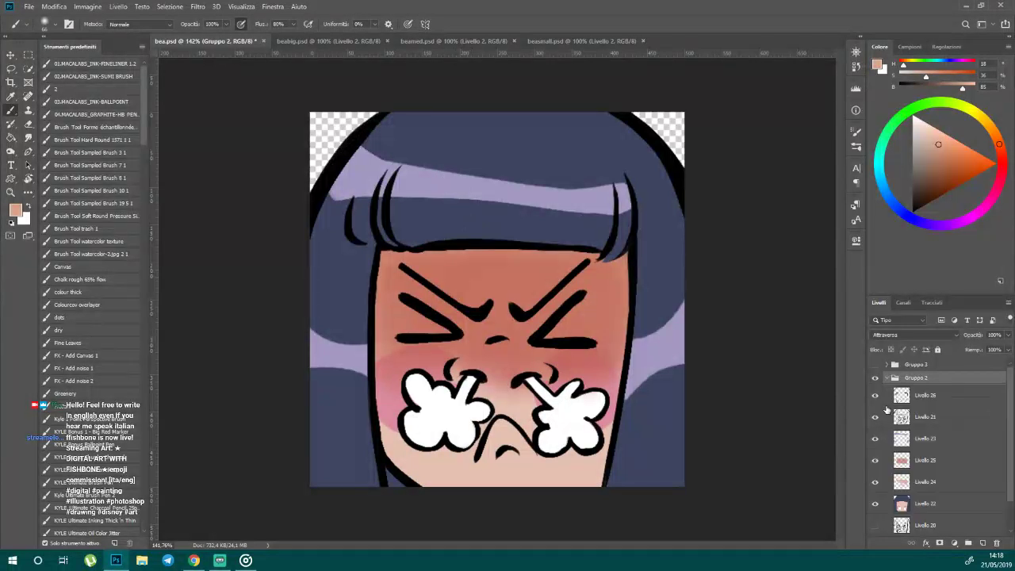
pyautogui.click(899, 400)
pyautogui.click(902, 504)
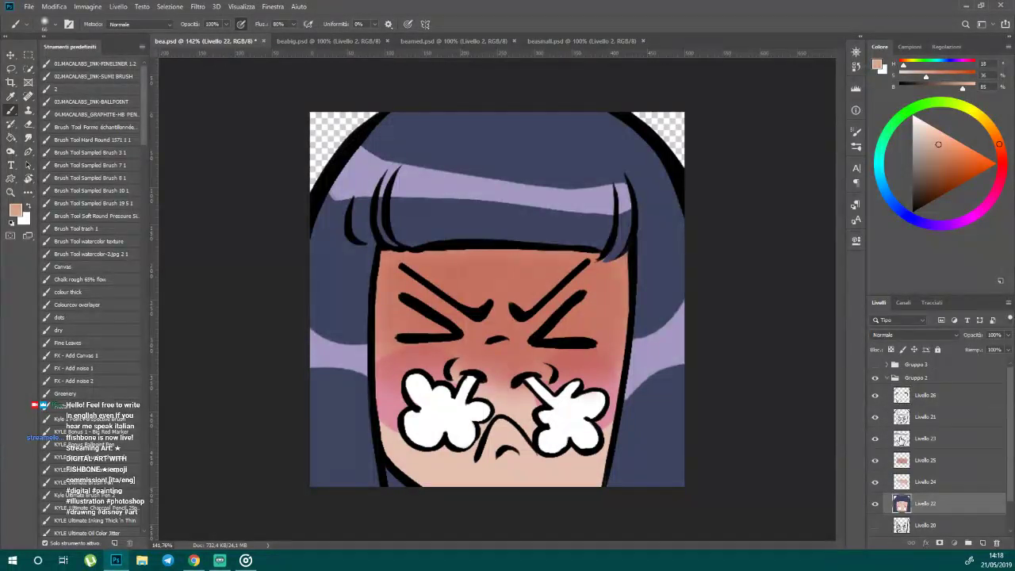
pyautogui.click(899, 438)
pyautogui.keyDown('alt'); pyautogui.click(495, 185); pyautogui.keyUp('alt')
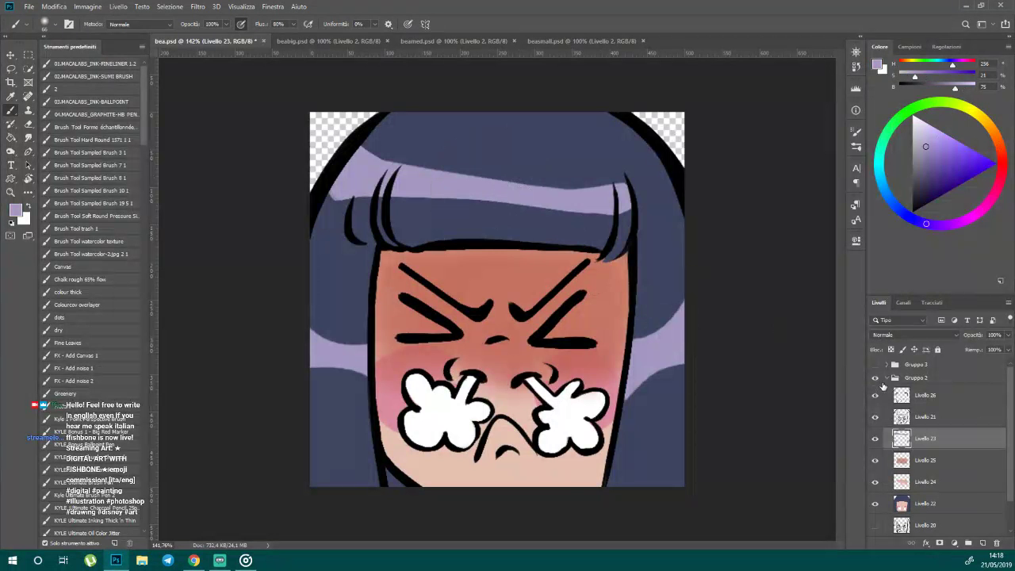
# - Collapse Gruppo 2, hide it and display the crying face in Gruppo 3 again
pyautogui.click(885, 378)
pyautogui.click(874, 364)
pyautogui.click(874, 377)
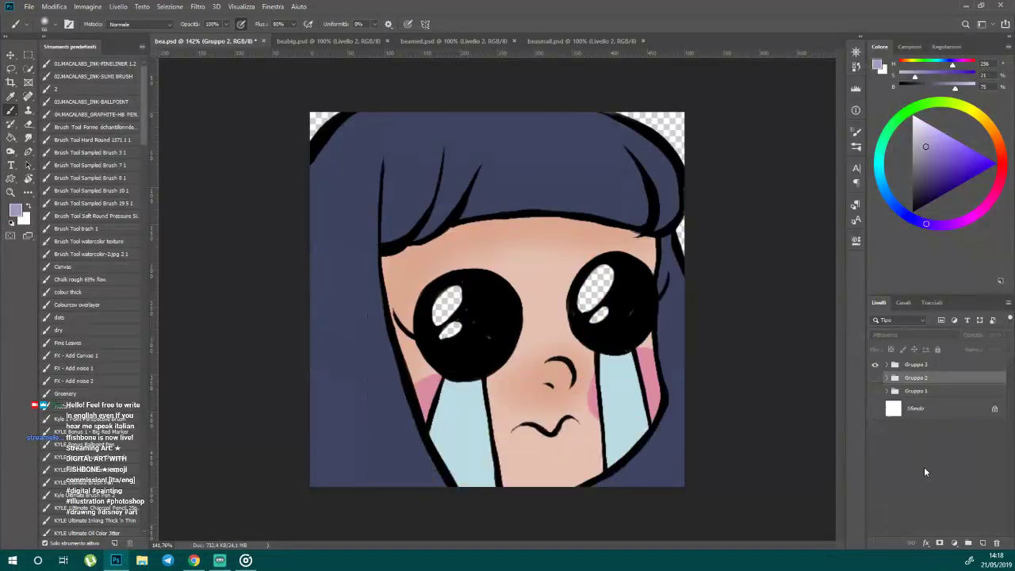
pyautogui.keyDown('alt'); pyautogui.click(876, 409); pyautogui.keyUp('alt')
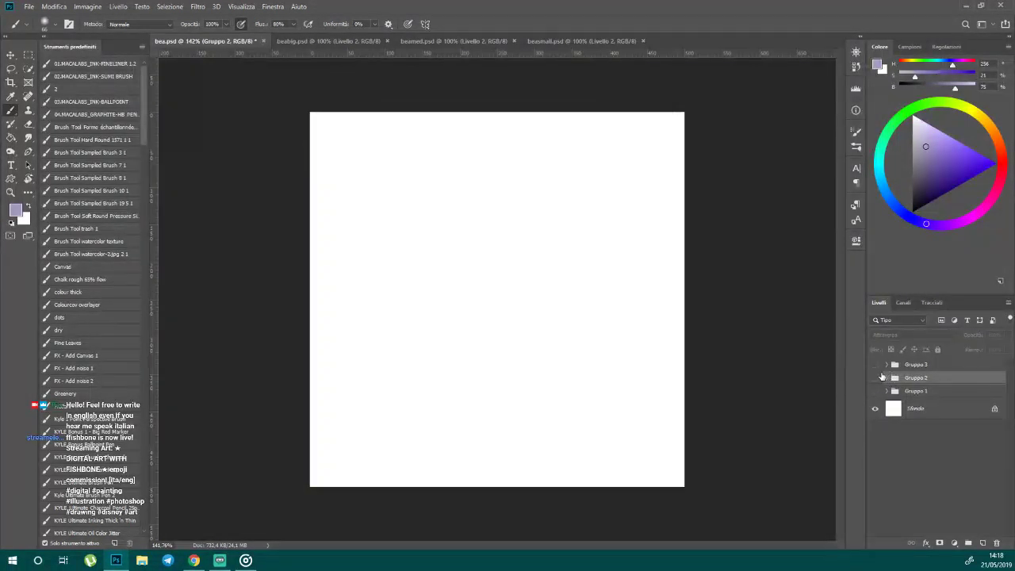
pyautogui.keyDown('alt'); pyautogui.click(875, 363); pyautogui.keyUp('alt')
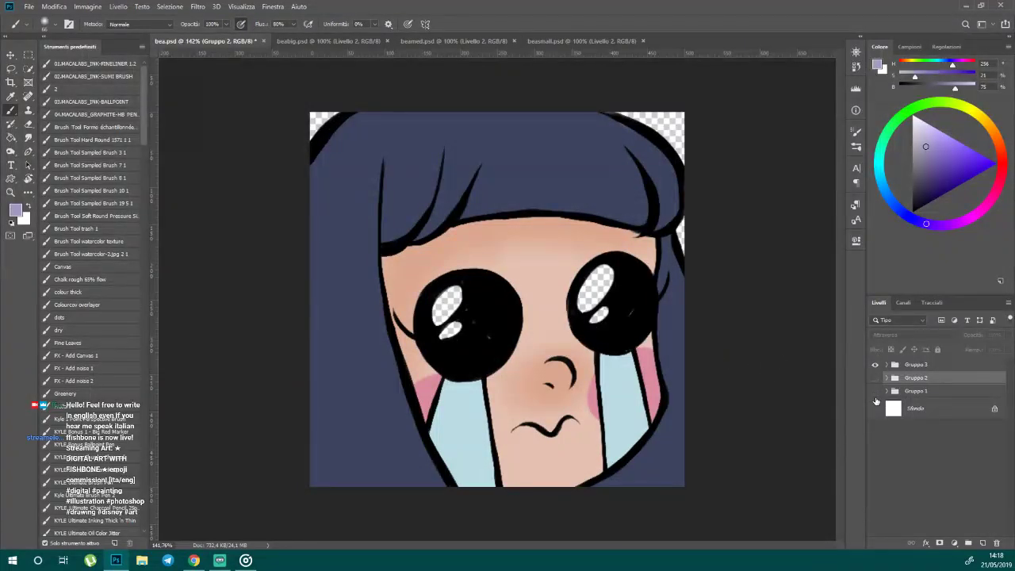
pyautogui.keyDown('alt'); pyautogui.click(874, 408); pyautogui.keyUp('alt')
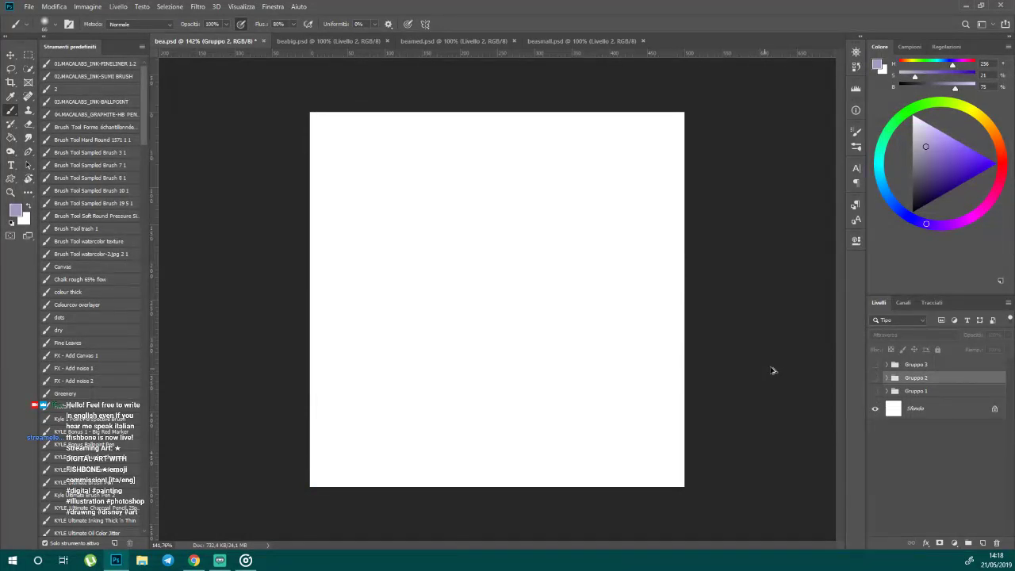
pyautogui.keyDown('alt'); pyautogui.click(874, 364); pyautogui.keyUp('alt')
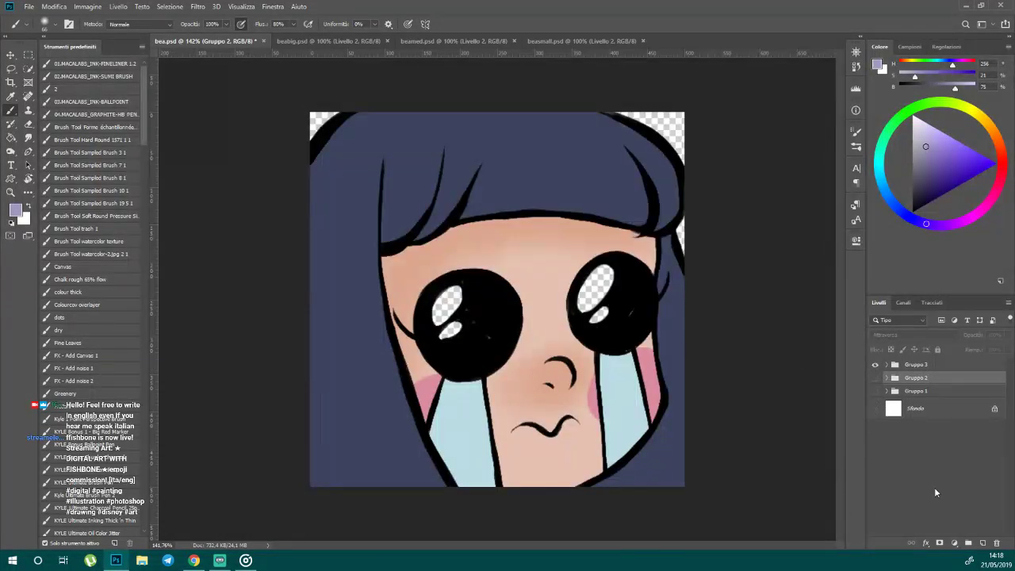
# - Display the white Sfondo layer behind the crying face in Gruppo 3
pyautogui.keyDown('alt'); pyautogui.click(875, 408); pyautogui.keyUp('alt')
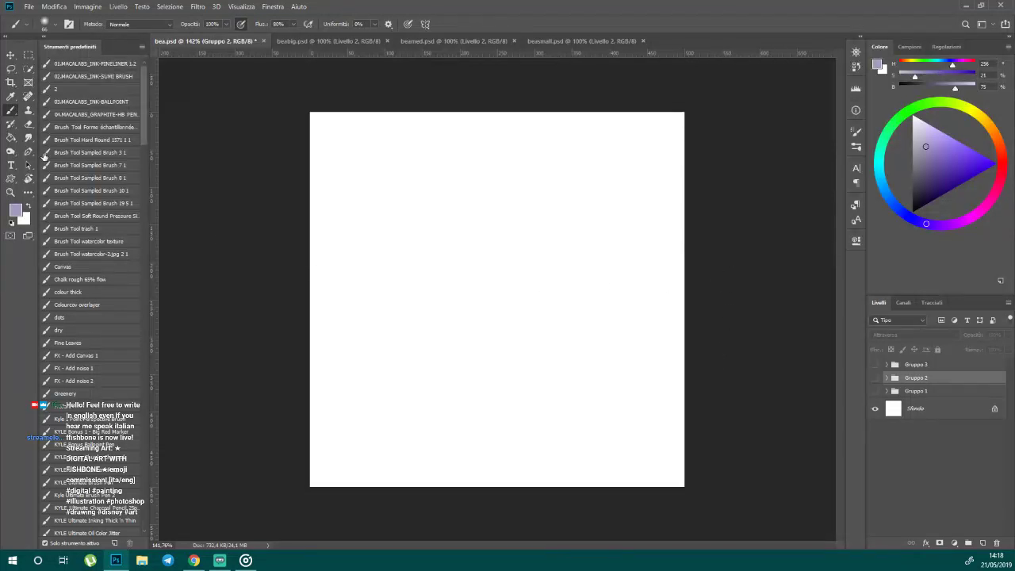
pyautogui.rightClick(11, 112)
pyautogui.click(62, 125)
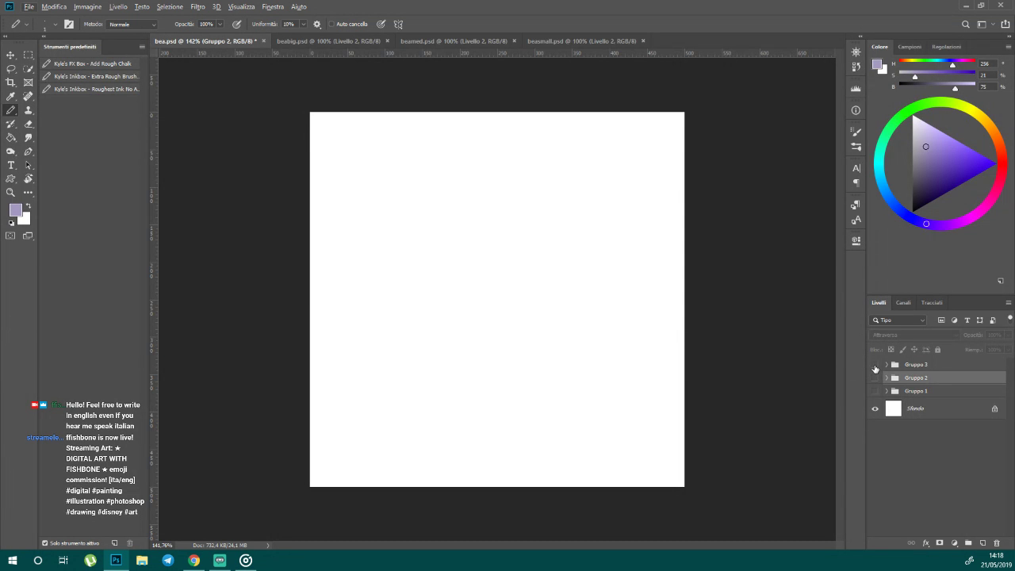
pyautogui.moveTo(875, 369); pyautogui.dragTo(875, 378)
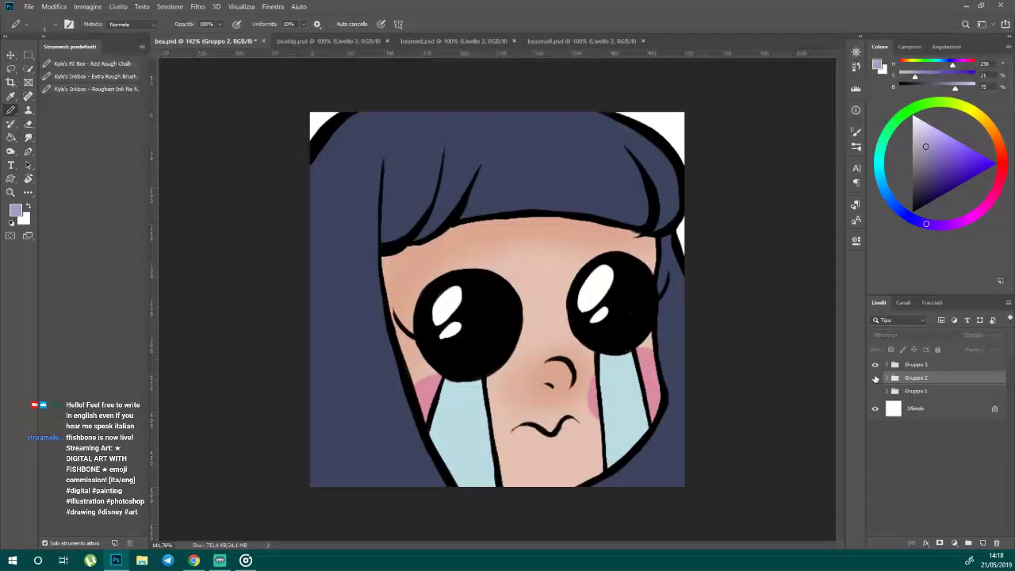
# - Add a new layer above Livello 30 in Gruppo 4 and choose the narrow elliptical brush from the recent brushes
pyautogui.click(911, 365)
pyautogui.click(886, 365)
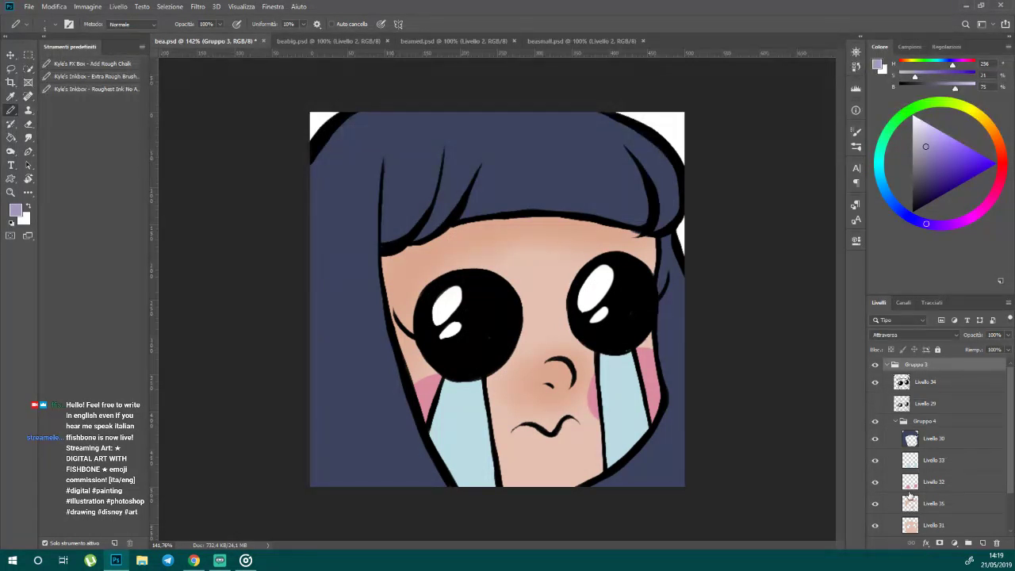
pyautogui.click(910, 439)
pyautogui.click(29, 124)
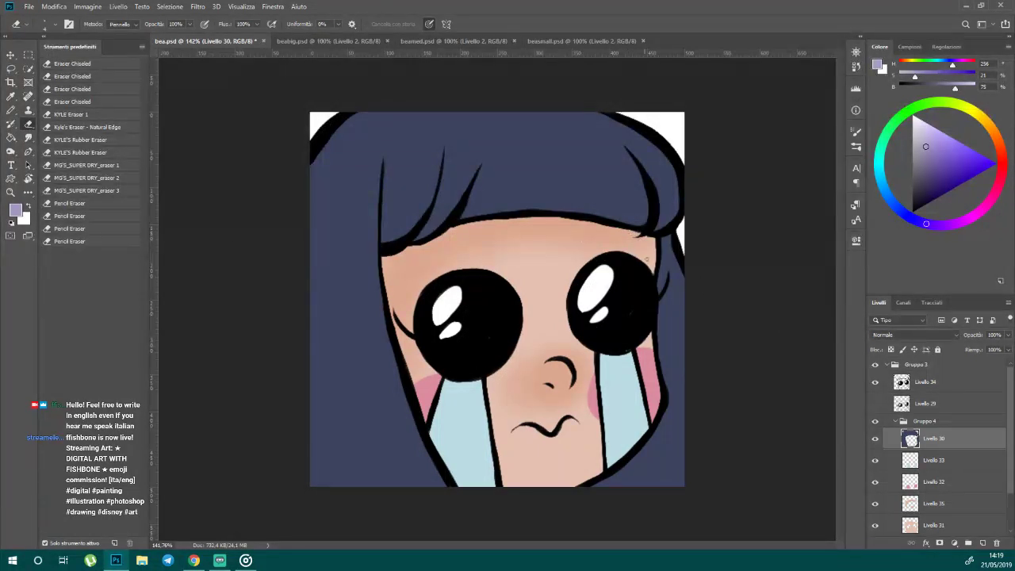
pyautogui.click(983, 543)
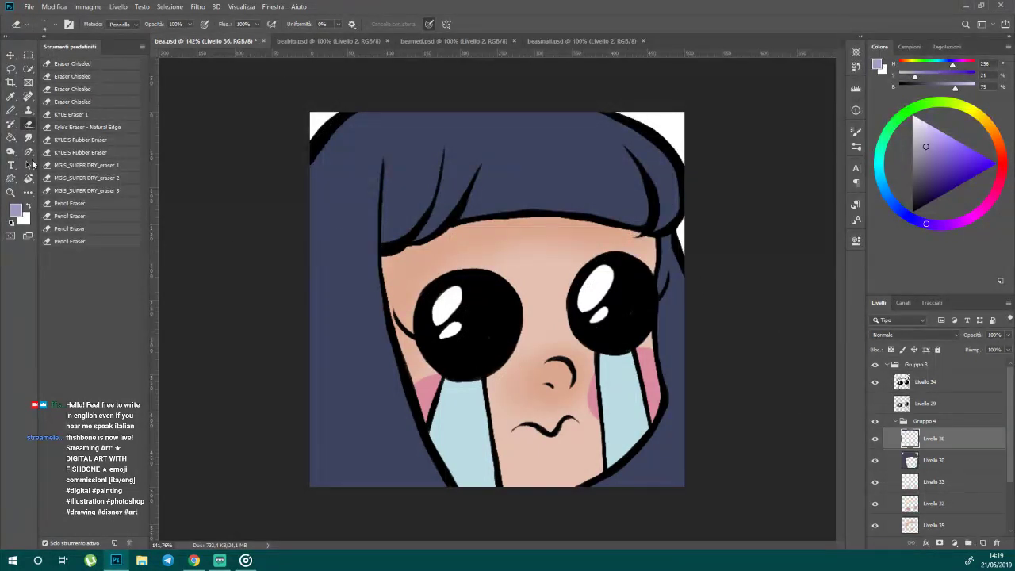
pyautogui.click(16, 112)
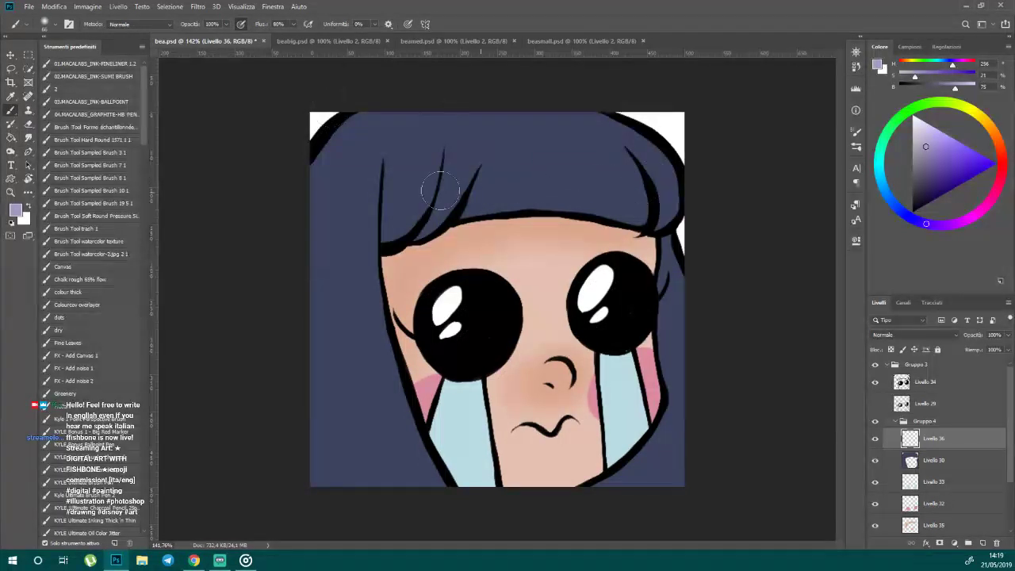
pyautogui.click(45, 23)
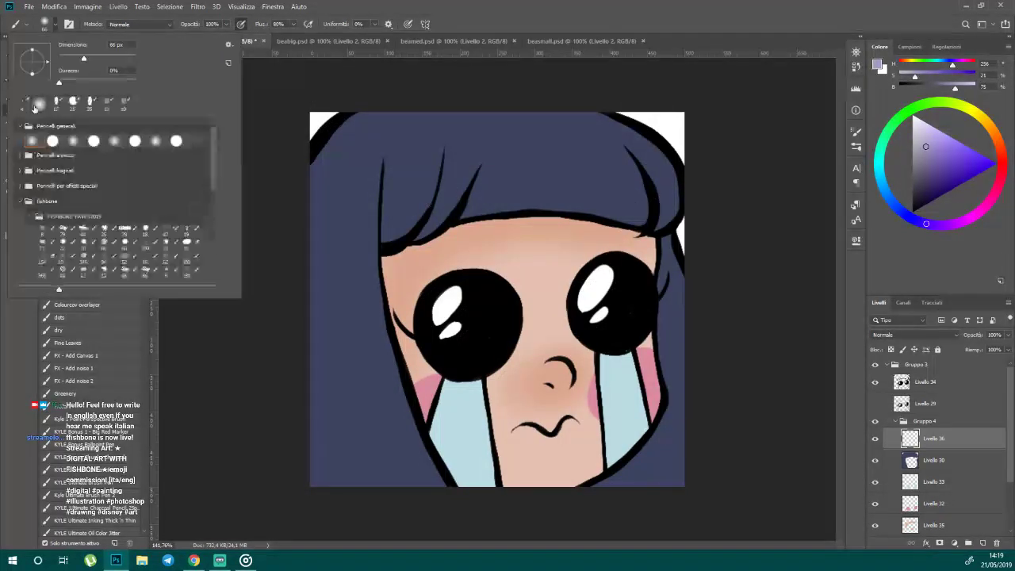
pyautogui.click(90, 107)
pyautogui.click(512, 176)
# - Paint lavender highlight bands across the fringe and over the side hair on both sides of the face
pyautogui.moveTo(662, 153)
pyautogui.mouseDown()
pyautogui.moveTo(620, 167)
pyautogui.moveTo(513, 179)
pyautogui.moveTo(378, 173)
pyautogui.mouseUp()
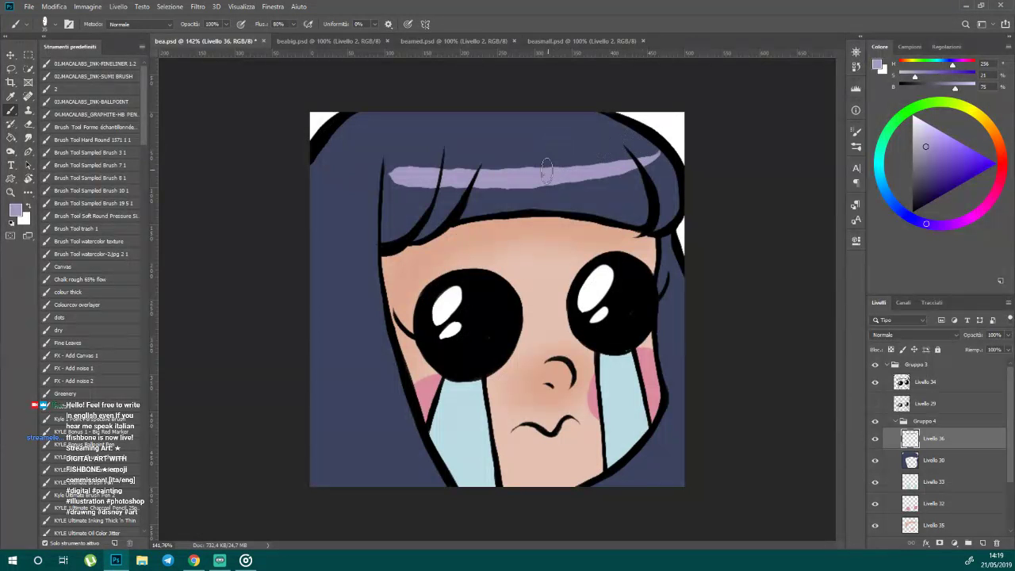
pyautogui.hotkey('ctrl', 'z')
pyautogui.moveTo(644, 143)
pyautogui.mouseDown()
pyautogui.moveTo(627, 159)
pyautogui.moveTo(643, 162)
pyautogui.moveTo(627, 152)
pyautogui.moveTo(463, 173)
pyautogui.mouseUp()
pyautogui.moveTo(644, 165)
pyautogui.mouseDown()
pyautogui.moveTo(609, 178)
pyautogui.moveTo(482, 189)
pyautogui.moveTo(372, 181)
pyautogui.moveTo(466, 170)
pyautogui.moveTo(539, 180)
pyautogui.moveTo(617, 103)
pyautogui.moveTo(602, 168)
pyautogui.moveTo(396, 172)
pyautogui.moveTo(371, 225)
pyautogui.moveTo(383, 198)
pyautogui.moveTo(382, 240)
pyautogui.mouseUp()
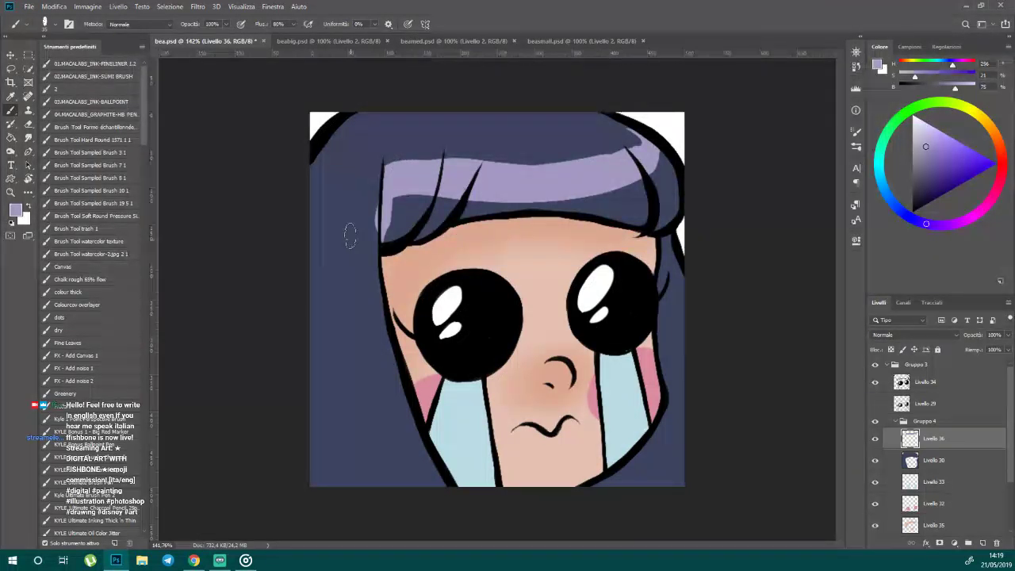
pyautogui.moveTo(311, 295)
pyautogui.mouseDown()
pyautogui.moveTo(333, 370)
pyautogui.moveTo(329, 354)
pyautogui.mouseUp()
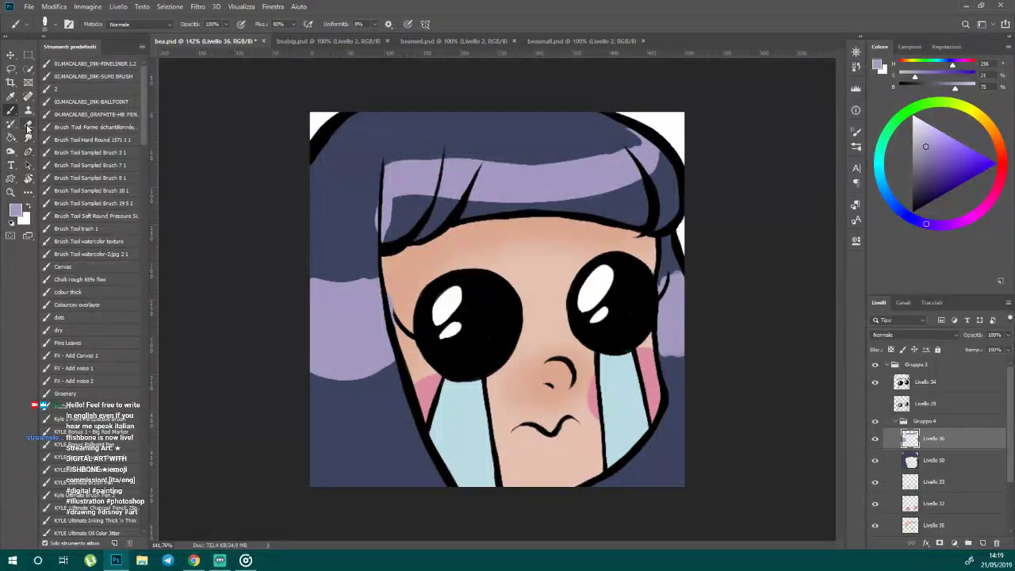
# - With a 43 px eraser at 100% hardness, trim the left side-hair highlight's upper edge and its spill onto the face
pyautogui.click(28, 127)
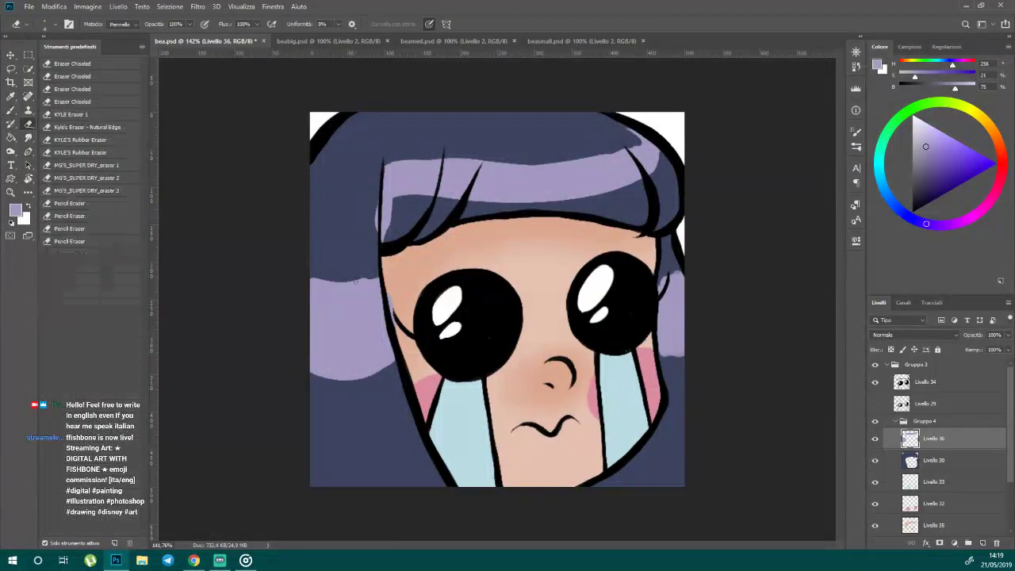
pyautogui.click(49, 24)
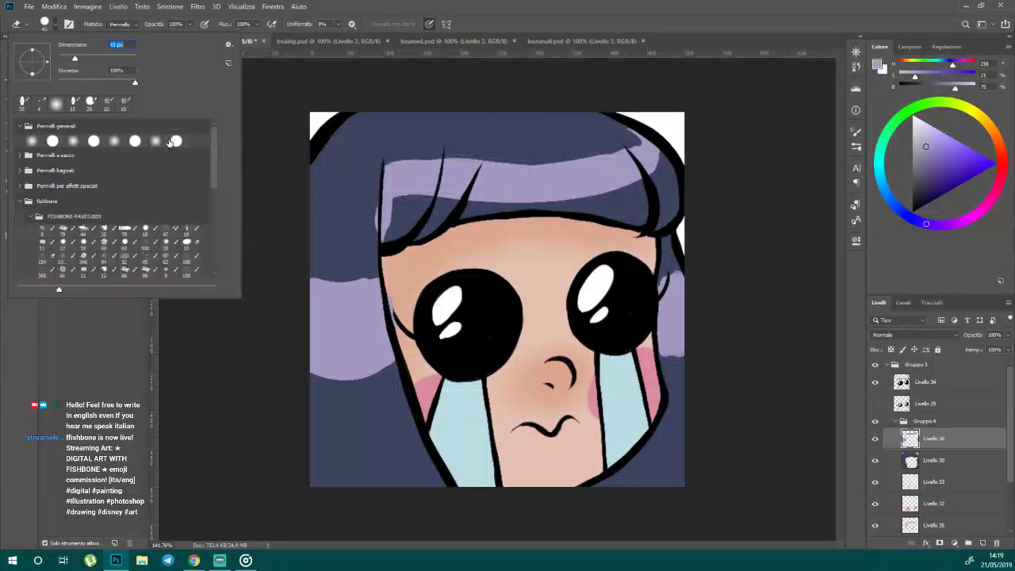
pyautogui.click(370, 285)
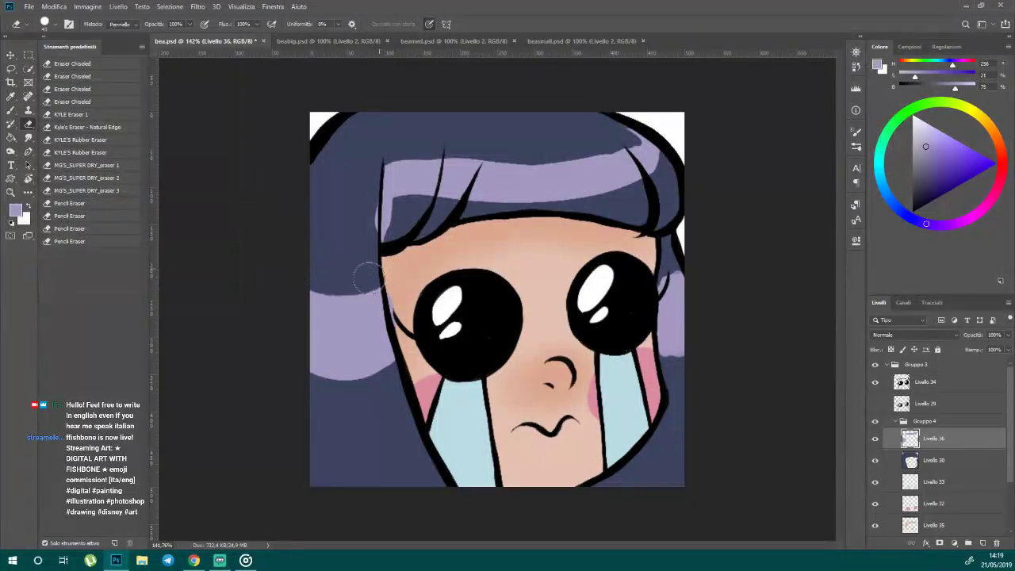
pyautogui.moveTo(396, 295); pyautogui.dragTo(419, 378)
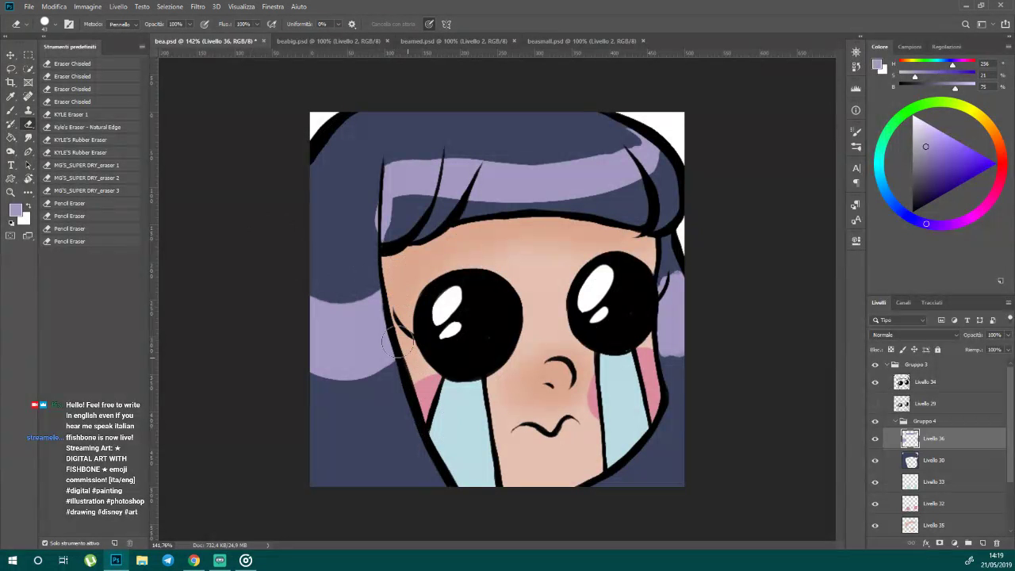
# - Erase along the fringe highlight's edges, the right side-hair highlight and the left one's lower edge to shape clean curves
pyautogui.moveTo(367, 178); pyautogui.dragTo(368, 158)
pyautogui.moveTo(384, 238); pyautogui.dragTo(402, 208)
pyautogui.moveTo(618, 147)
pyautogui.mouseDown()
pyautogui.moveTo(635, 130)
pyautogui.moveTo(396, 151)
pyautogui.mouseUp()
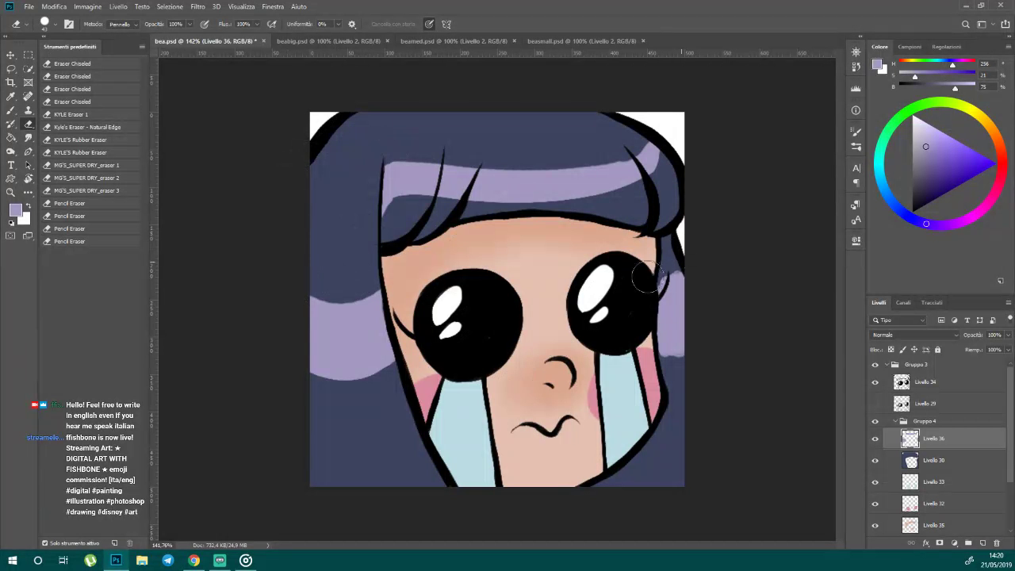
pyautogui.moveTo(698, 355); pyautogui.dragTo(666, 352)
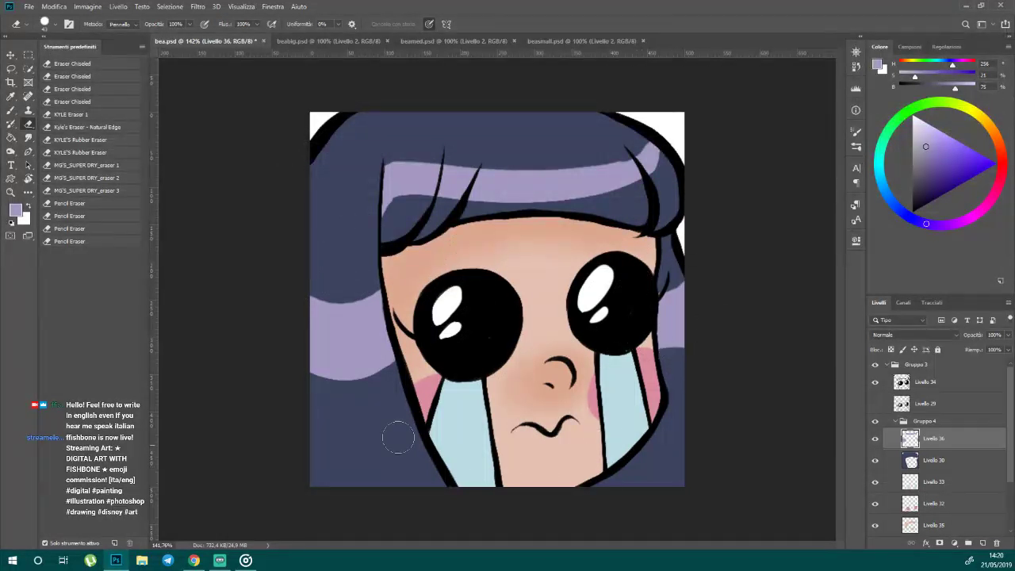
pyautogui.moveTo(397, 367); pyautogui.dragTo(297, 389)
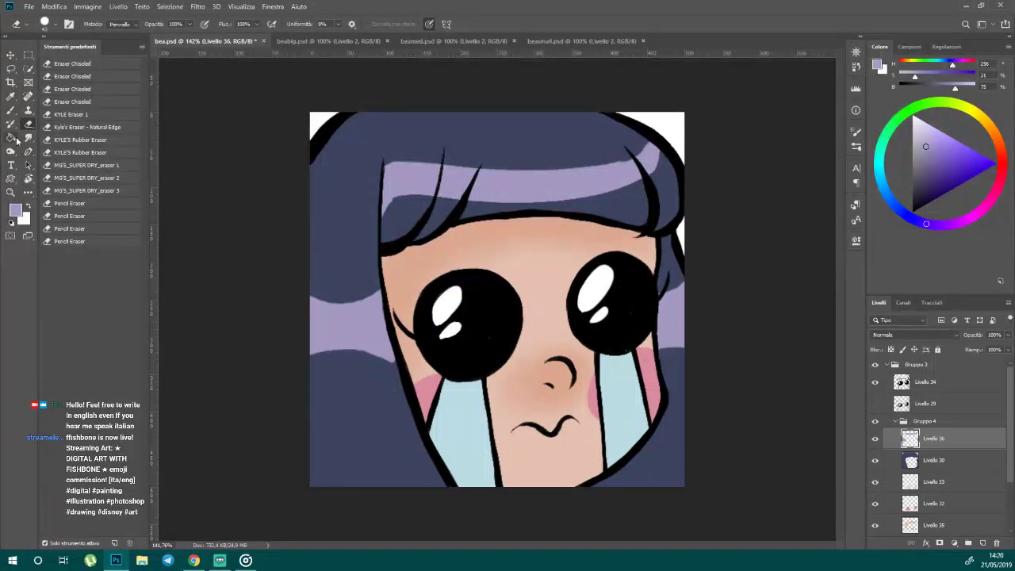
# - Brush the left side-hair highlight's upper edge in lavender so it curves up along the face outline
pyautogui.click(10, 111)
pyautogui.moveTo(307, 354)
pyautogui.mouseDown()
pyautogui.moveTo(408, 382)
pyautogui.moveTo(405, 373)
pyautogui.moveTo(301, 355)
pyautogui.mouseUp()
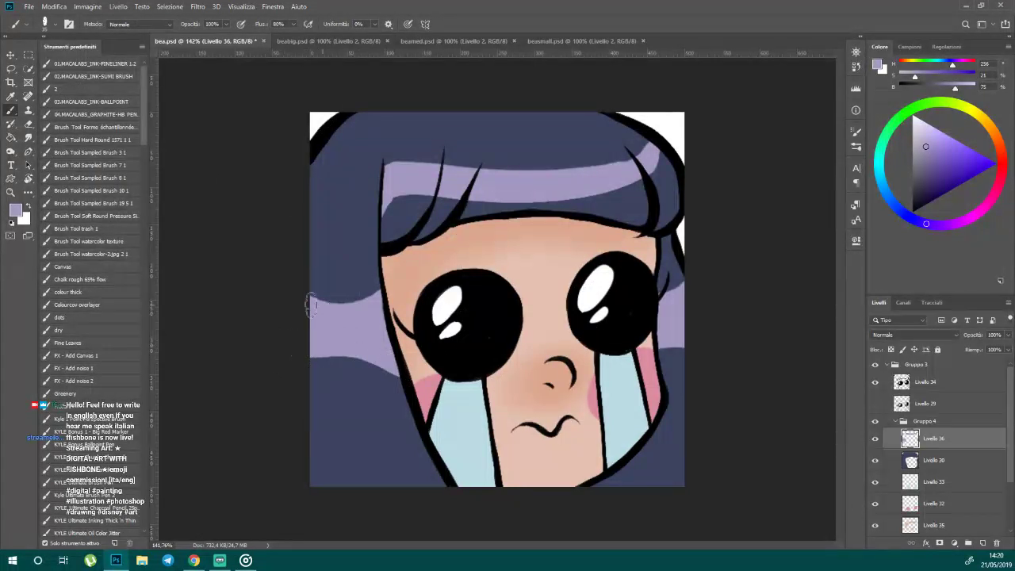
pyautogui.moveTo(311, 304)
pyautogui.mouseDown()
pyautogui.moveTo(354, 313)
pyautogui.moveTo(319, 309)
pyautogui.mouseUp()
pyautogui.scroll(3, 304, 281)
pyautogui.moveTo(360, 255)
pyautogui.mouseDown()
pyautogui.moveTo(358, 287)
pyautogui.moveTo(357, 274)
pyautogui.moveTo(291, 310)
pyautogui.moveTo(245, 246)
pyautogui.moveTo(343, 274)
pyautogui.moveTo(364, 238)
pyautogui.moveTo(317, 291)
pyautogui.mouseUp()
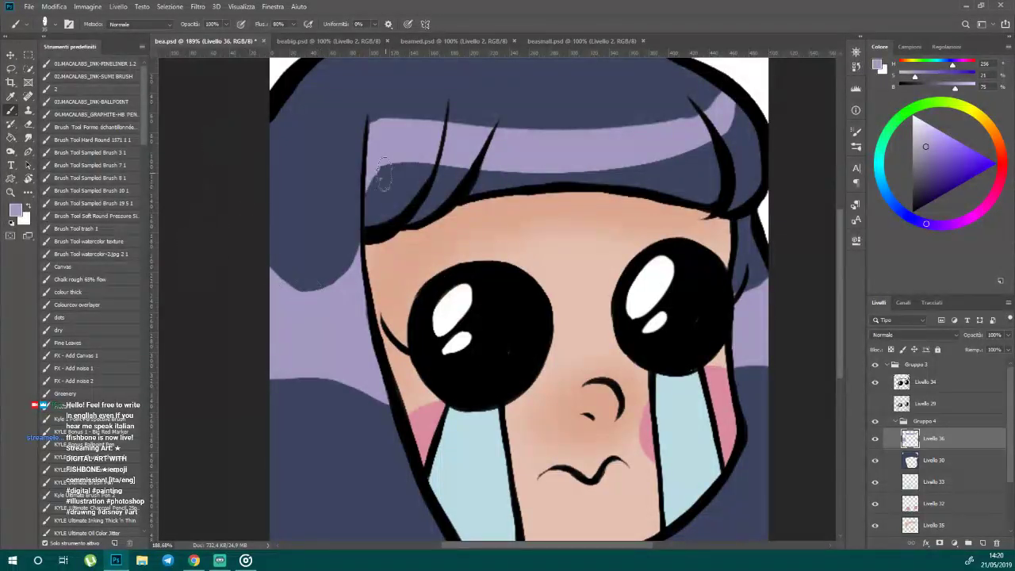
# - Extend the fringe highlight at both ends with pointed lavender strokes and touch up the right side-hair highlight
pyautogui.moveTo(382, 173); pyautogui.dragTo(371, 190)
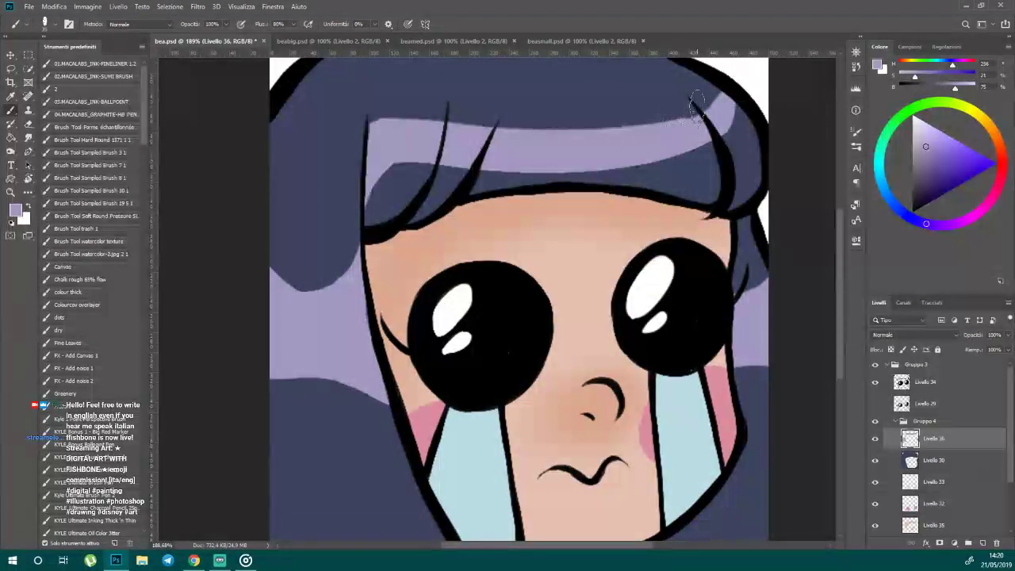
pyautogui.moveTo(697, 107); pyautogui.dragTo(713, 96)
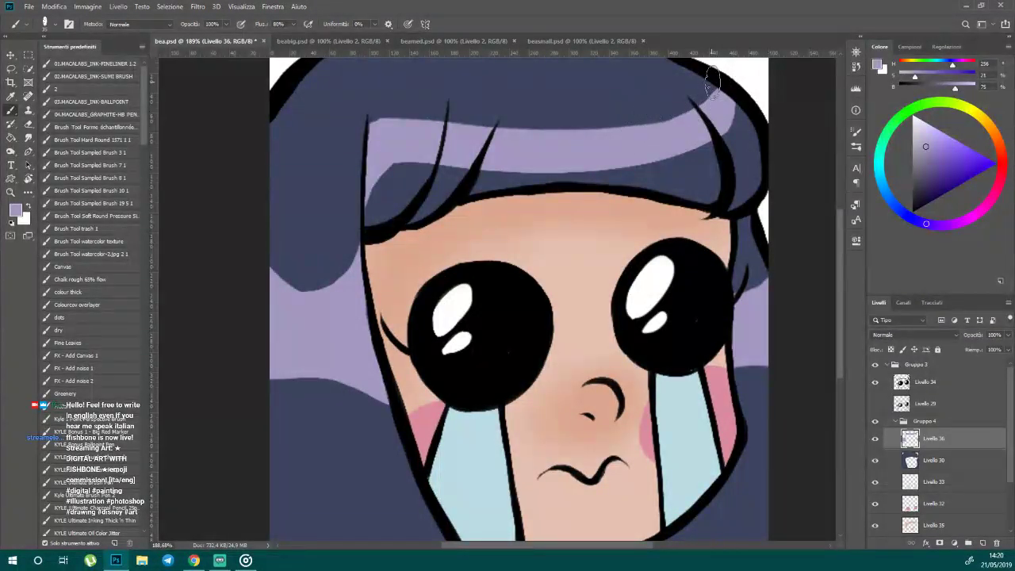
pyautogui.scroll(-2, 379, 327)
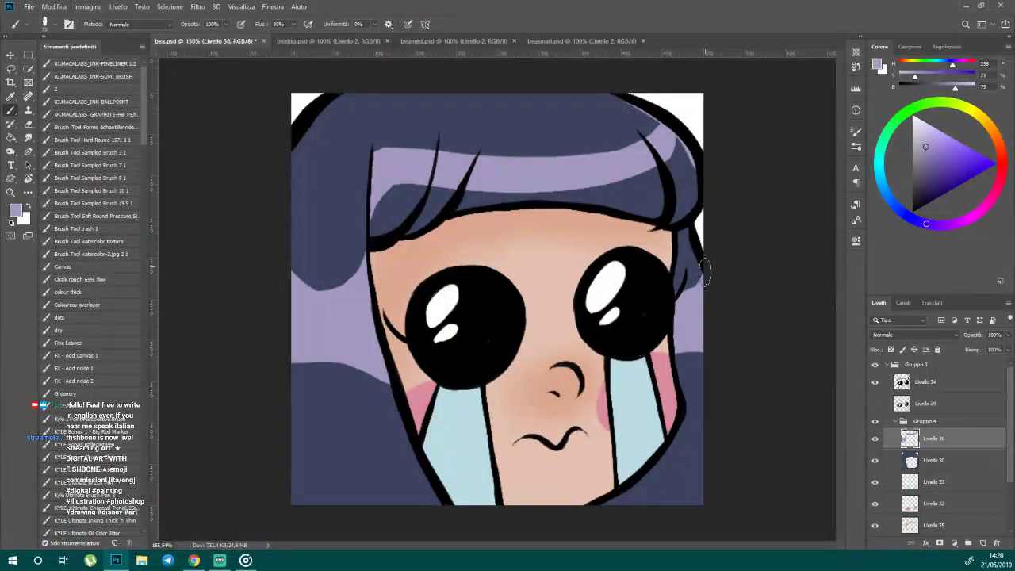
pyautogui.moveTo(704, 272)
pyautogui.mouseDown()
pyautogui.moveTo(660, 268)
pyautogui.moveTo(662, 330)
pyautogui.moveTo(705, 360)
pyautogui.moveTo(651, 378)
pyautogui.moveTo(661, 355)
pyautogui.moveTo(721, 369)
pyautogui.moveTo(668, 361)
pyautogui.mouseUp()
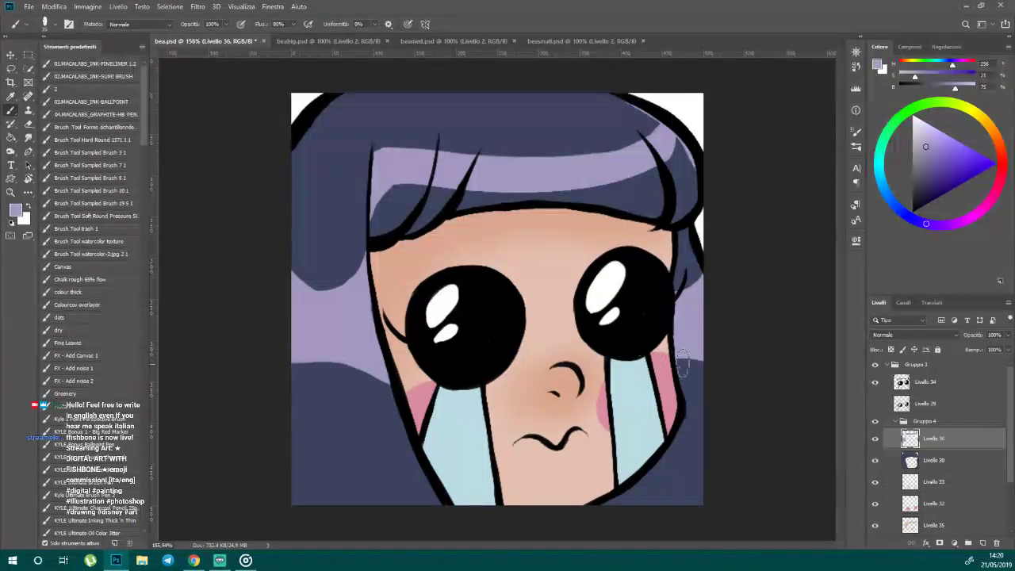
pyautogui.hotkey('ctrl', 'z')
pyautogui.moveTo(377, 152); pyautogui.dragTo(380, 115)
pyautogui.scroll(-3, 346, 293)
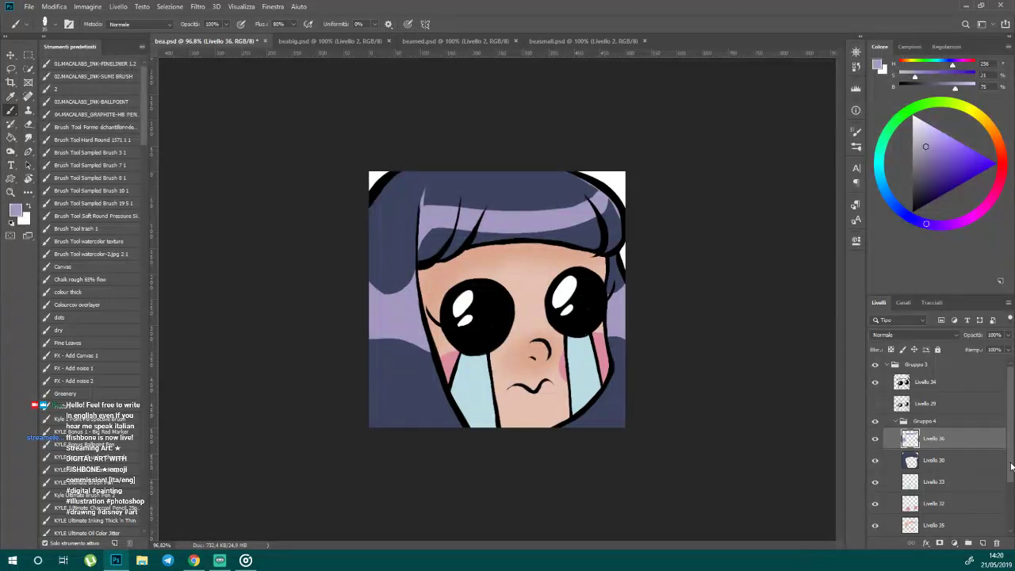
# - Add a new layer in Gruppo 4 and place it directly below Livello 31
pyautogui.moveTo(1011, 467); pyautogui.dragTo(1007, 524)
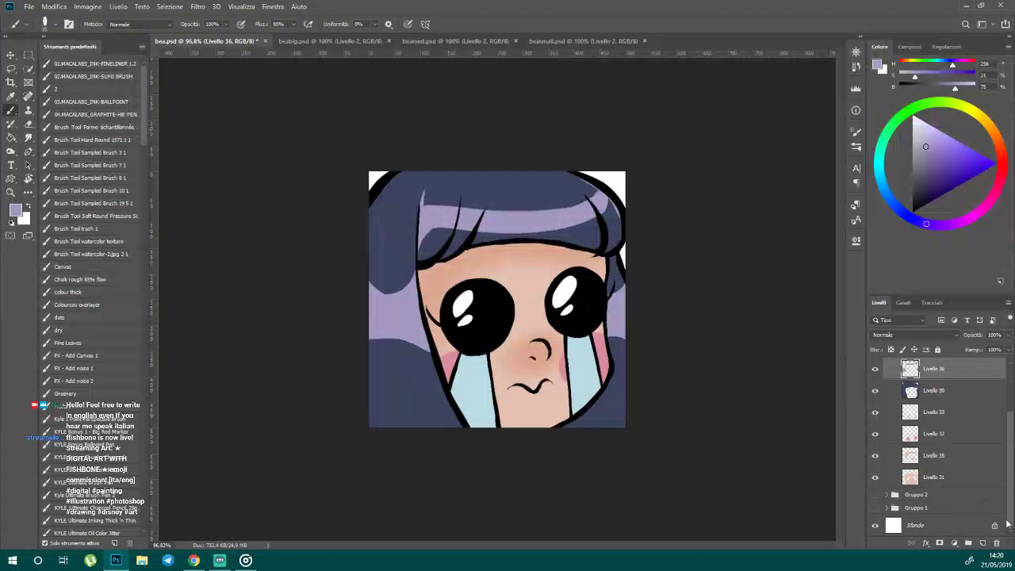
pyautogui.click(936, 476)
pyautogui.click(982, 543)
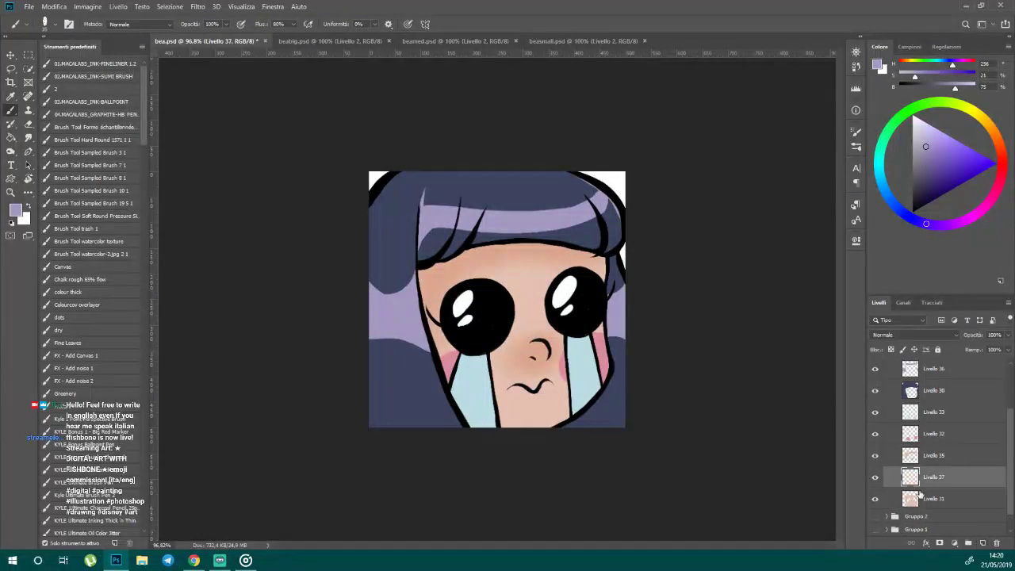
pyautogui.moveTo(920, 493); pyautogui.dragTo(920, 509)
# - Paint white behind the eye highlights on the new layer and hide the Sfondo layer
pyautogui.click(31, 209)
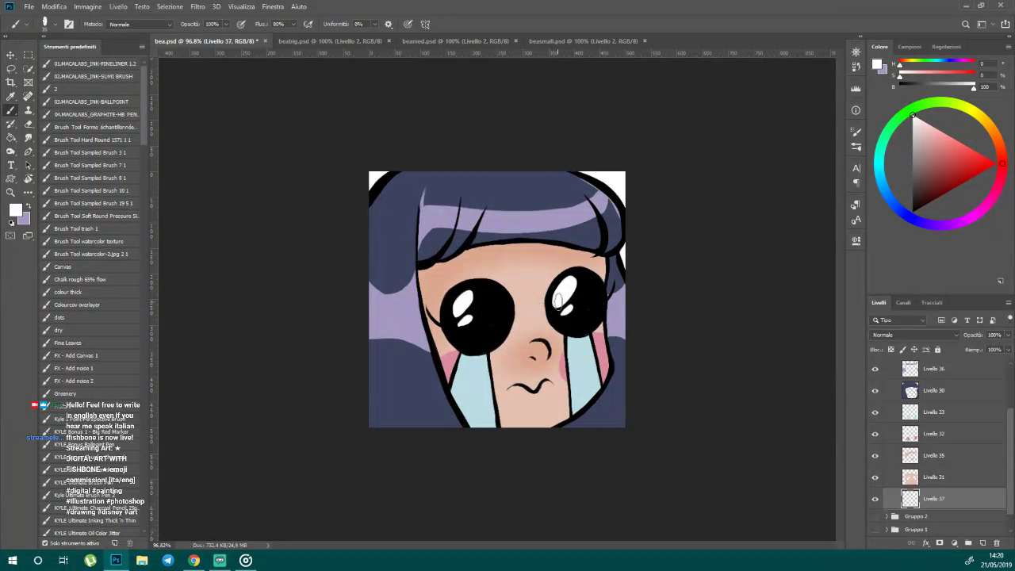
pyautogui.moveTo(558, 301)
pyautogui.mouseDown()
pyautogui.moveTo(564, 285)
pyautogui.moveTo(565, 302)
pyautogui.mouseUp()
pyautogui.scroll(-1, 1010, 470)
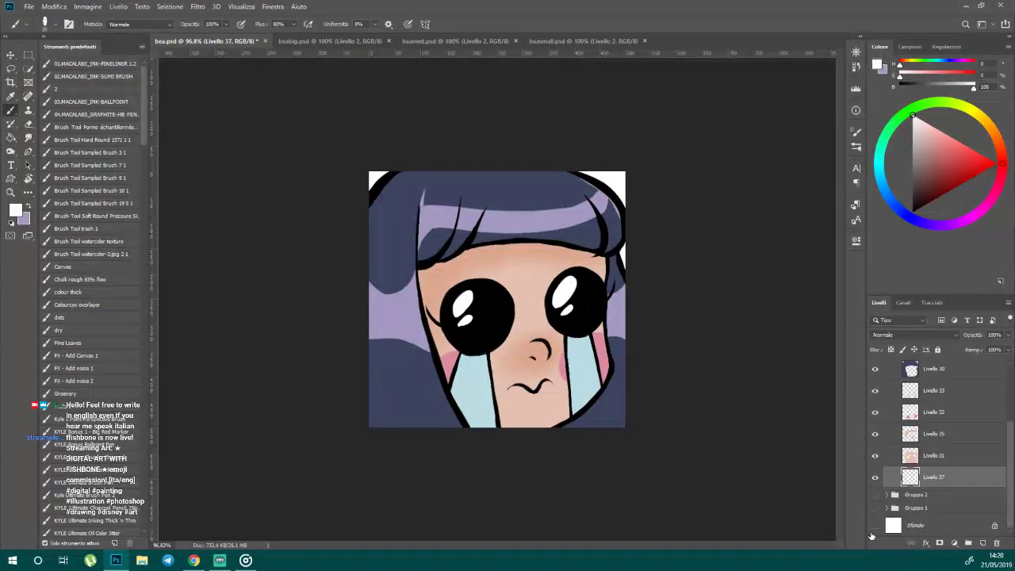
pyautogui.click(875, 525)
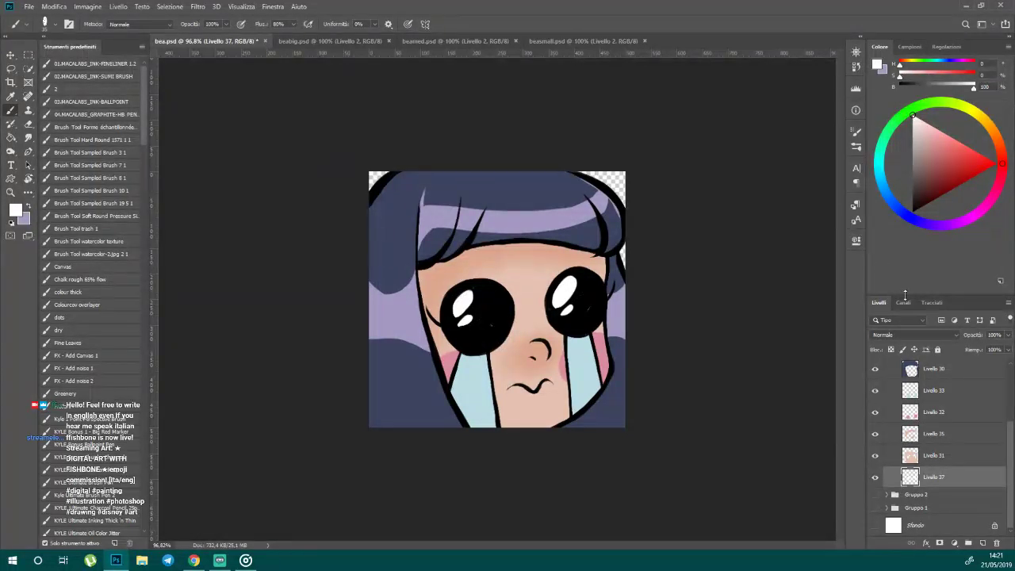
# - Paint a small extra white highlight inside each eye on Livello 34 with a small brush
pyautogui.scroll(4, 1012, 473)
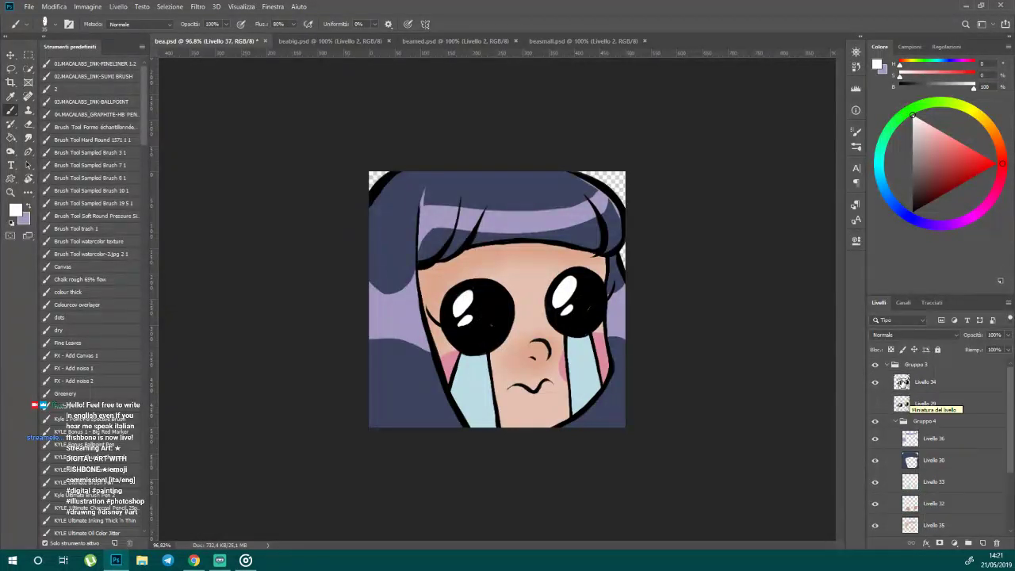
pyautogui.click(912, 381)
pyautogui.click(983, 542)
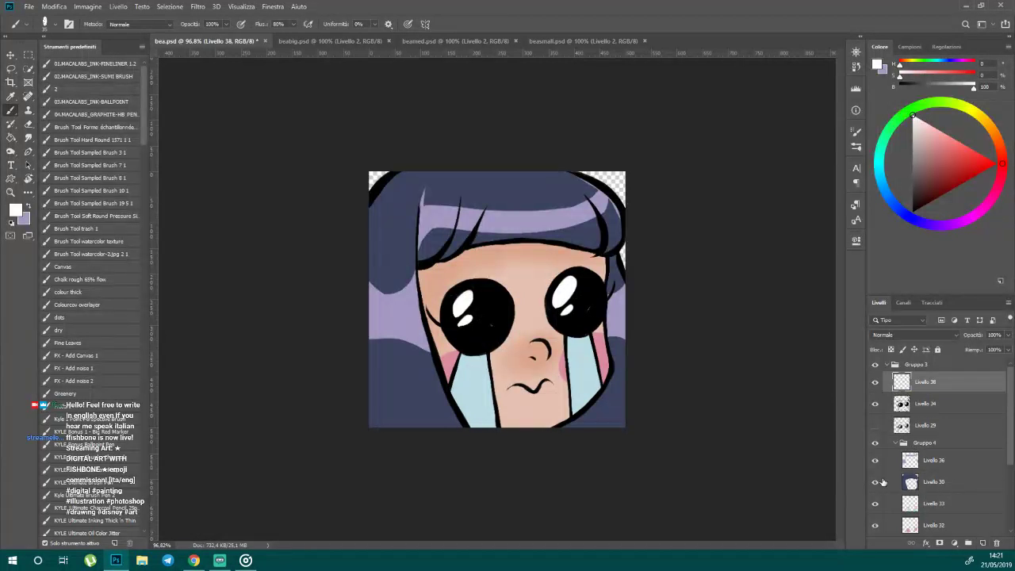
pyautogui.click(54, 25)
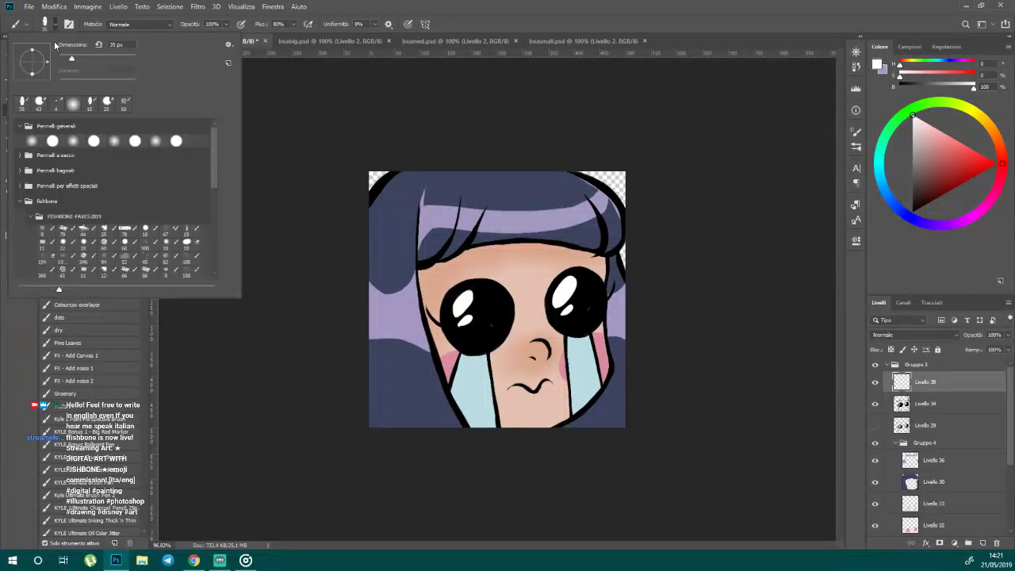
pyautogui.keyDown('alt'); pyautogui.click(464, 302); pyautogui.keyUp('alt')
pyautogui.hotkey('ctrl', 'z')
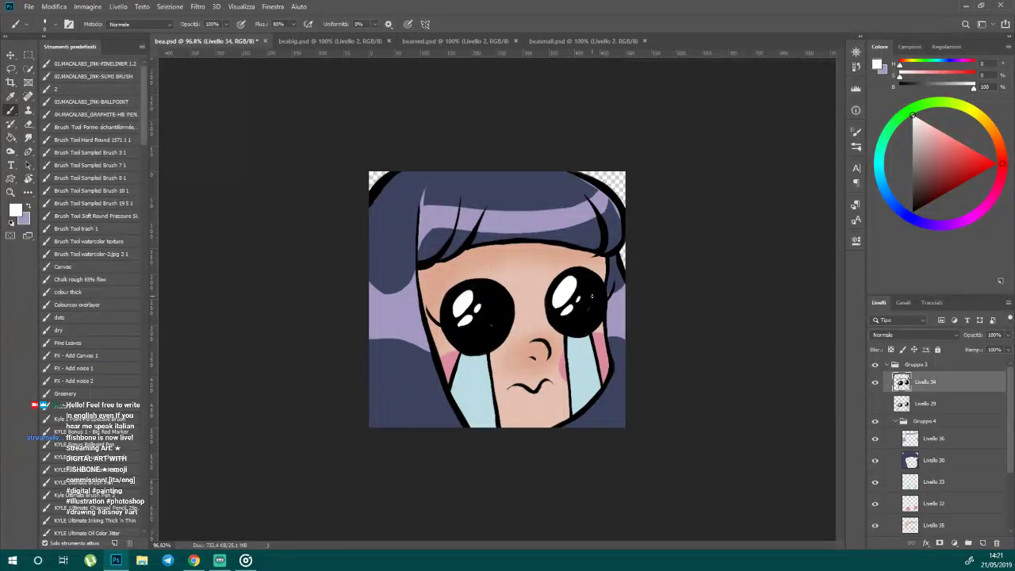
# - Sample black from the eyes and touch up the black areas on Livello 34
pyautogui.keyDown('alt'); pyautogui.click(593, 292); pyautogui.keyUp('alt')
pyautogui.keyDown('alt'); pyautogui.click(587, 301); pyautogui.keyUp('alt')
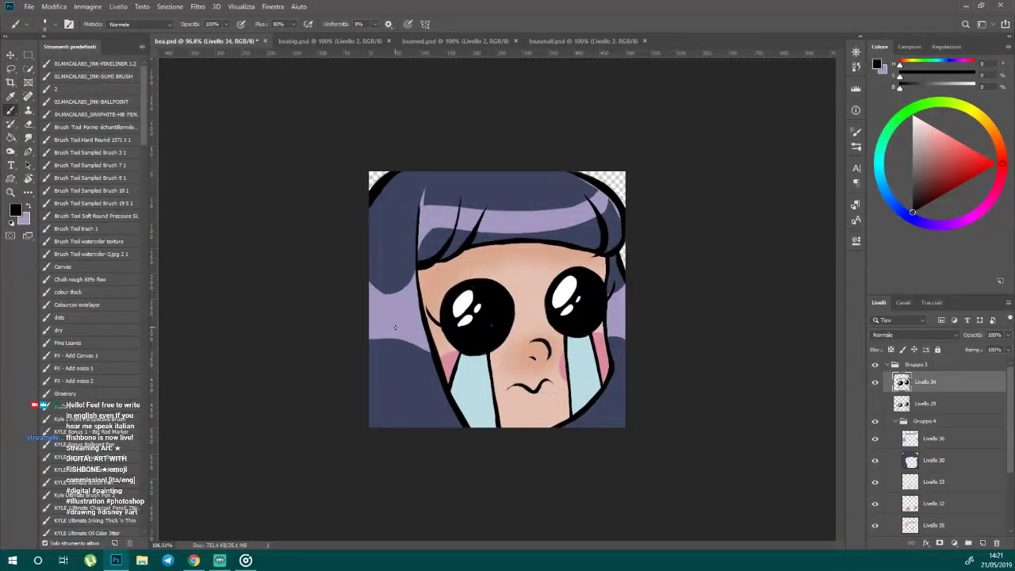
pyautogui.scroll(3, 395, 326)
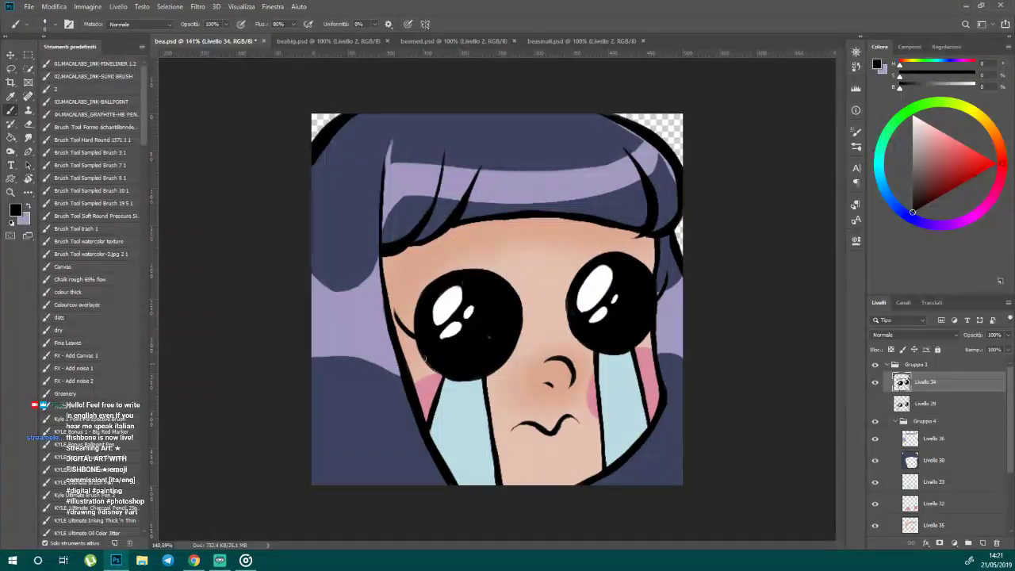
pyautogui.scroll(-5, 399, 256)
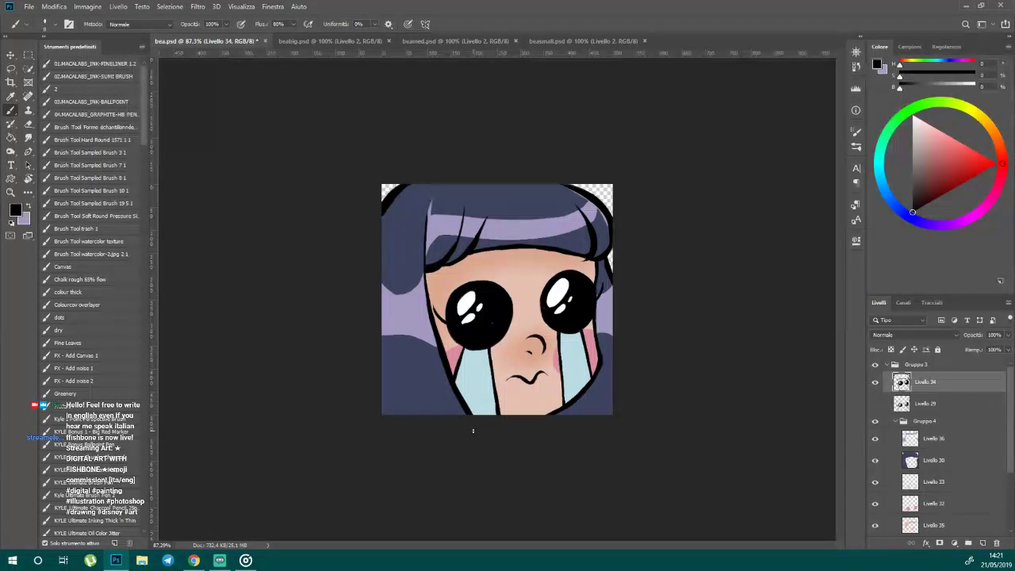
# - Paste a merged copy of the whole bea.psd artwork into beabig.psd and hide Livello 2 and Livello 1 there
pyautogui.click(885, 364)
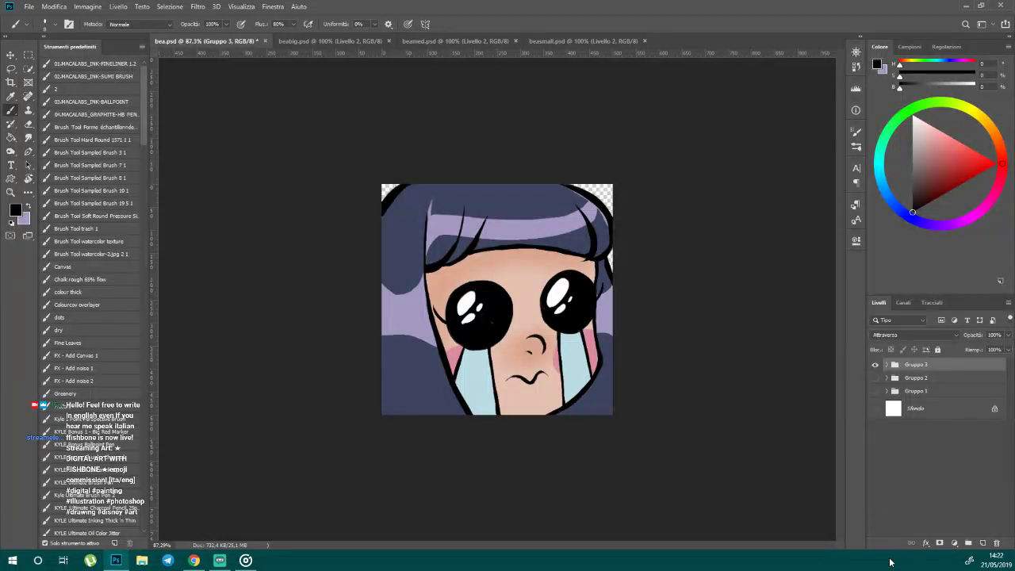
pyautogui.hotkey('ctrl', 'a')
pyautogui.hotkey('ctrl', 'Tab')
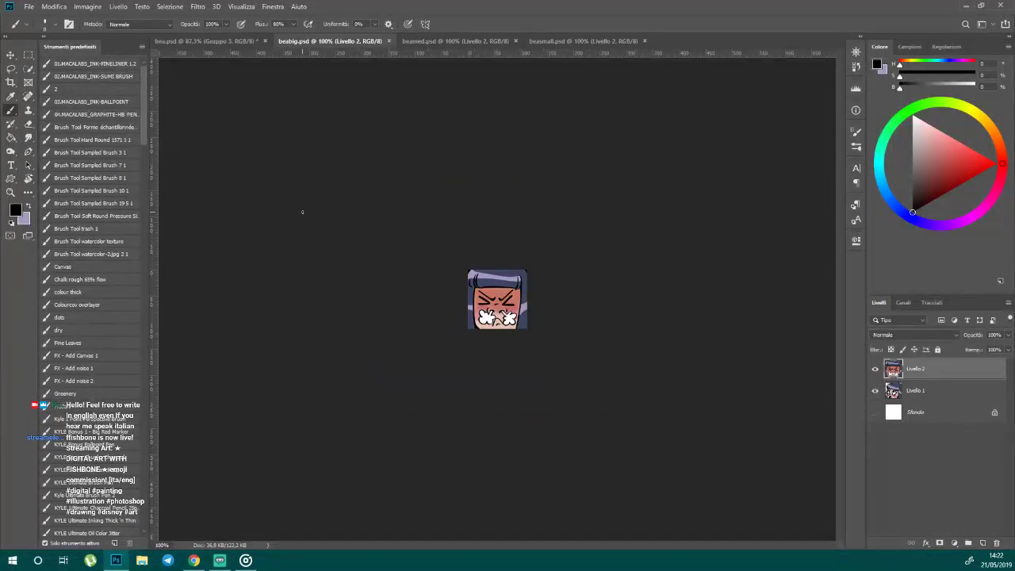
pyautogui.hotkey('ctrl', 'v')
pyautogui.press('v')
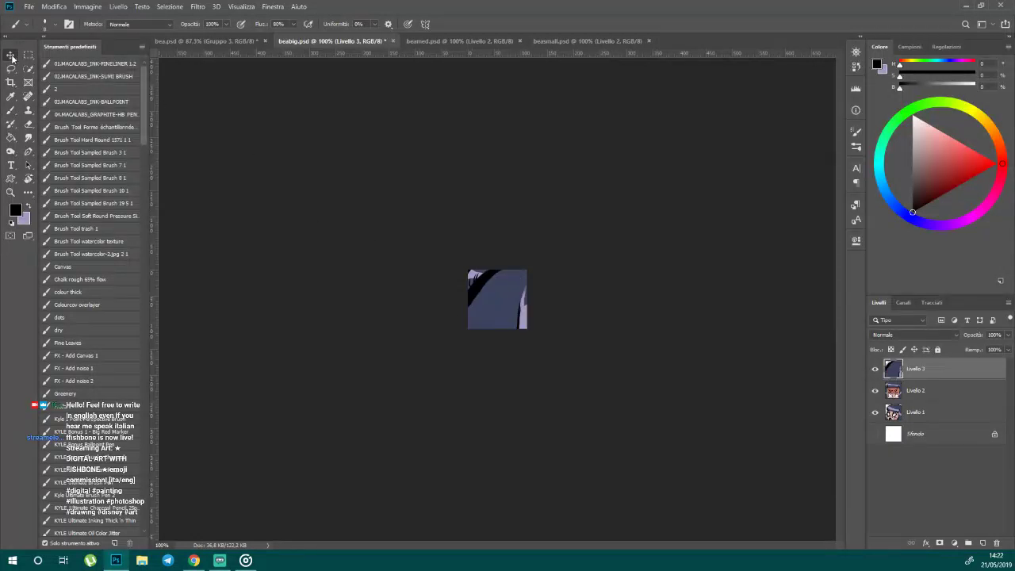
pyautogui.click(875, 390)
pyautogui.click(875, 412)
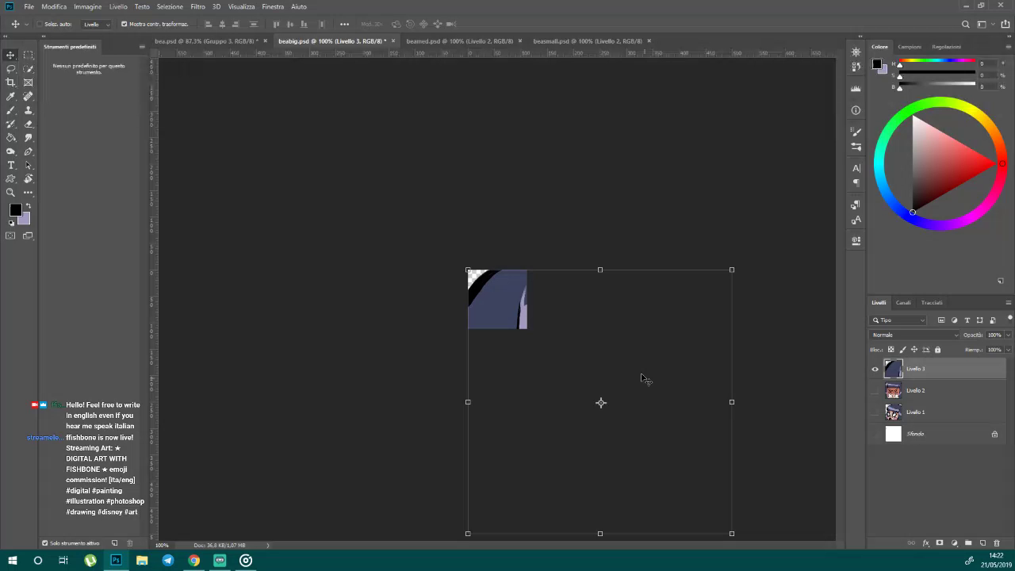
# - Scale the pasted crying emoji to 23.21% and position it to fill the beabig.psd canvas
pyautogui.moveTo(641, 374); pyautogui.dragTo(493, 233)
pyautogui.hotkey('ctrl', 't')
pyautogui.moveTo(320, 128); pyautogui.dragTo(476, 289)
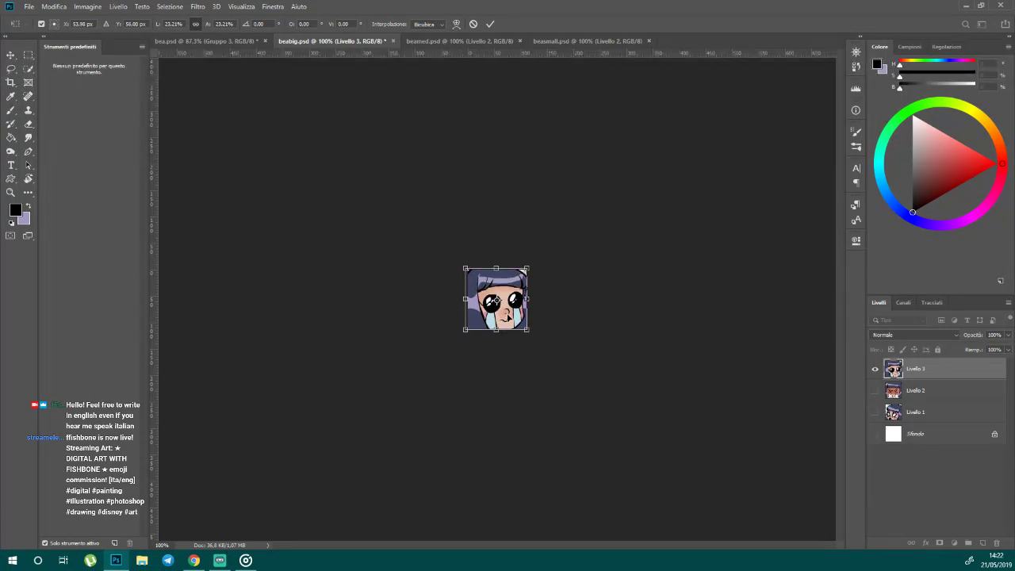
pyautogui.press('Right')
pyautogui.press('Right')
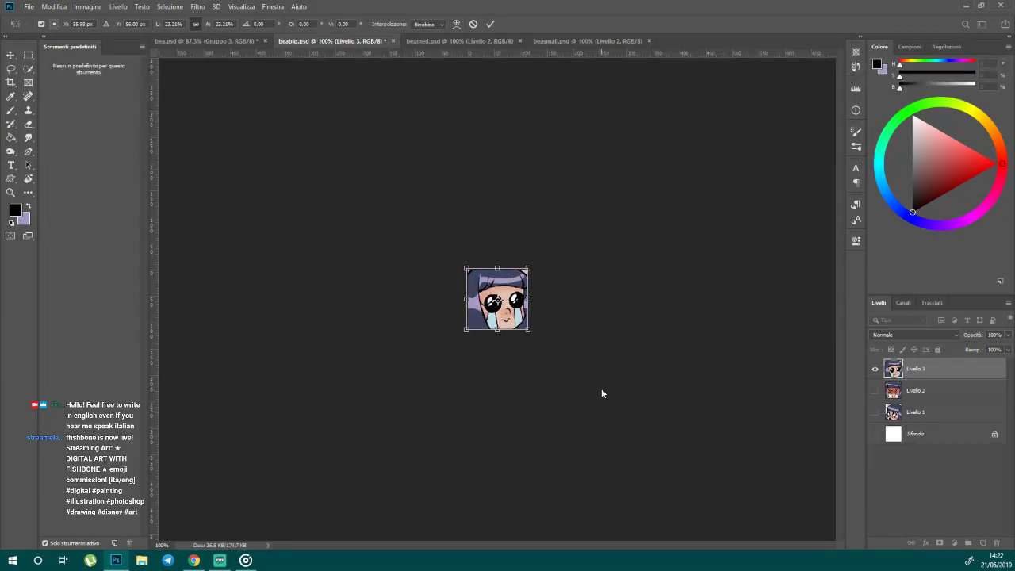
pyautogui.press('Return')
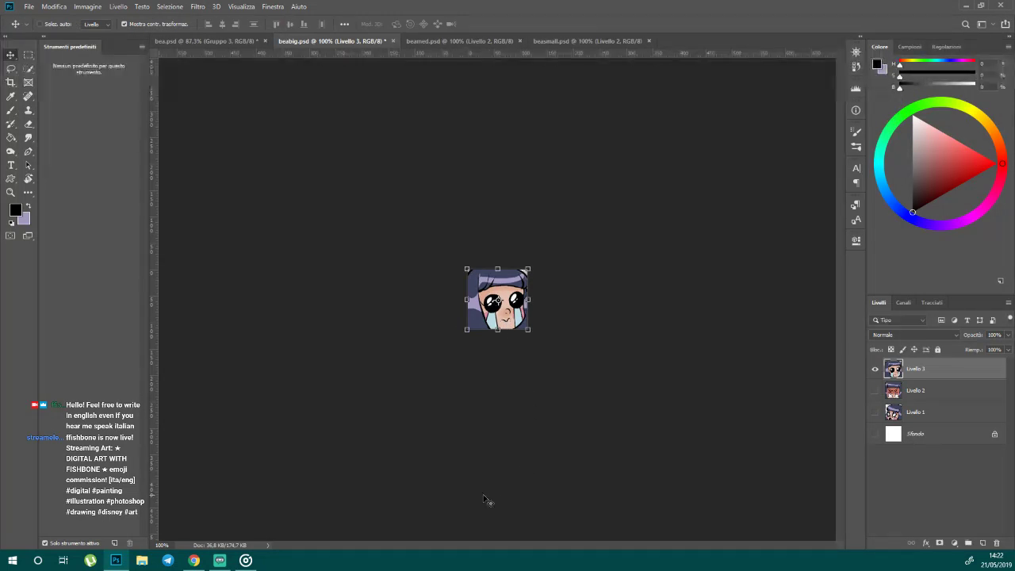
# - Paste the crying emoji into beamed.psd and scale it to 12.73% so it covers the canvas
pyautogui.hotkey('ctrl', 'Tab')
pyautogui.hotkey('ctrl', 'v')
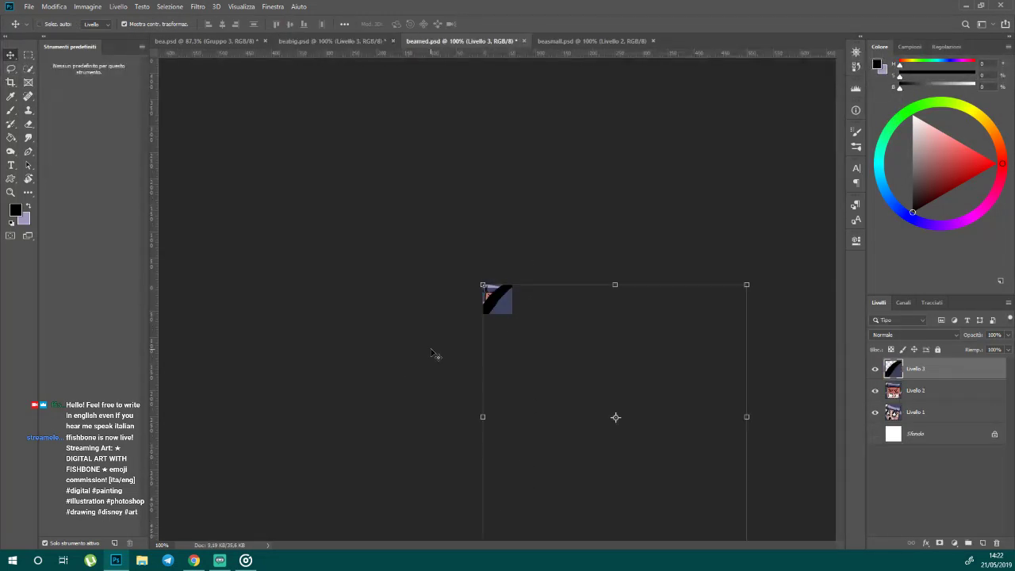
pyautogui.moveTo(537, 331); pyautogui.dragTo(386, 168)
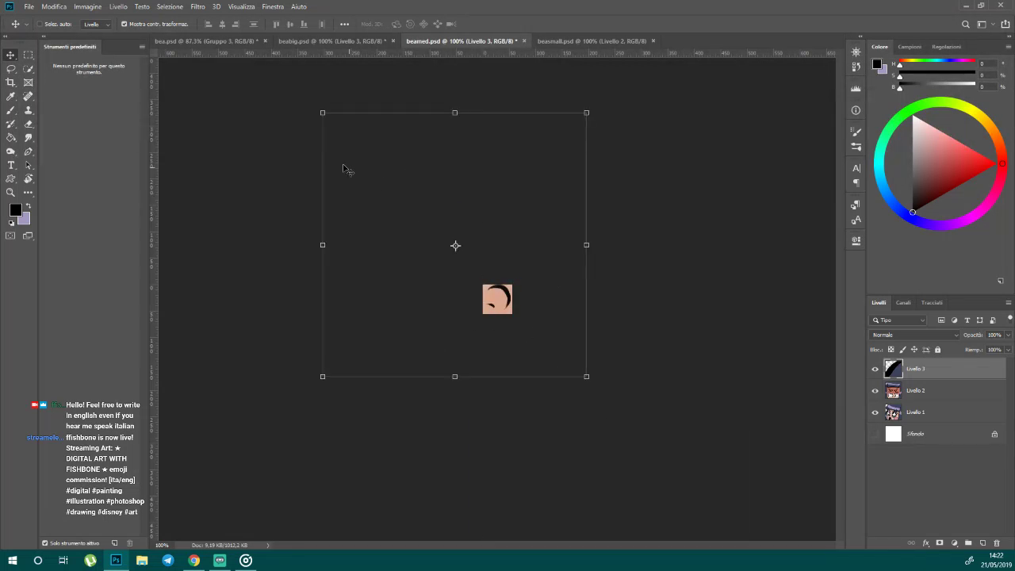
pyautogui.moveTo(322, 112); pyautogui.dragTo(490, 291)
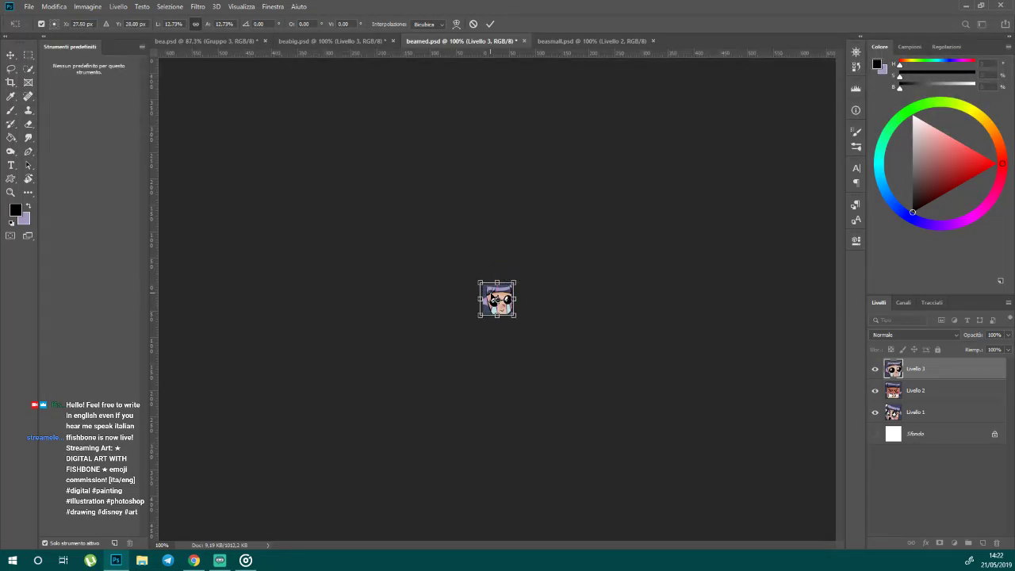
pyautogui.press('Return')
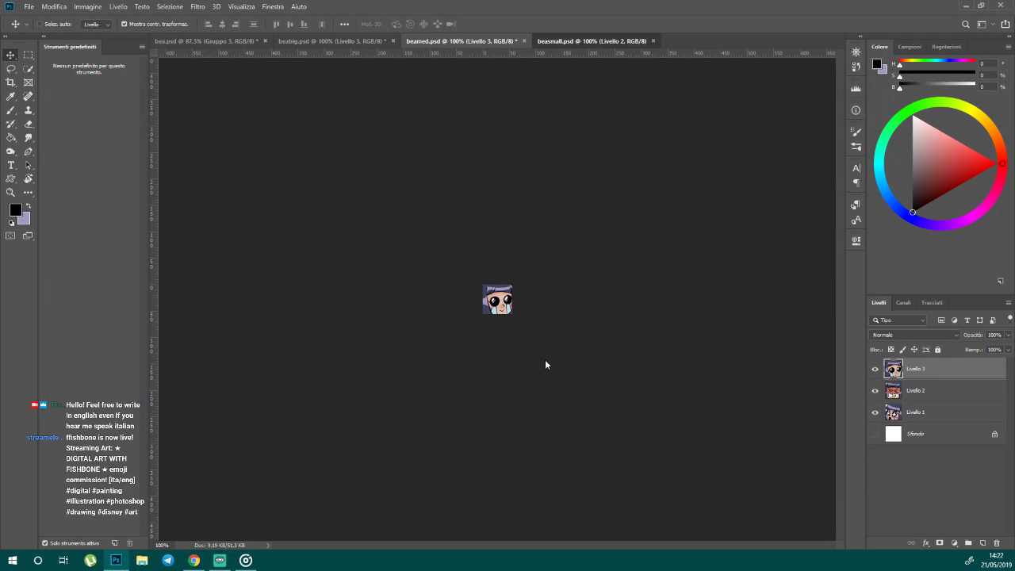
# - Paste the crying emoji into beasmall.psd, move it over the canvas and scale it down to 10.68%
pyautogui.hotkey('ctrl', 'Tab')
pyautogui.hotkey('ctrl', 'v')
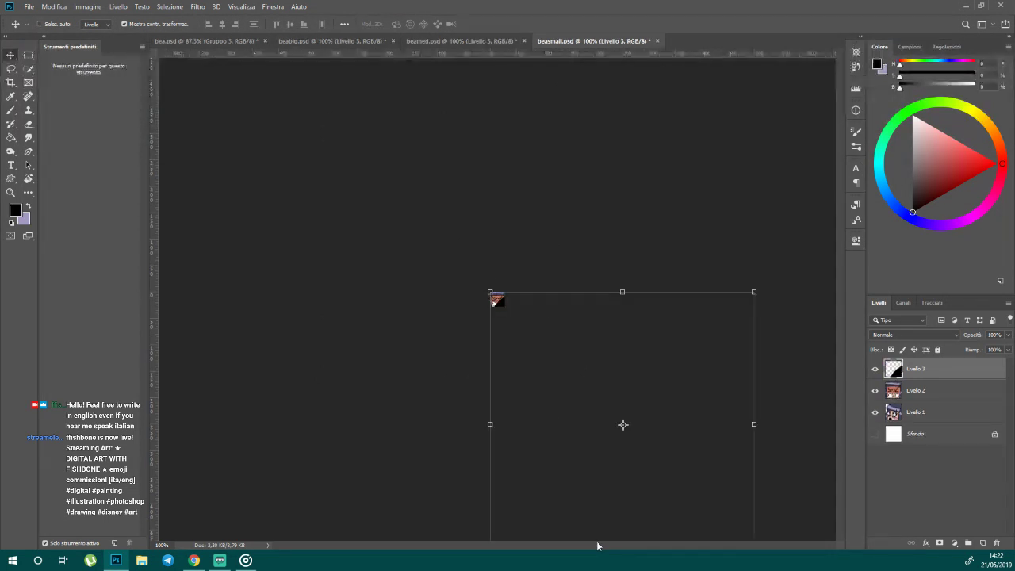
pyautogui.moveTo(598, 507); pyautogui.dragTo(438, 337)
pyautogui.moveTo(330, 121); pyautogui.dragTo(478, 282)
pyautogui.scroll(4, 483, 307)
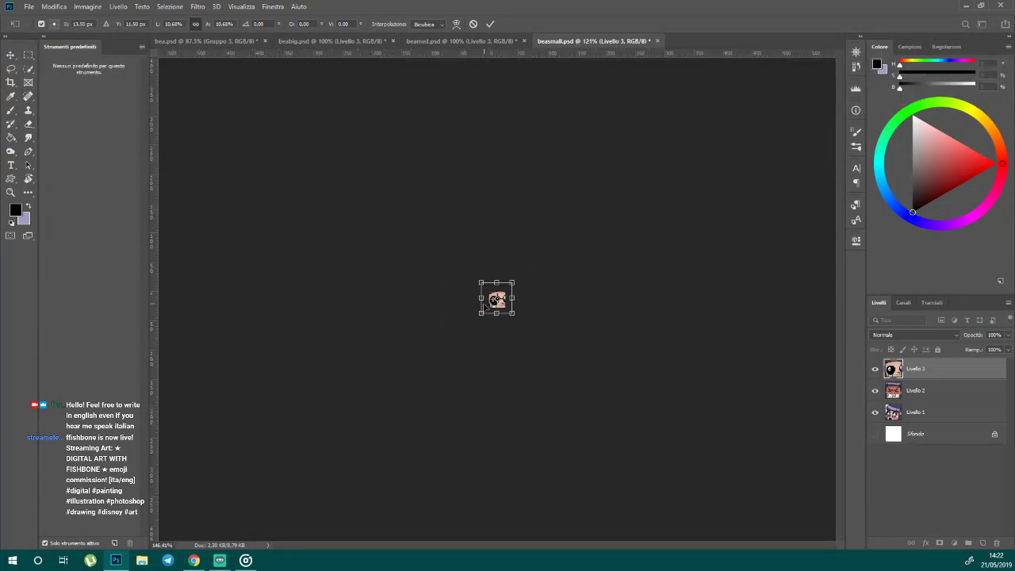
# - Reduce the pasted emoji further to about 6.9% and centre it over the beasmall.psd canvas
pyautogui.scroll(5, 484, 306)
pyautogui.moveTo(560, 354); pyautogui.dragTo(538, 336)
pyautogui.moveTo(429, 229); pyautogui.dragTo(471, 277)
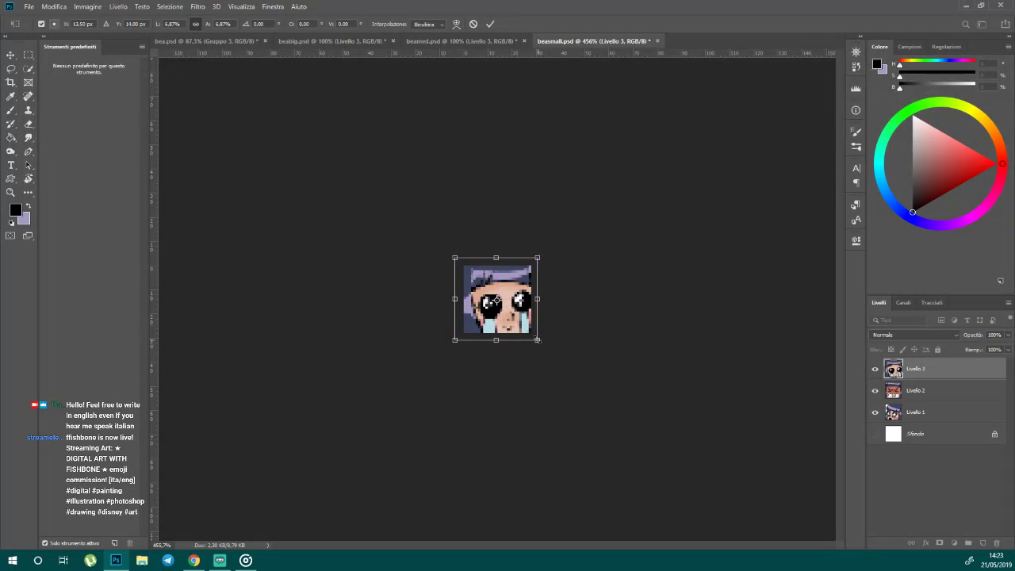
pyautogui.moveTo(537, 340); pyautogui.dragTo(535, 338)
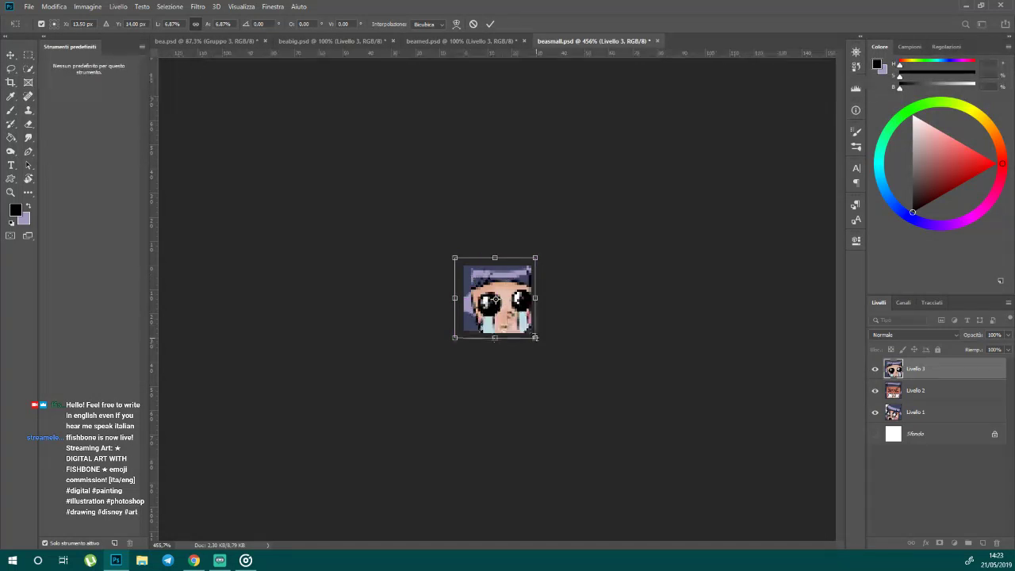
pyautogui.press('Return')
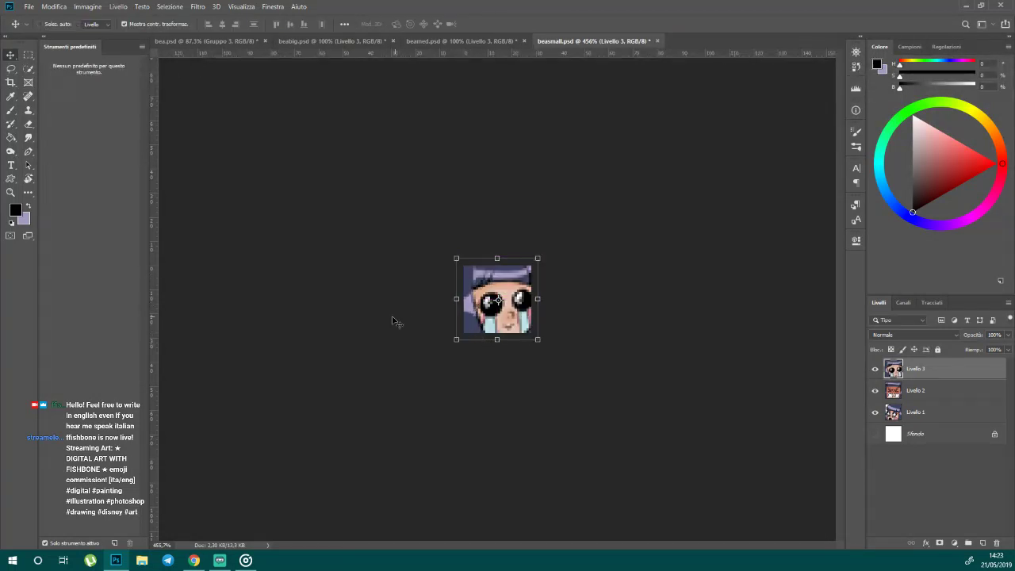
# - View beasmall.psd at 100% with the Navigator open and switch to the Rectangular Marquee tool
pyautogui.scroll(-6, 392, 317)
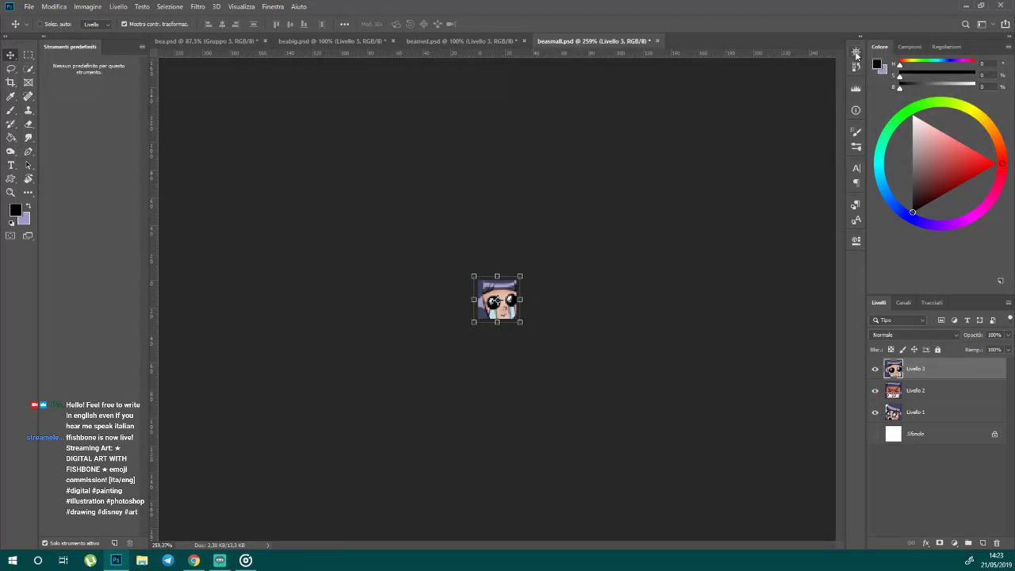
pyautogui.click(855, 52)
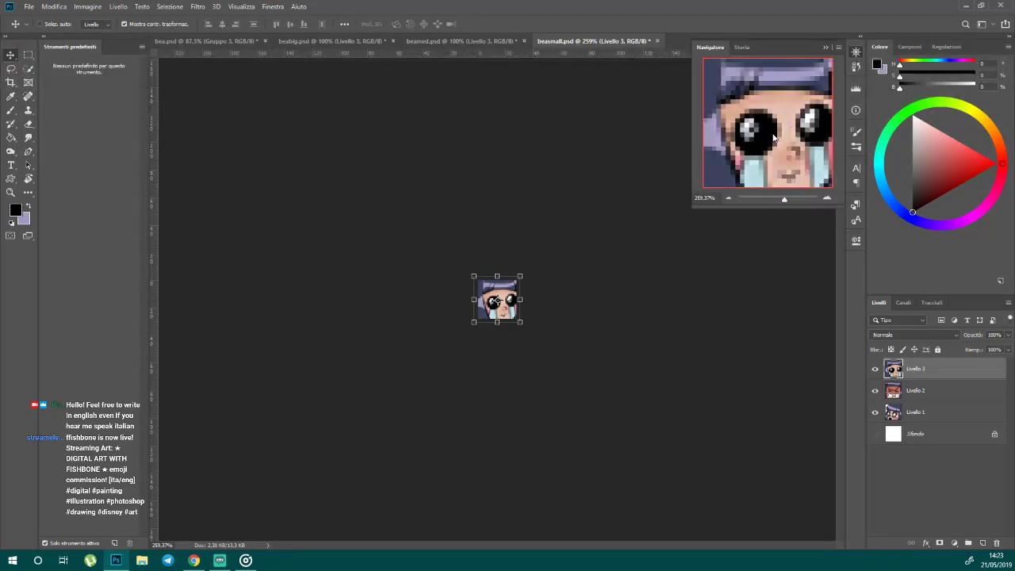
pyautogui.click(729, 199)
pyautogui.click(728, 199)
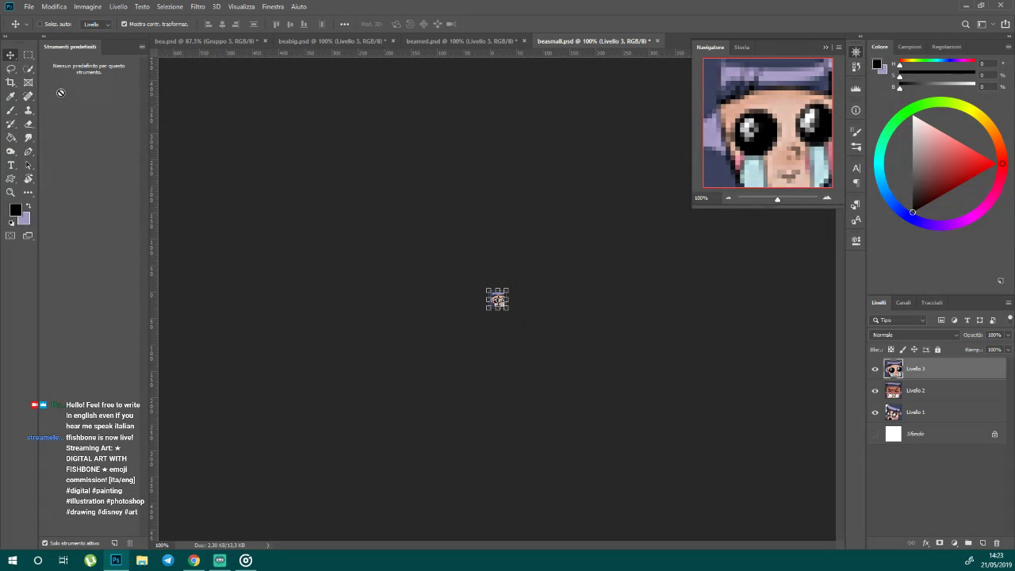
pyautogui.click(27, 55)
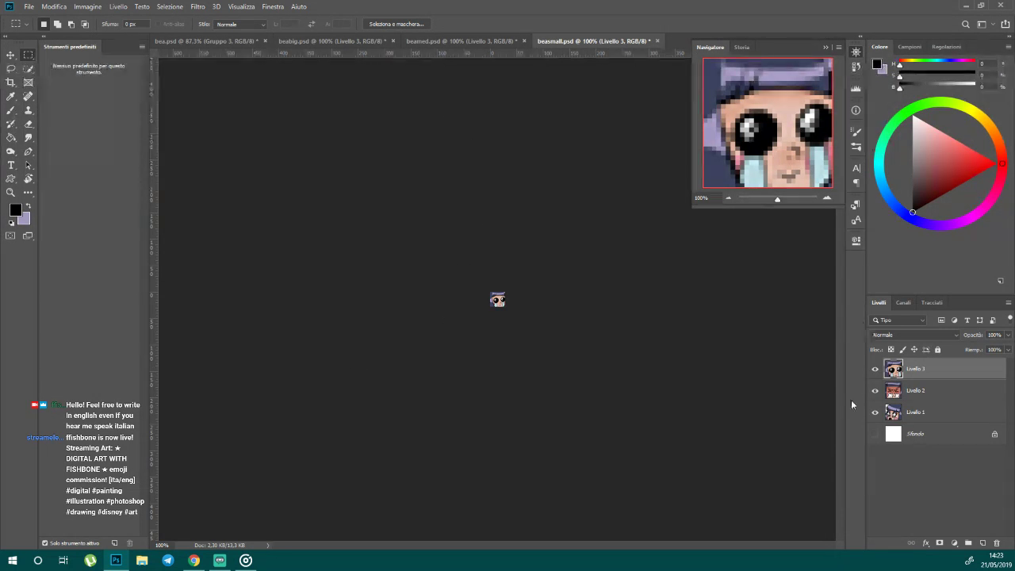
# - Hide Livello 2 and Livello 1, and create a hikayaler-emojis folder inside the illustrator folder for saving a copy
pyautogui.click(875, 390)
pyautogui.click(874, 411)
pyautogui.click(29, 7)
pyautogui.click(57, 125)
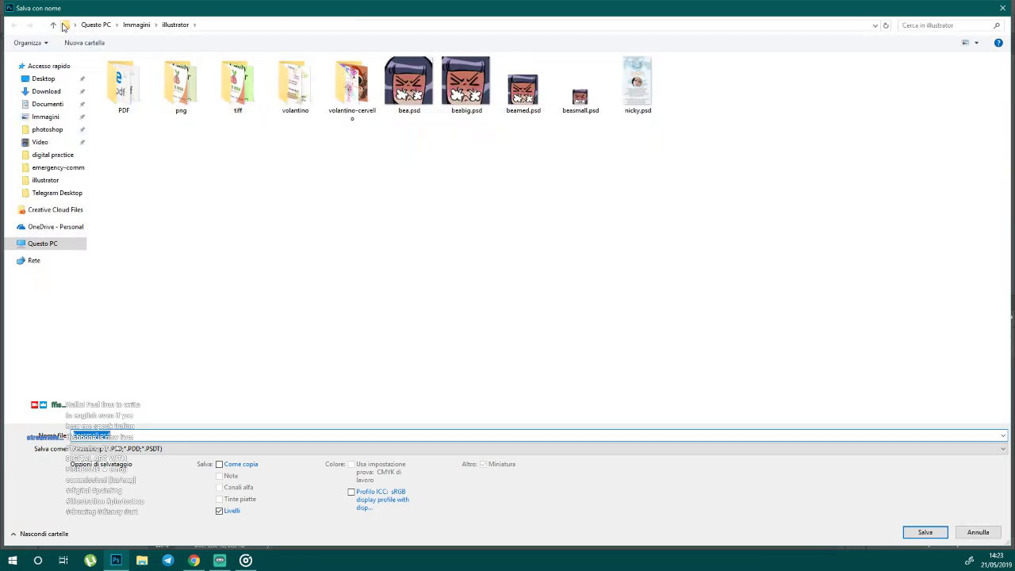
pyautogui.click(79, 46)
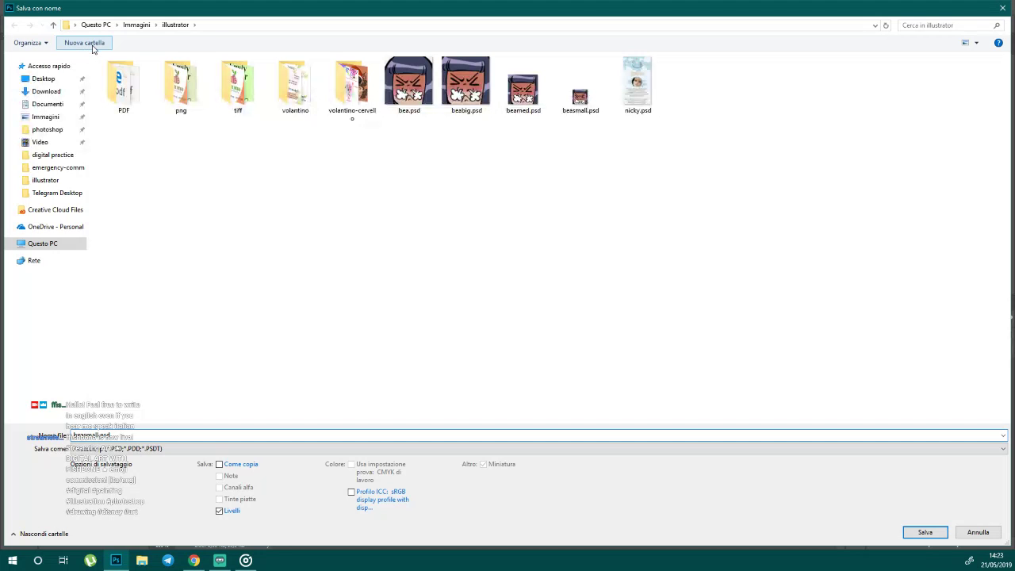
pyautogui.click(93, 45)
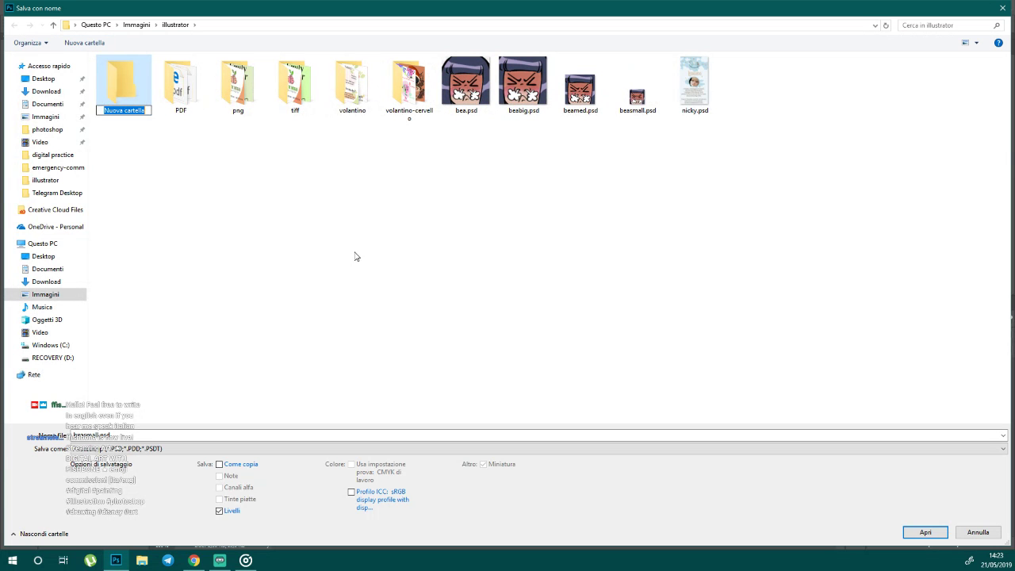
pyautogui.write('hikayaler-emojis')
pyautogui.press('Return')
pyautogui.press('Return')
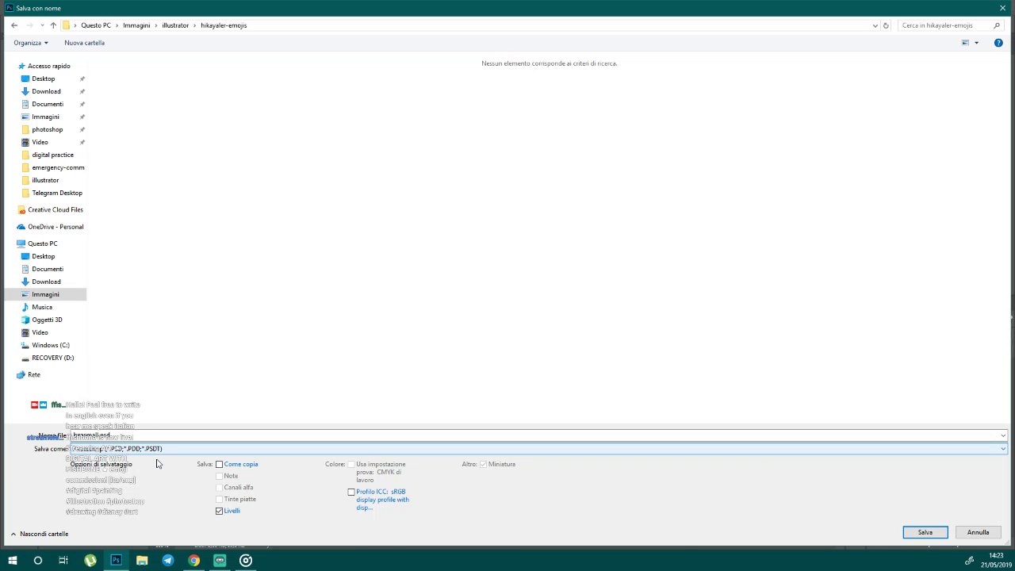
# - Save the small crying emoji as cry28.png in the hikayaler-emojis folder, accepting the PNG options
pyautogui.click(157, 463)
pyautogui.click(118, 437)
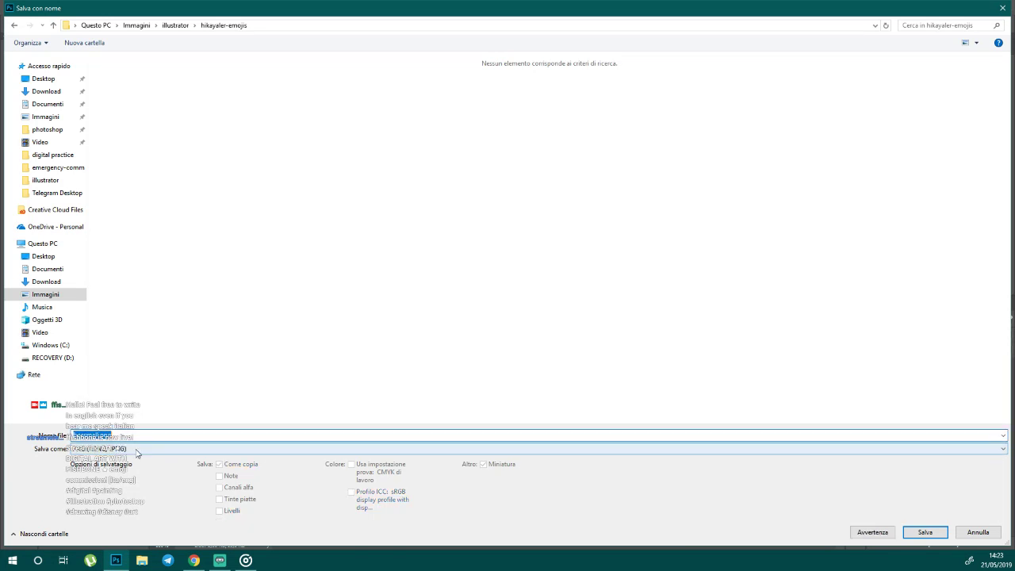
pyautogui.write('c')
pyautogui.click(922, 533)
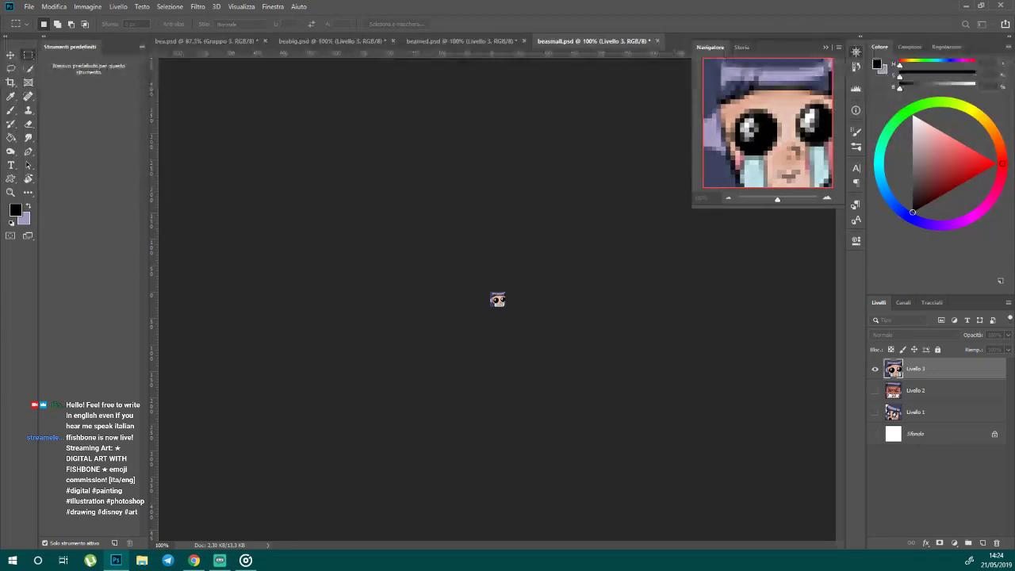
pyautogui.moveTo(409, 0); pyautogui.dragTo(368, 184)
pyautogui.click(445, 205)
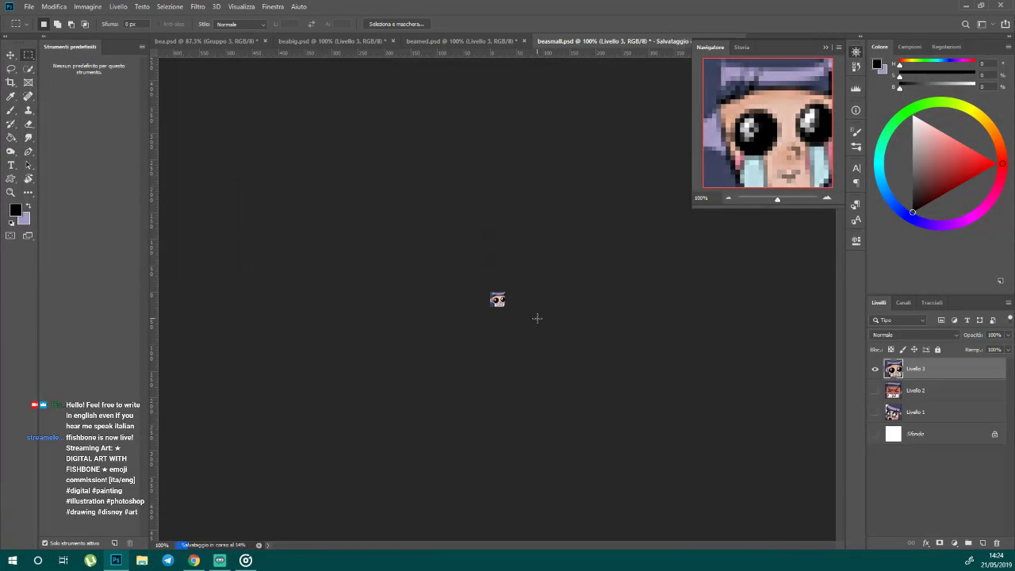
# - Show only the angry emoji on Livello 2 and save it as angry28.png in the hikayaler-emojis folder
pyautogui.click(875, 369)
pyautogui.click(875, 390)
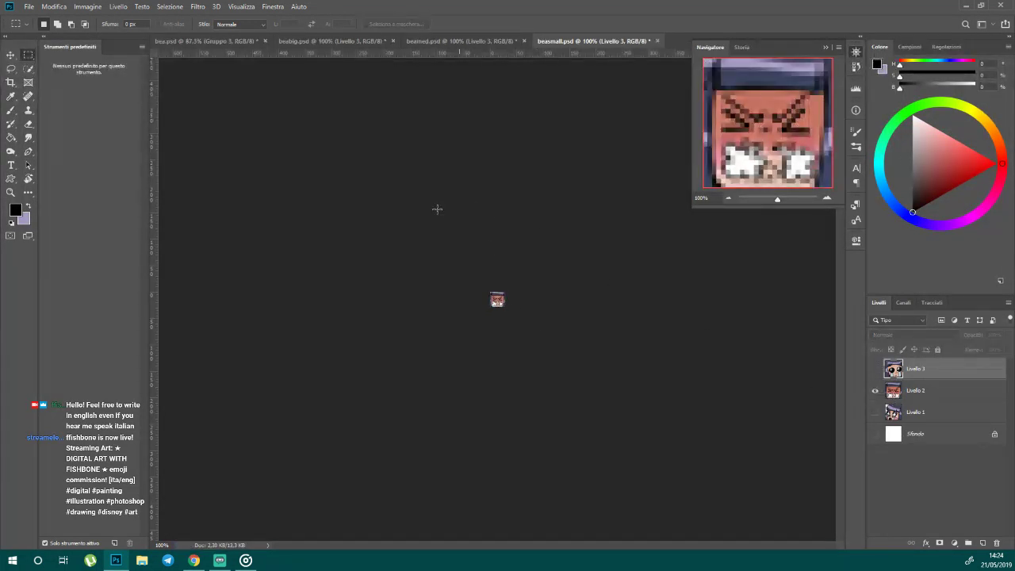
pyautogui.click(30, 7)
pyautogui.click(47, 124)
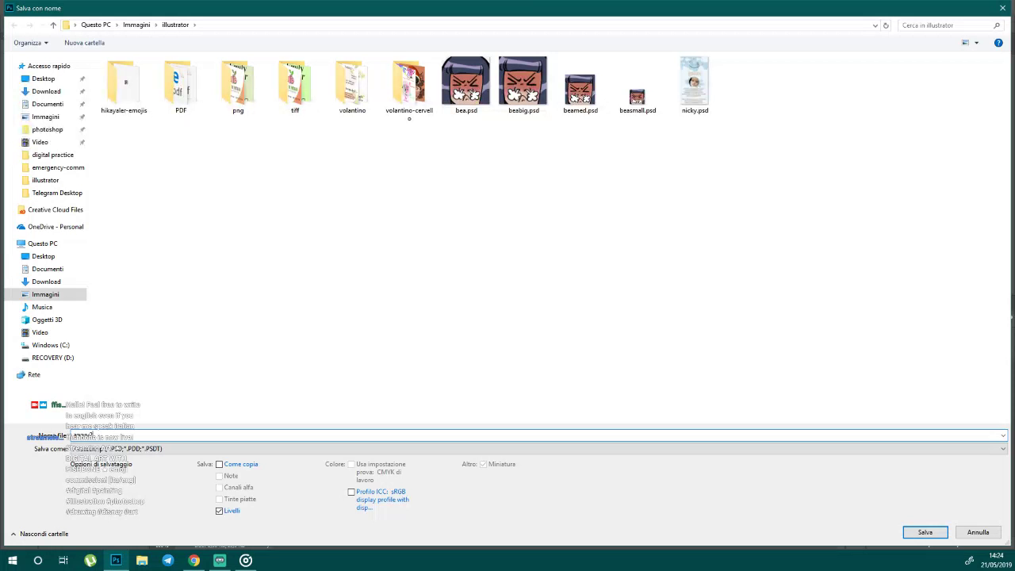
pyautogui.click(116, 89)
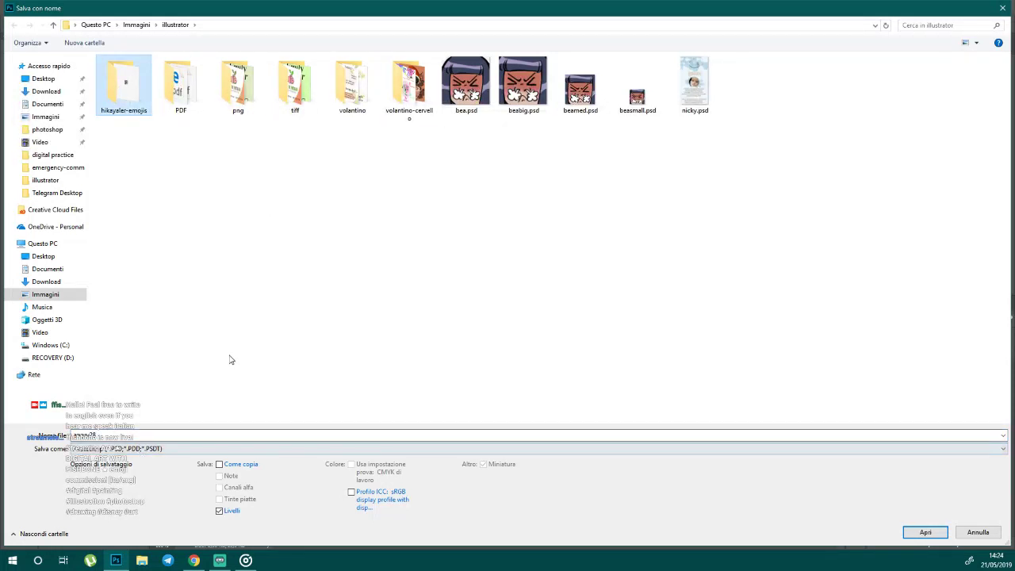
pyautogui.doubleClick(127, 85)
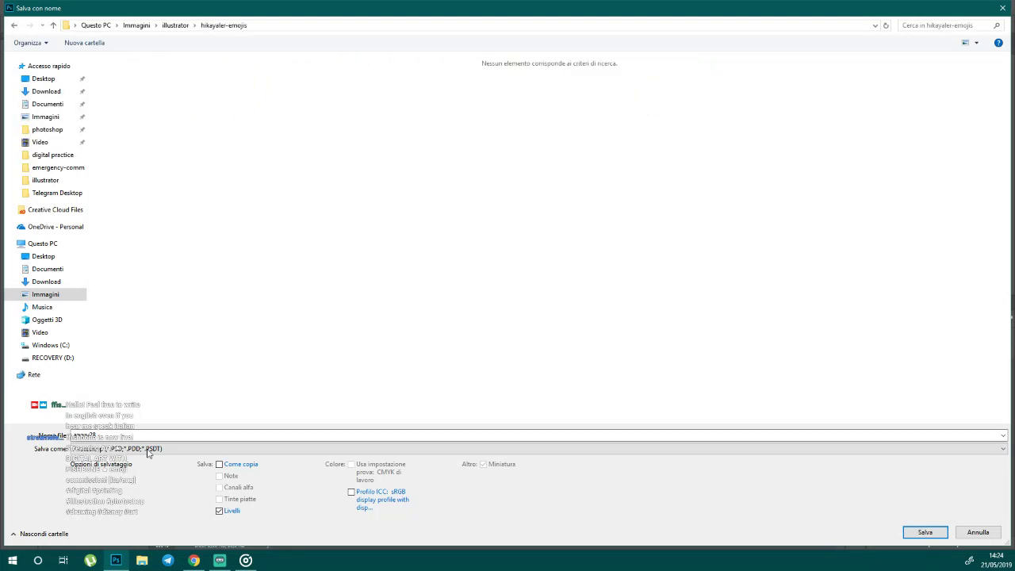
pyautogui.click(149, 449)
pyautogui.click(167, 417)
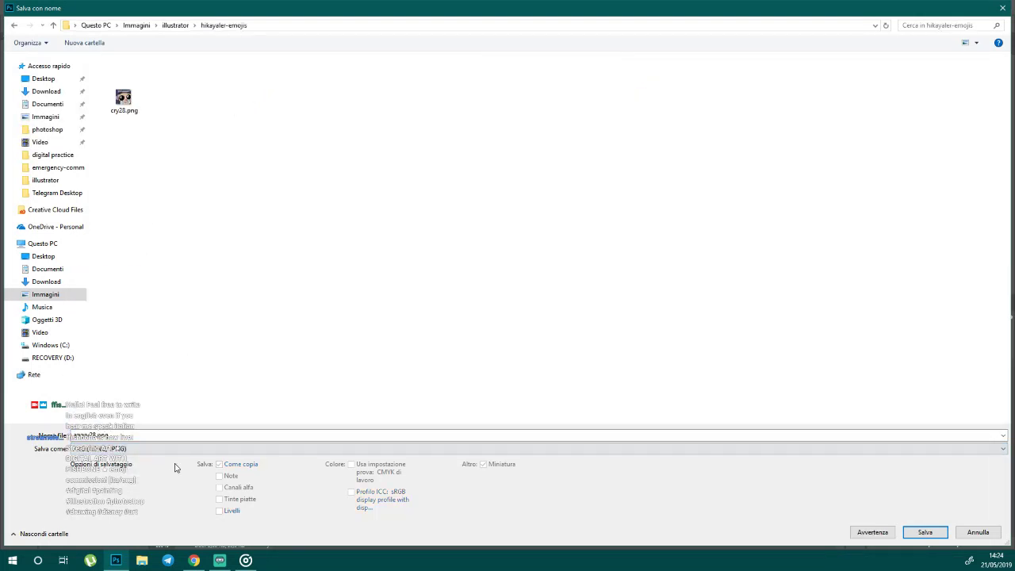
pyautogui.click(922, 531)
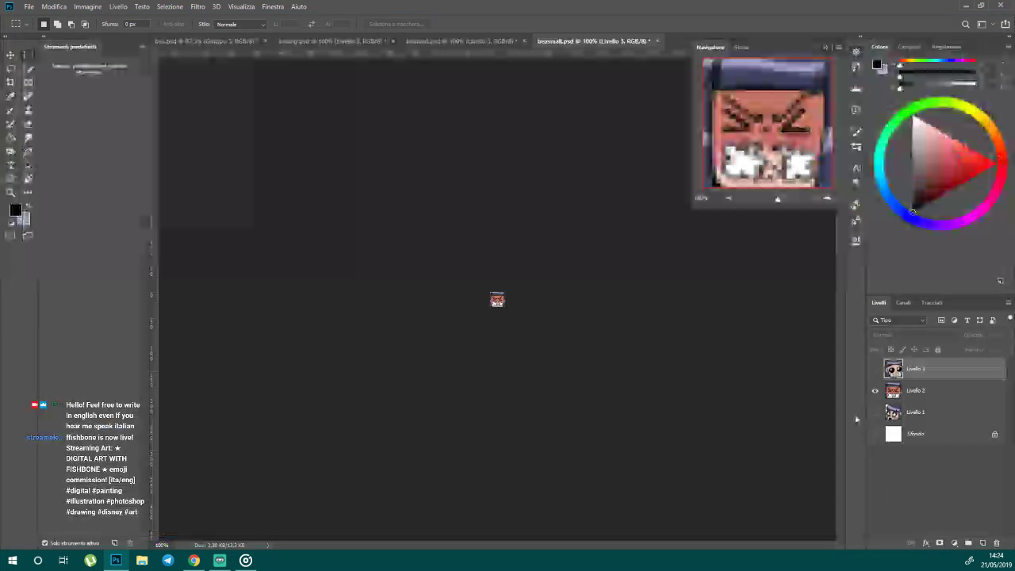
pyautogui.click(431, 209)
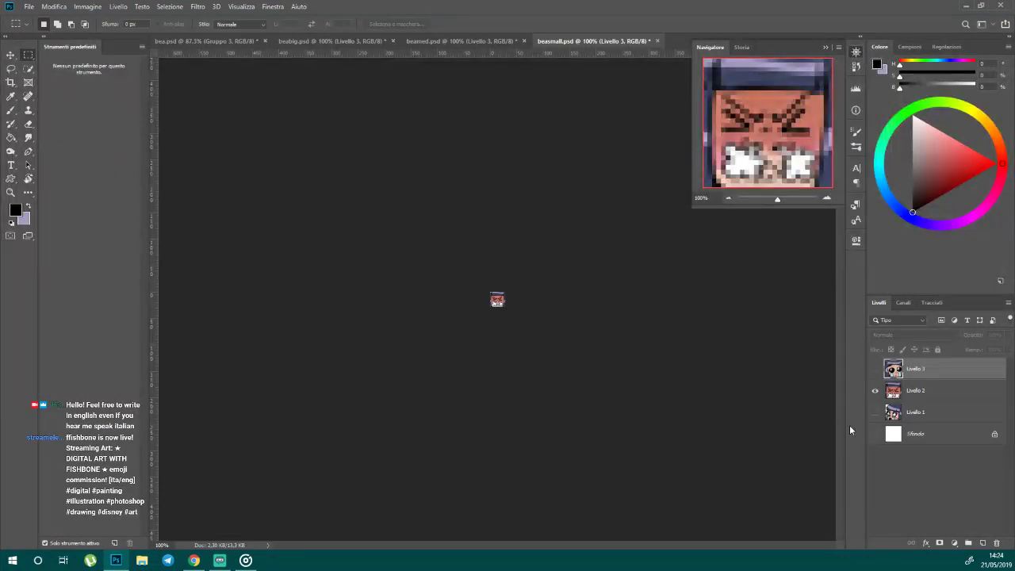
# - Show only the starry-eyed emoji on Livello 1 and save it as love28.png in the hikayaler-emojis folder
pyautogui.click(875, 390)
pyautogui.click(874, 412)
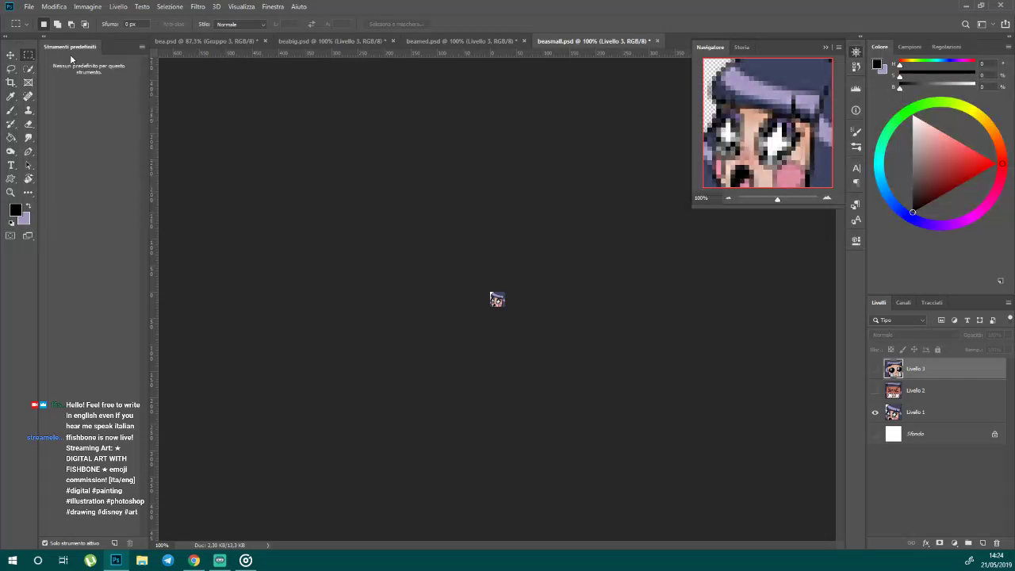
pyautogui.click(29, 6)
pyautogui.click(65, 127)
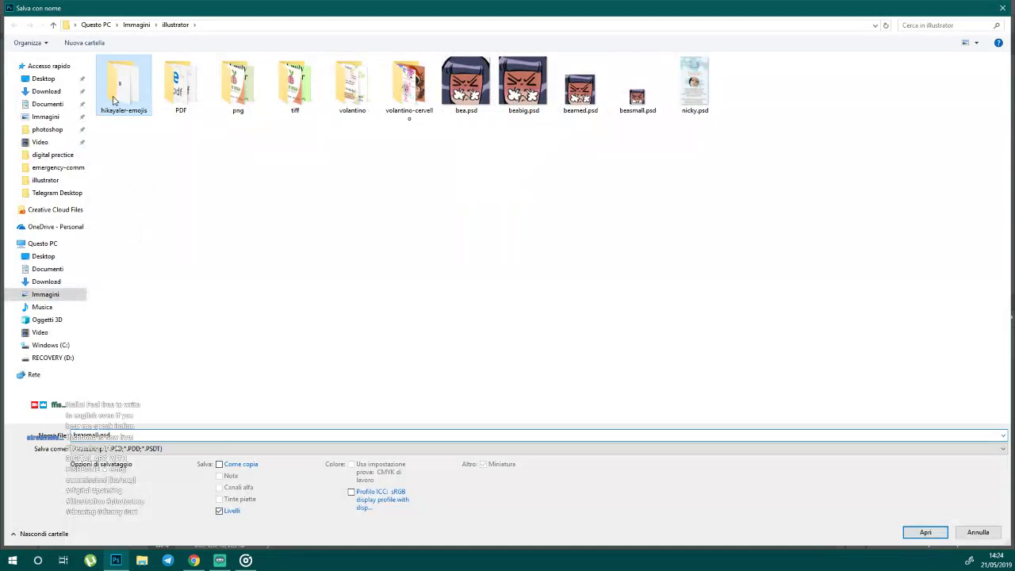
pyautogui.doubleClick(113, 100)
pyautogui.click(116, 448)
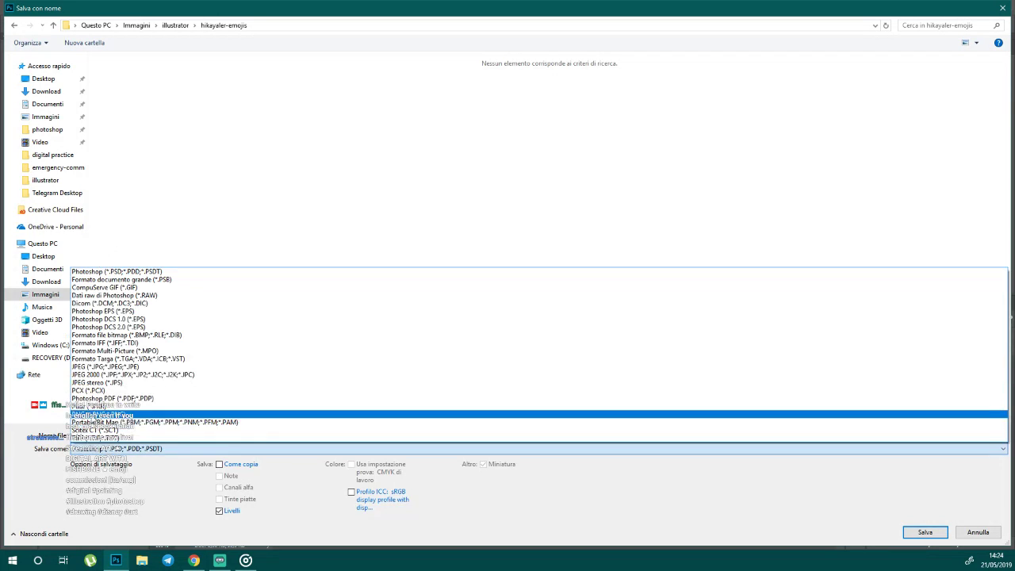
pyautogui.click(119, 414)
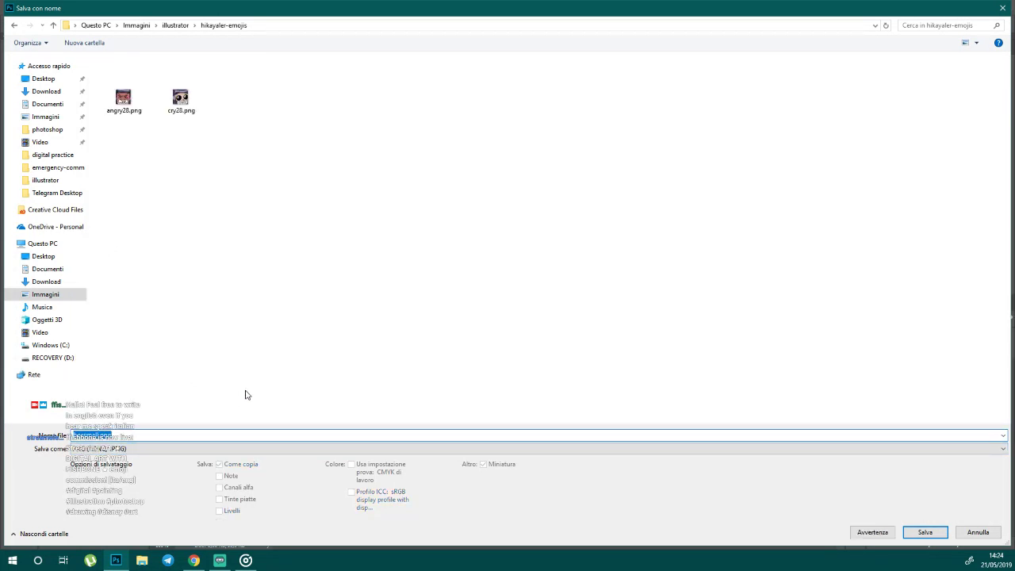
pyautogui.write('f')
pyautogui.click(925, 532)
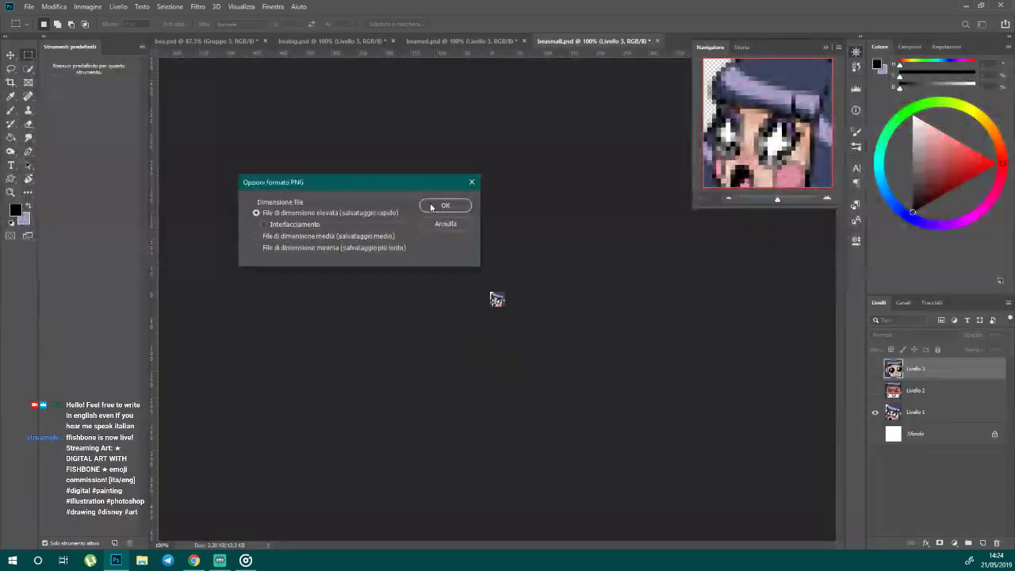
pyautogui.click(431, 207)
# - Switch to beamed.psd and hide Livello 2 and Livello 1 so only the crying emoji shows
pyautogui.click(431, 41)
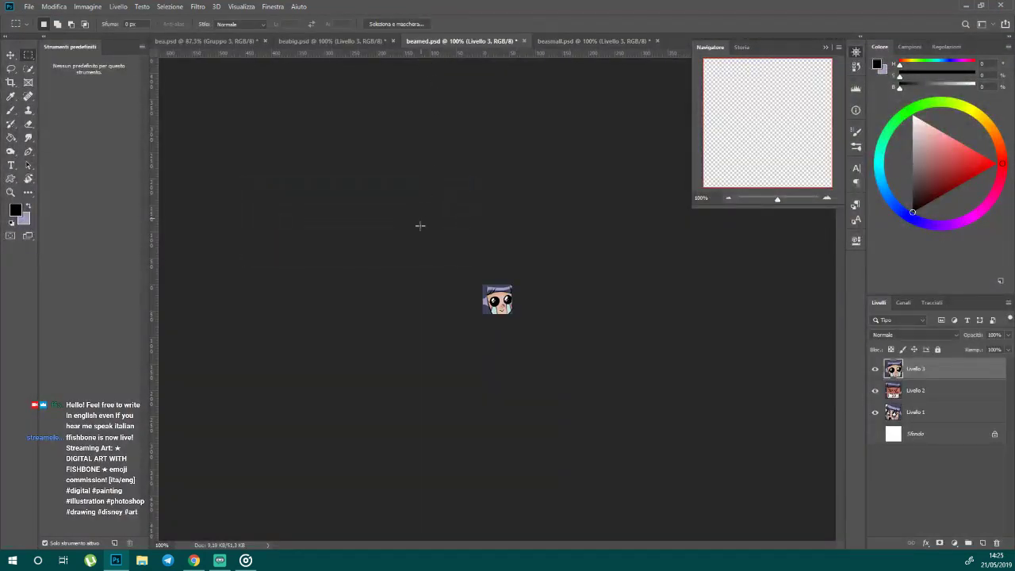
pyautogui.click(29, 7)
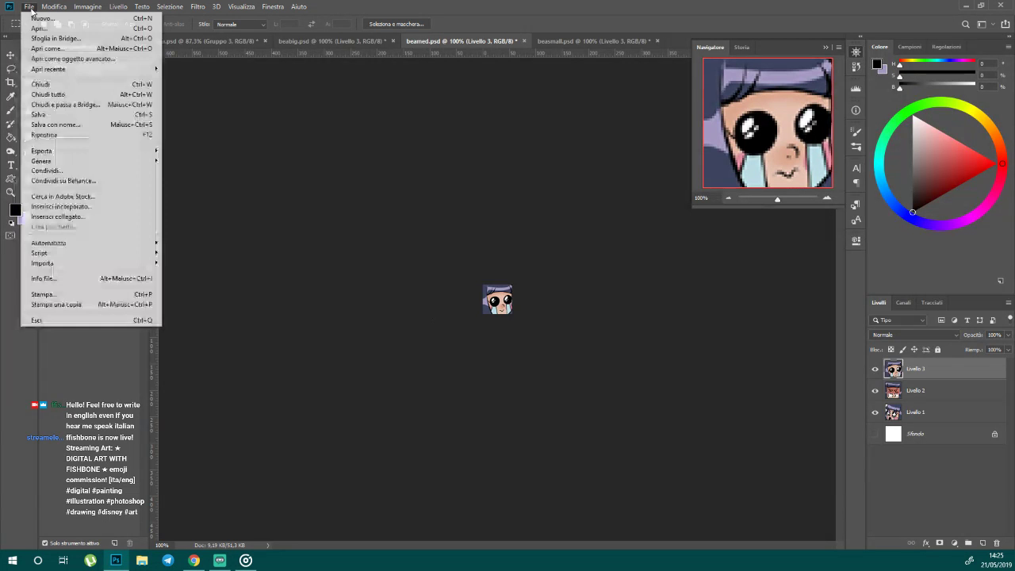
pyautogui.click(31, 10)
pyautogui.click(874, 391)
pyautogui.click(875, 413)
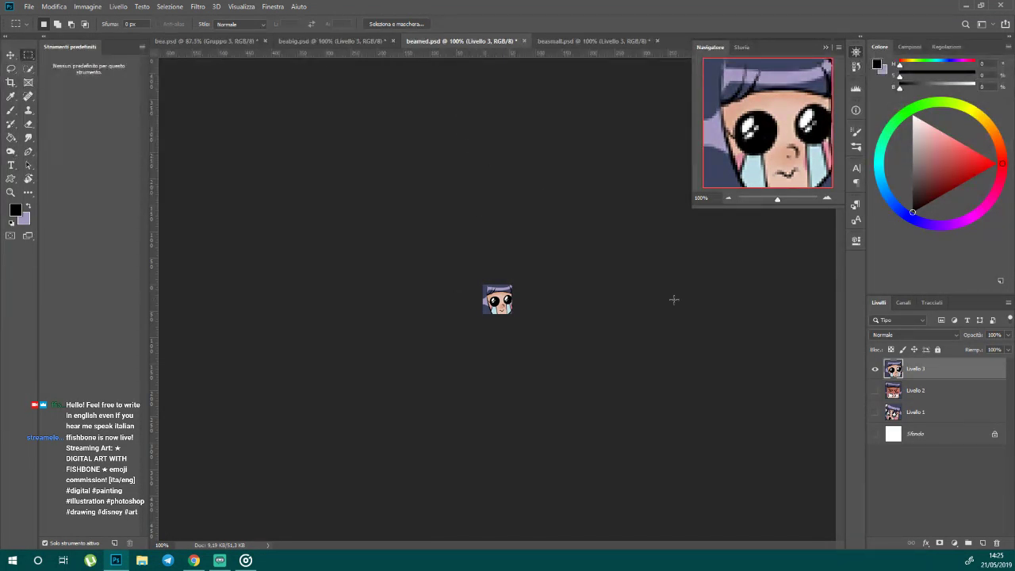
# - Check the pixel size of the beamed.psd artwork in the new-document settings, cancel, and reselect Livello 3 with Livello 2 hidden
pyautogui.click(874, 391)
pyautogui.click(912, 390)
pyautogui.hotkey('ctrl', 'a')
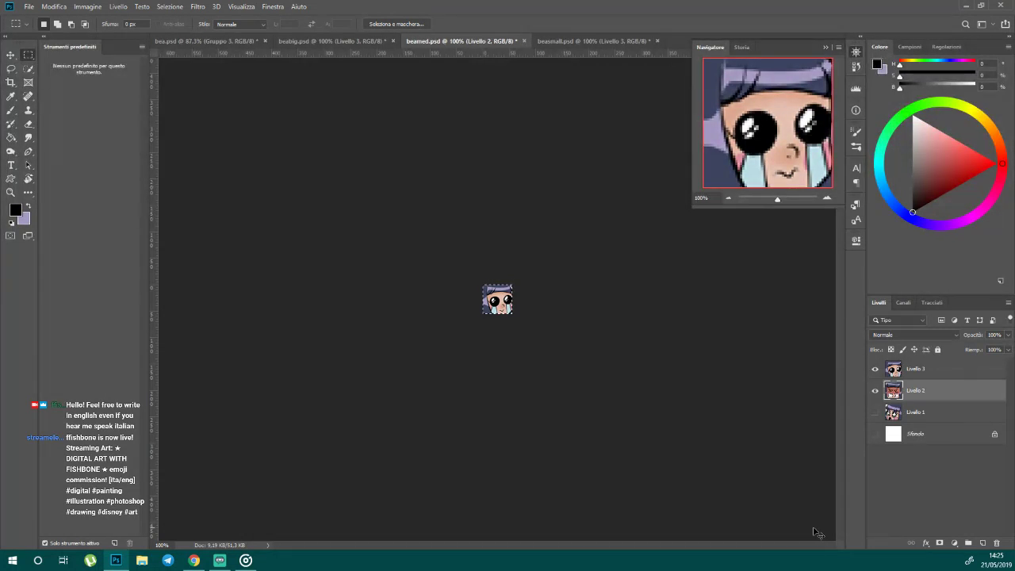
pyautogui.hotkey('ctrl', 'n')
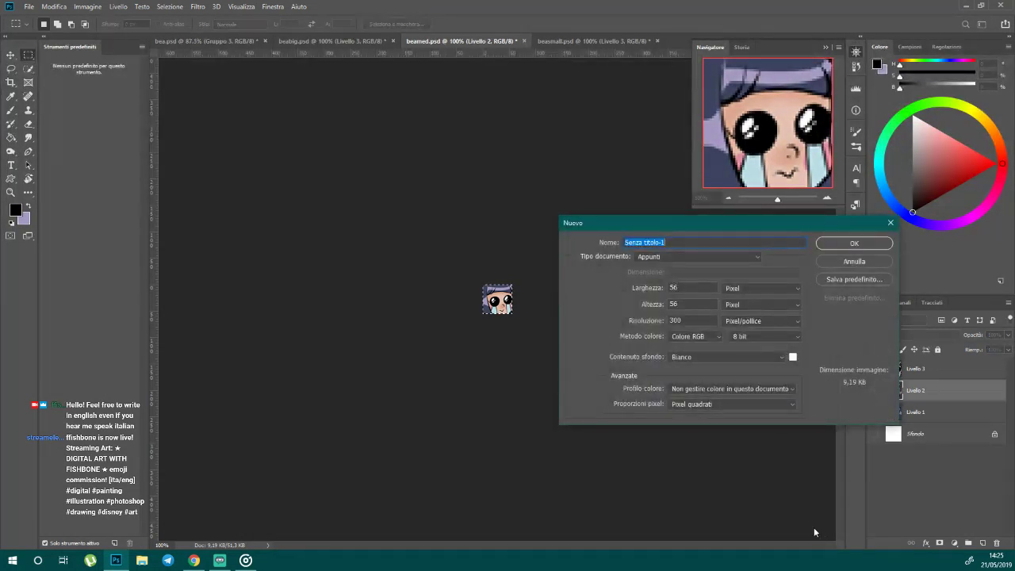
pyautogui.click(868, 261)
pyautogui.click(874, 390)
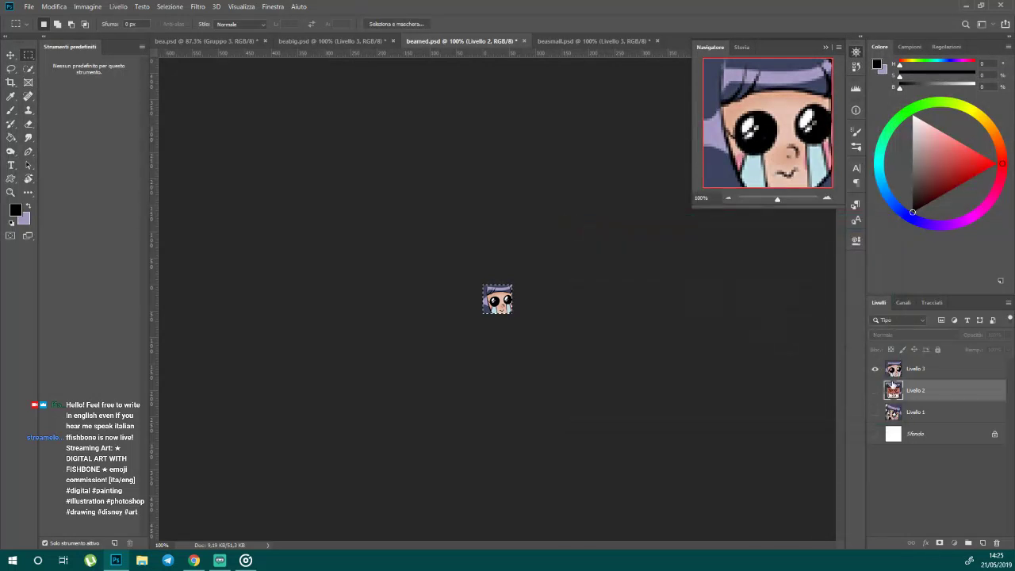
pyautogui.click(903, 370)
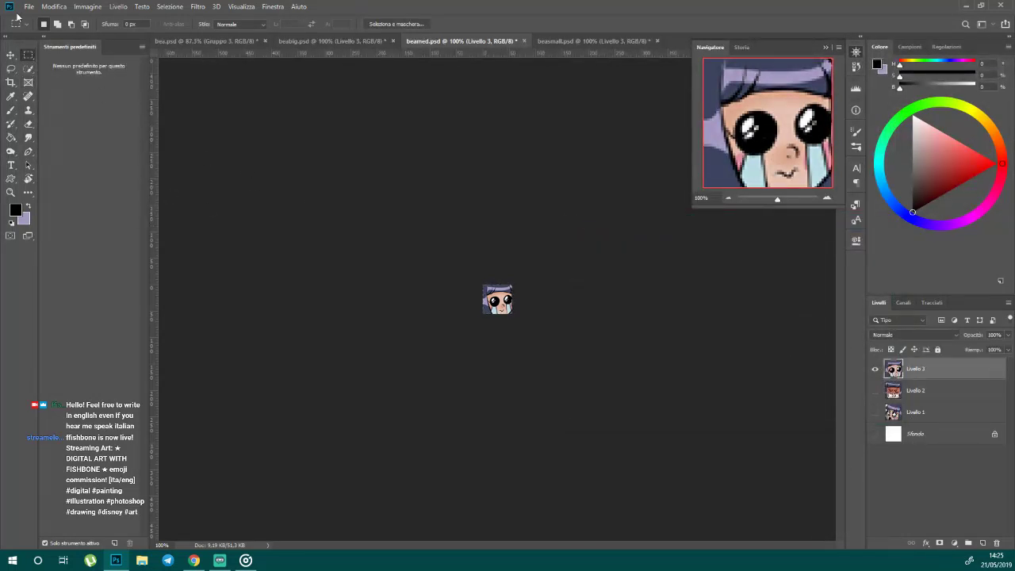
# - Save the crying emoji of beamed.psd as cry56.png in the hikayaler-emojis folder with the large-file PNG option
pyautogui.click(28, 7)
pyautogui.click(63, 124)
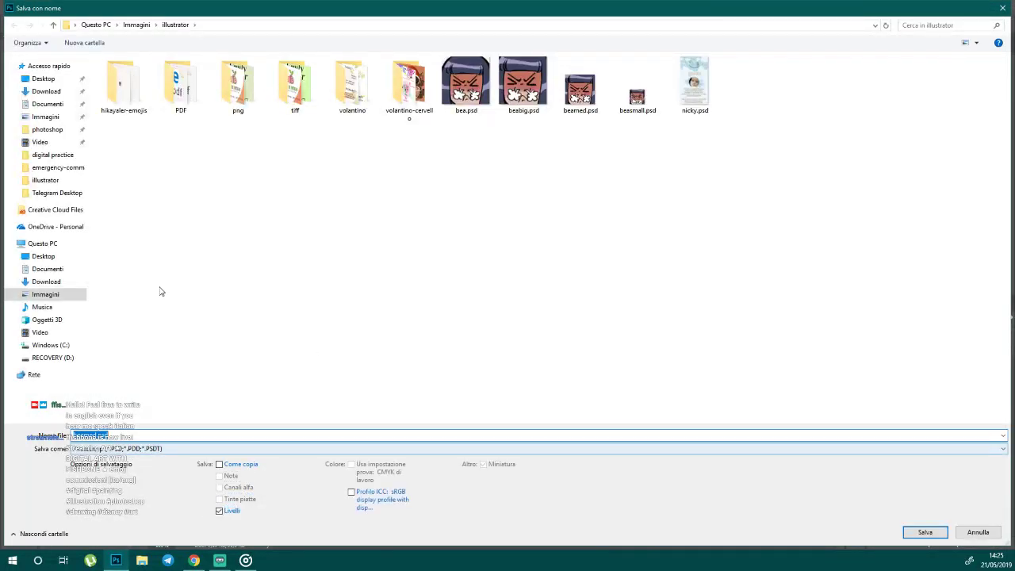
pyautogui.click(123, 96)
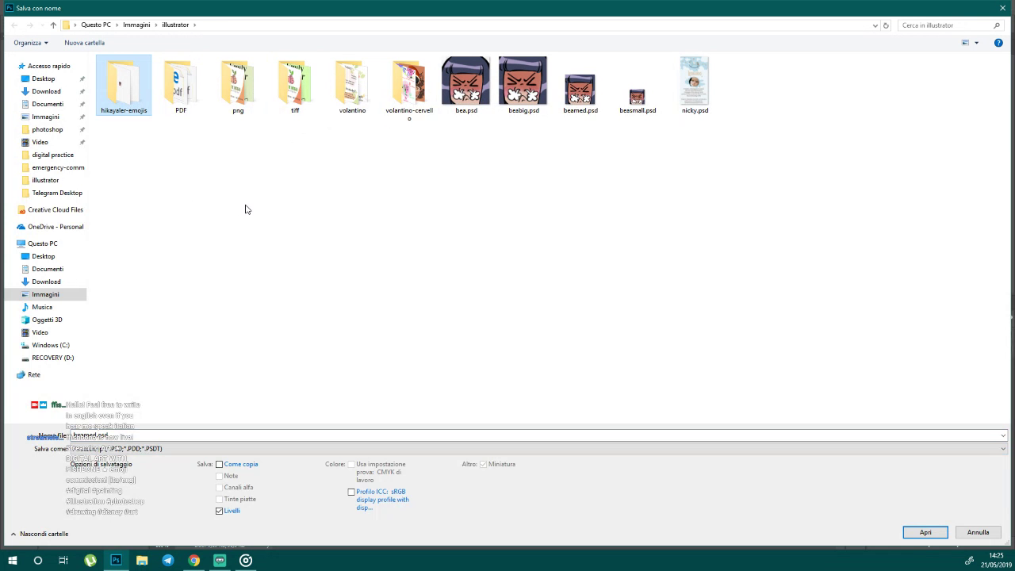
pyautogui.doubleClick(120, 93)
pyautogui.click(118, 448)
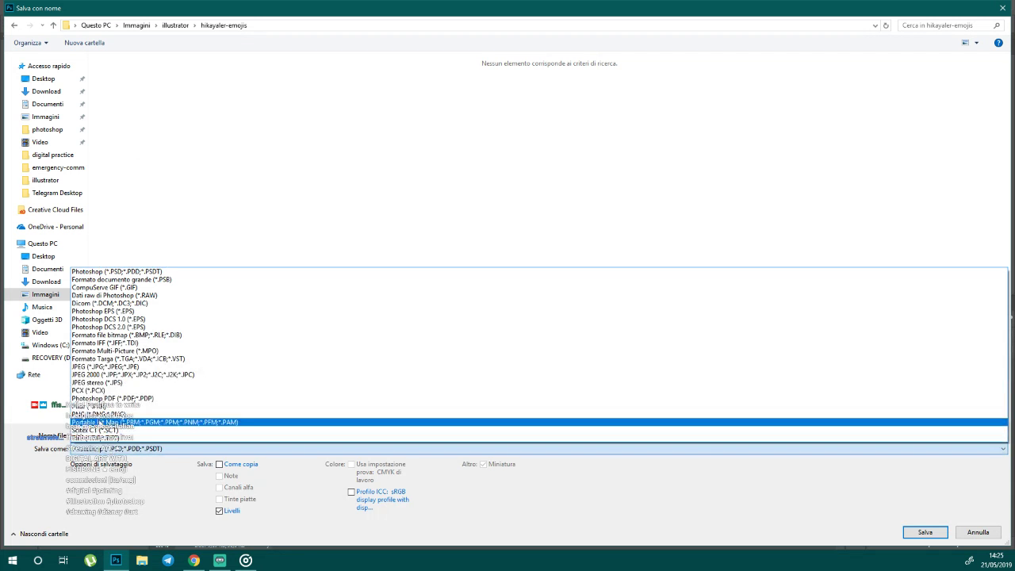
pyautogui.click(107, 415)
pyautogui.click(106, 436)
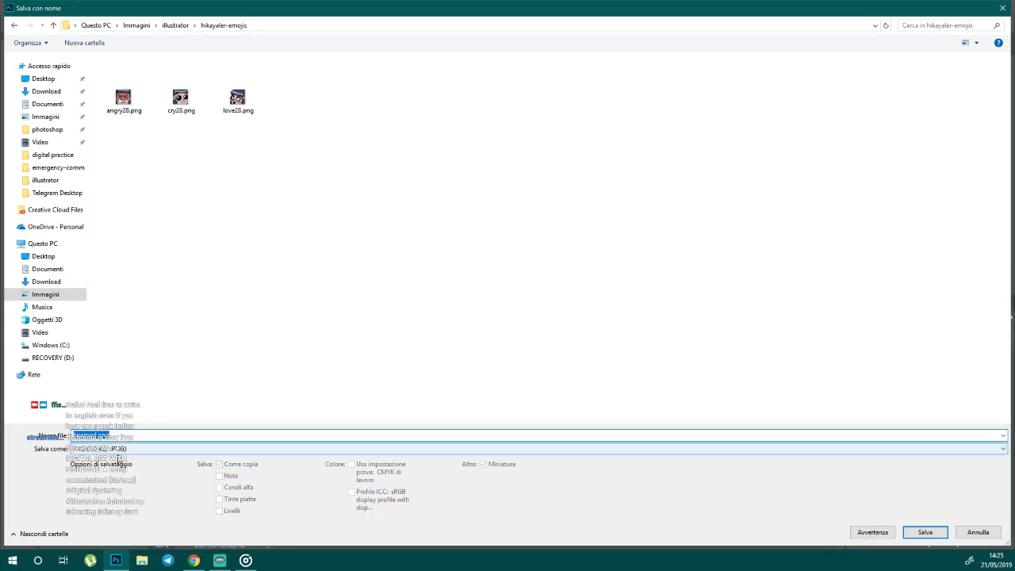
pyautogui.write('sad')
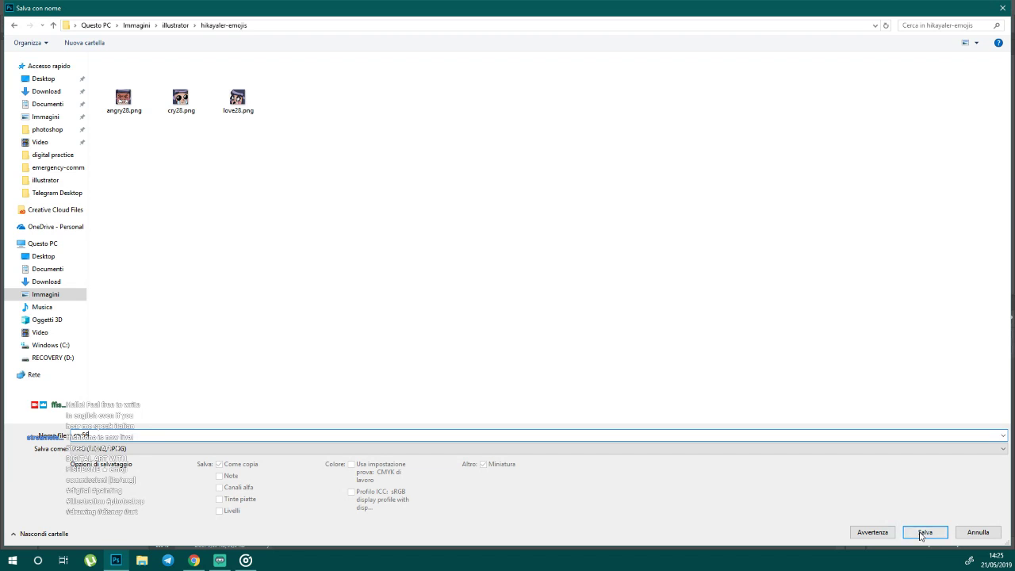
pyautogui.click(925, 532)
pyautogui.click(437, 206)
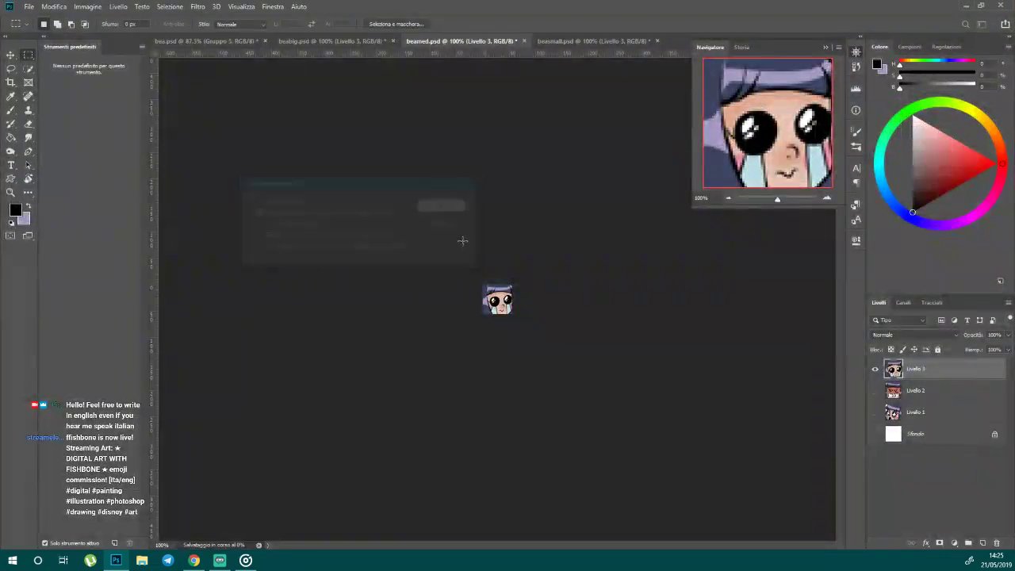
# - Show only the angry emoji on Livello 2 and save it as angry56.png in the hikayaler-emojis folder
pyautogui.click(875, 372)
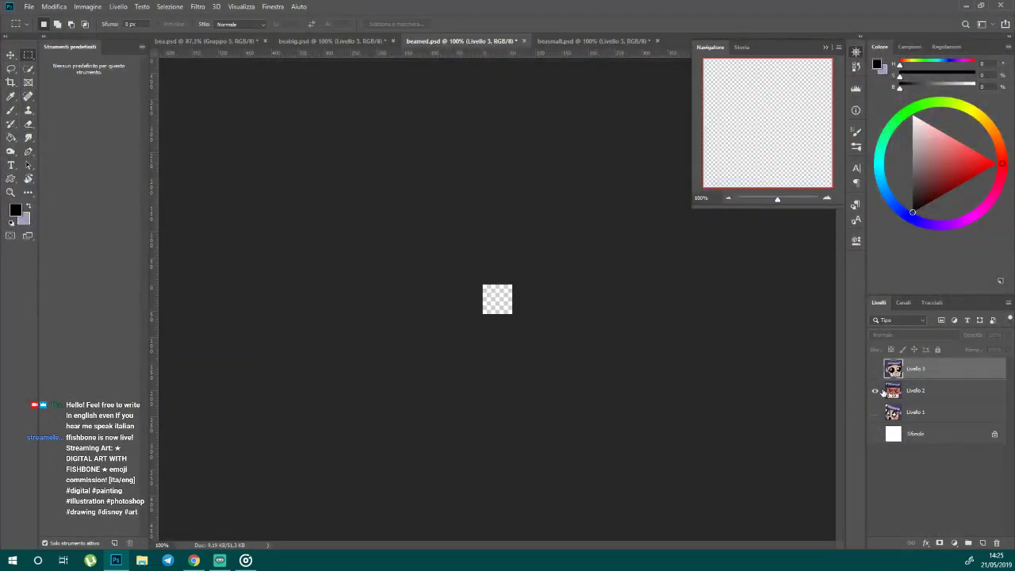
pyautogui.click(876, 390)
pyautogui.click(916, 390)
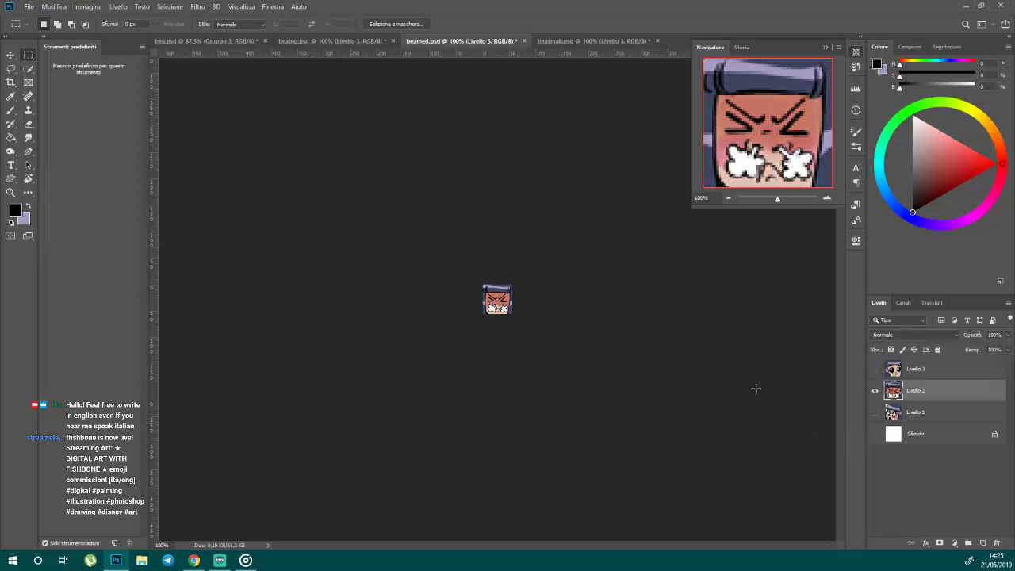
pyautogui.click(28, 6)
pyautogui.click(47, 125)
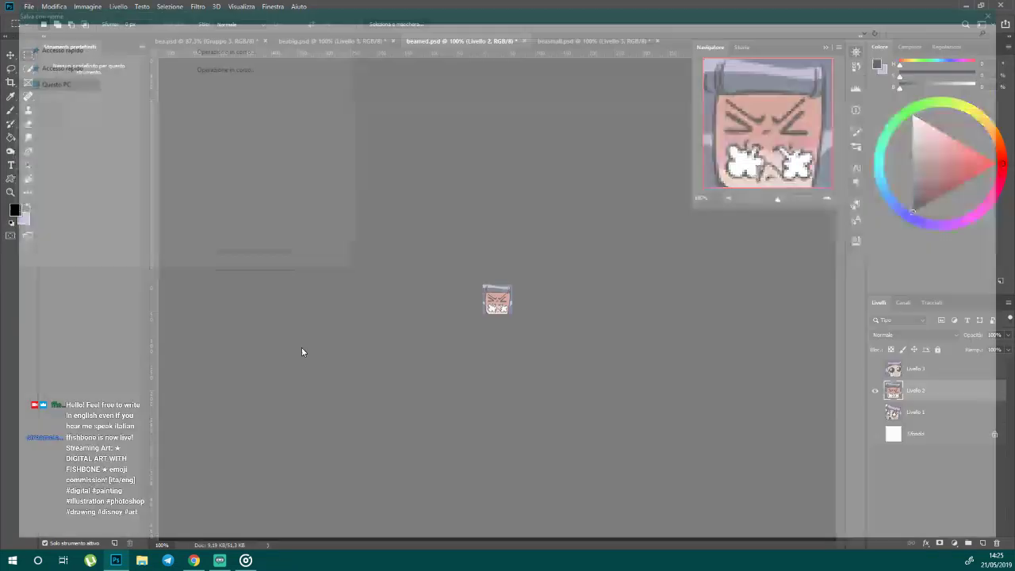
pyautogui.click(159, 448)
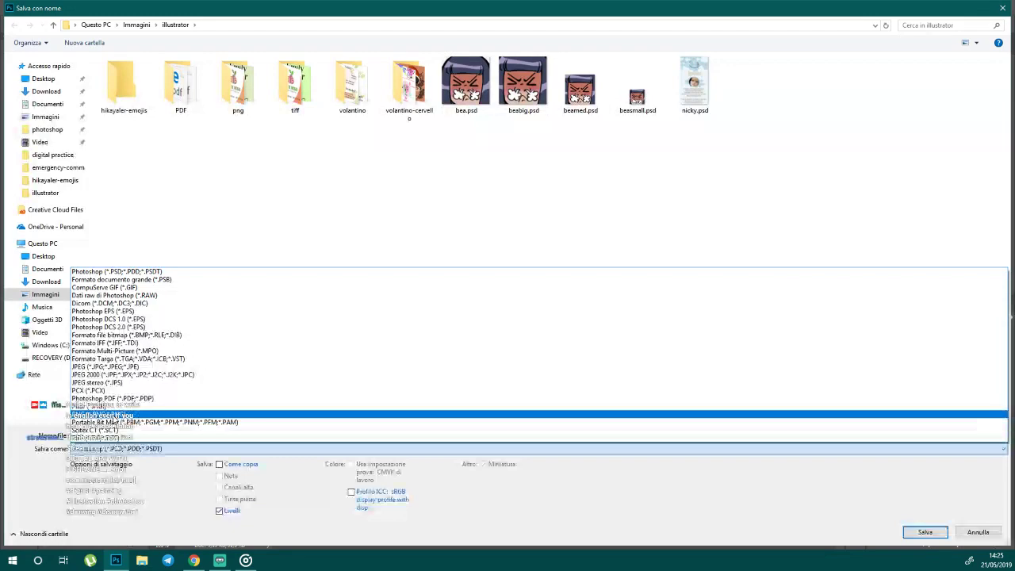
pyautogui.click(112, 414)
pyautogui.doubleClick(126, 104)
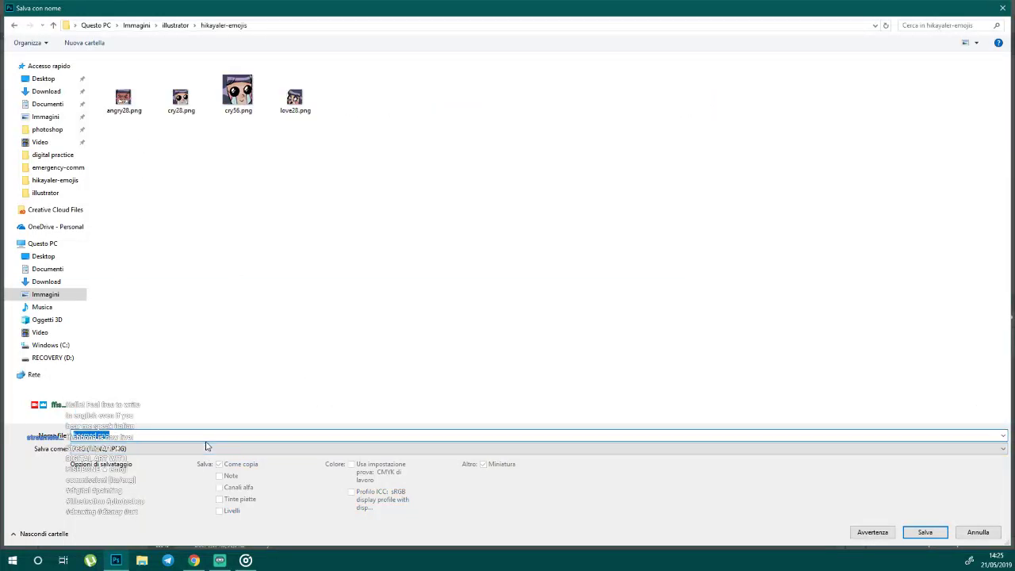
pyautogui.write('ang')
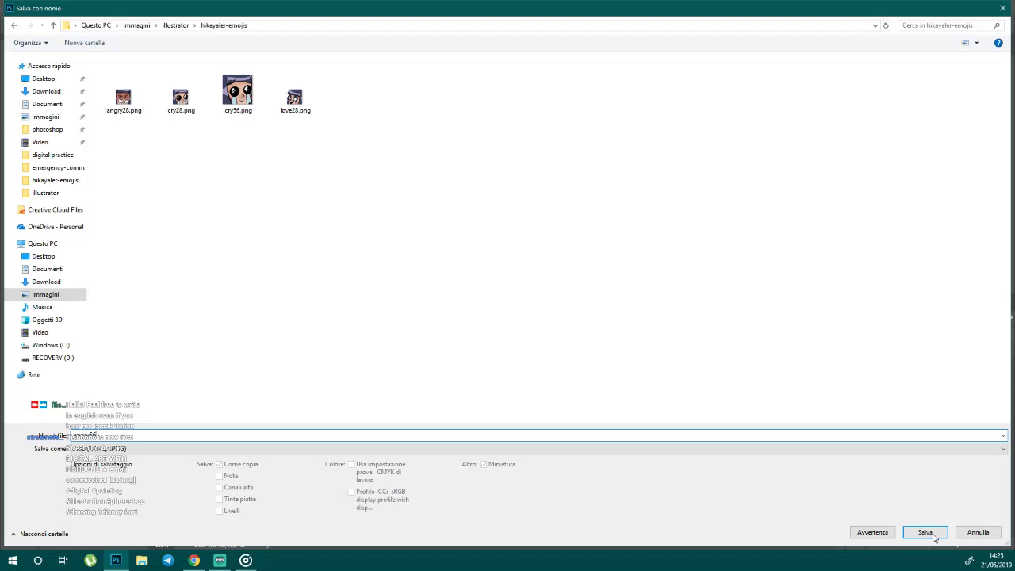
pyautogui.click(924, 533)
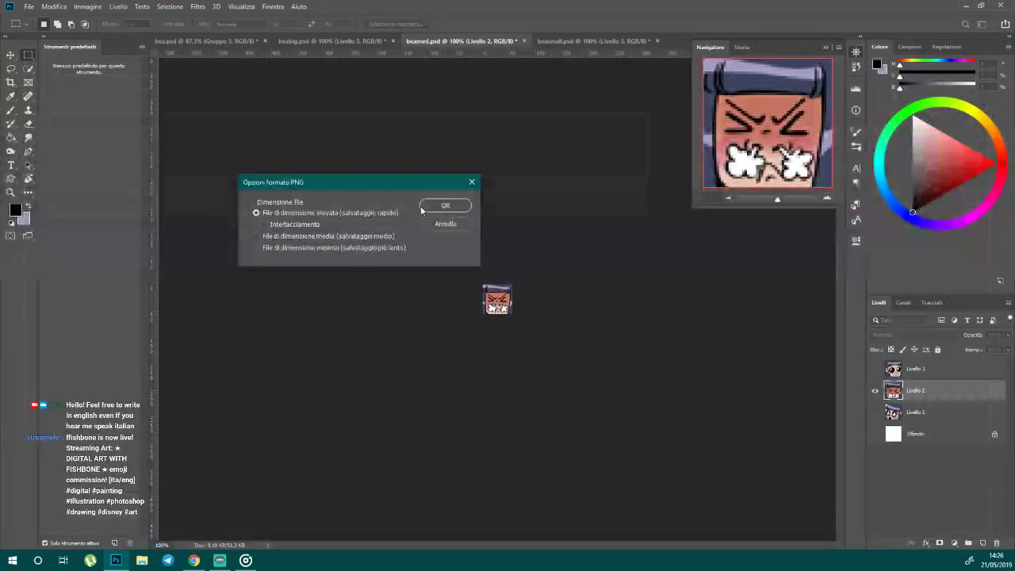
pyautogui.click(424, 207)
# - Show only the starry-eyed emoji on Livello 1 and save it as love56.png in the hikayaler-emojis folder
pyautogui.click(875, 391)
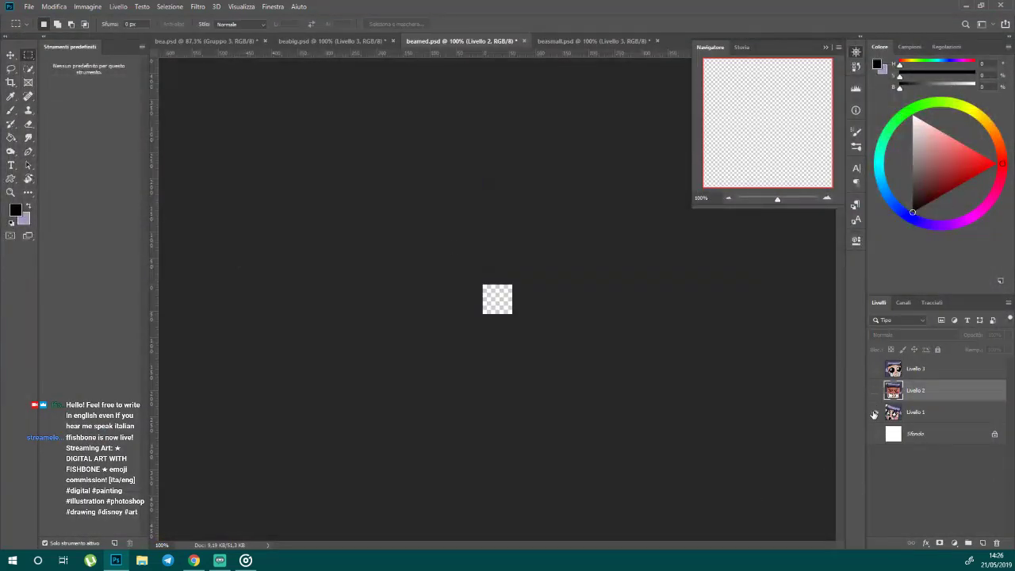
pyautogui.click(874, 412)
pyautogui.click(29, 7)
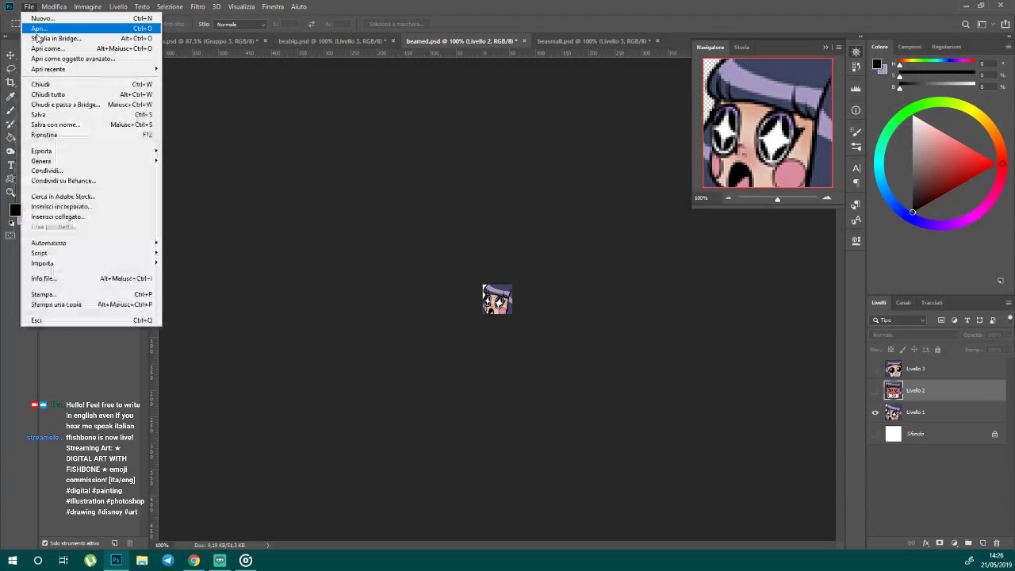
pyautogui.click(64, 125)
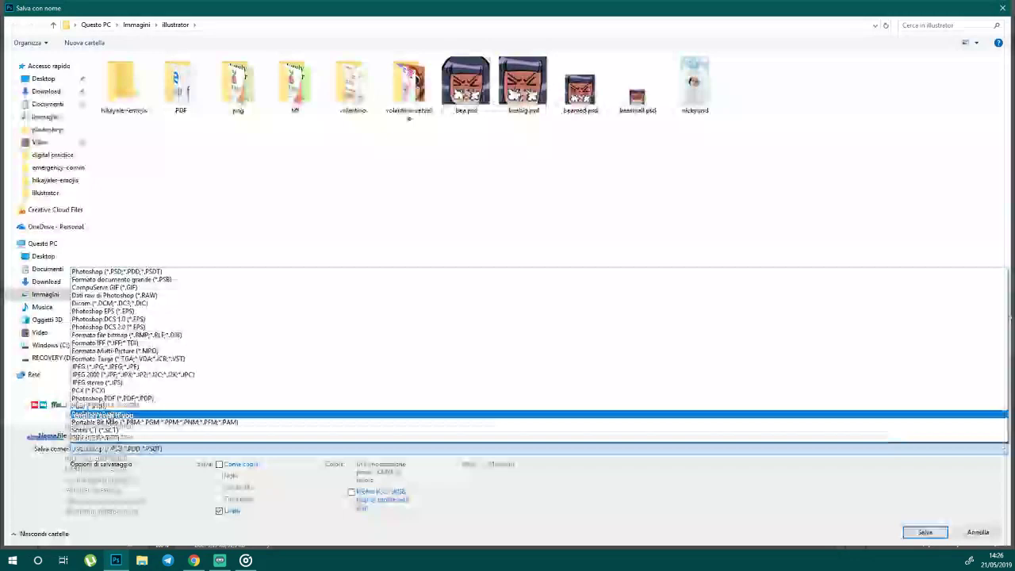
pyautogui.click(103, 414)
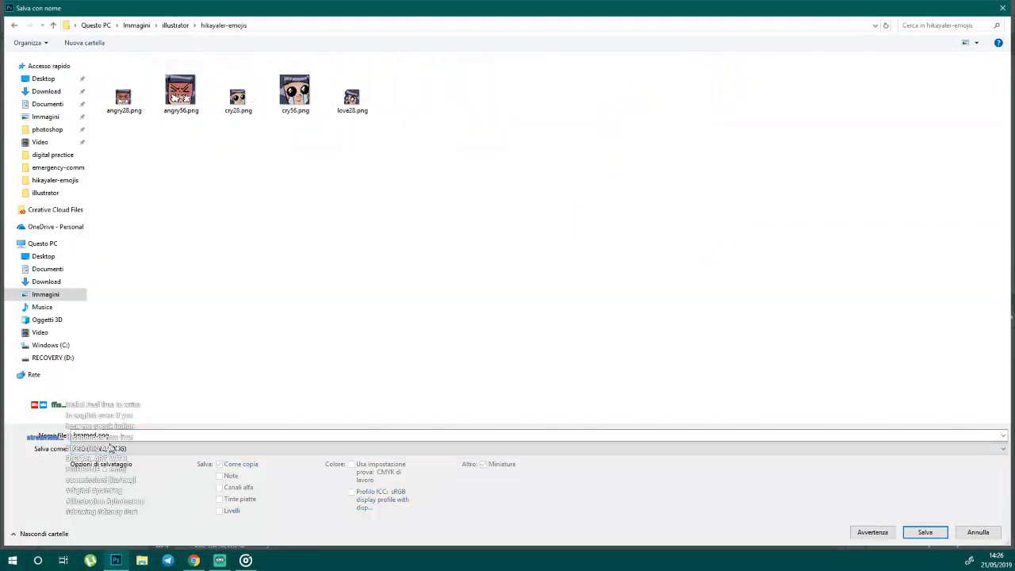
pyautogui.write('lo')
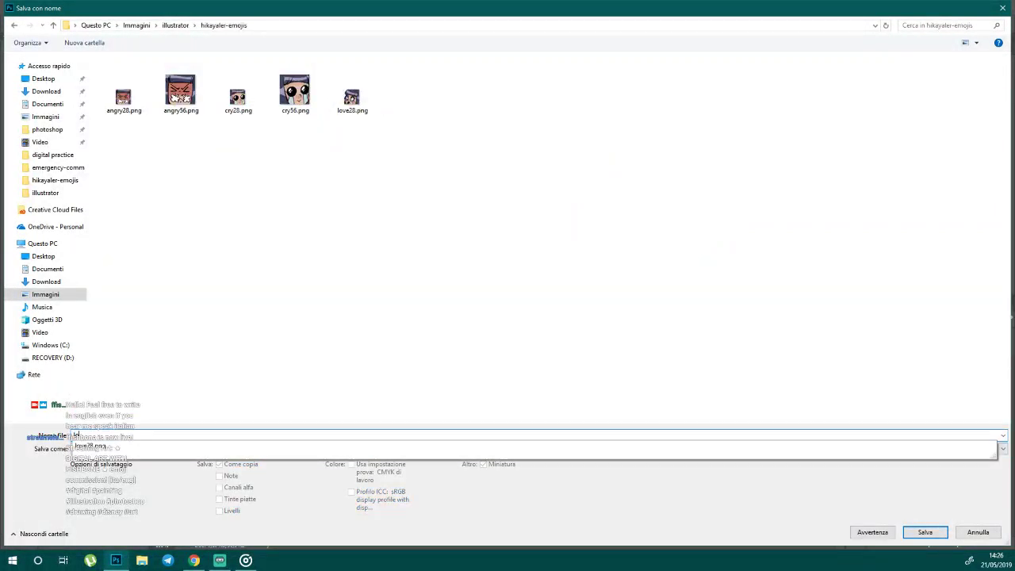
pyautogui.write('ve56')
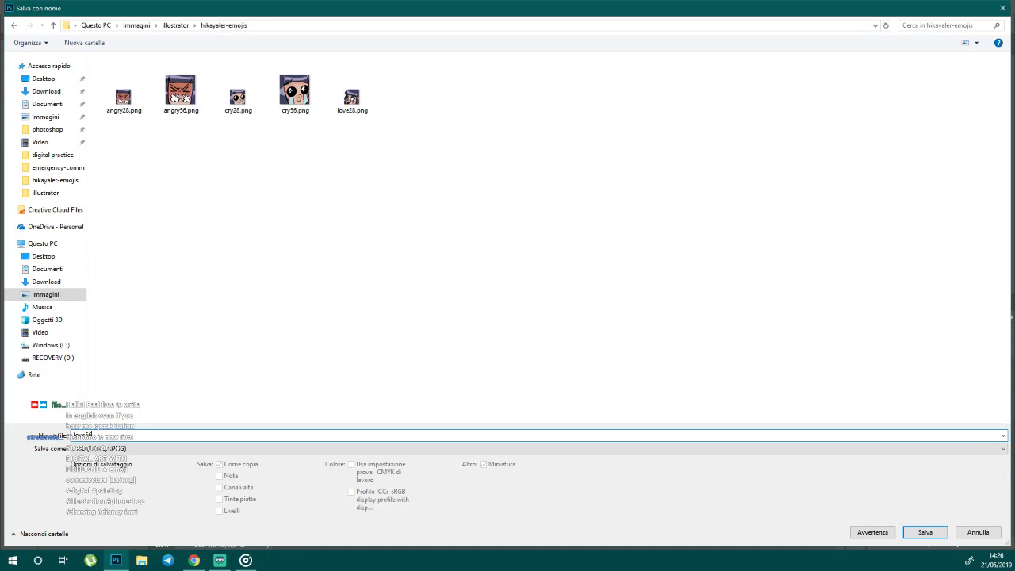
pyautogui.click(925, 532)
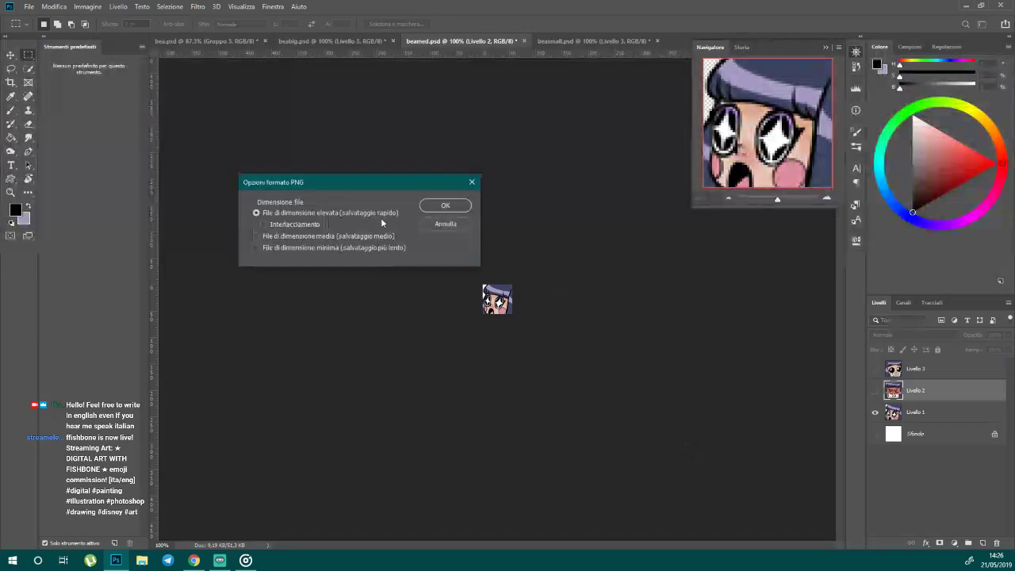
pyautogui.click(438, 208)
# - Make Livello 1, 2 and 3 visible again in beamed.psd and beasmall.psd and close both files, saving their changes
pyautogui.click(875, 412)
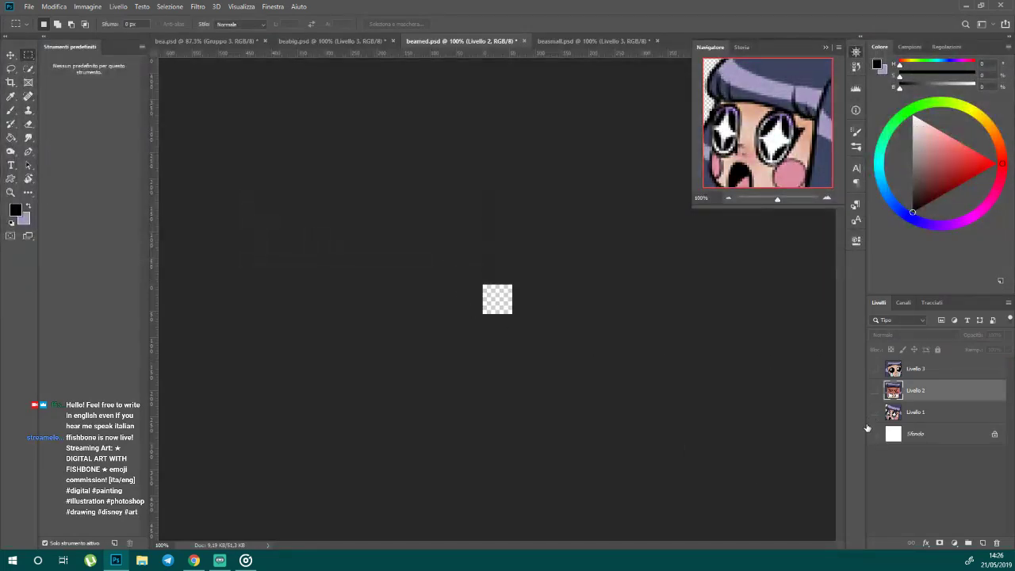
pyautogui.click(875, 412)
pyautogui.click(875, 390)
pyautogui.click(876, 368)
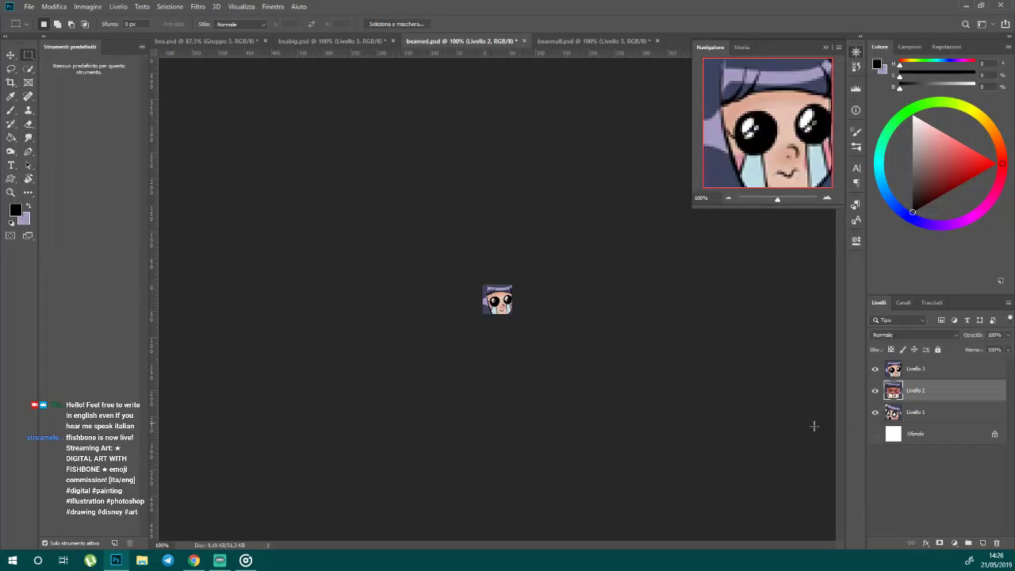
pyautogui.hotkey('ctrl', 'w')
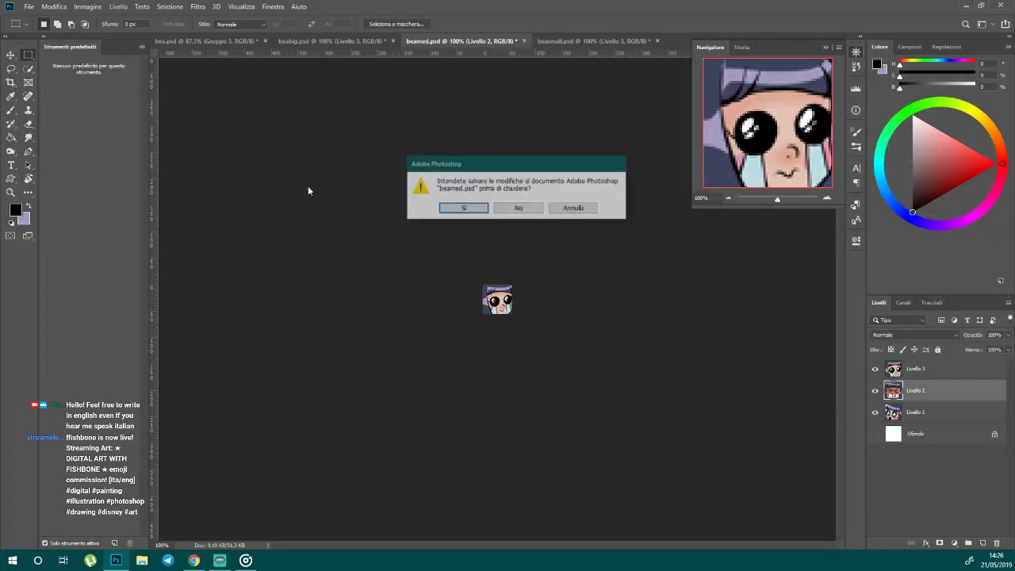
pyautogui.click(462, 208)
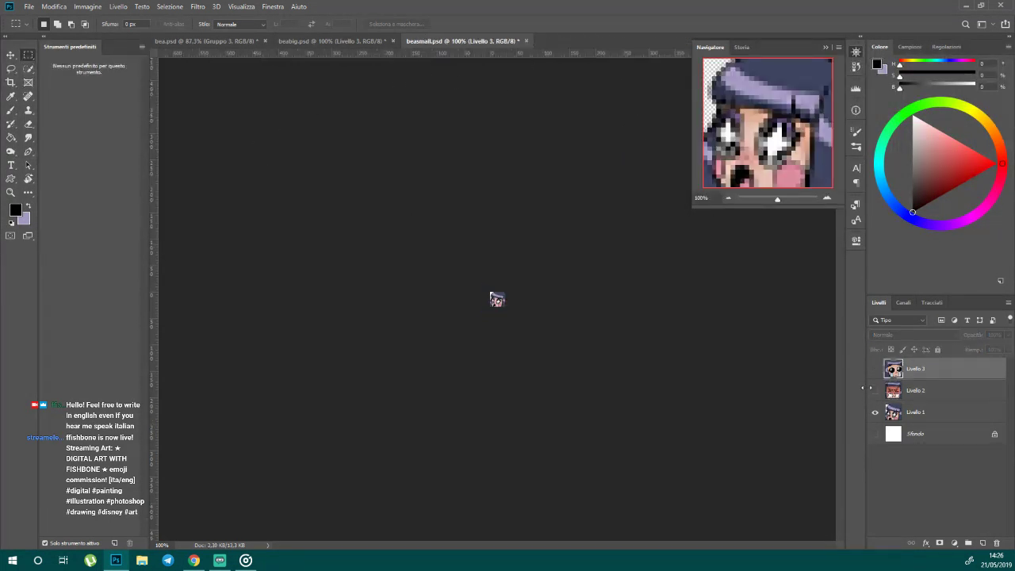
pyautogui.click(524, 42)
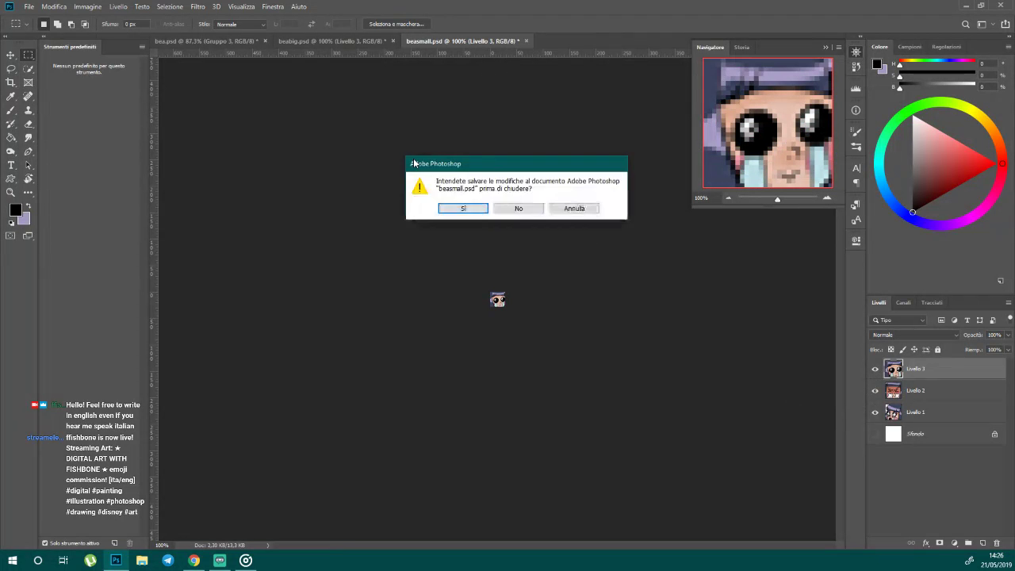
pyautogui.click(443, 208)
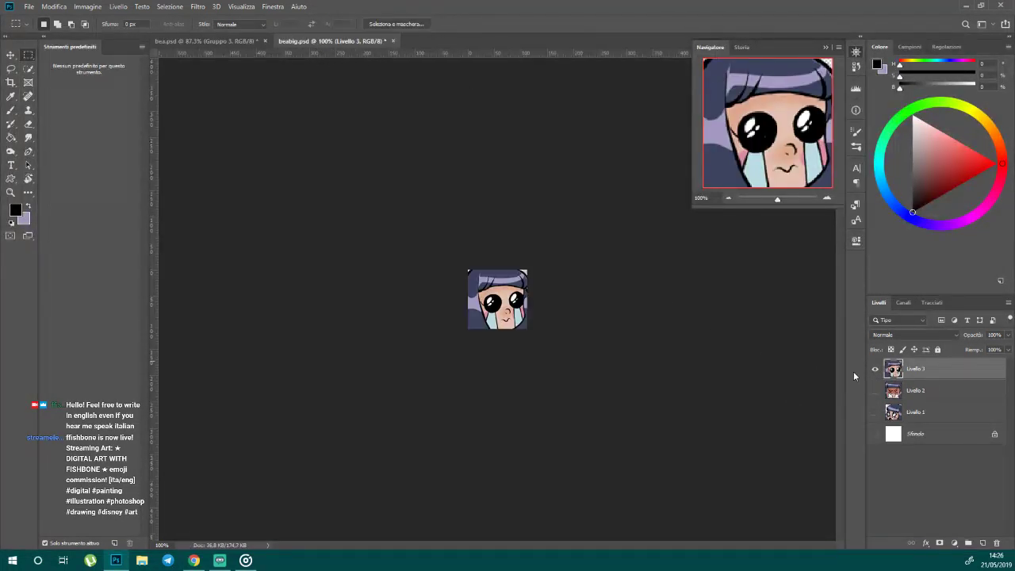
# - Start a Save As of beabig.psd and list the PSD files in the illustrator folder to check beabig.psd's pixel dimensions
pyautogui.click(29, 6)
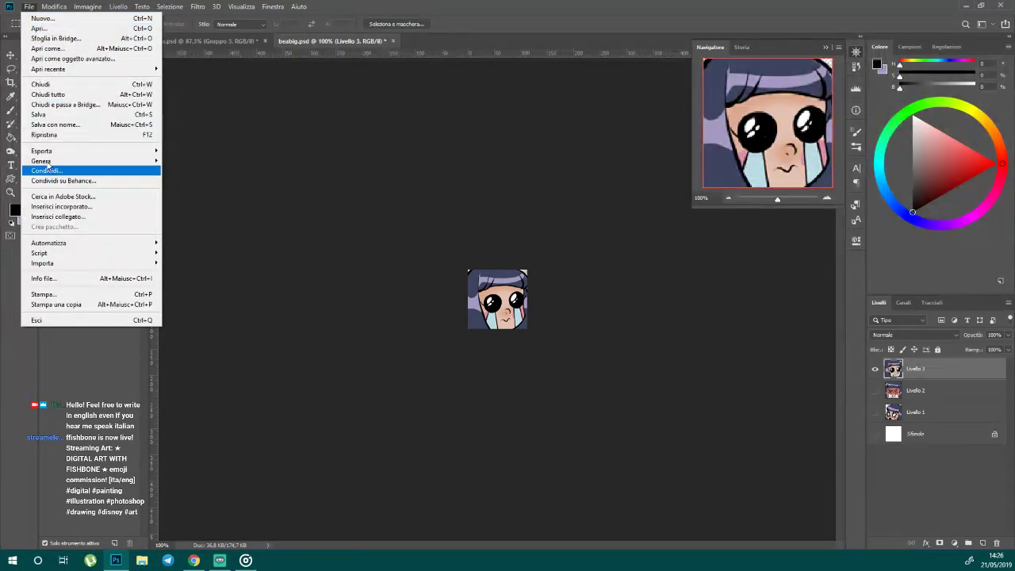
pyautogui.click(48, 125)
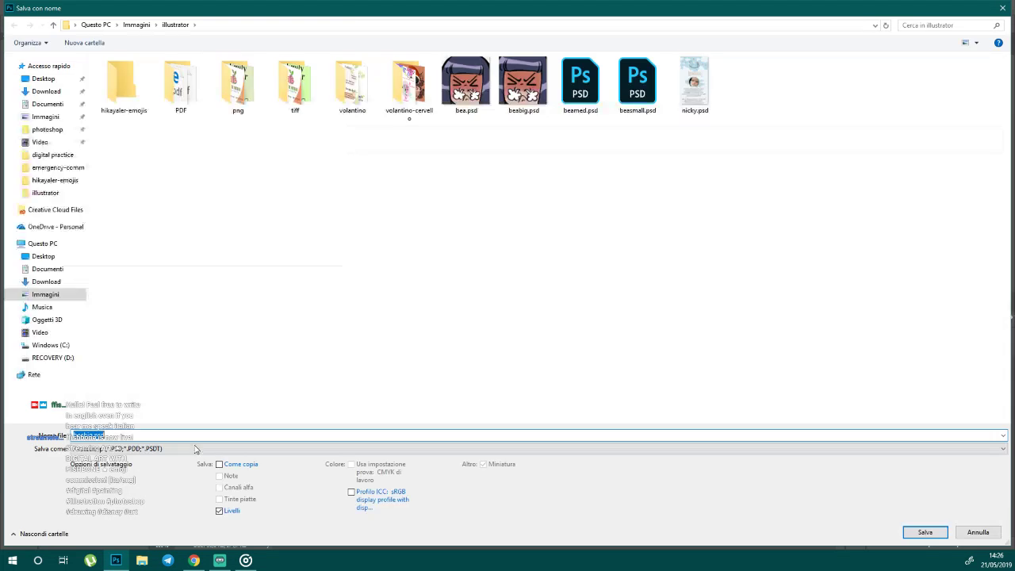
pyautogui.click(189, 450)
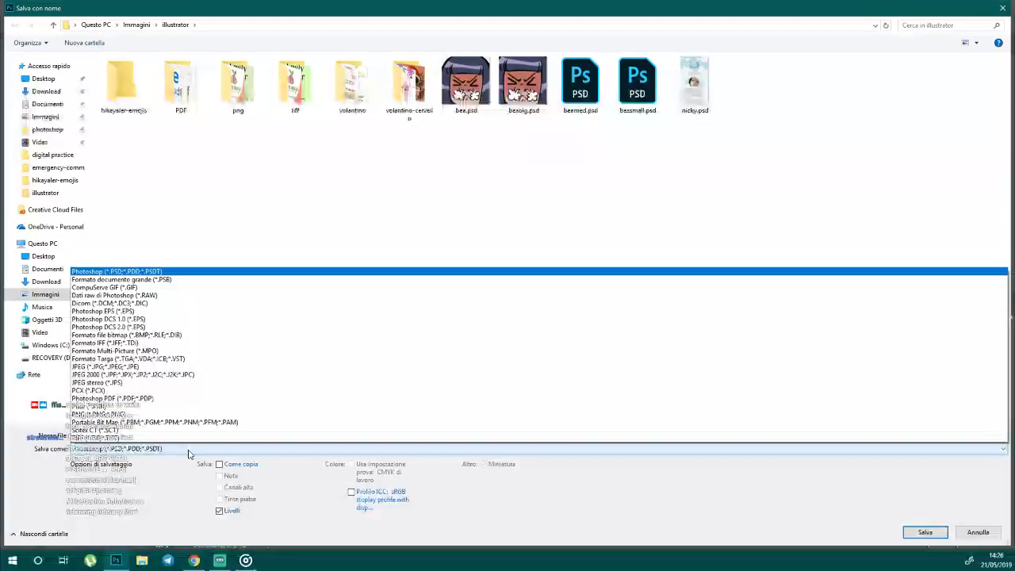
pyautogui.click(111, 414)
pyautogui.click(131, 448)
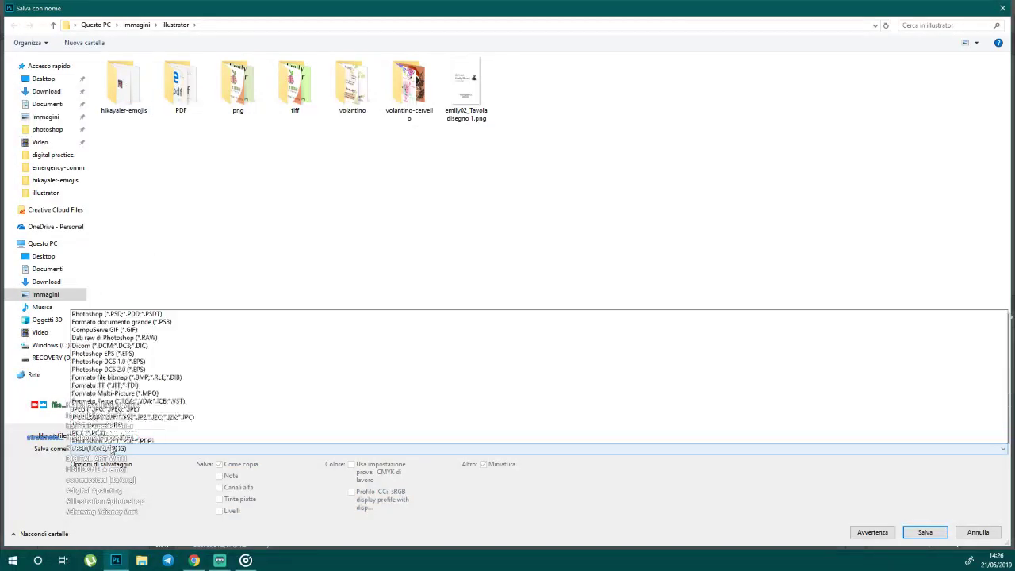
pyautogui.click(102, 274)
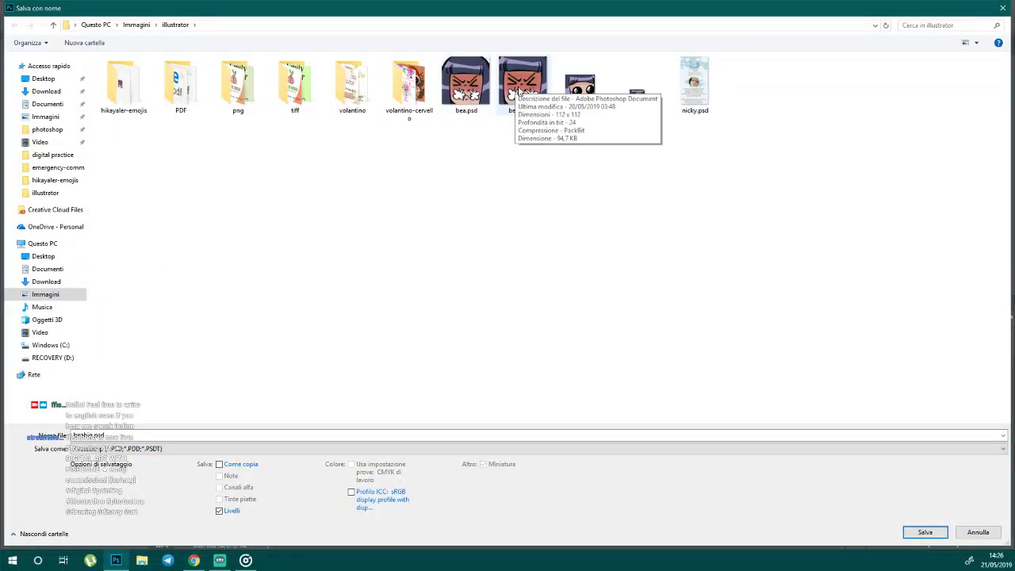
# - Save the crying emoji as the PNG file cry112 in the hikayaler-emojis folder with the large-file-size, fast-saving option
pyautogui.doubleClick(123, 87)
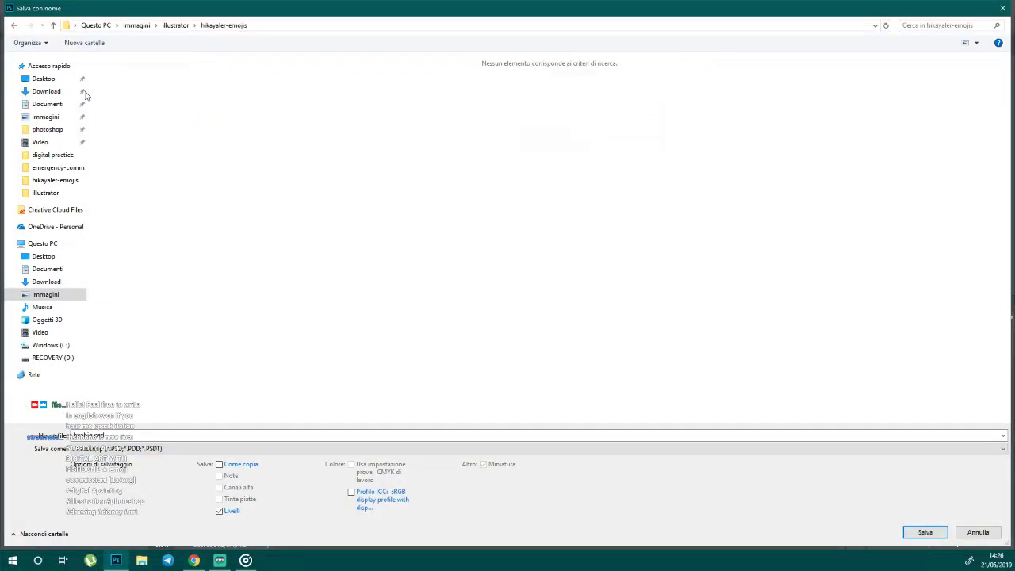
pyautogui.click(97, 448)
pyautogui.click(111, 430)
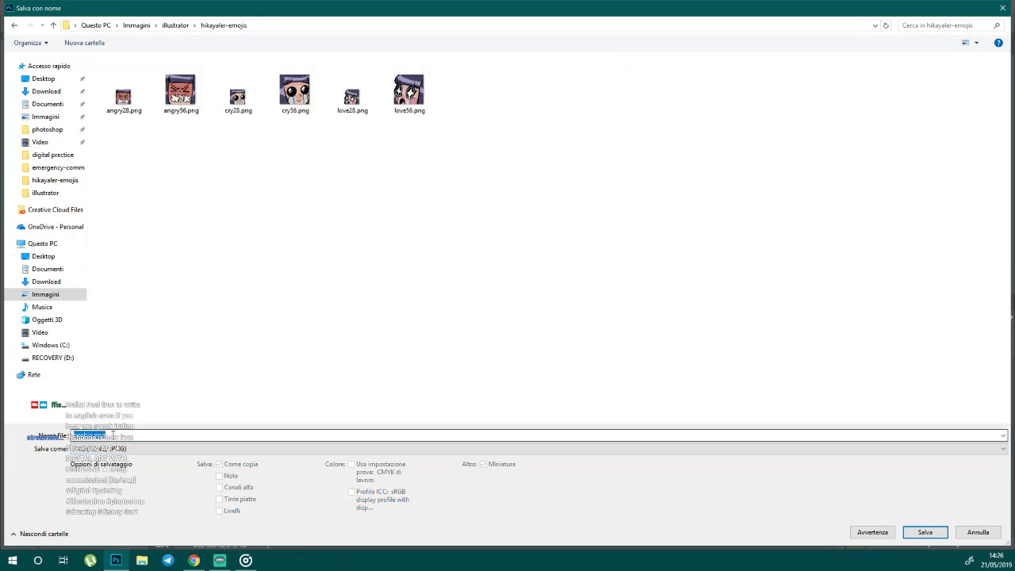
pyautogui.moveTo(112, 435); pyautogui.dragTo(11, 435)
pyautogui.write('cry')
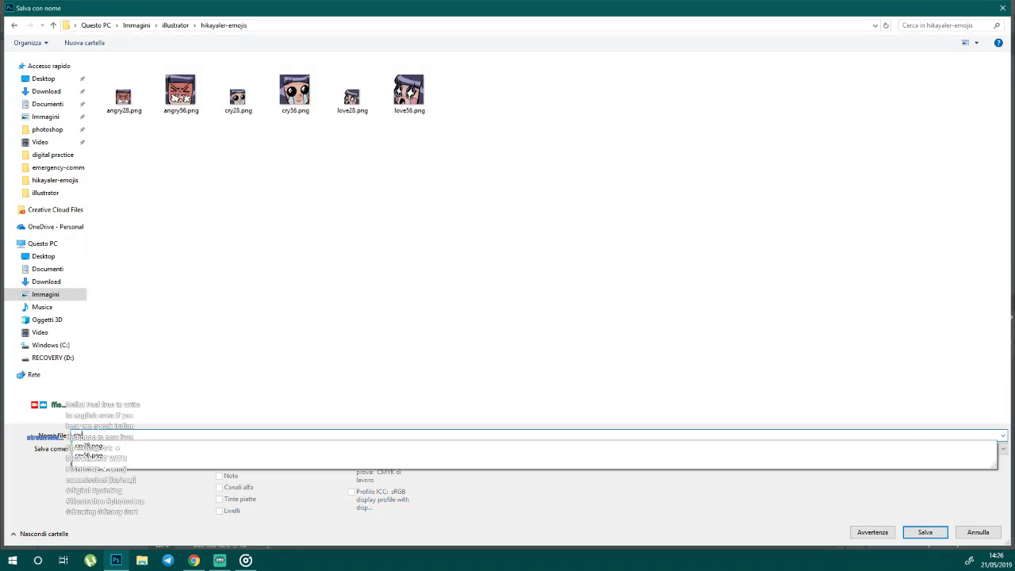
pyautogui.write('112')
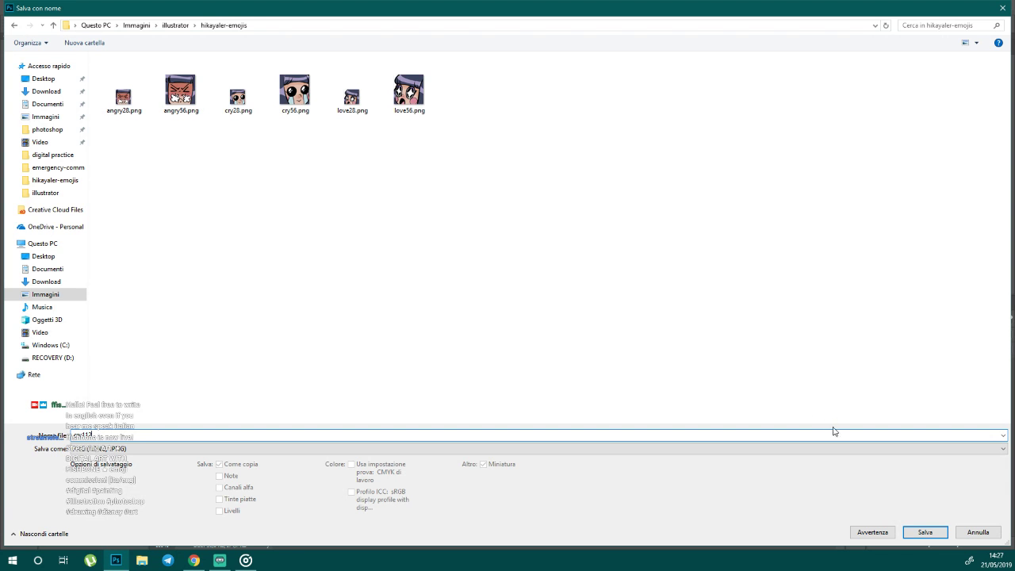
pyautogui.click(924, 532)
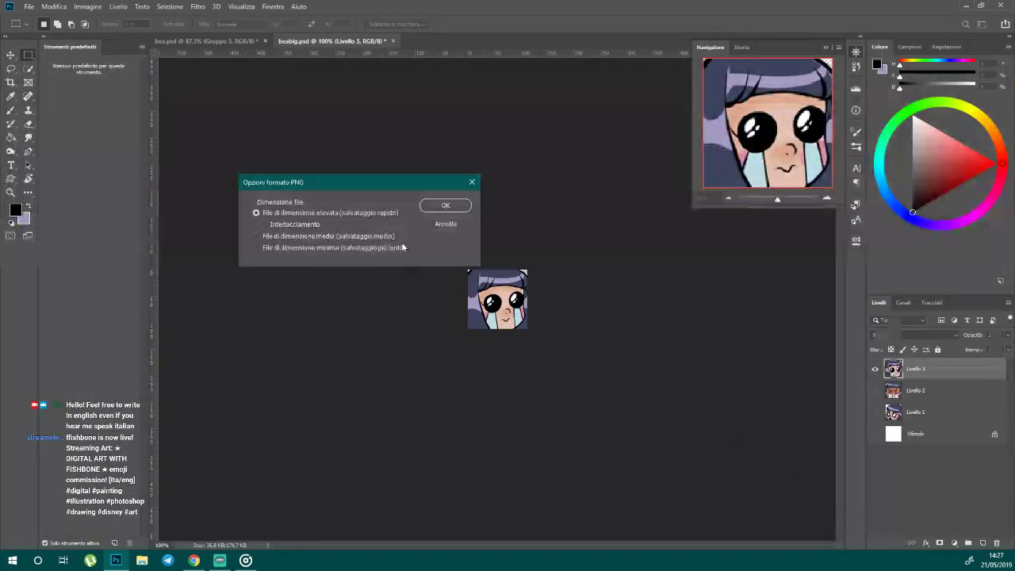
pyautogui.click(445, 205)
# - Show only the angry emoji on Livello 2 and save it as the PNG file angry112 in the hikayaler-emojis folder
pyautogui.click(874, 390)
pyautogui.click(875, 367)
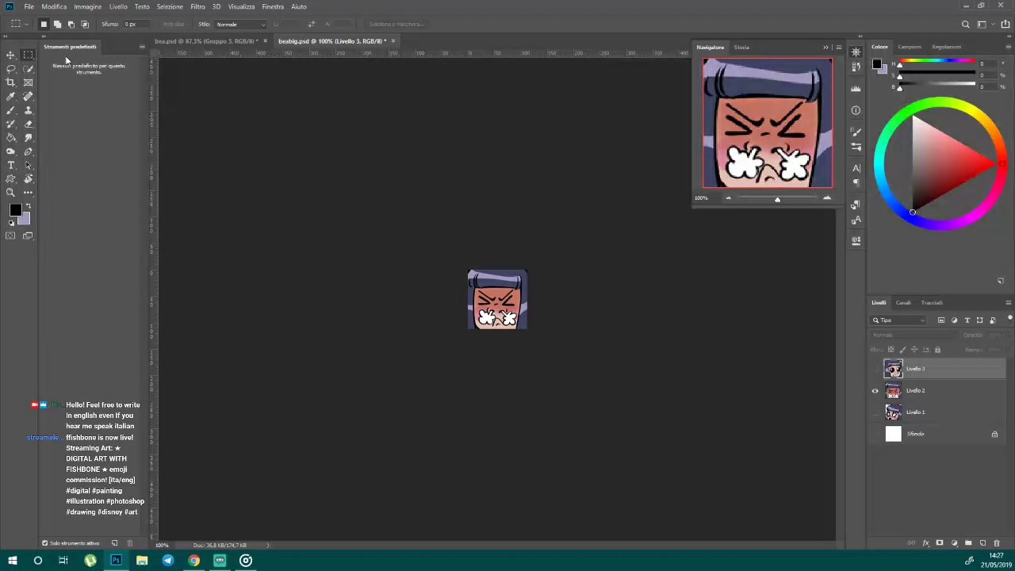
pyautogui.hotkey('alt', 'i')
pyautogui.moveTo(23, 9)
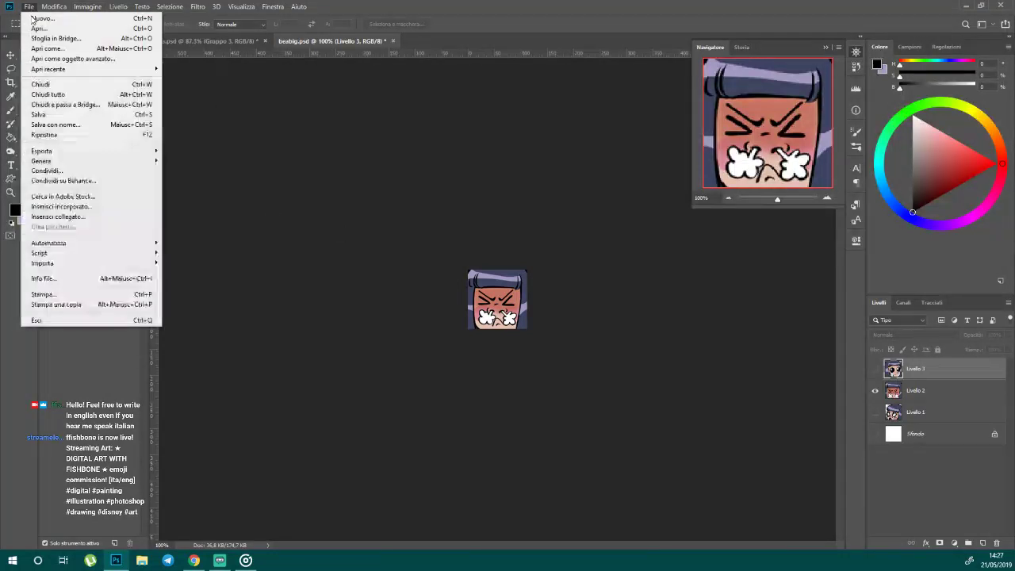
pyautogui.click(32, 127)
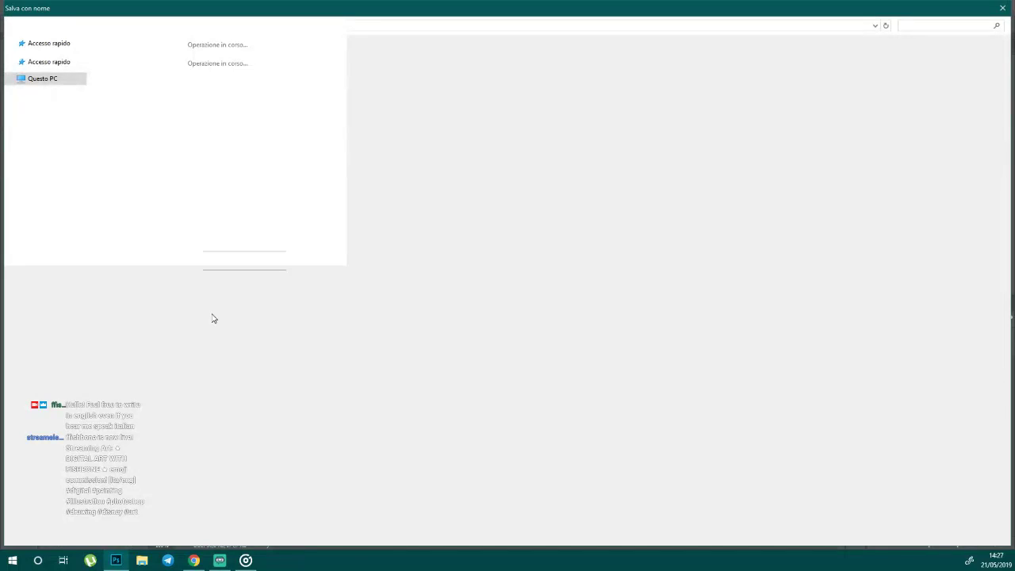
pyautogui.click(103, 449)
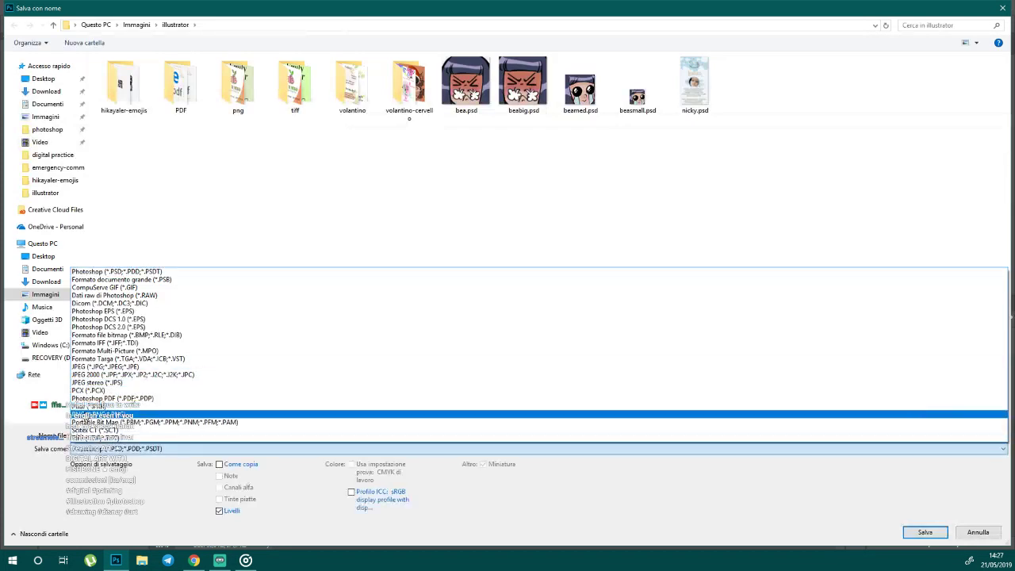
pyautogui.click(86, 416)
pyautogui.click(122, 92)
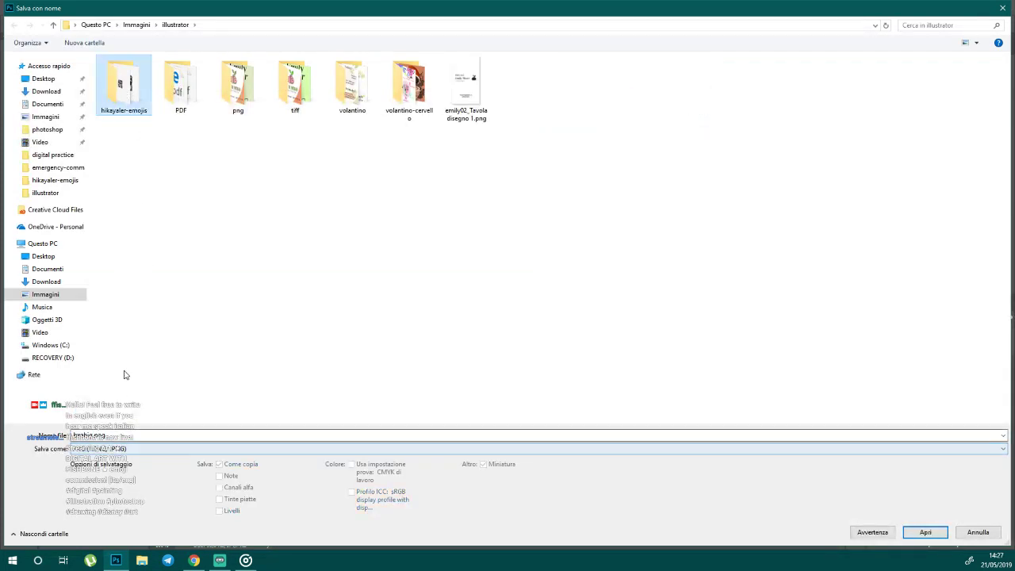
pyautogui.doubleClick(113, 91)
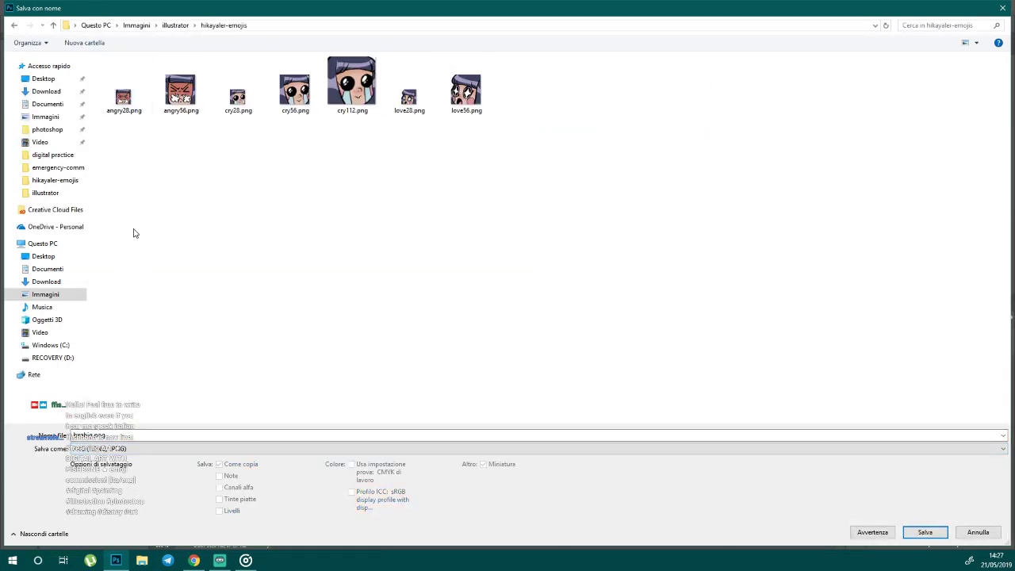
pyautogui.click(111, 435)
pyautogui.write('a')
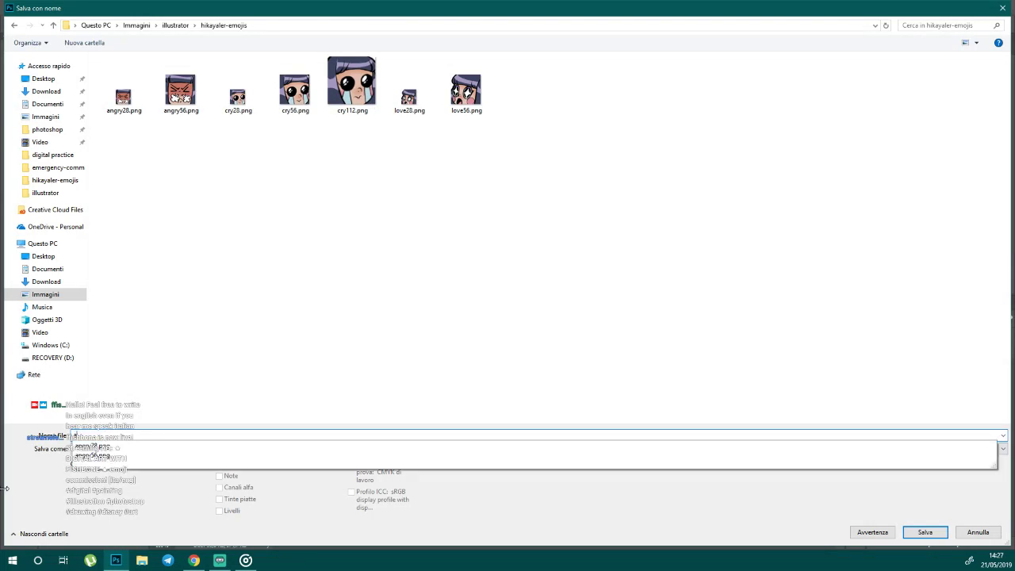
pyautogui.write('ngry112')
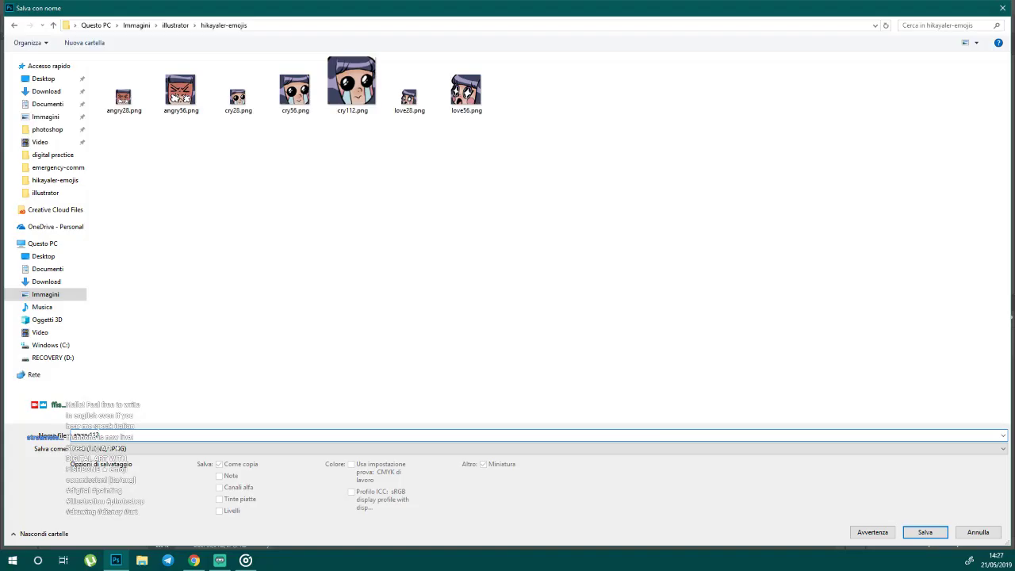
pyautogui.press('Return')
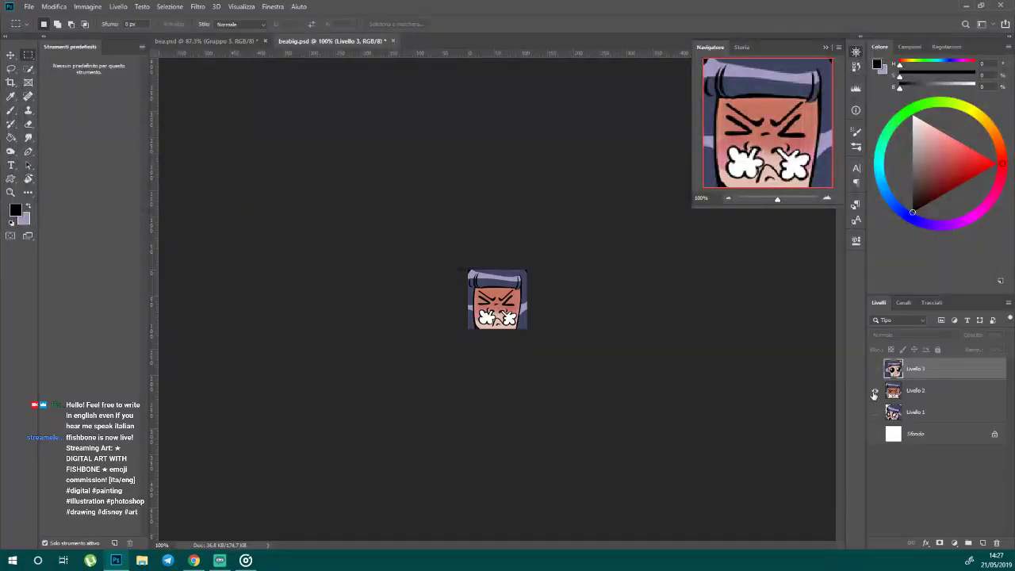
# - Show only the starry-eyed emoji on Livello 1 and save it as the PNG file love112 in the hikayaler-emojis folder
pyautogui.click(875, 391)
pyautogui.click(874, 412)
pyautogui.click(29, 6)
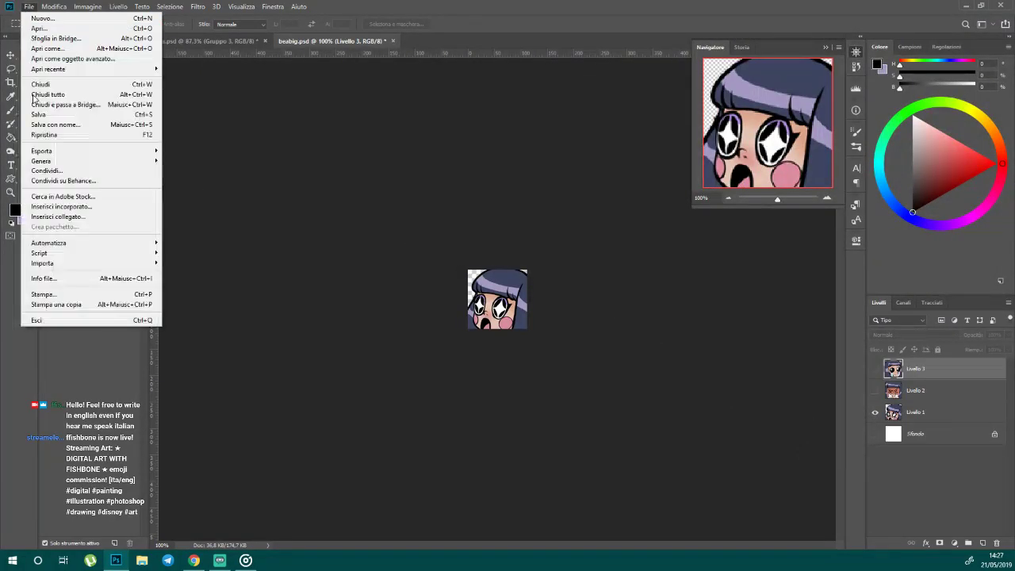
pyautogui.click(55, 125)
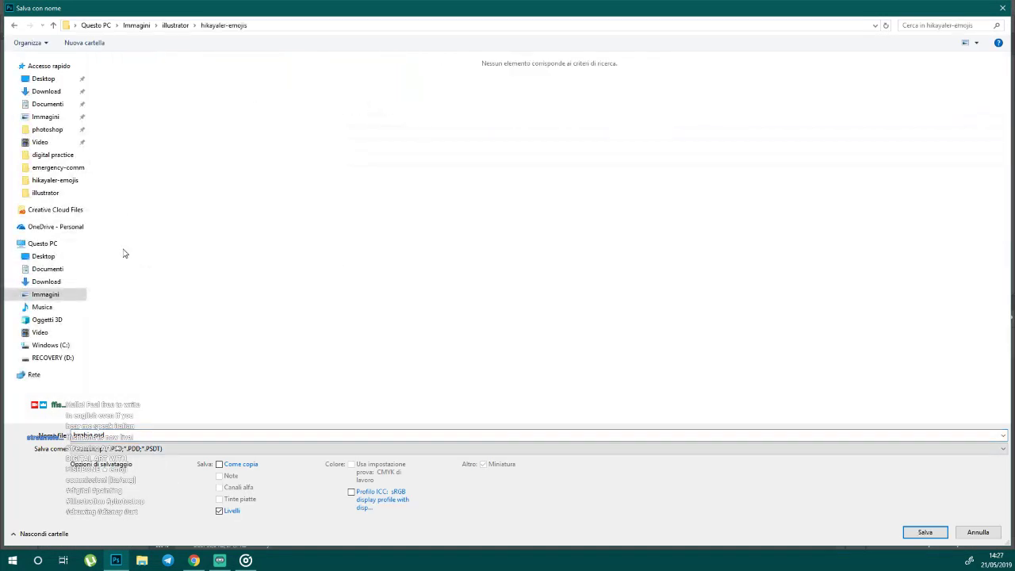
pyautogui.click(113, 448)
pyautogui.click(135, 414)
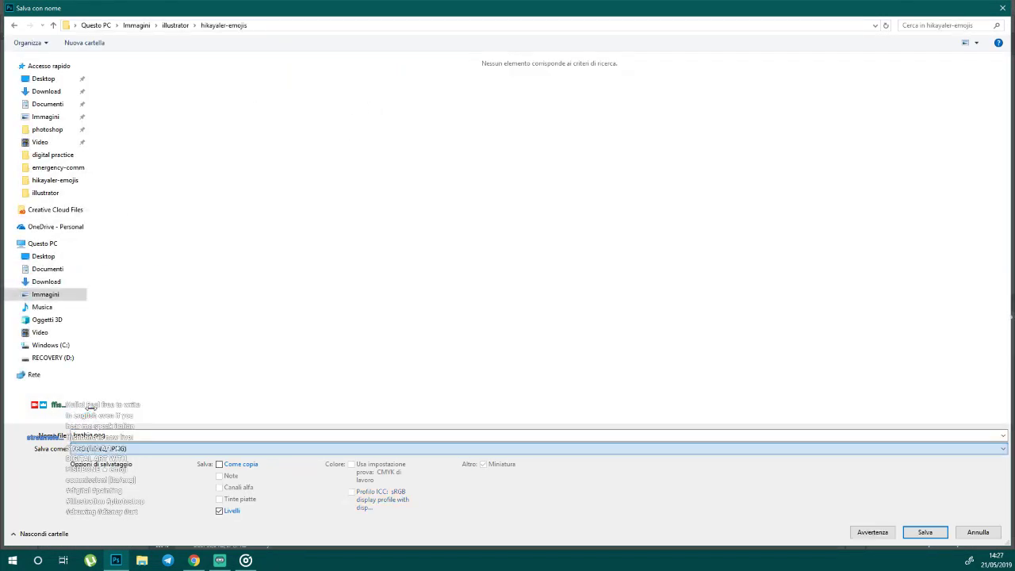
pyautogui.click(140, 435)
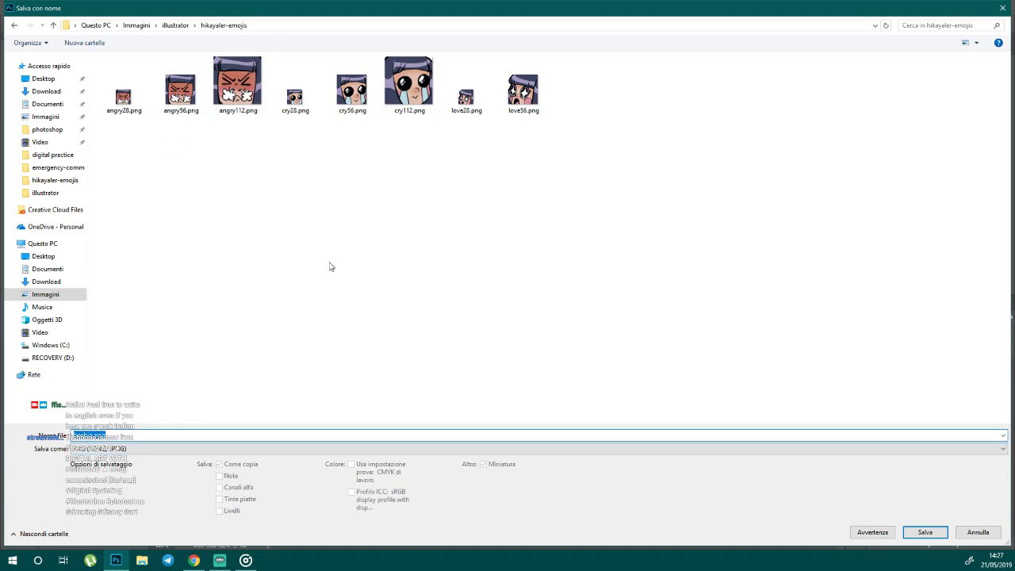
pyautogui.write('lo')
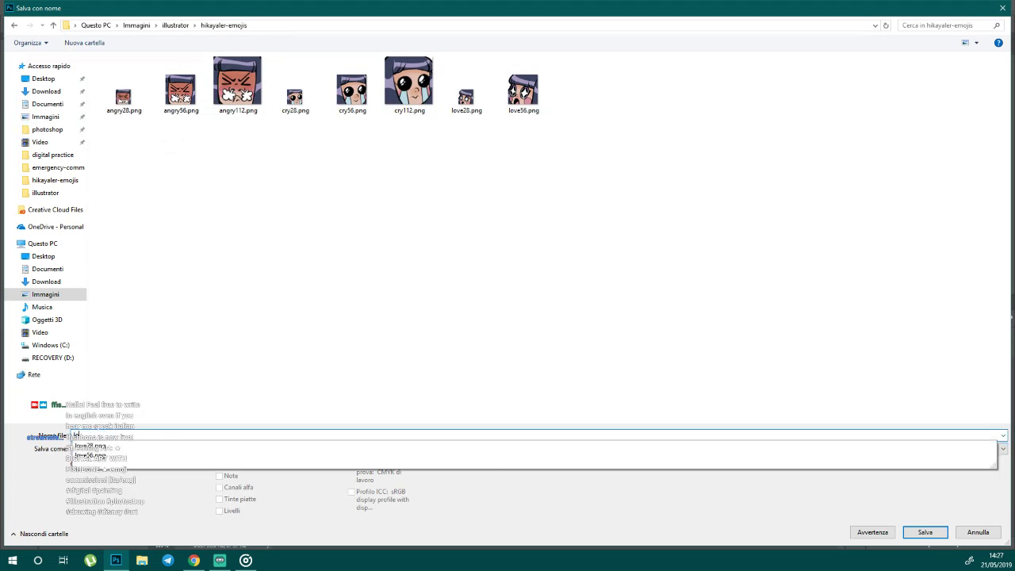
pyautogui.write('ve112')
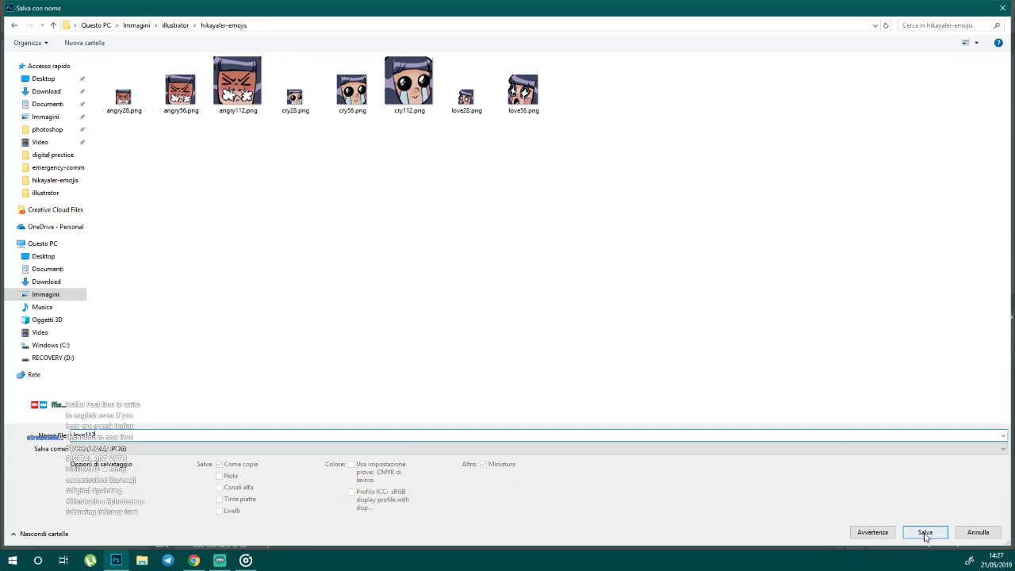
pyautogui.click(924, 536)
pyautogui.click(432, 206)
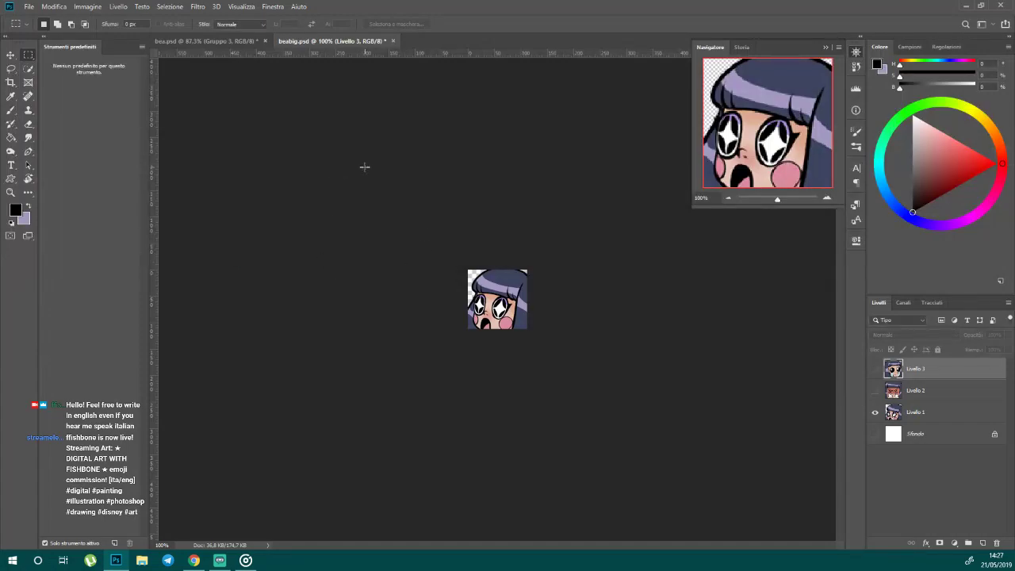